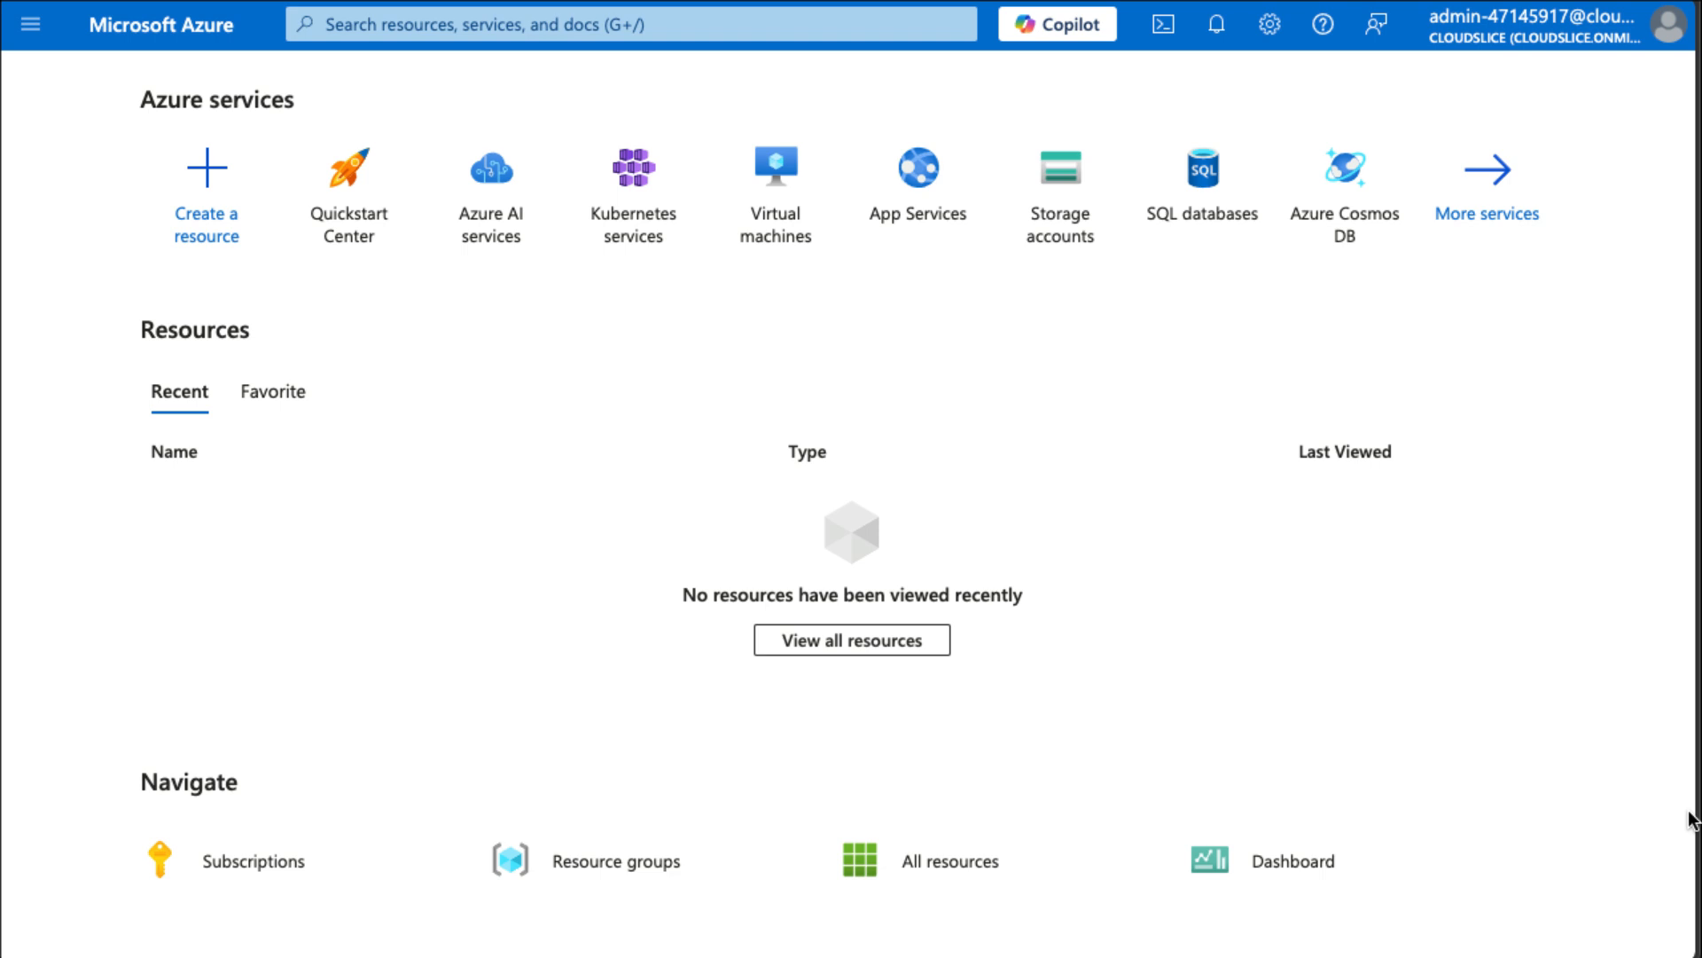
# Start creating a new Azure virtual machine from the Virtual machines service.
pyautogui.click(786, 211)
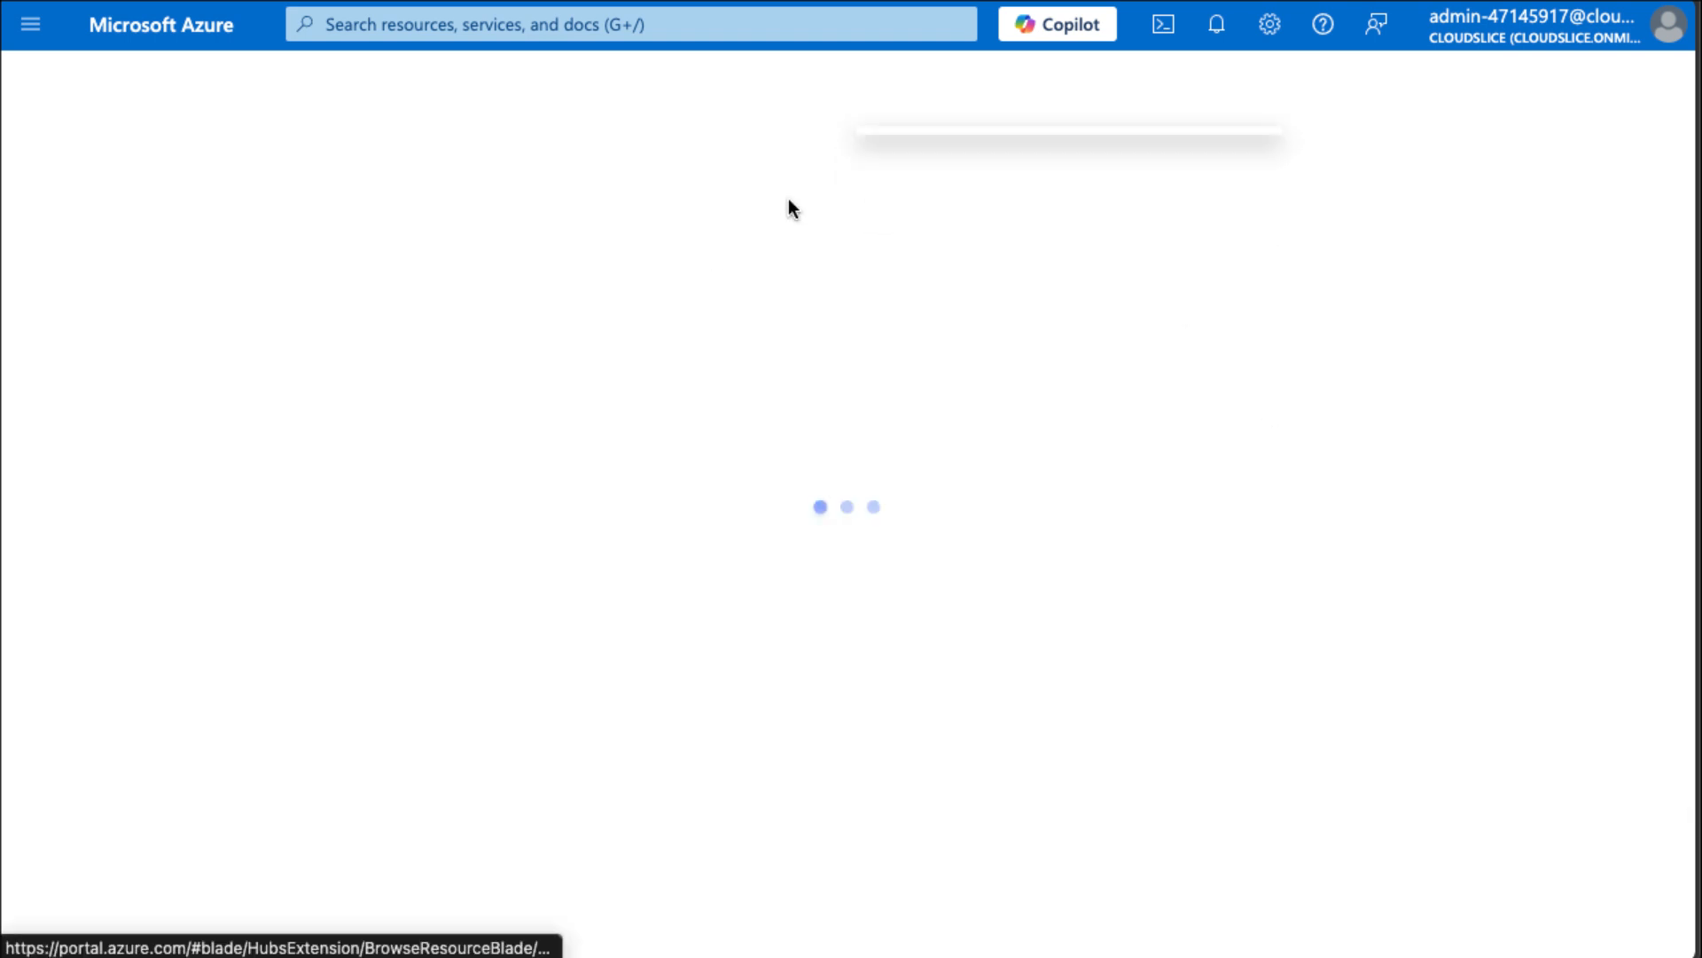
pyautogui.click(84, 197)
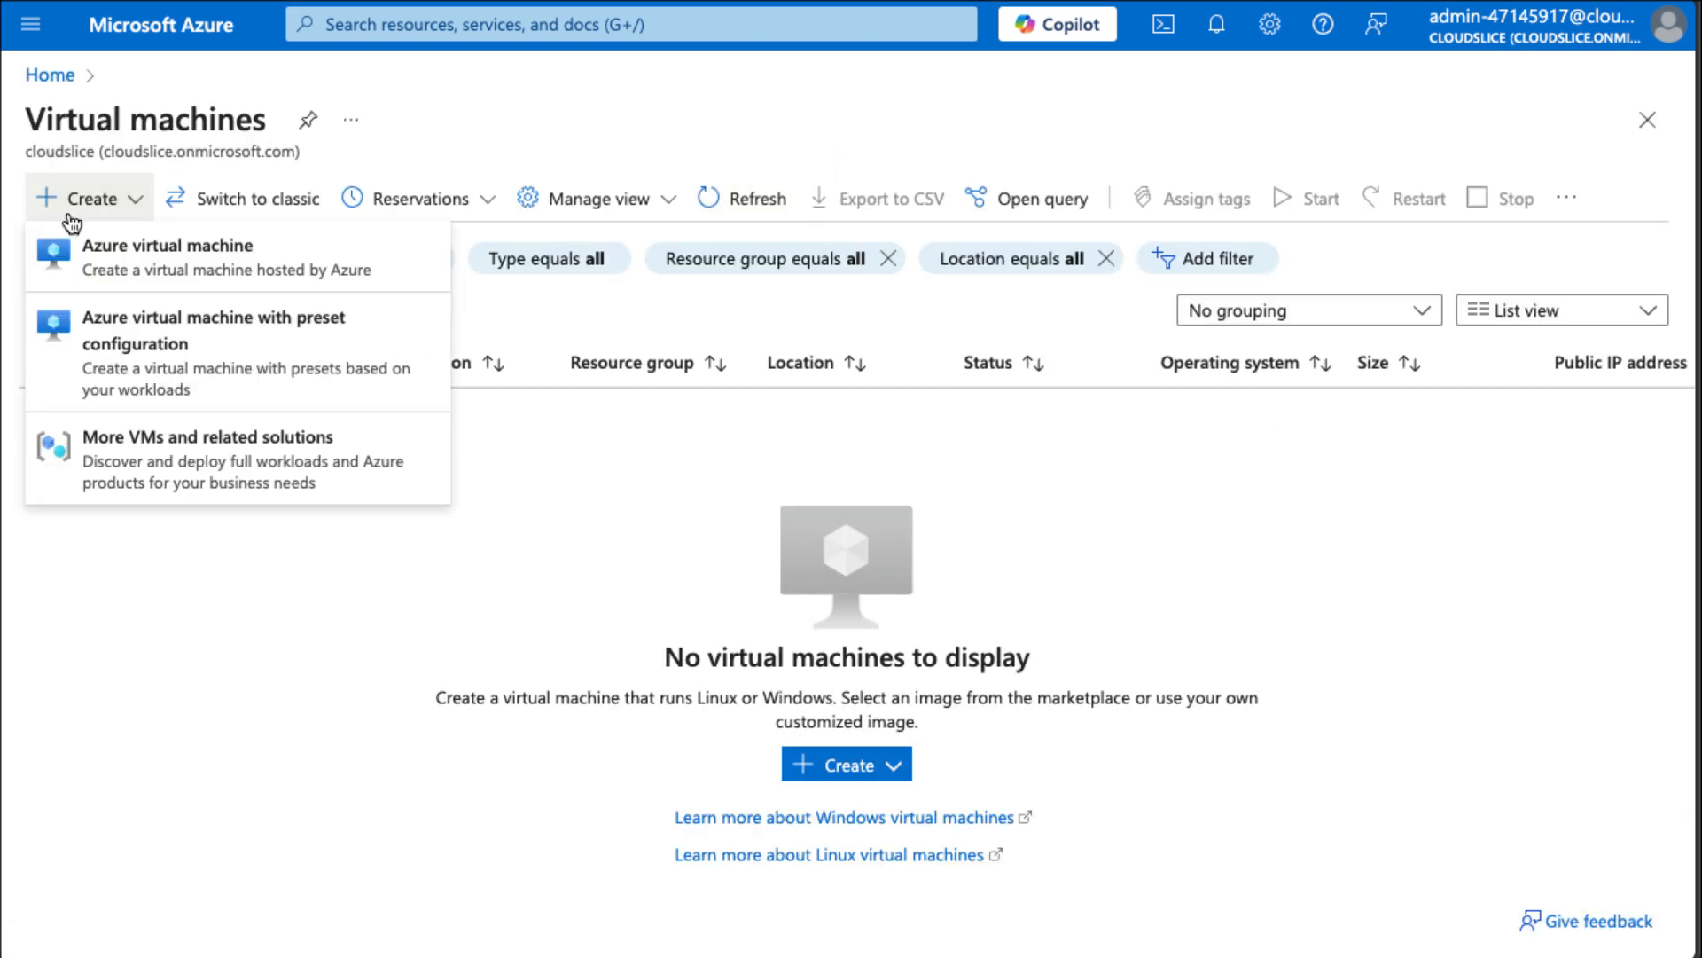
pyautogui.click(107, 266)
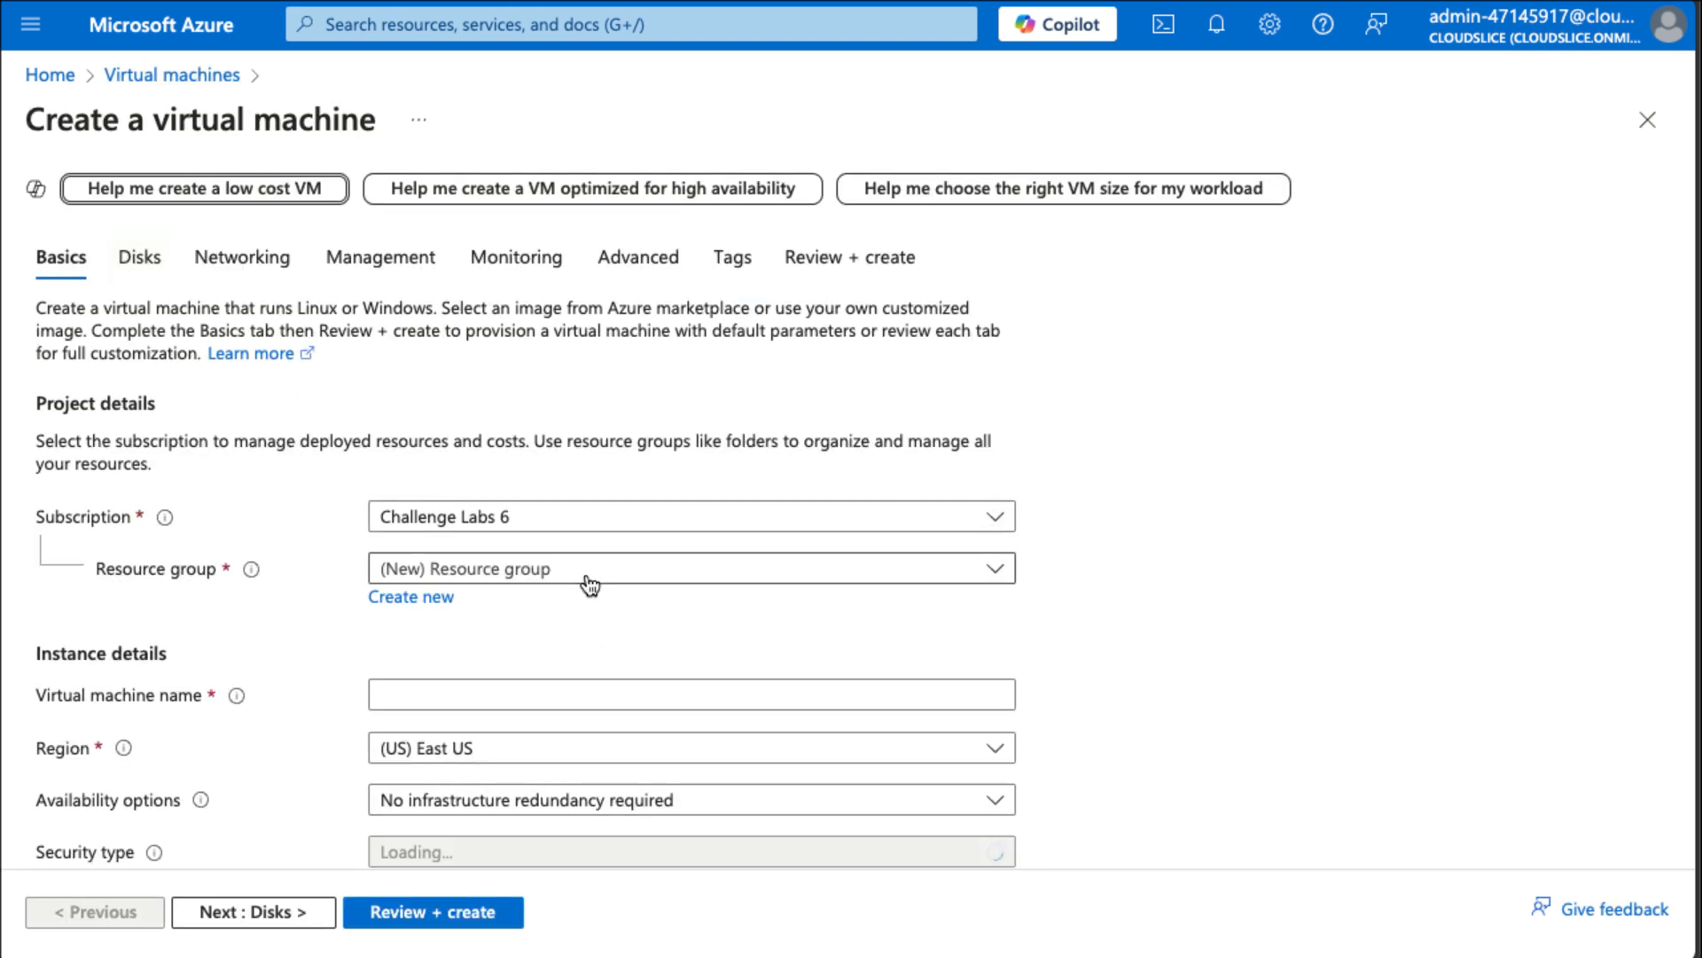
# Choose the existing resource group corp-datalod47145917 and name the virtual machine webVM1.
pyautogui.click(586, 575)
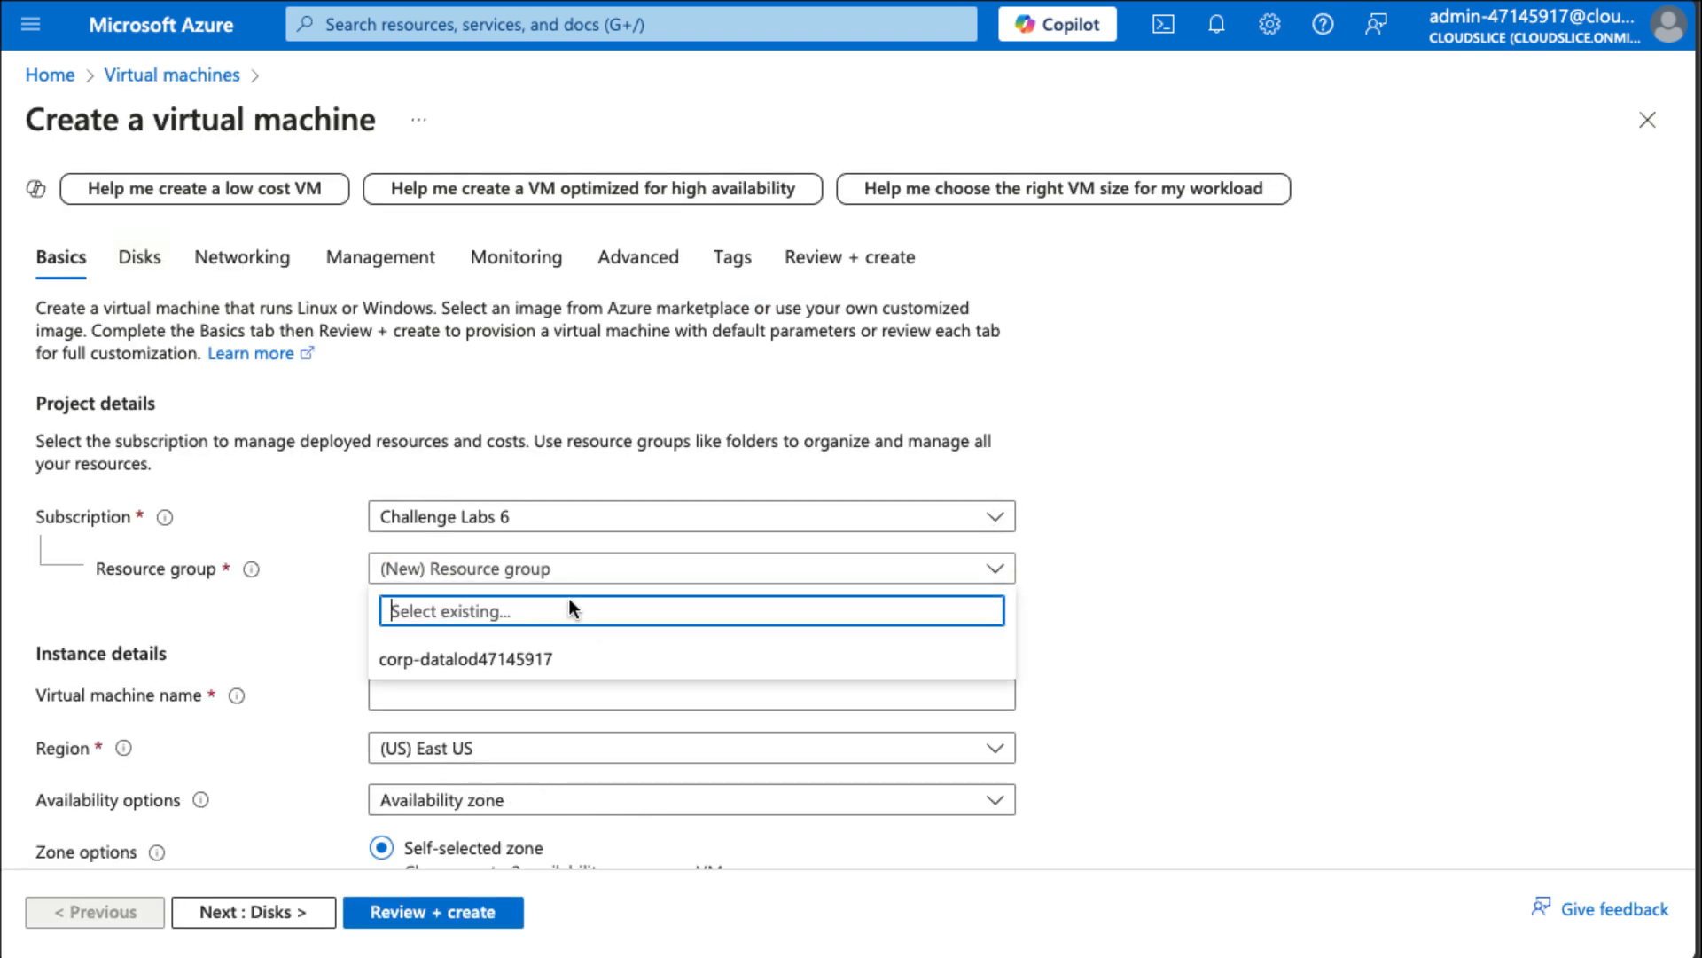
pyautogui.click(553, 662)
pyautogui.click(531, 689)
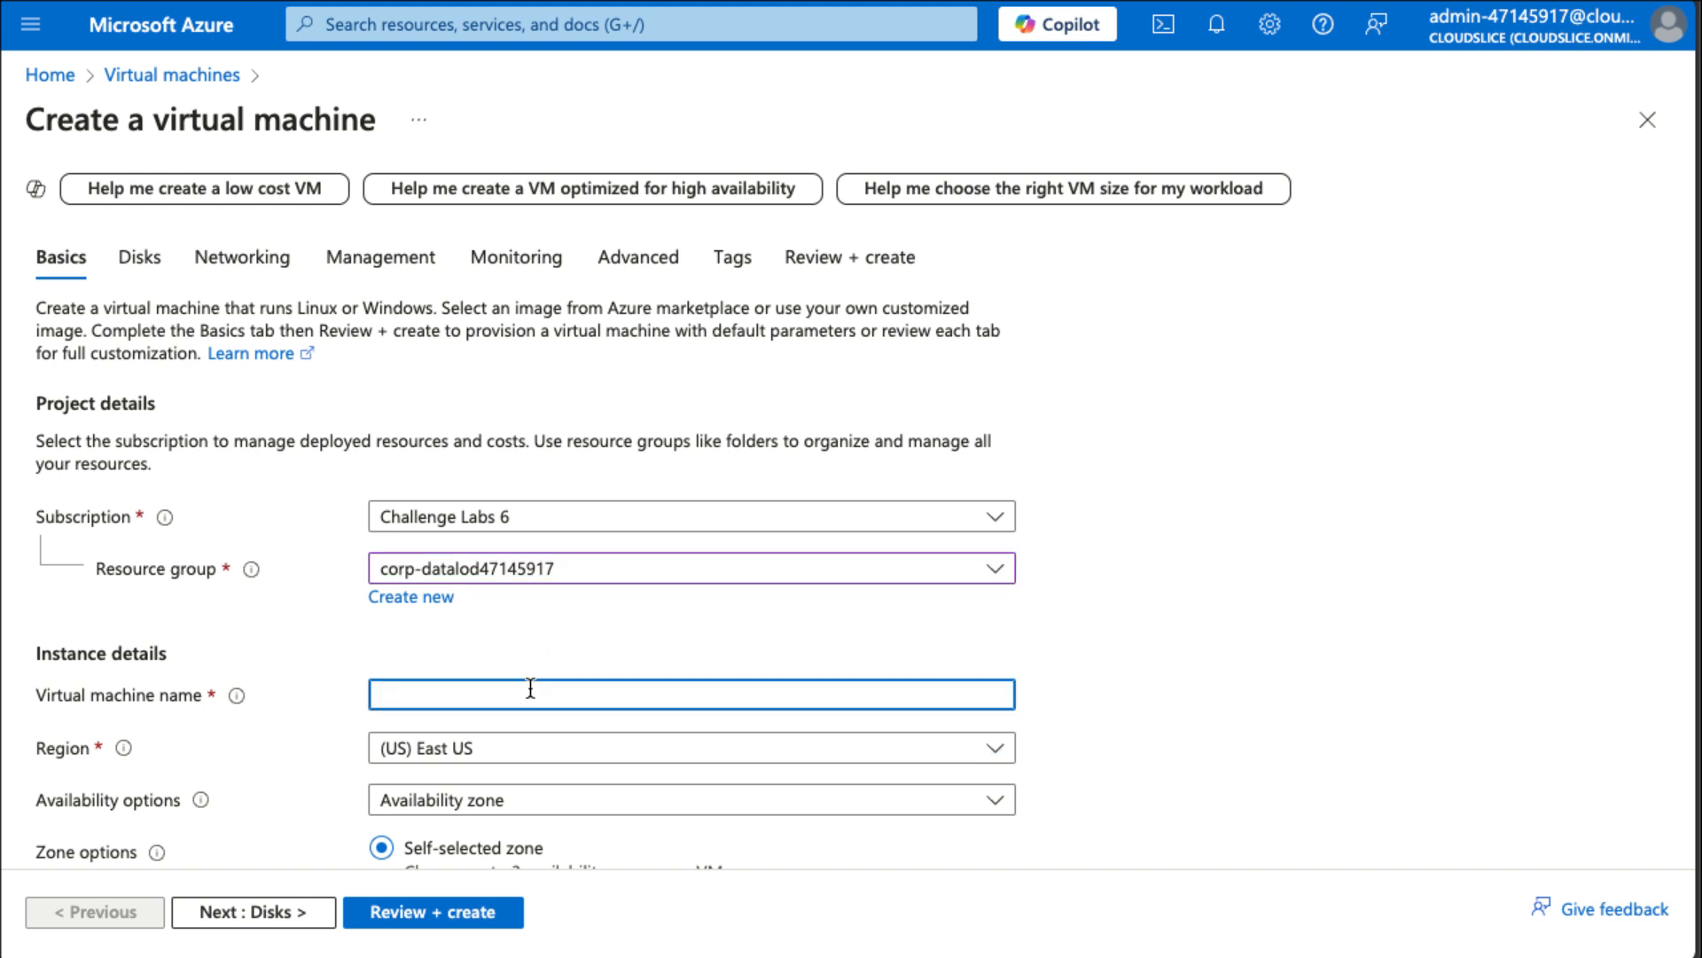
pyautogui.write('ewbVM1')
pyautogui.click(404, 694)
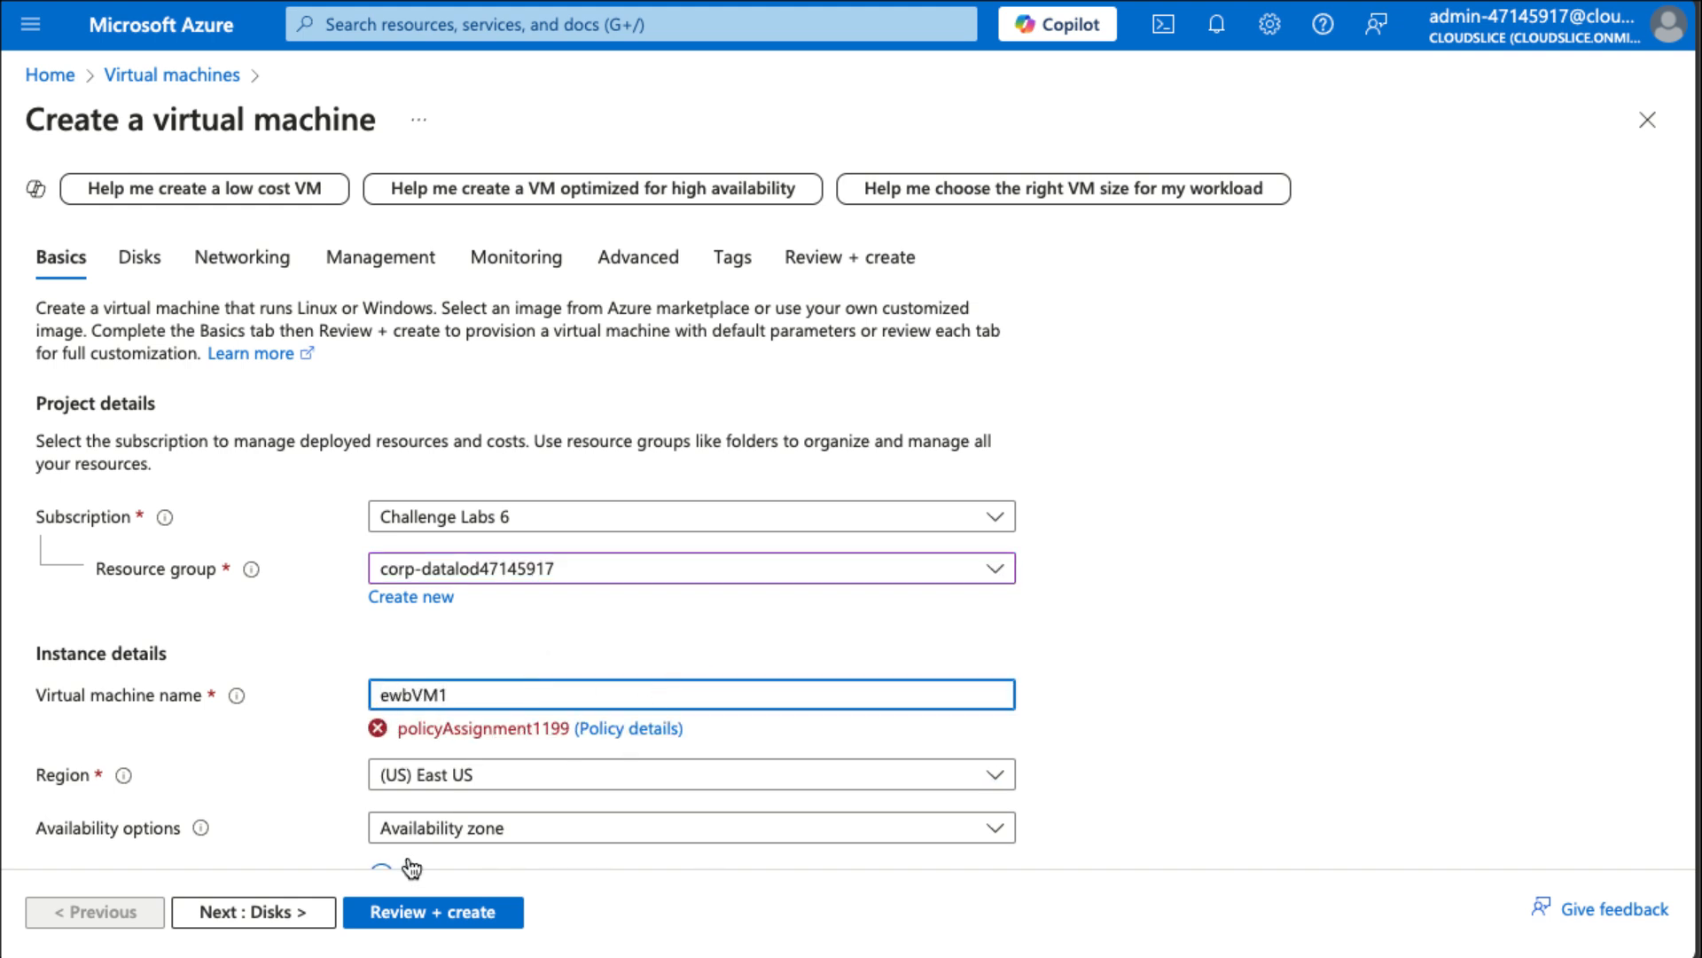
pyautogui.press('BackSpace')
pyautogui.press('BackSpace')
pyautogui.write('we')
# Set the VM image to Windows Server 2019 Datacenter - x64 Gen2.
pyautogui.scroll(-8, 667, 655)
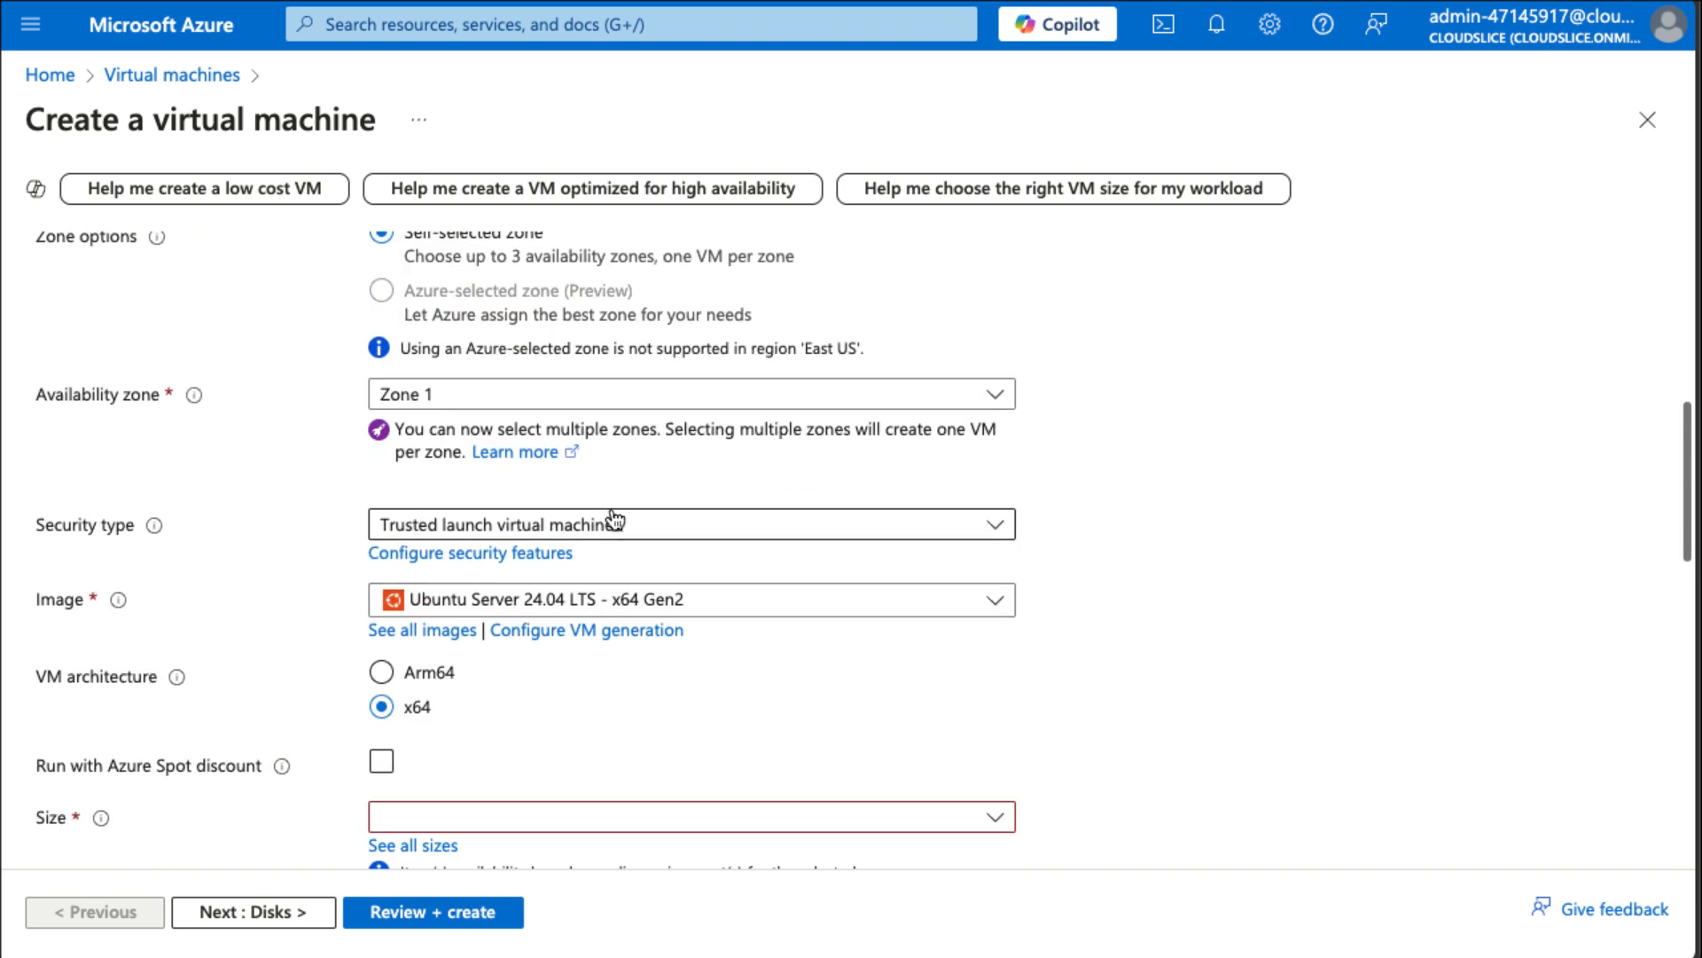
pyautogui.click(611, 591)
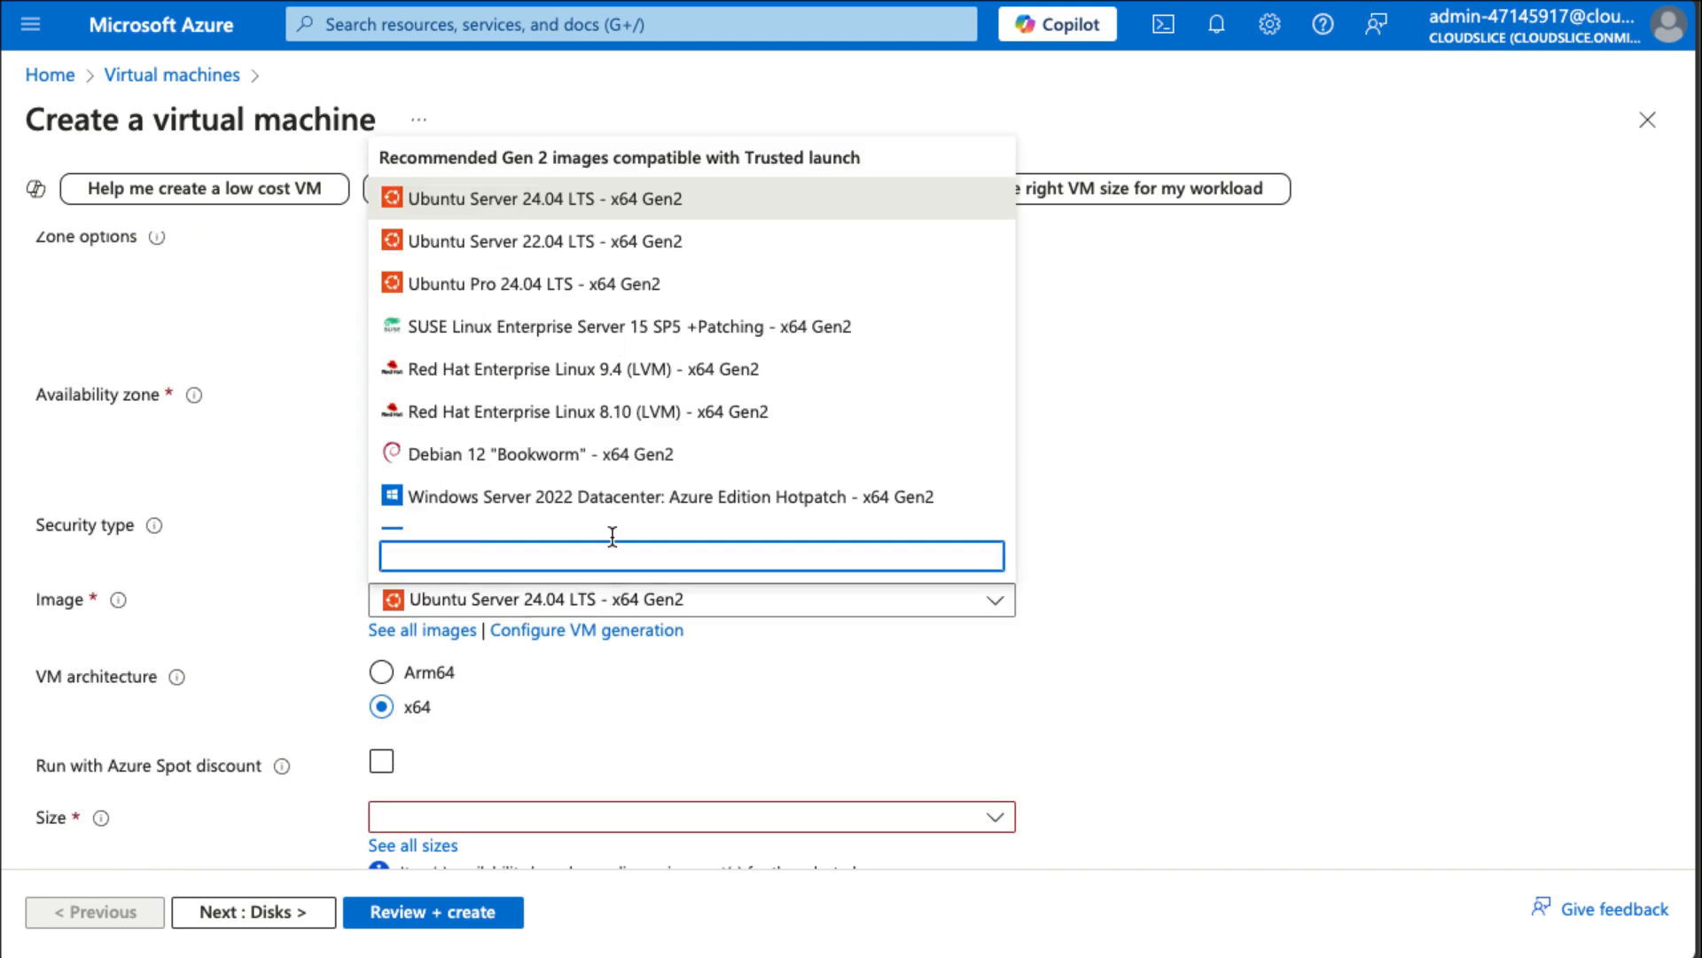
pyautogui.scroll(-3, 611, 515)
pyautogui.click(576, 452)
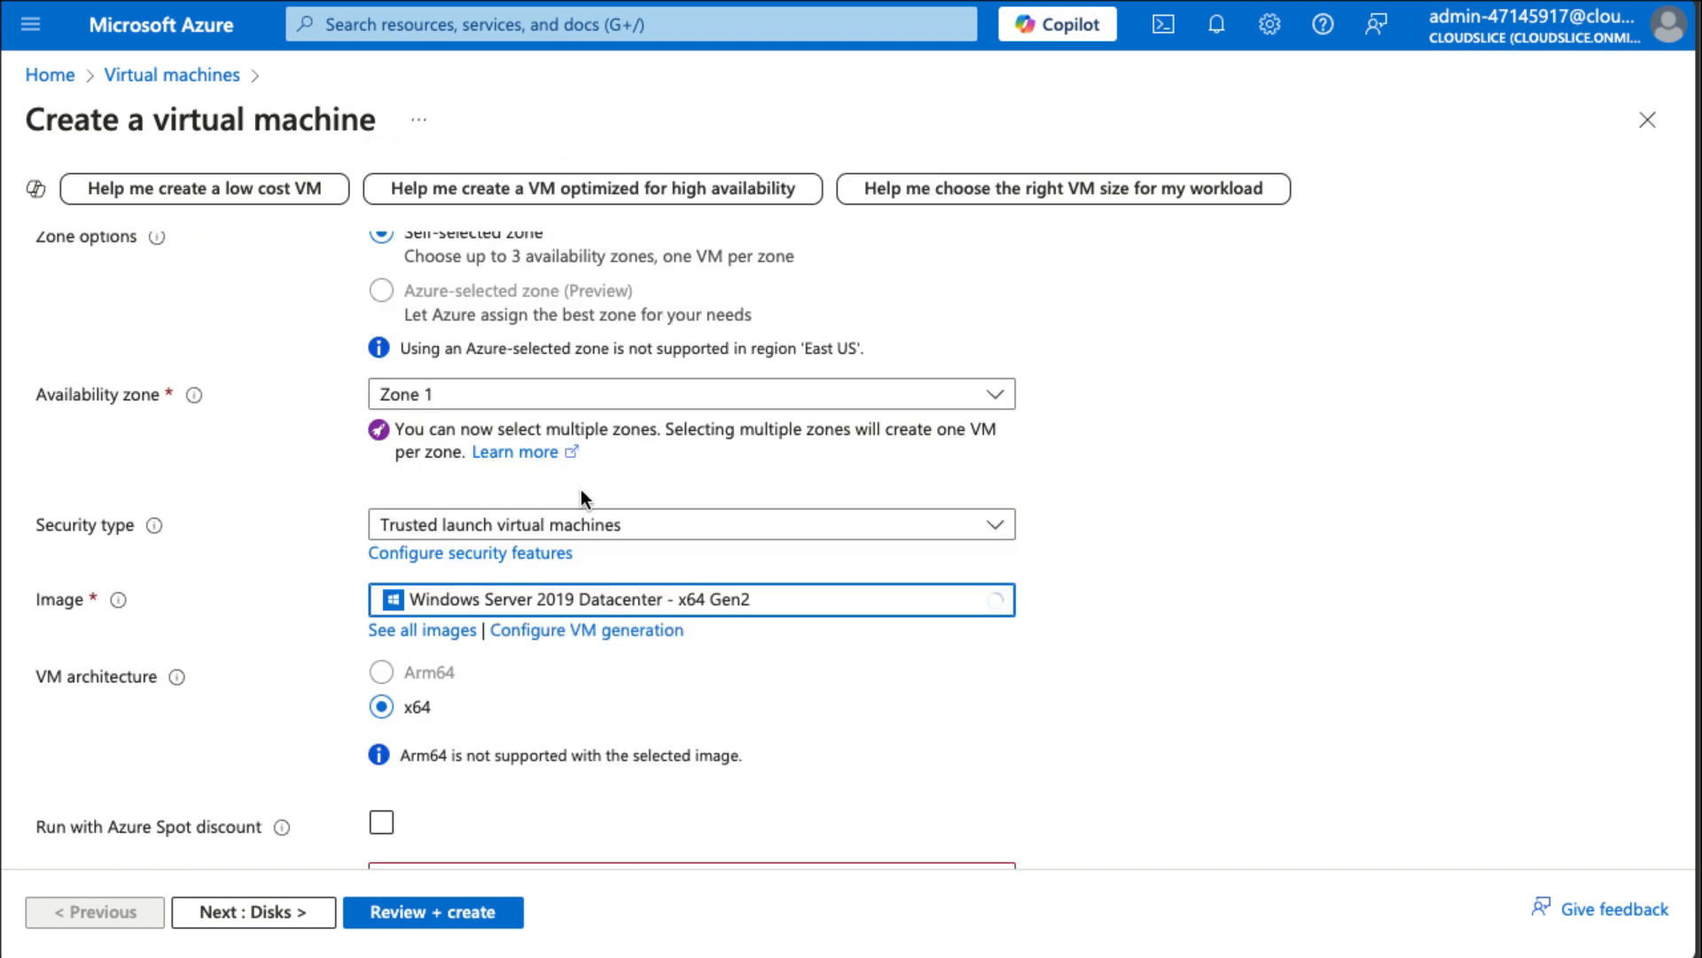
# Set the VM size to Standard_B2ms from the full list of sizes.
pyautogui.scroll(-4, 654, 736)
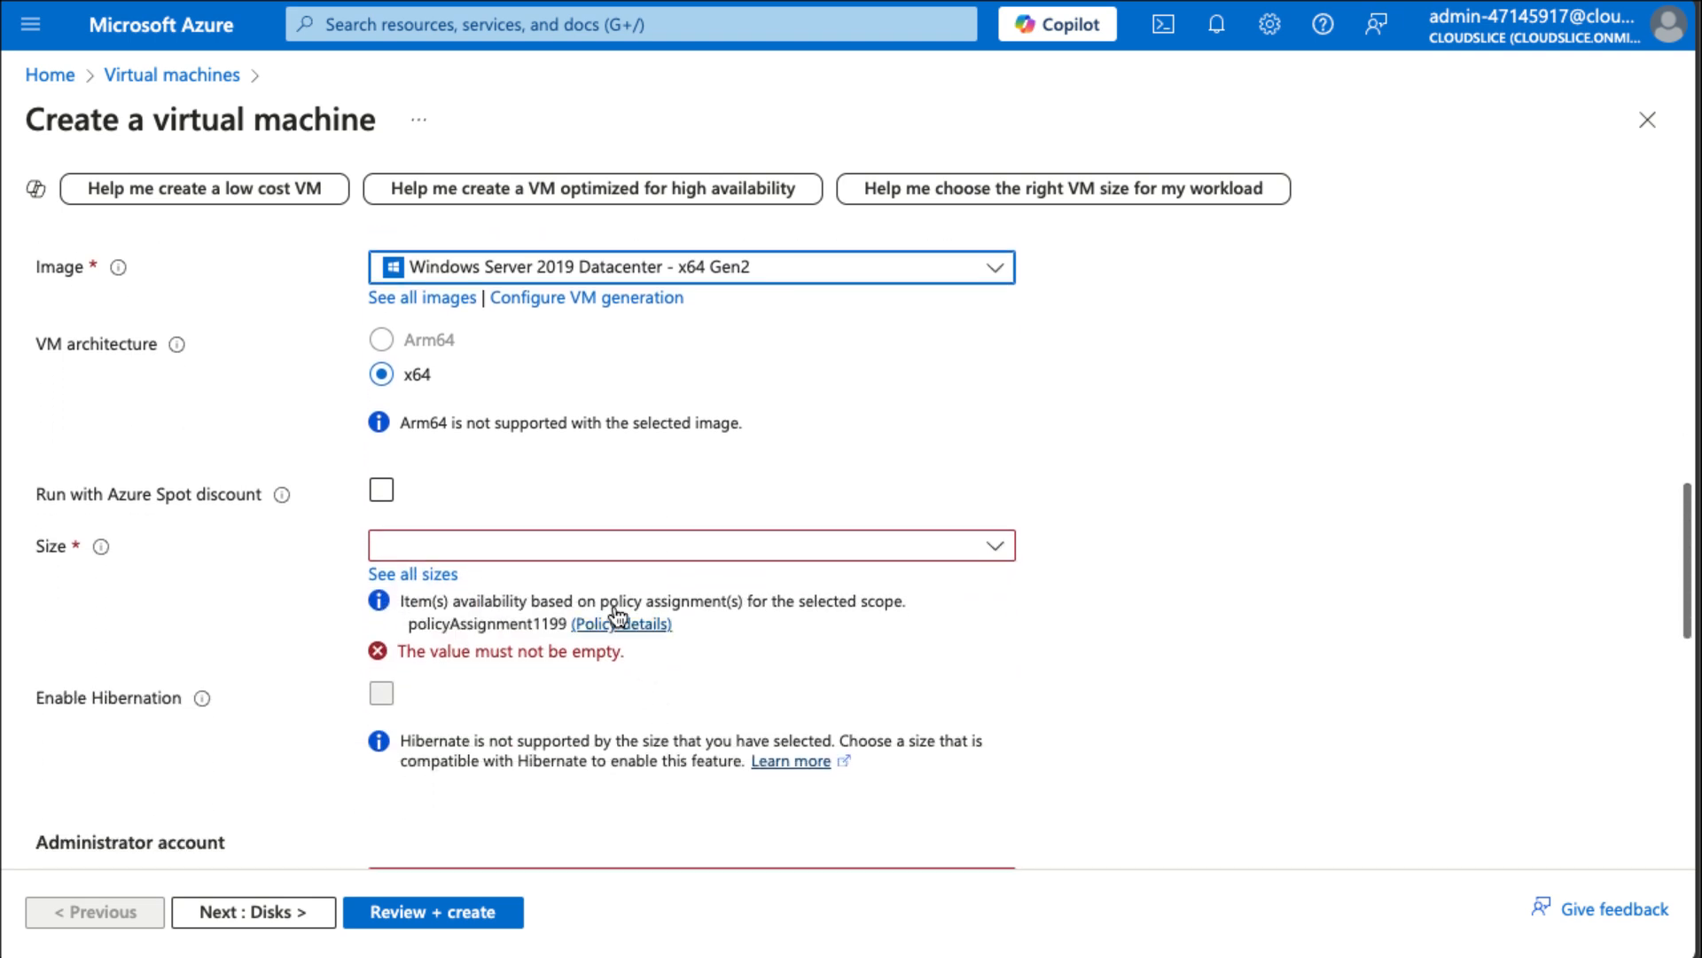
pyautogui.click(590, 551)
pyautogui.click(439, 795)
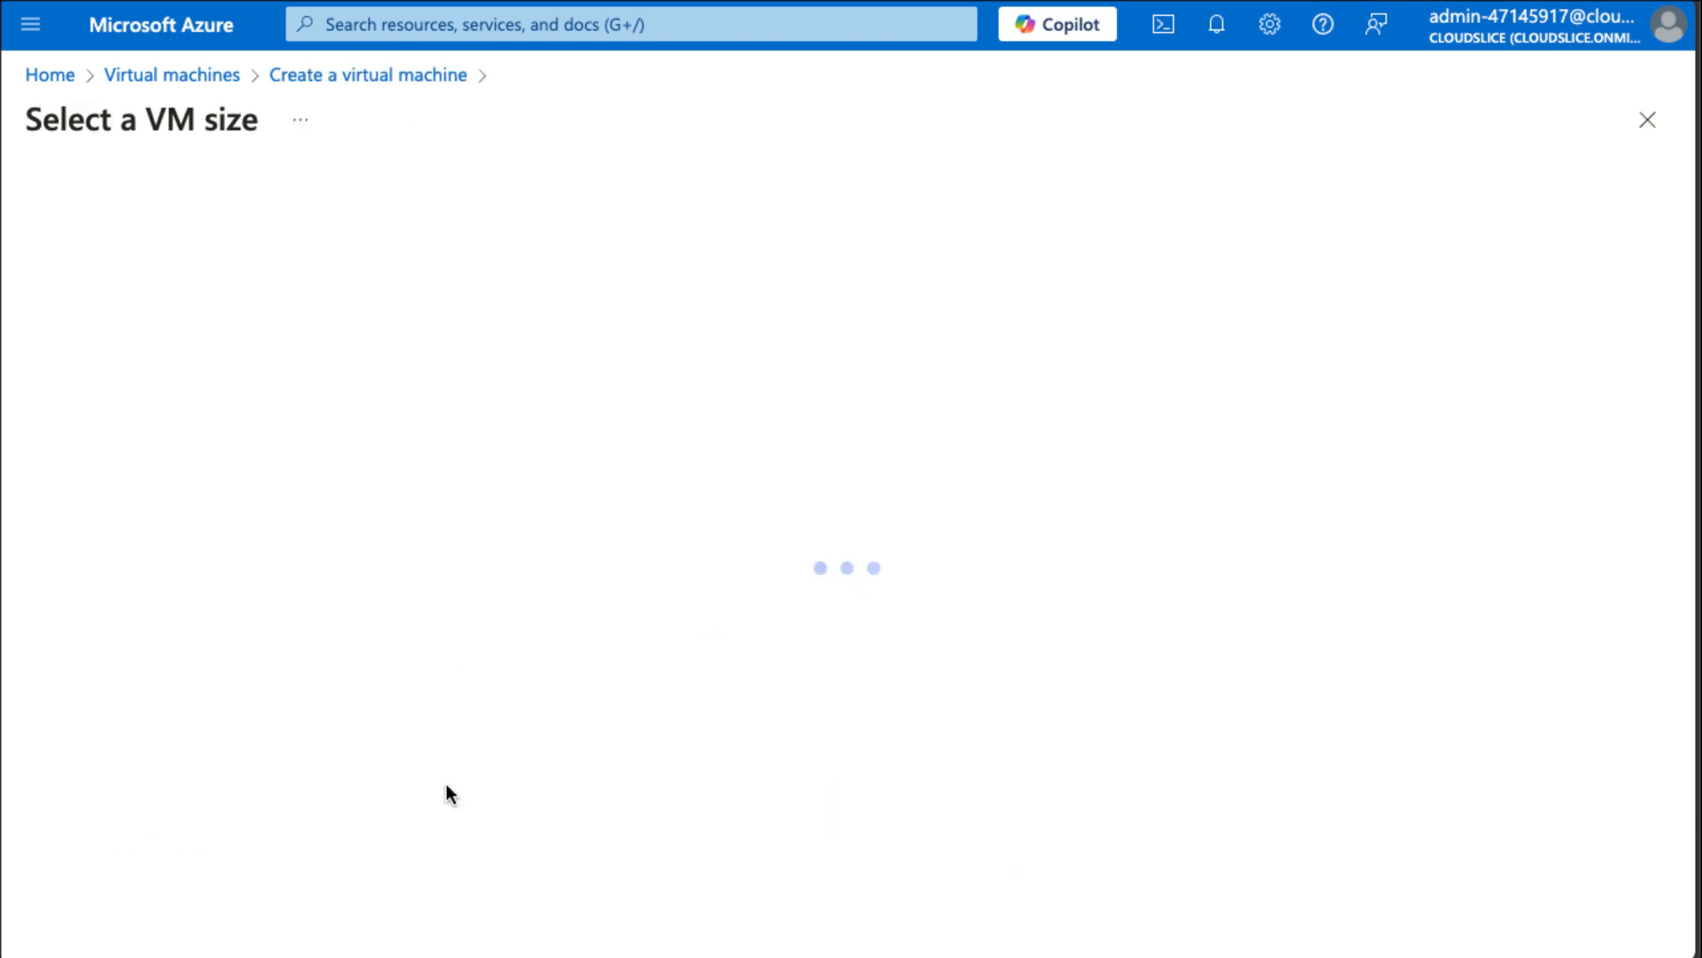
pyautogui.click(120, 429)
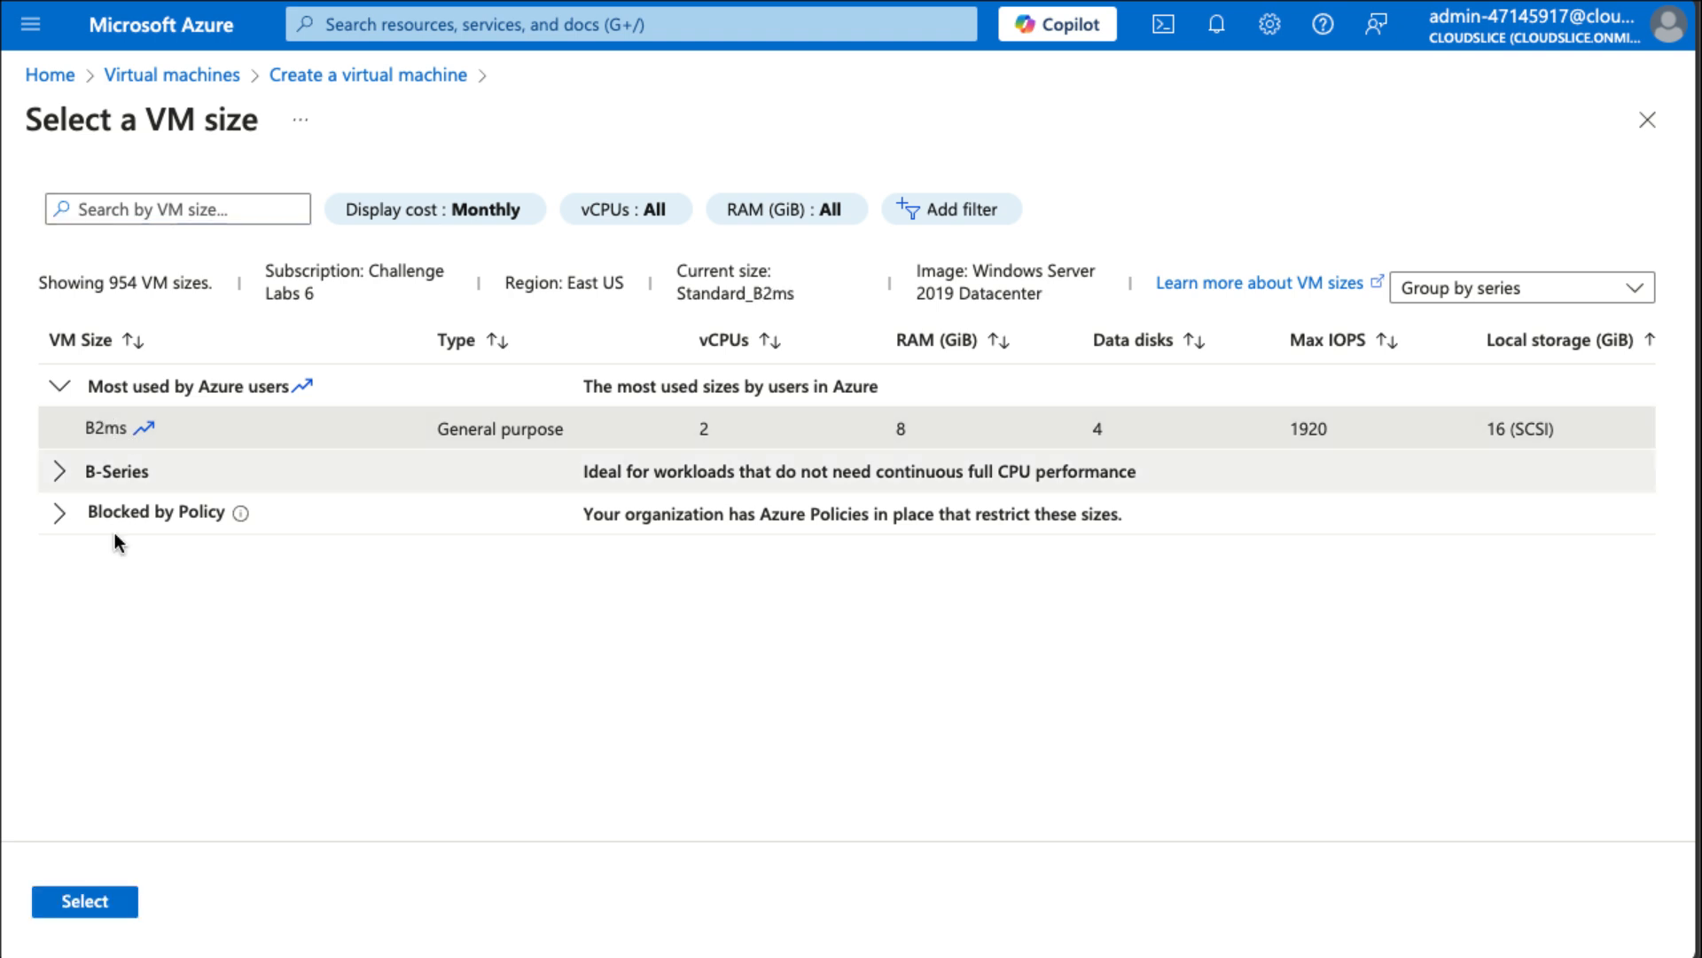
pyautogui.click(110, 901)
pyautogui.scroll(-3, 833, 800)
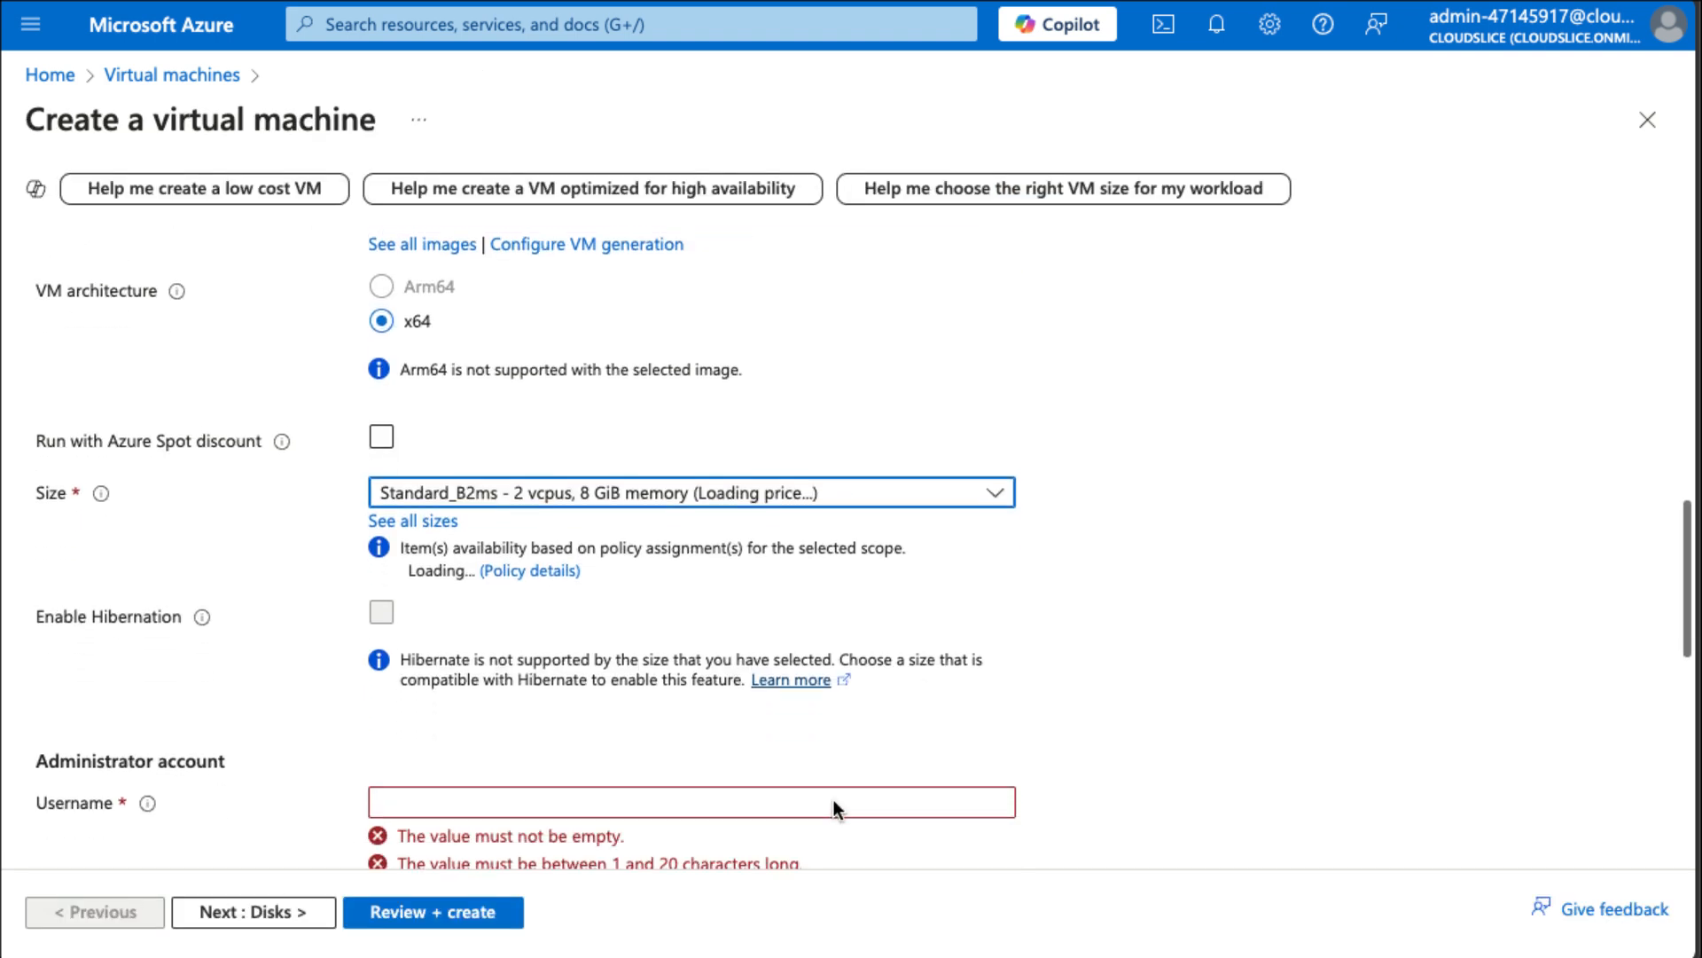
# Enter AzureAdmin as the administrator username.
pyautogui.click(638, 597)
pyautogui.write('Az')
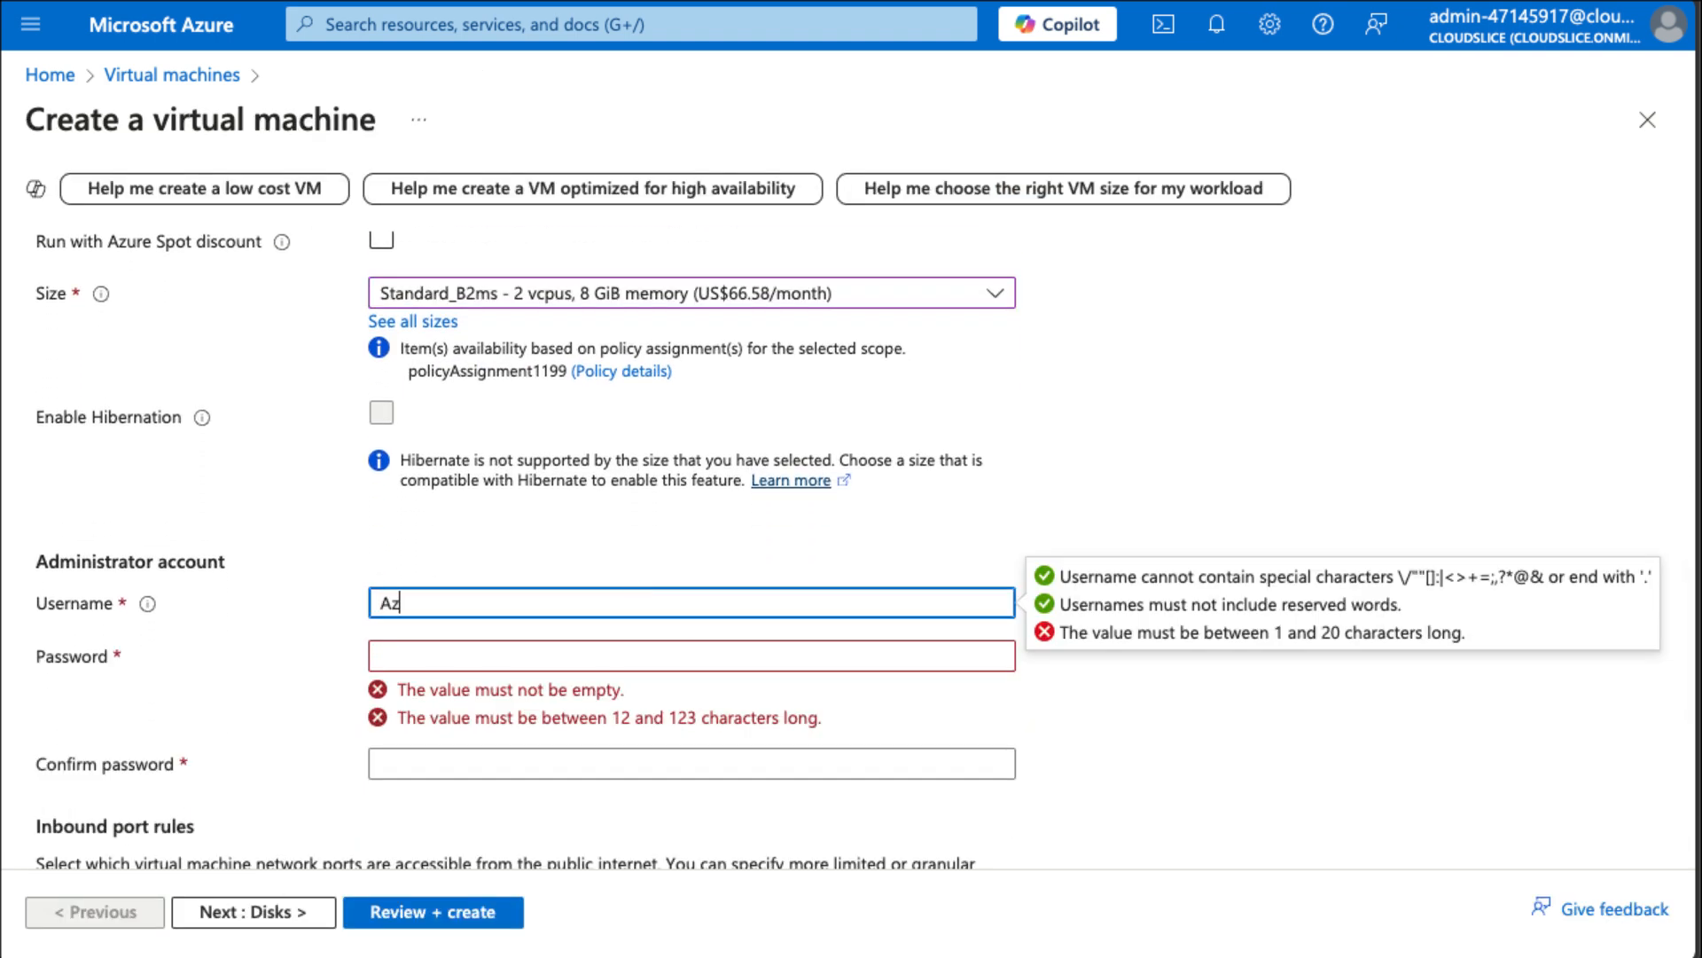
pyautogui.write('ureADm')
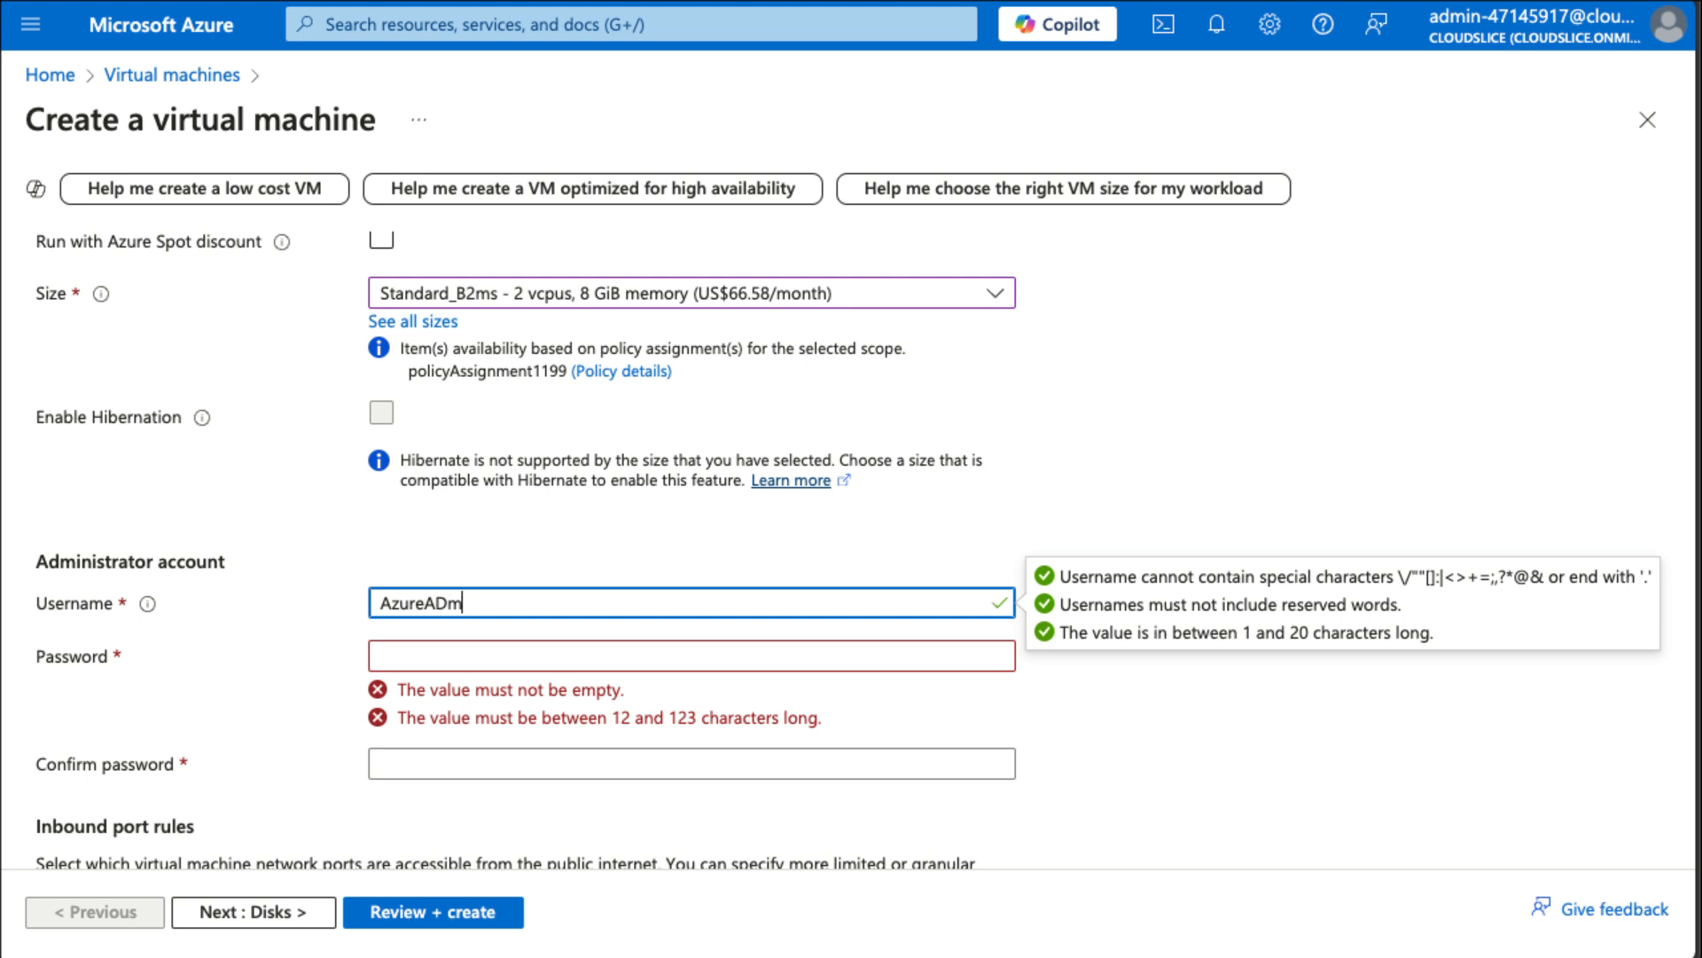
pyautogui.press('BackSpace')
pyautogui.press('BackSpace')
pyautogui.press('BackSpace')
pyautogui.write('Admin')
pyautogui.press('Tab')
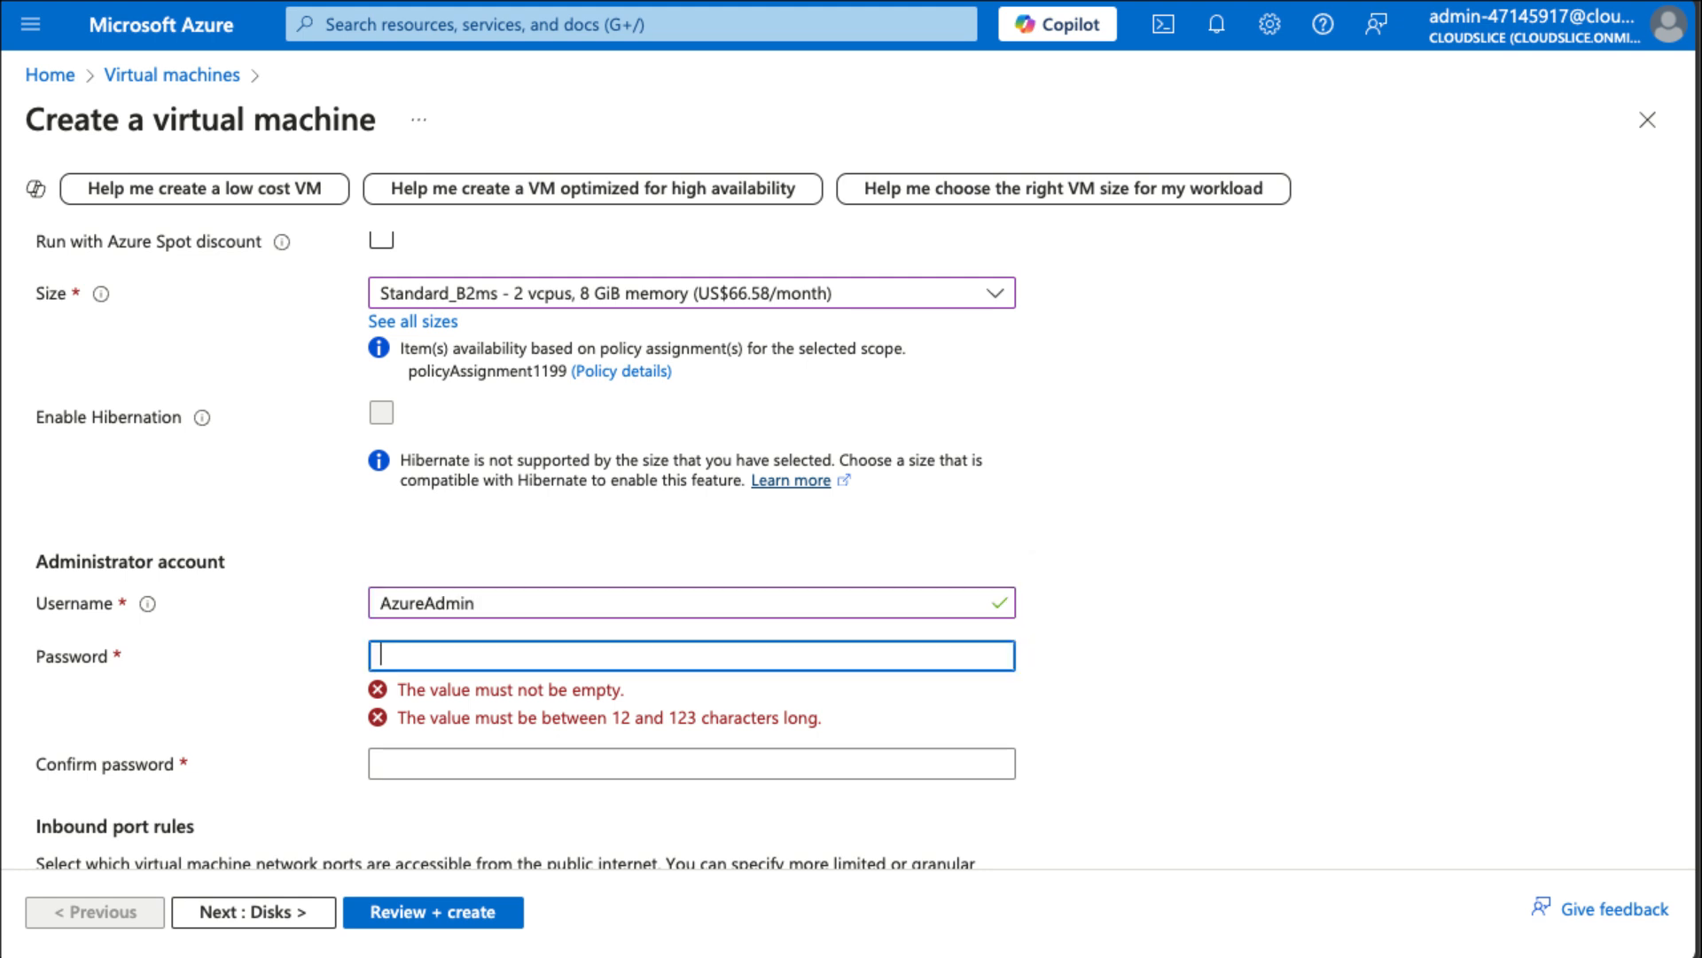
# Paste the administrator password into the password and confirm password fields.
pyautogui.hotkey('ctrl', 'v')
pyautogui.press('Tab')
pyautogui.hotkey('ctrl', 'v')
# Move to the disk settings and set the OS disk type to Standard HDD (locally-redundant storage).
pyautogui.scroll(-4, 725, 505)
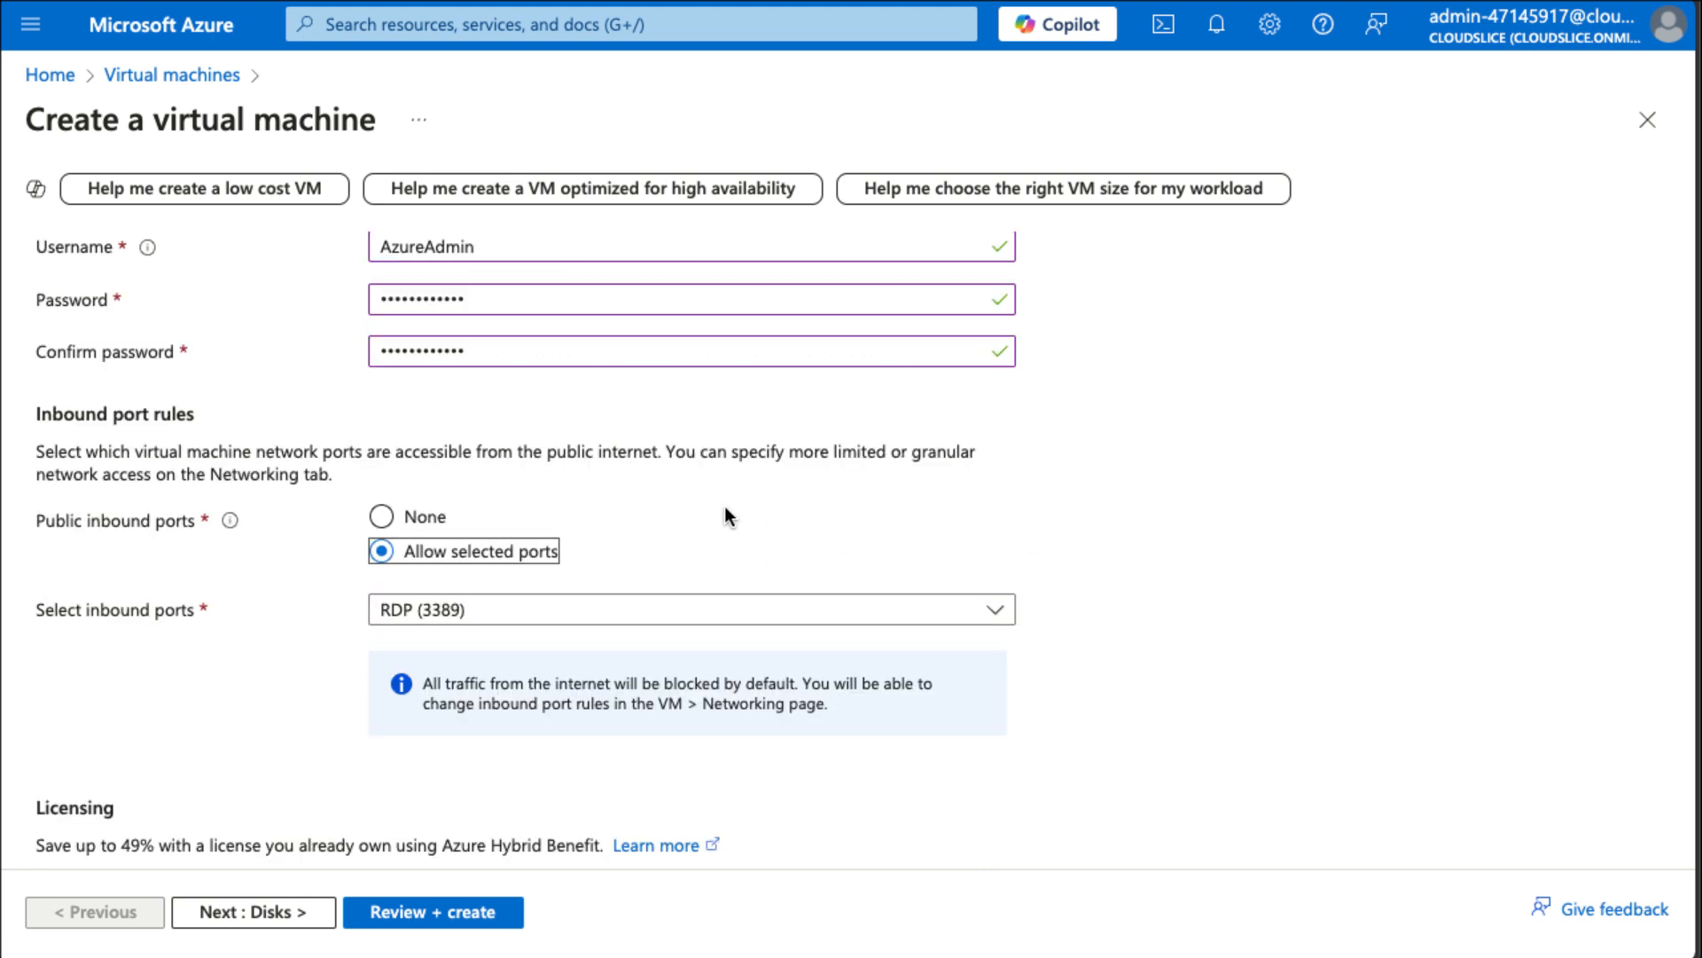
pyautogui.scroll(-2, 532, 648)
pyautogui.click(305, 906)
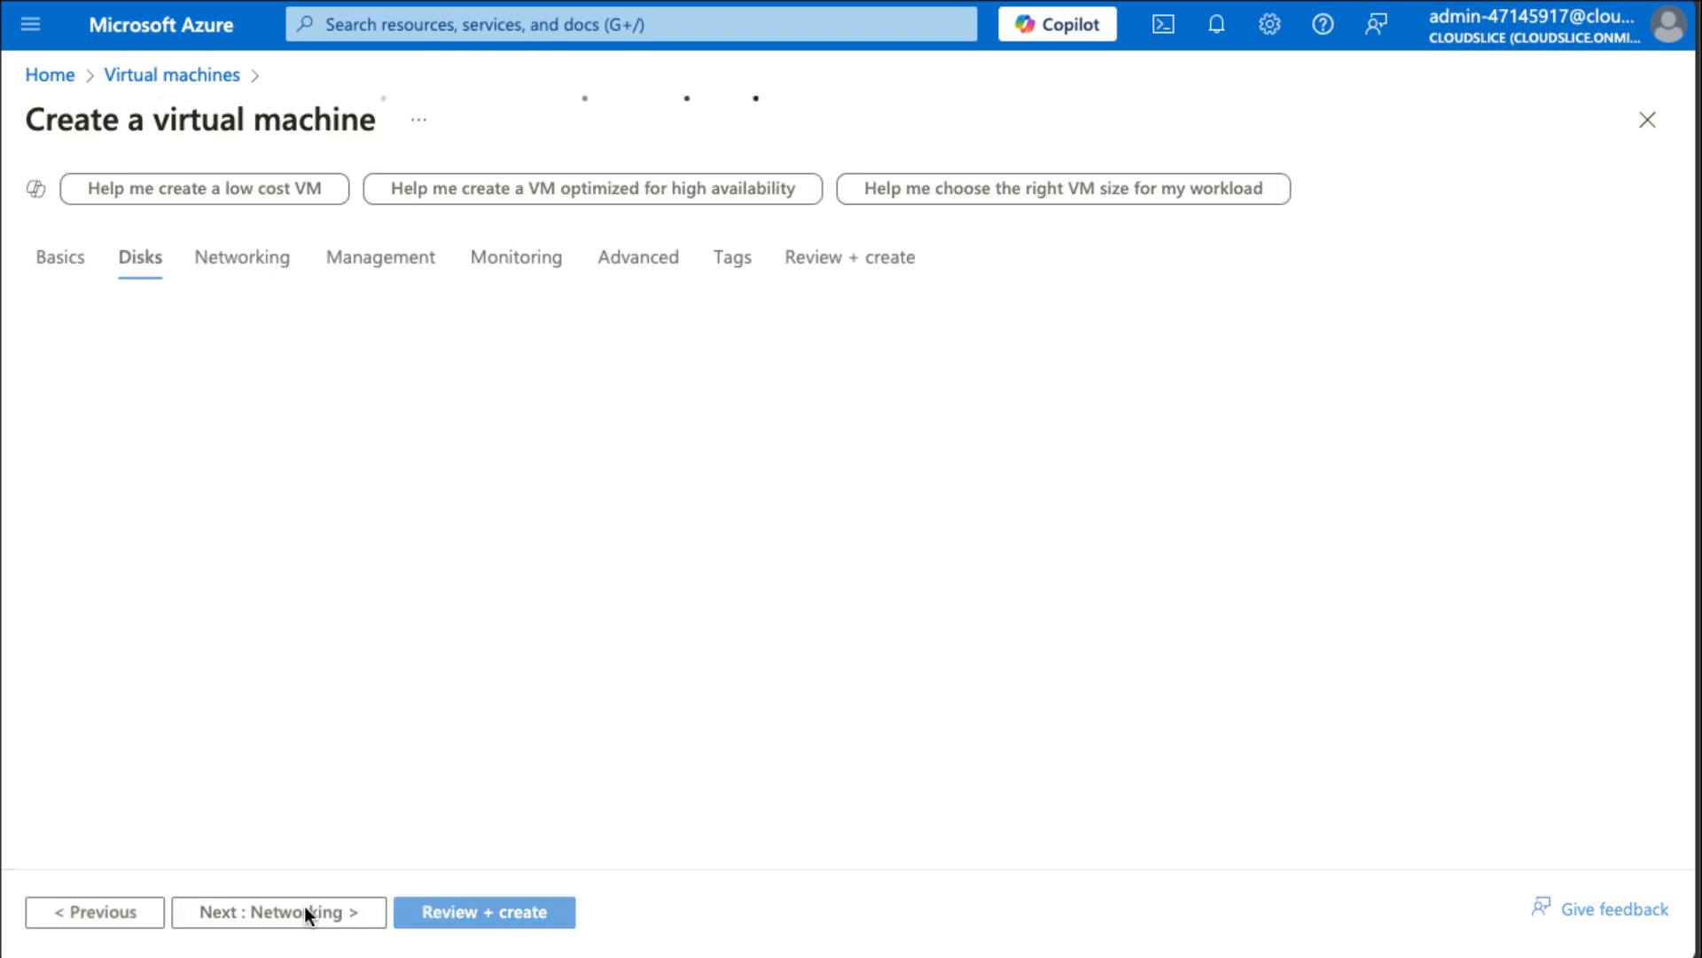
pyautogui.scroll(-1, 711, 661)
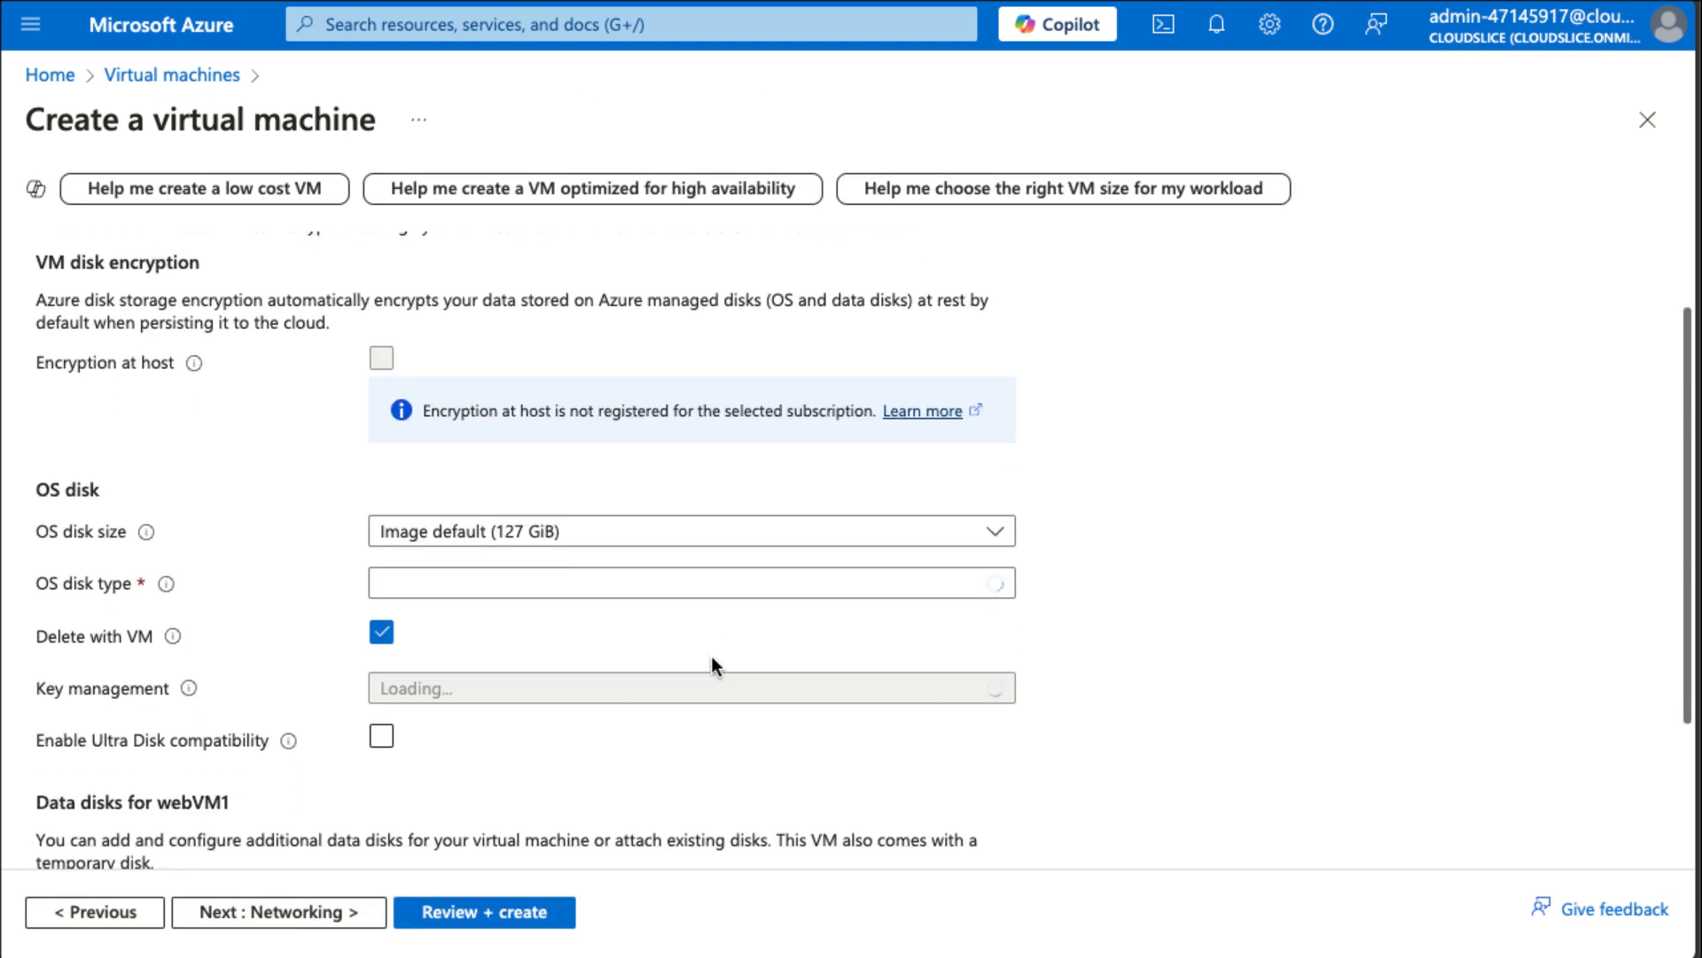
pyautogui.click(670, 585)
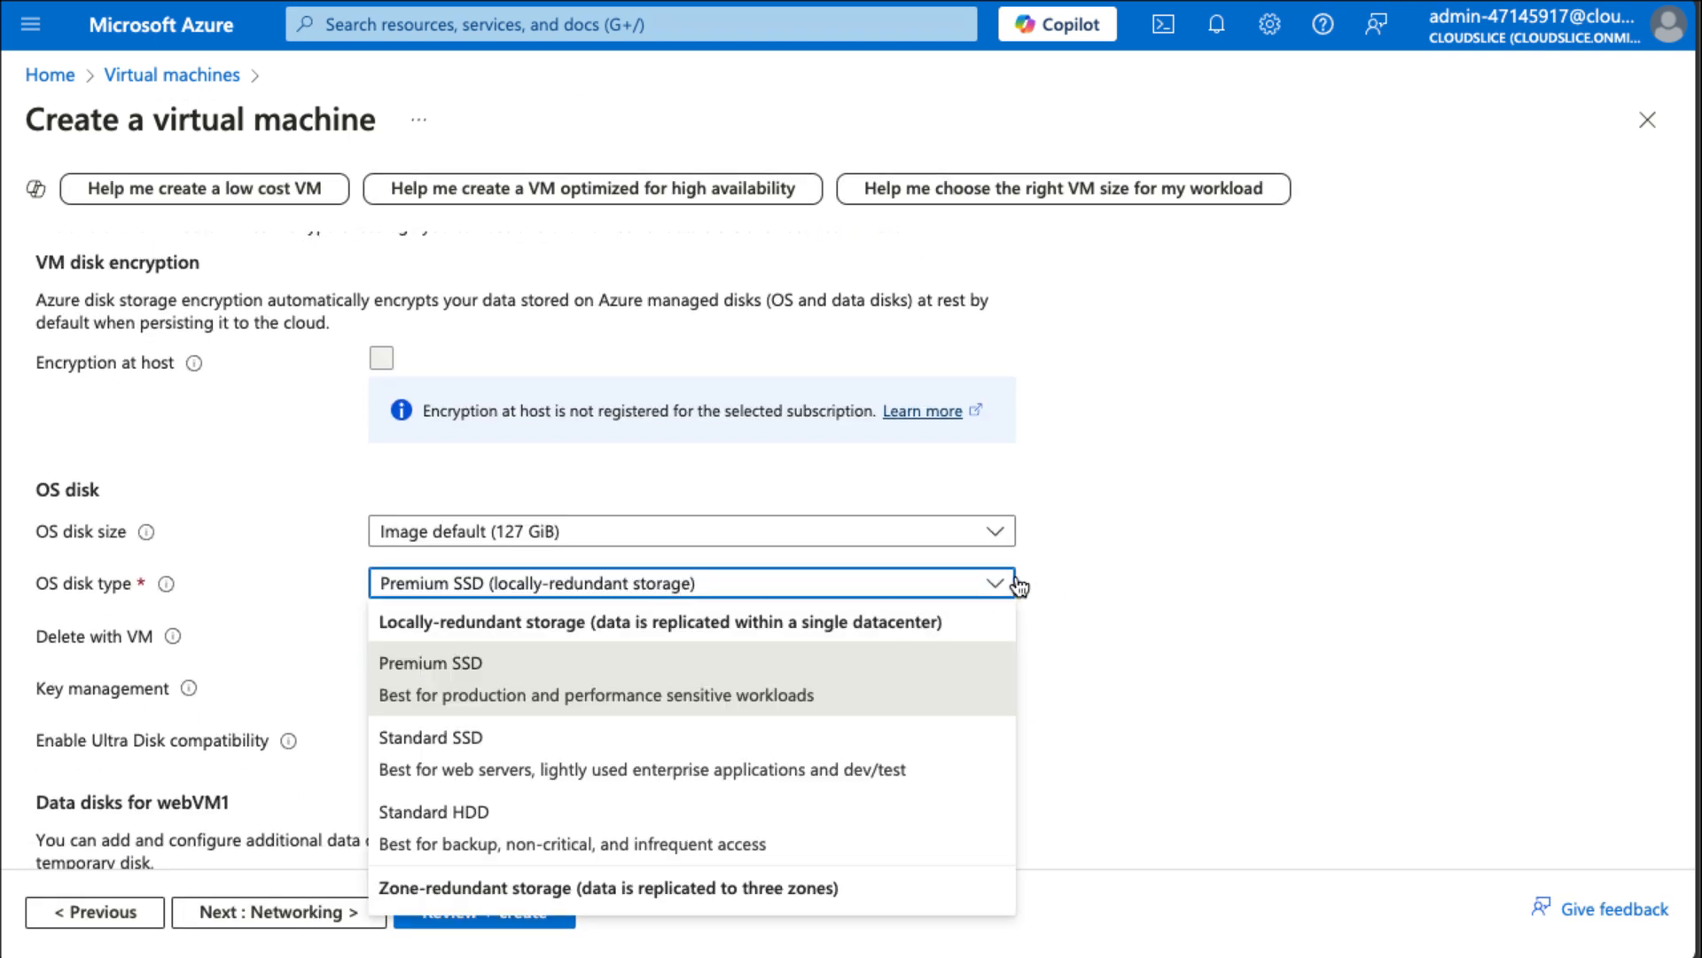
pyautogui.click(478, 812)
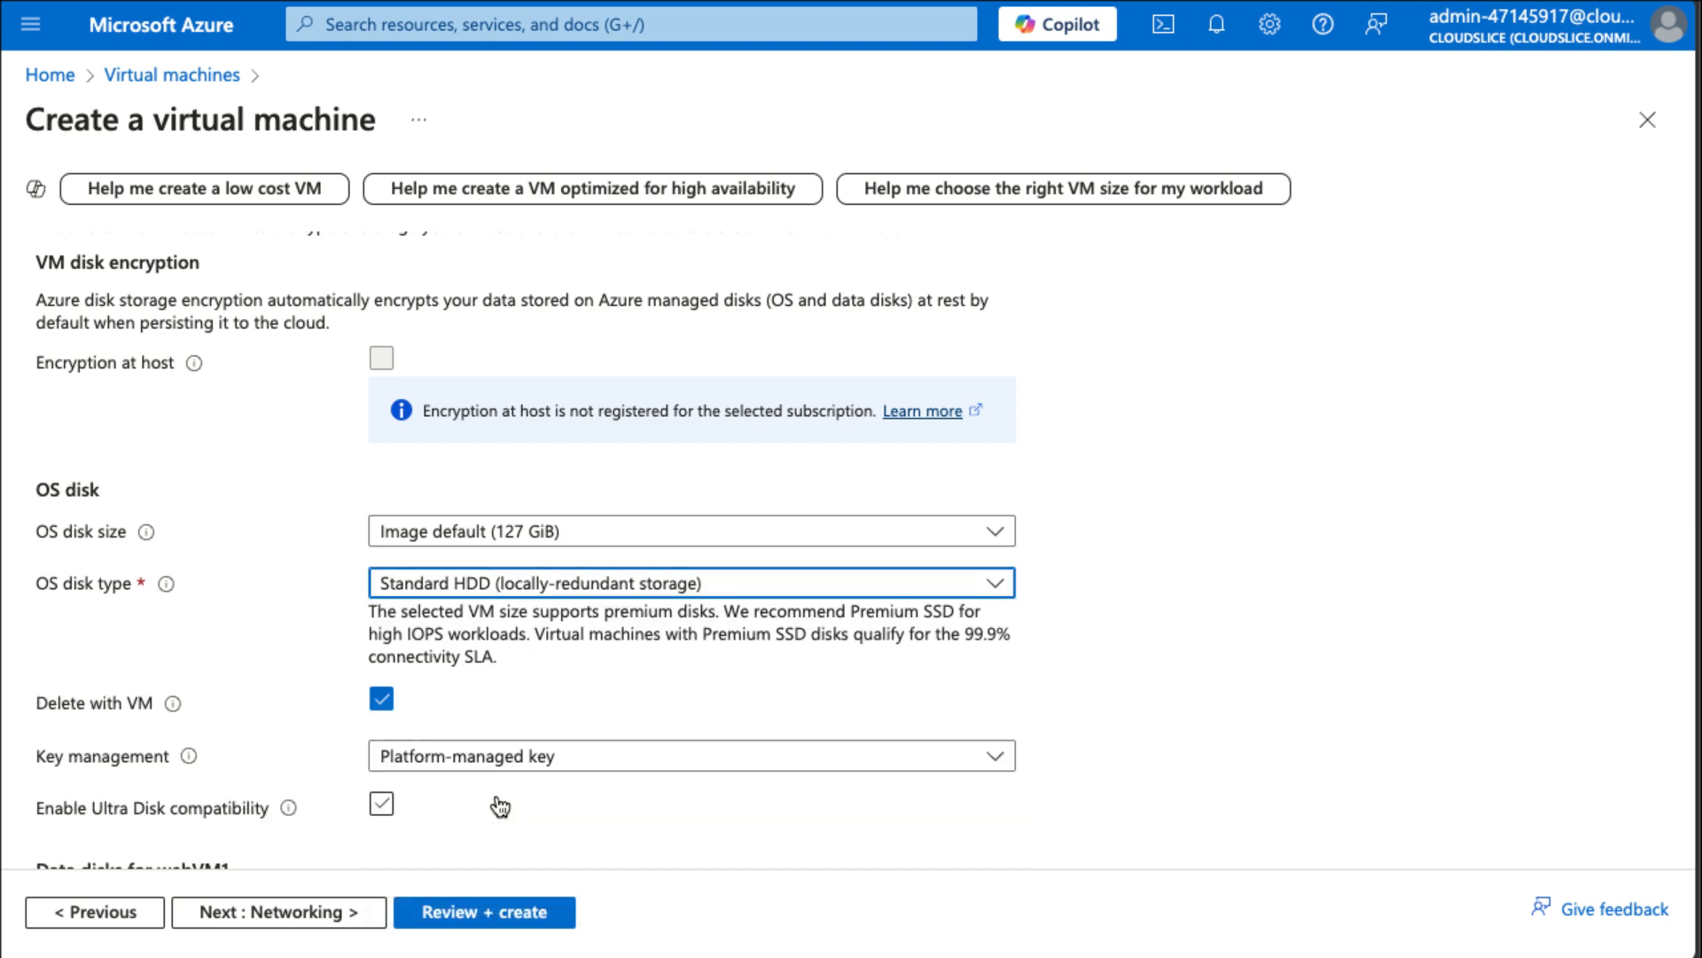
# Advance to the monitoring settings, disable boot diagnostics, and review and create the virtual machine.
pyautogui.scroll(-3, 1115, 723)
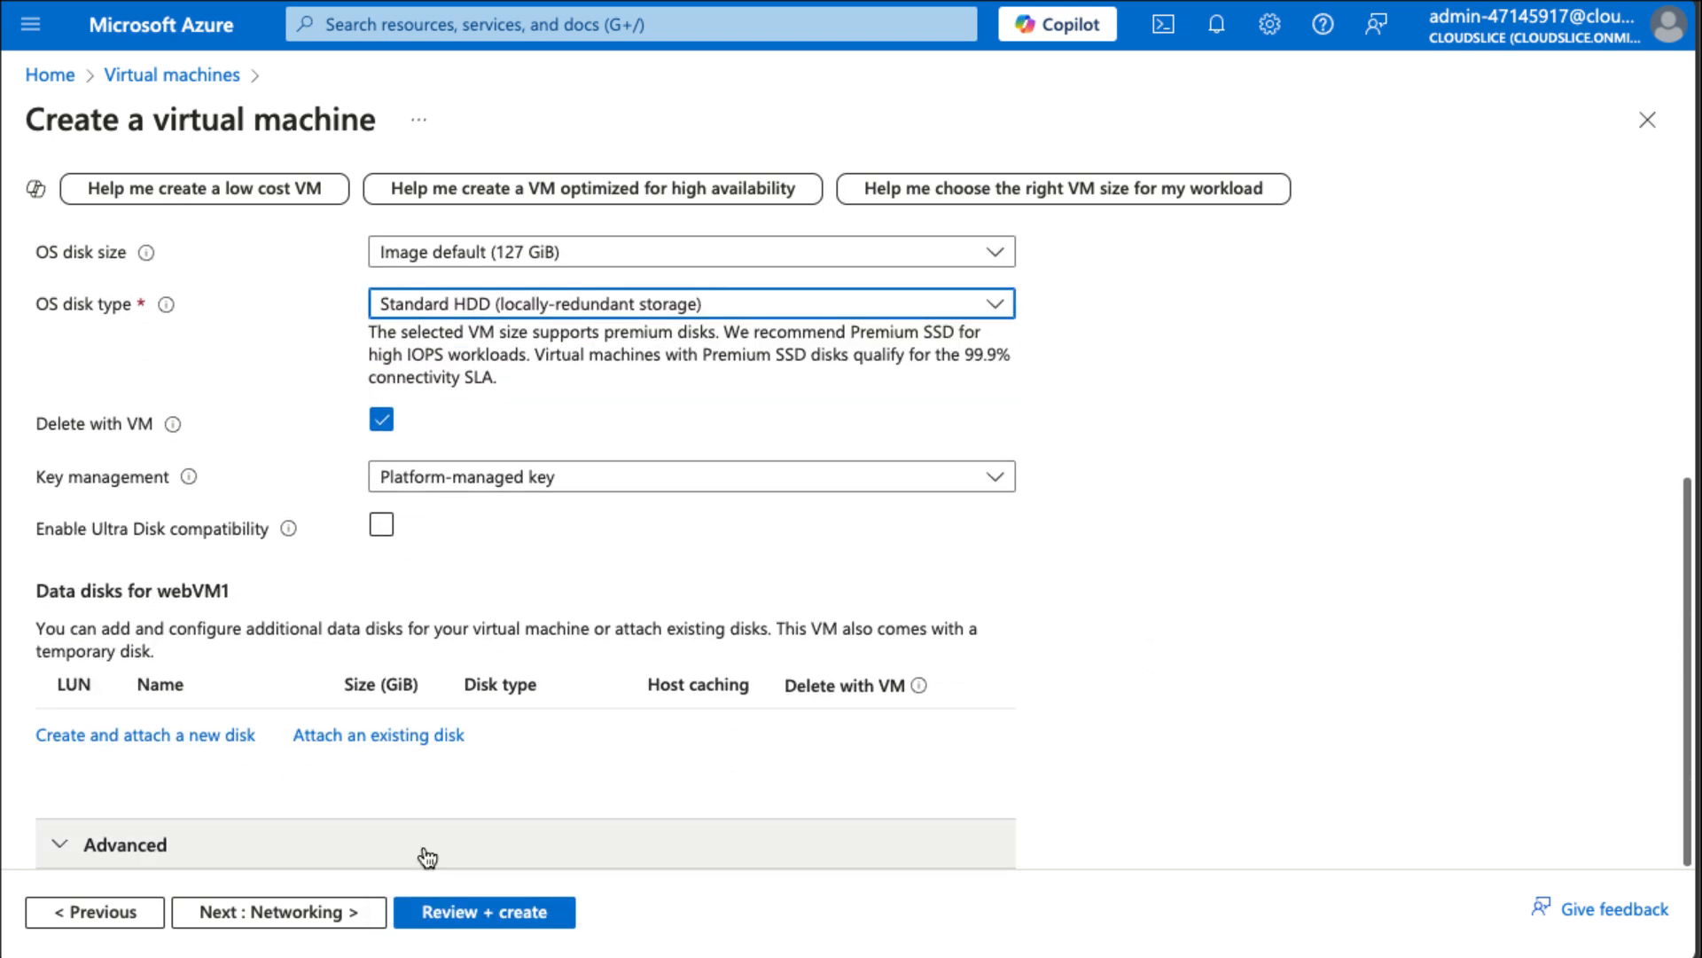
pyautogui.click(312, 913)
pyautogui.click(312, 913)
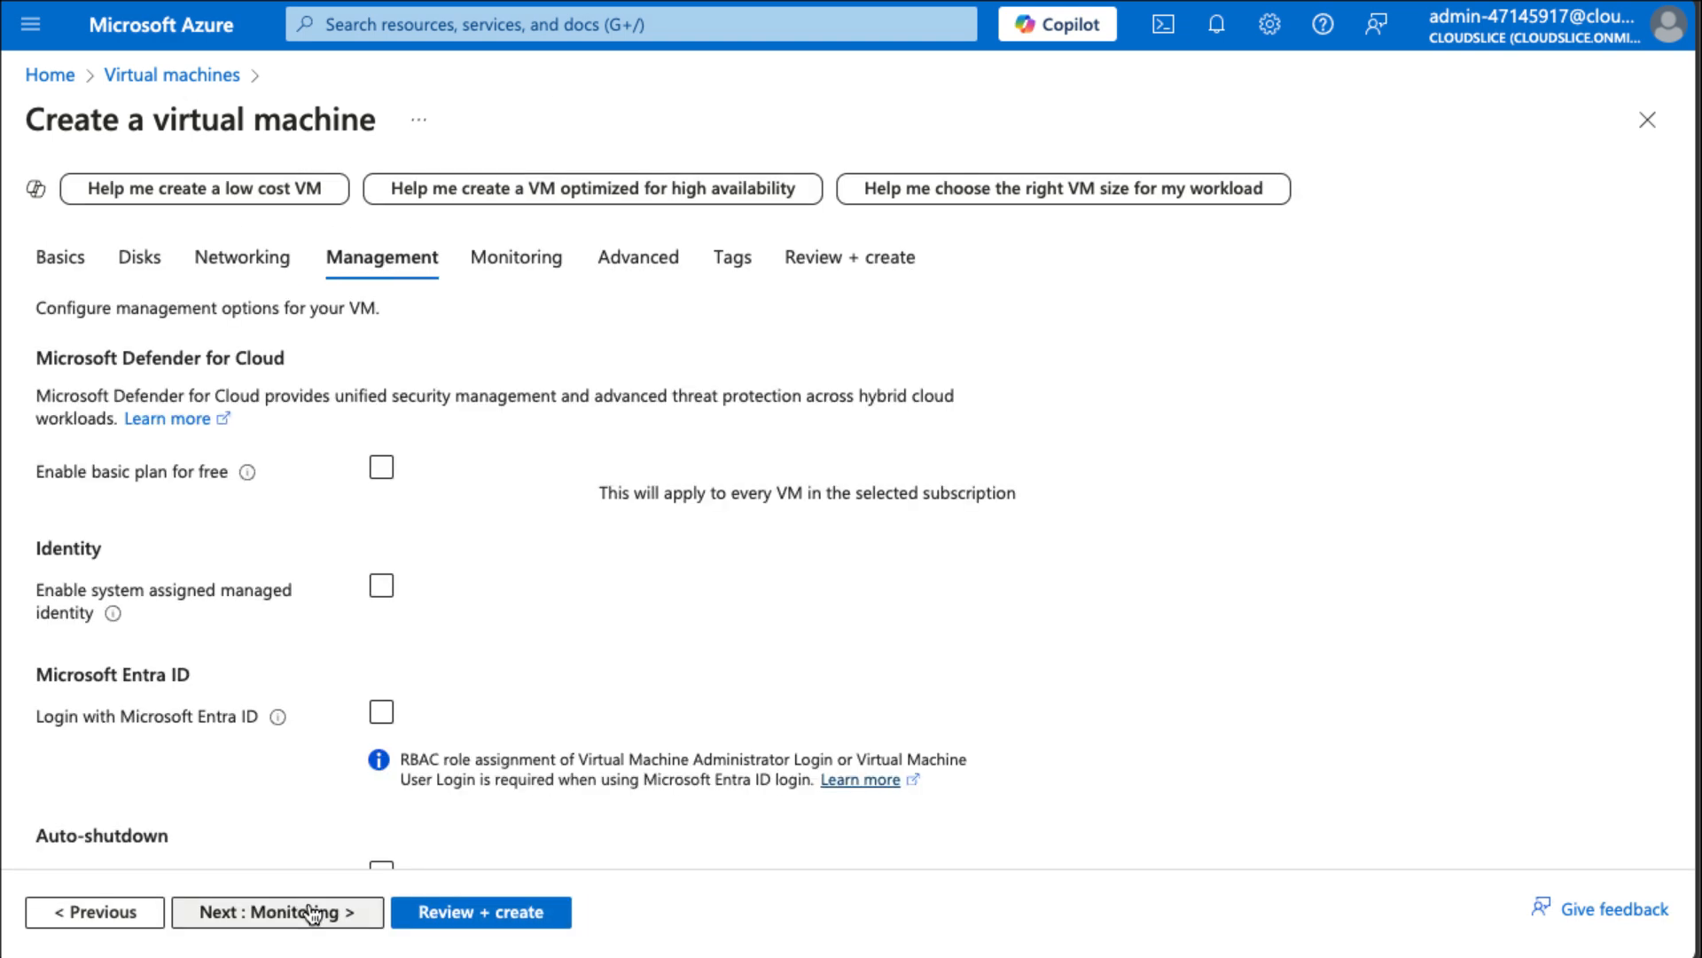
pyautogui.click(312, 913)
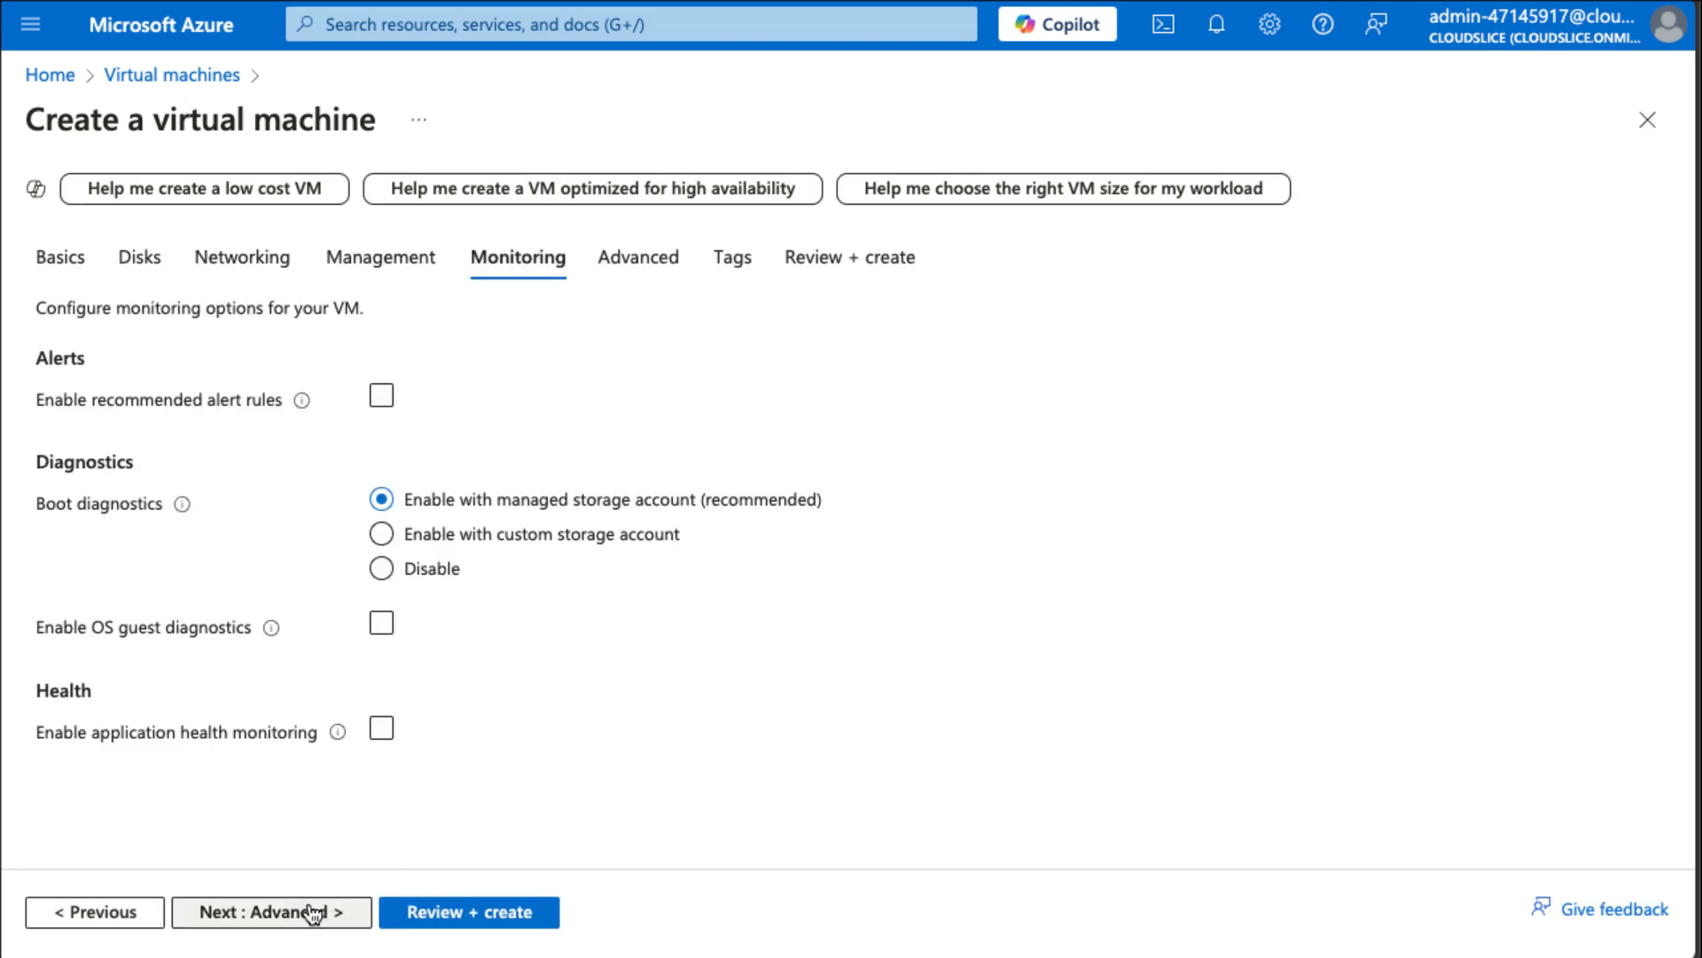
pyautogui.click(387, 572)
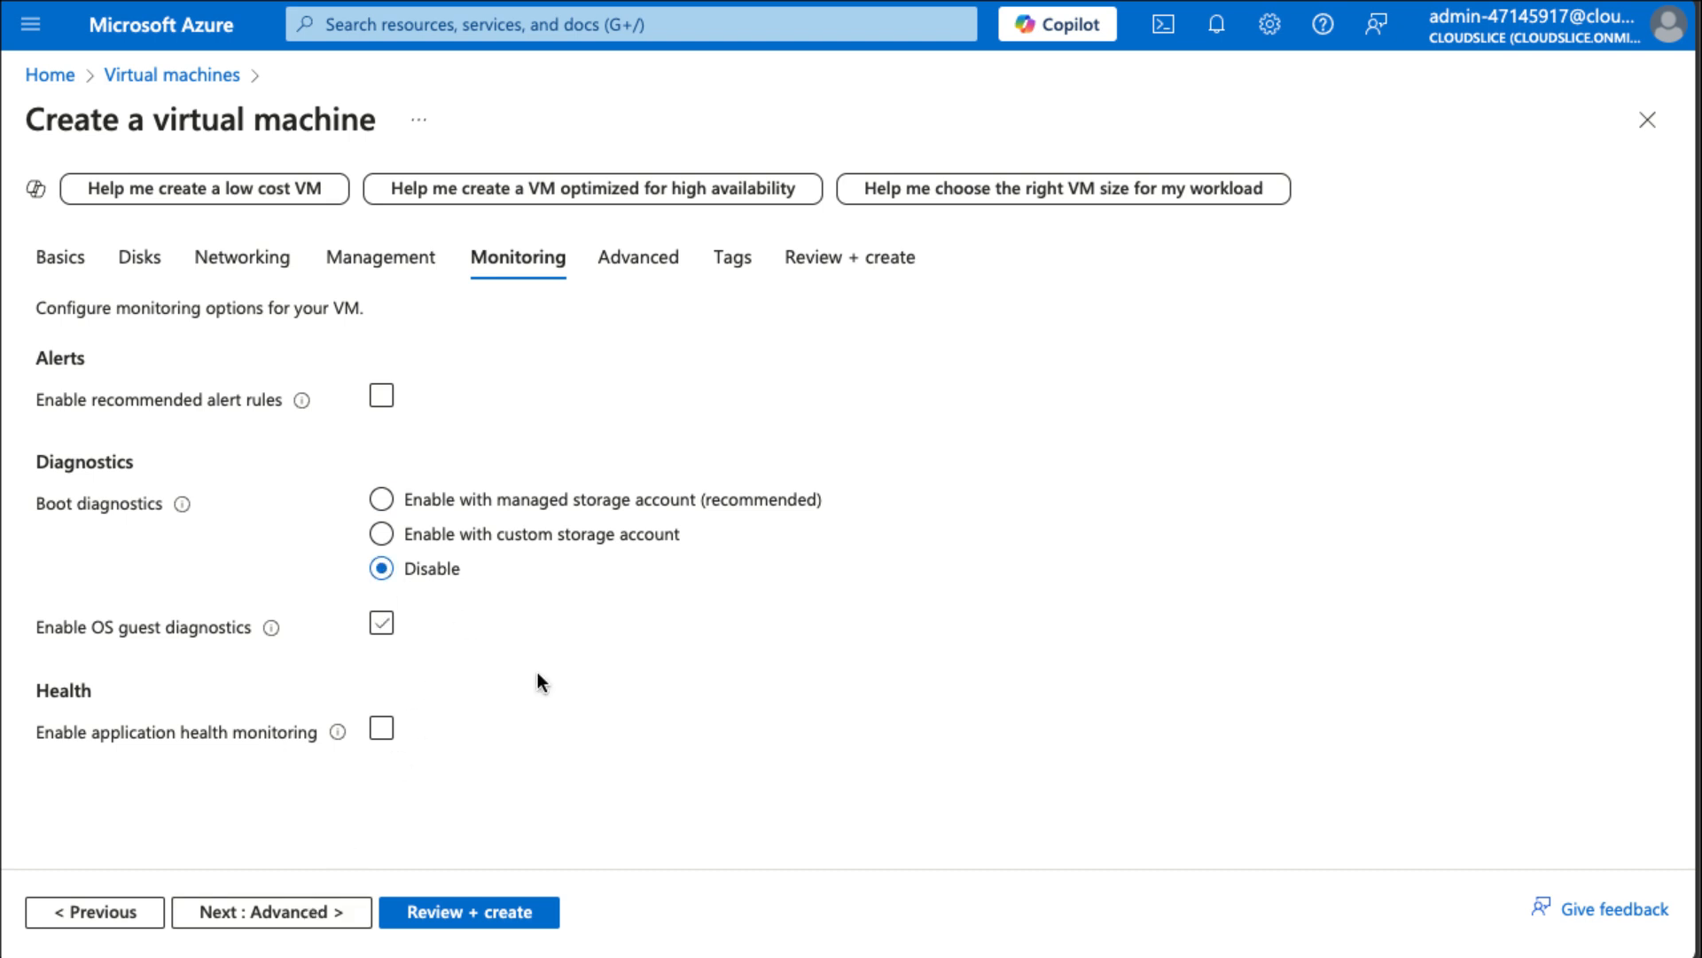
pyautogui.click(499, 922)
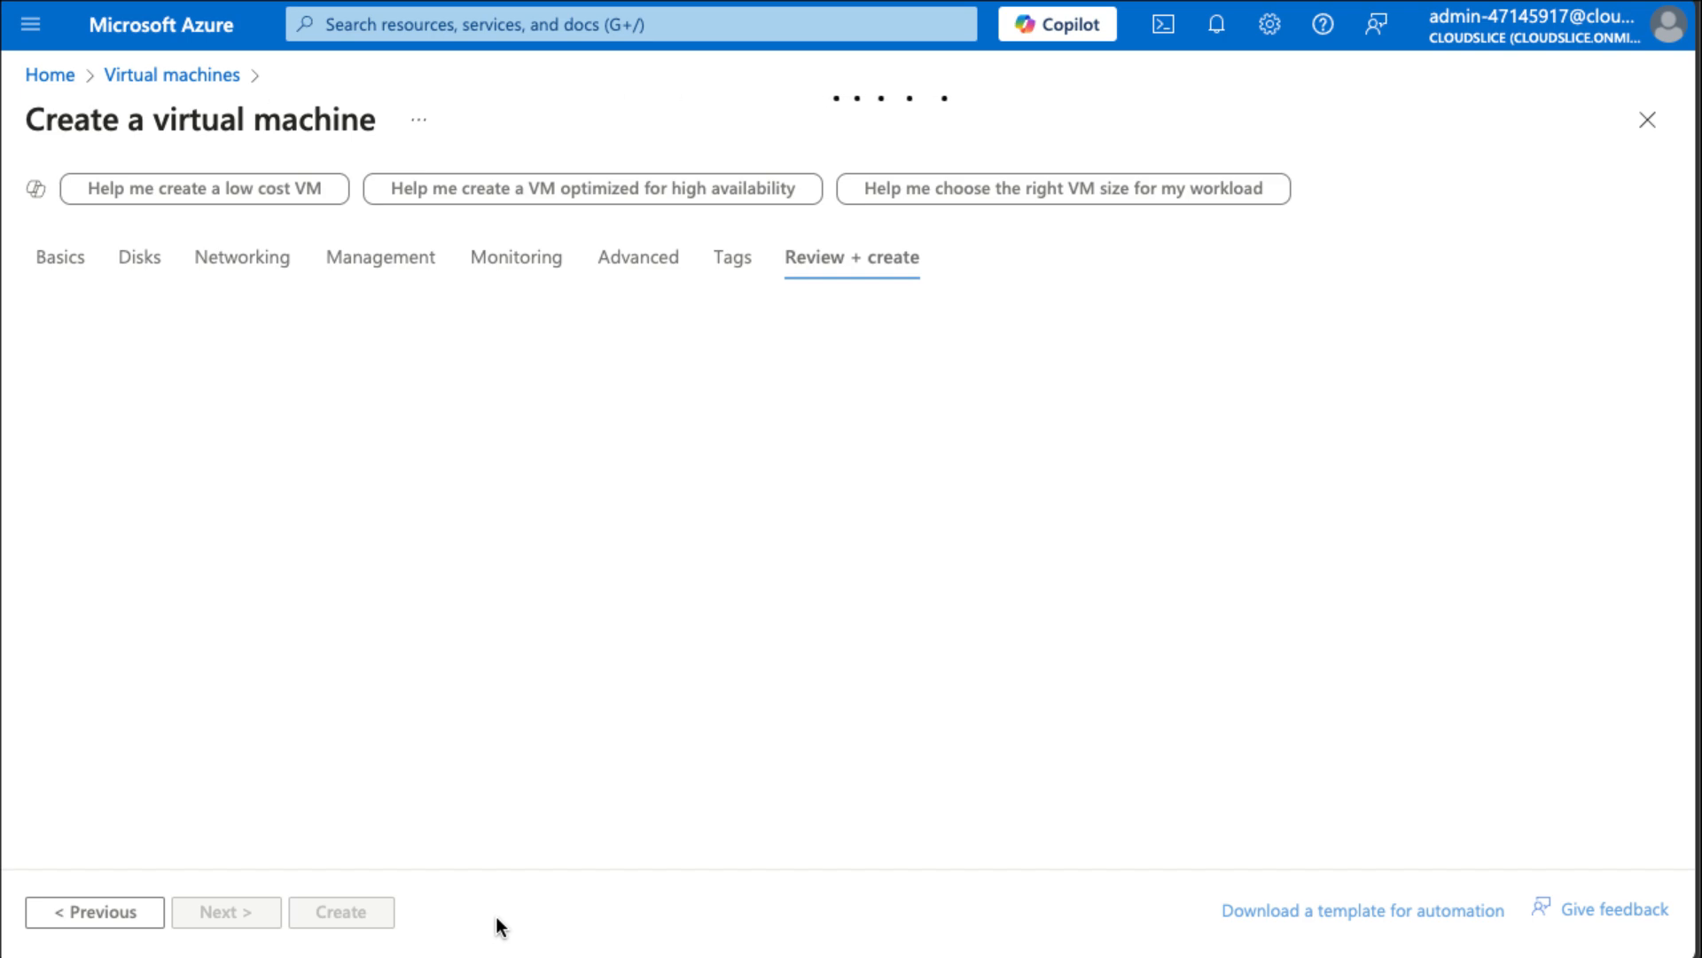
pyautogui.click(340, 911)
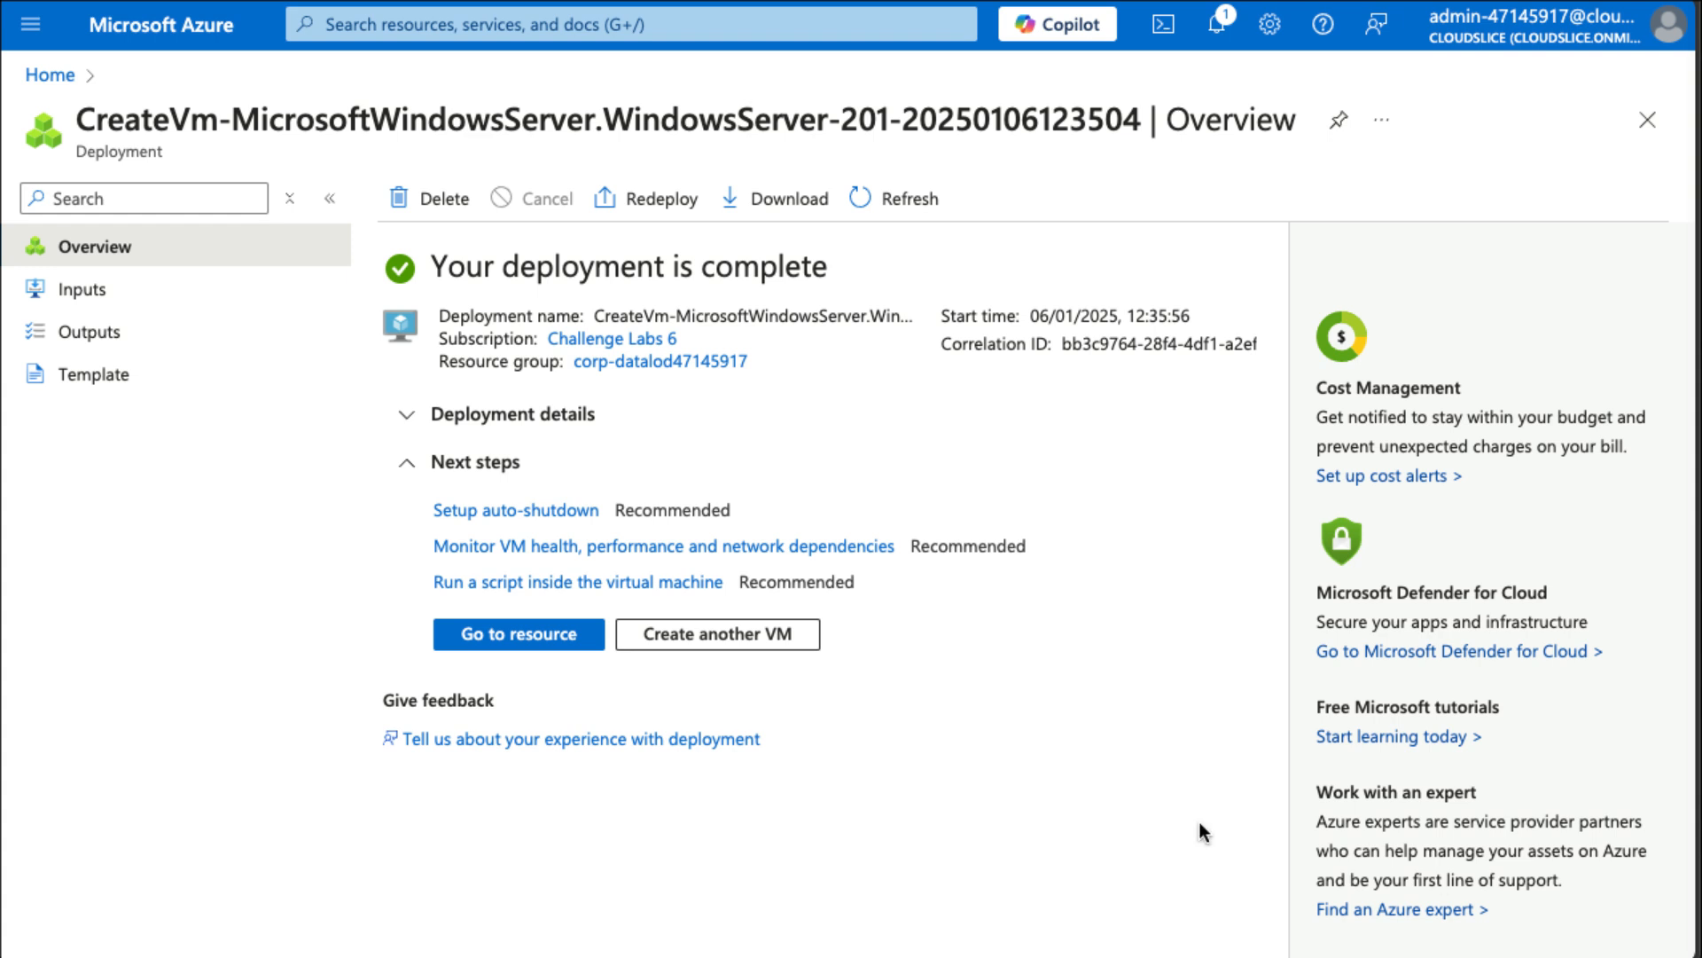
# Go to the new webVM1 resource and open its Extensions + applications settings.
pyautogui.click(513, 637)
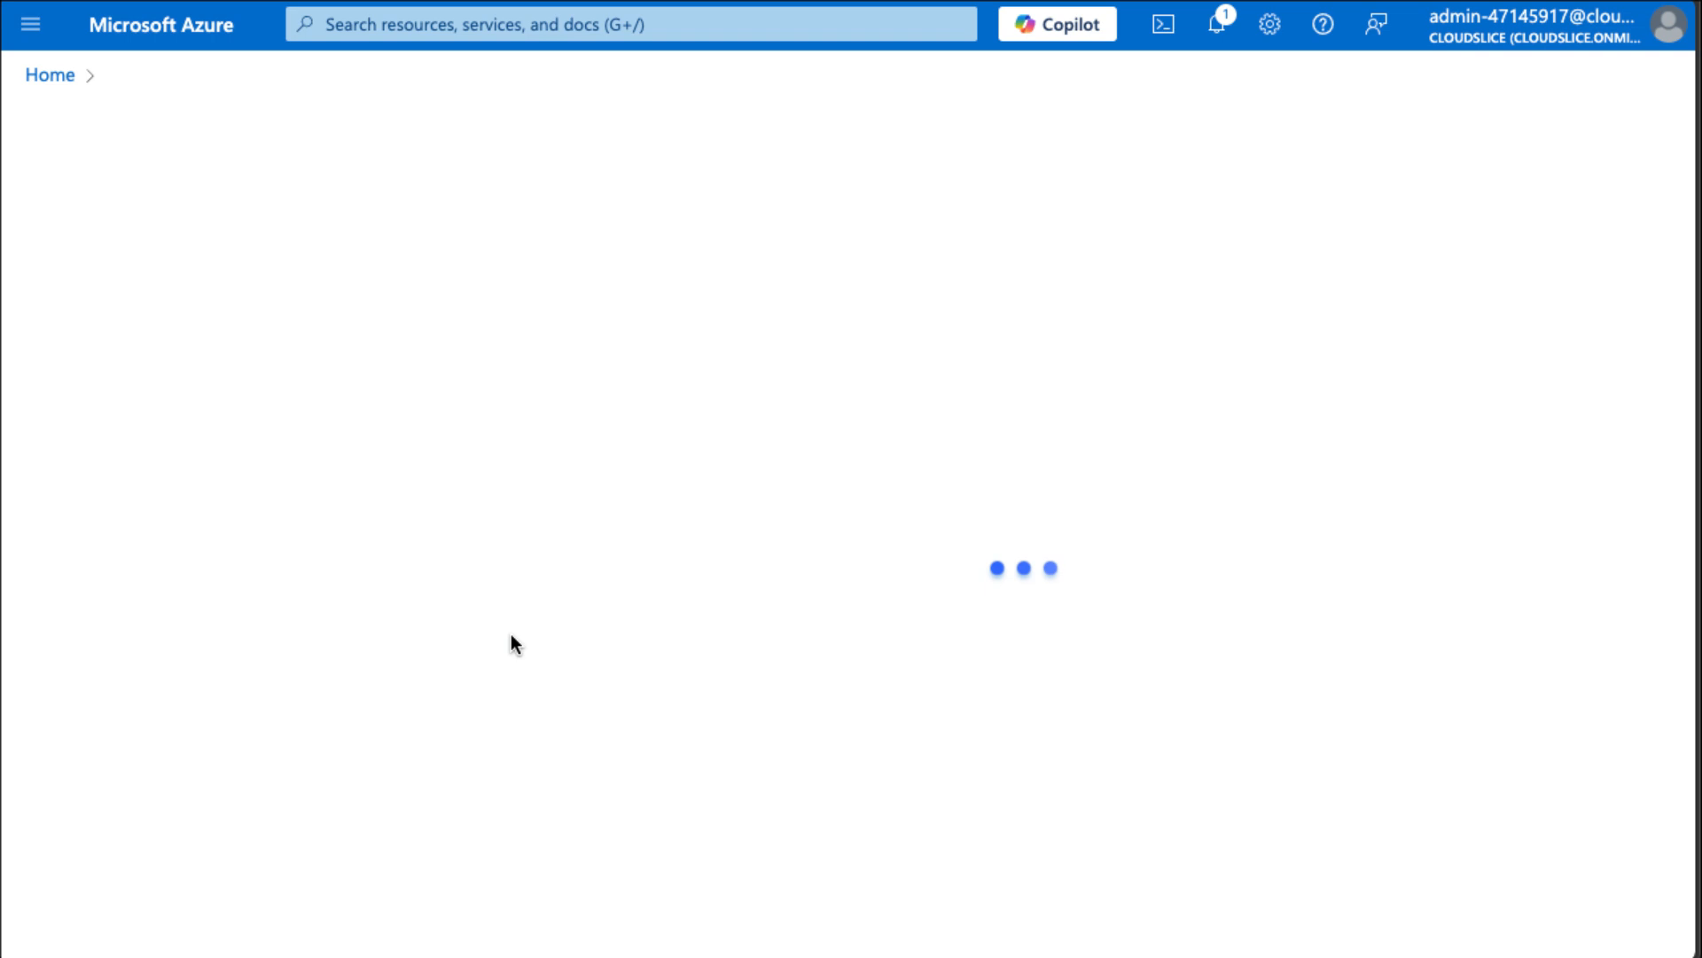
pyautogui.click(37, 541)
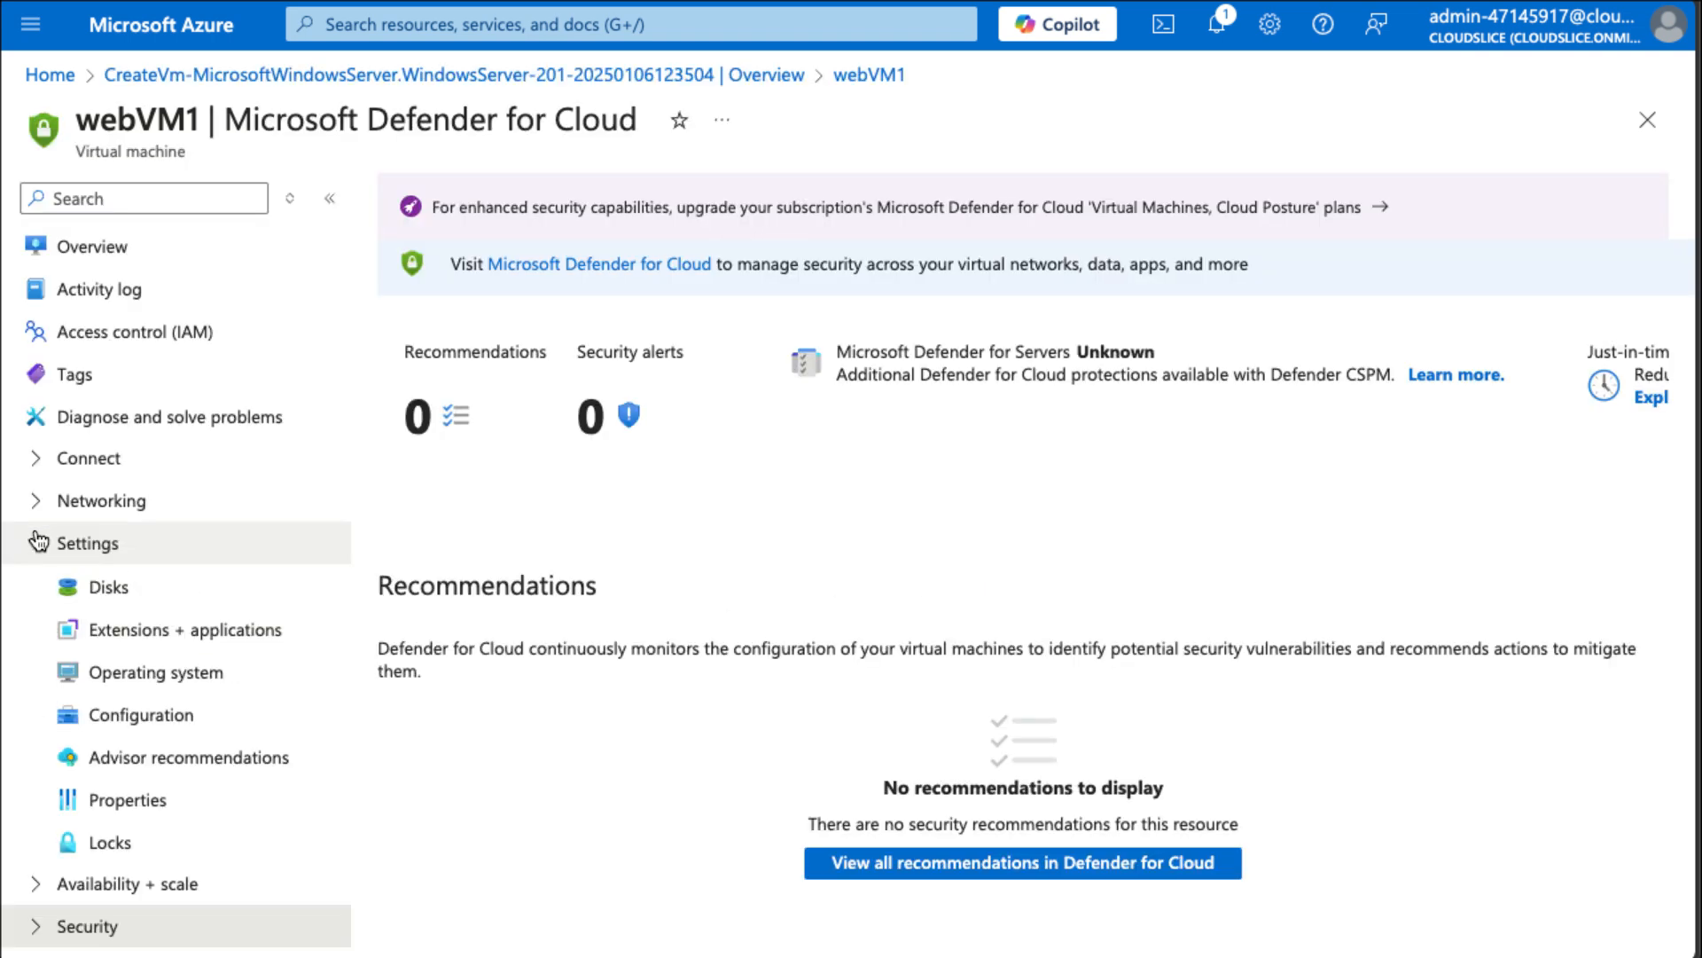
pyautogui.click(135, 634)
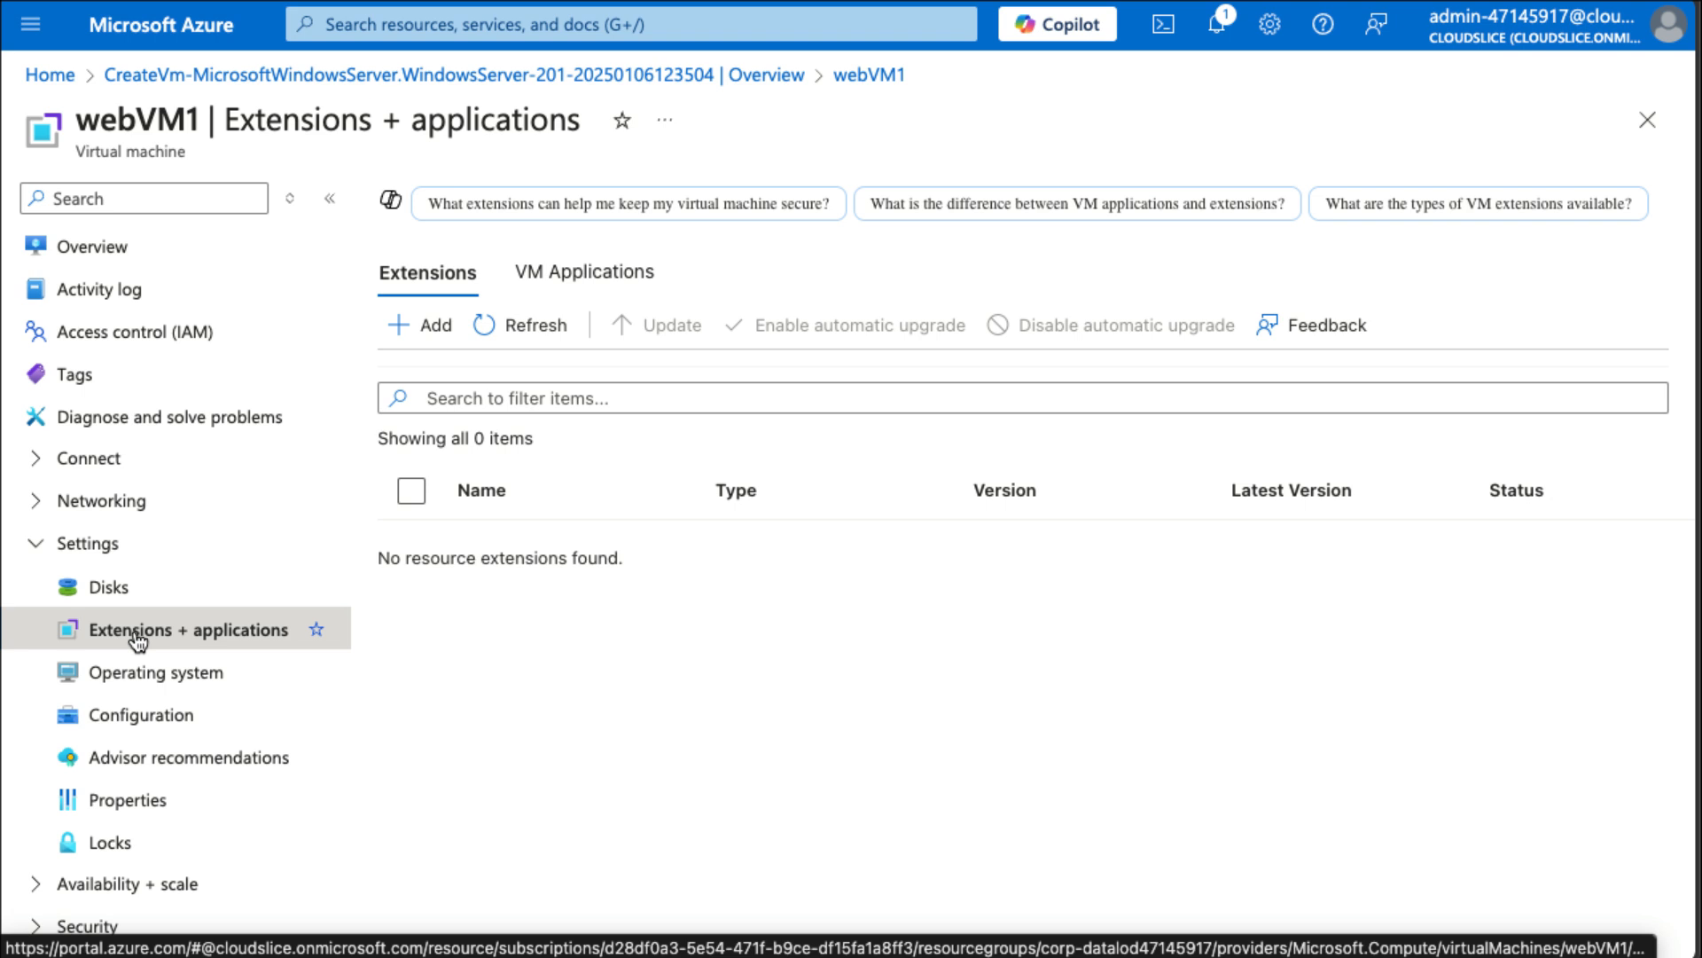
# Add an extension by searching the gallery for Microsoft Antimalware and selecting it.
pyautogui.click(484, 326)
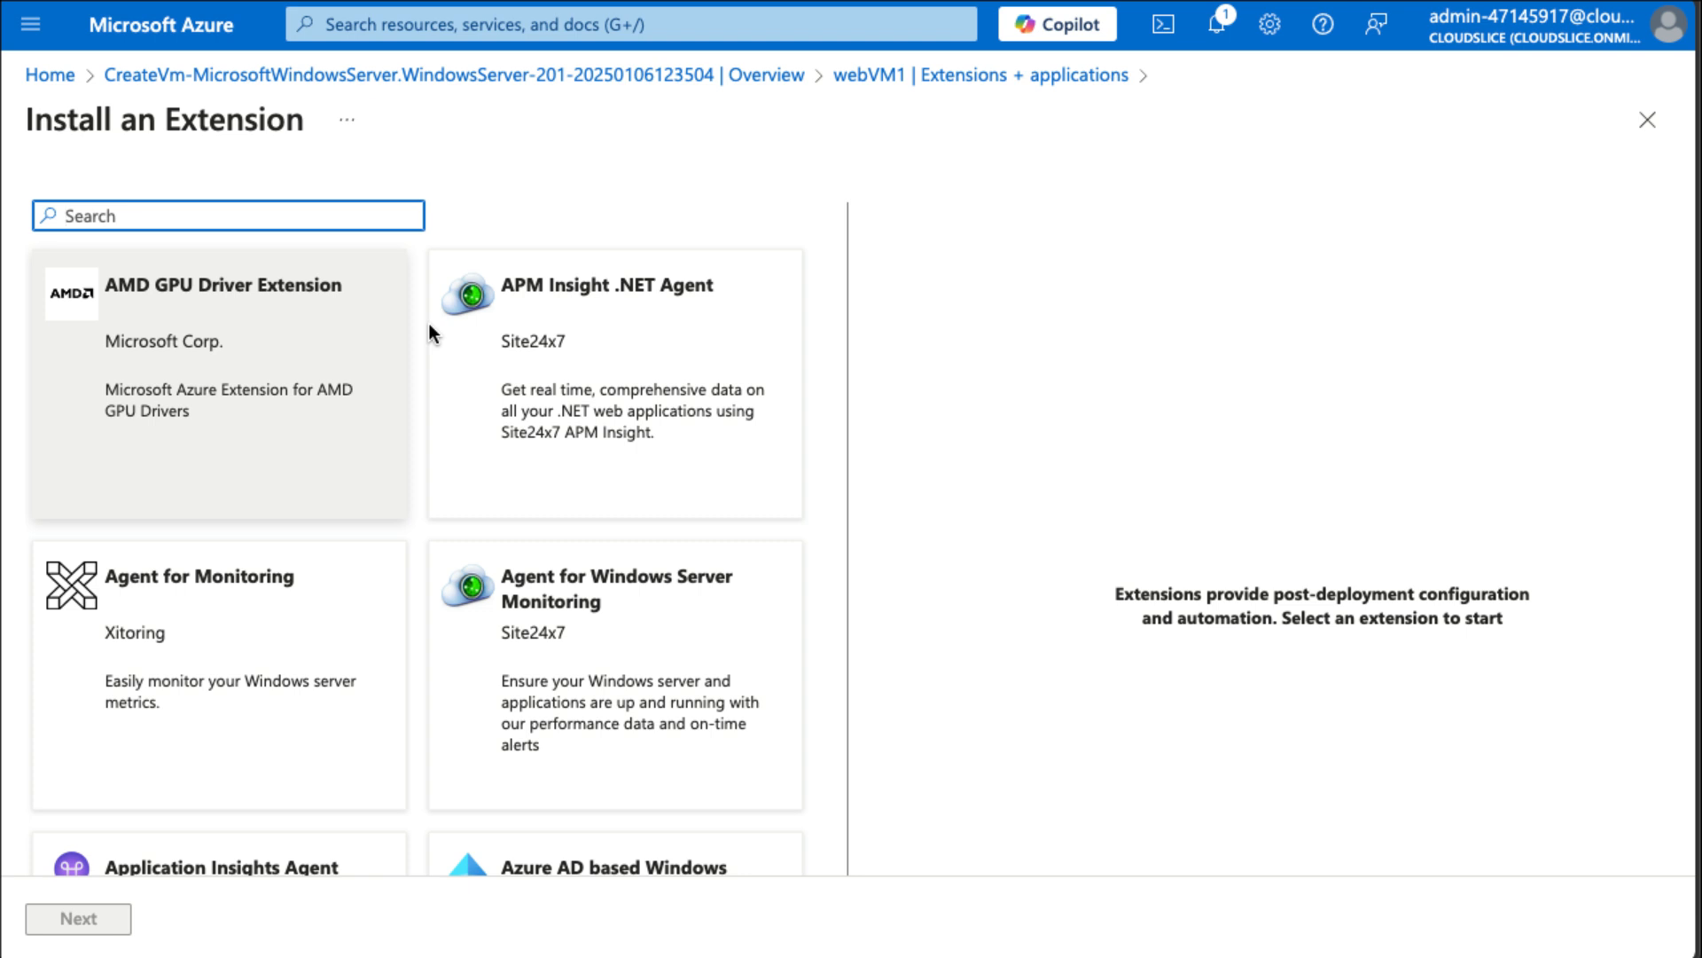
pyautogui.write('antimal')
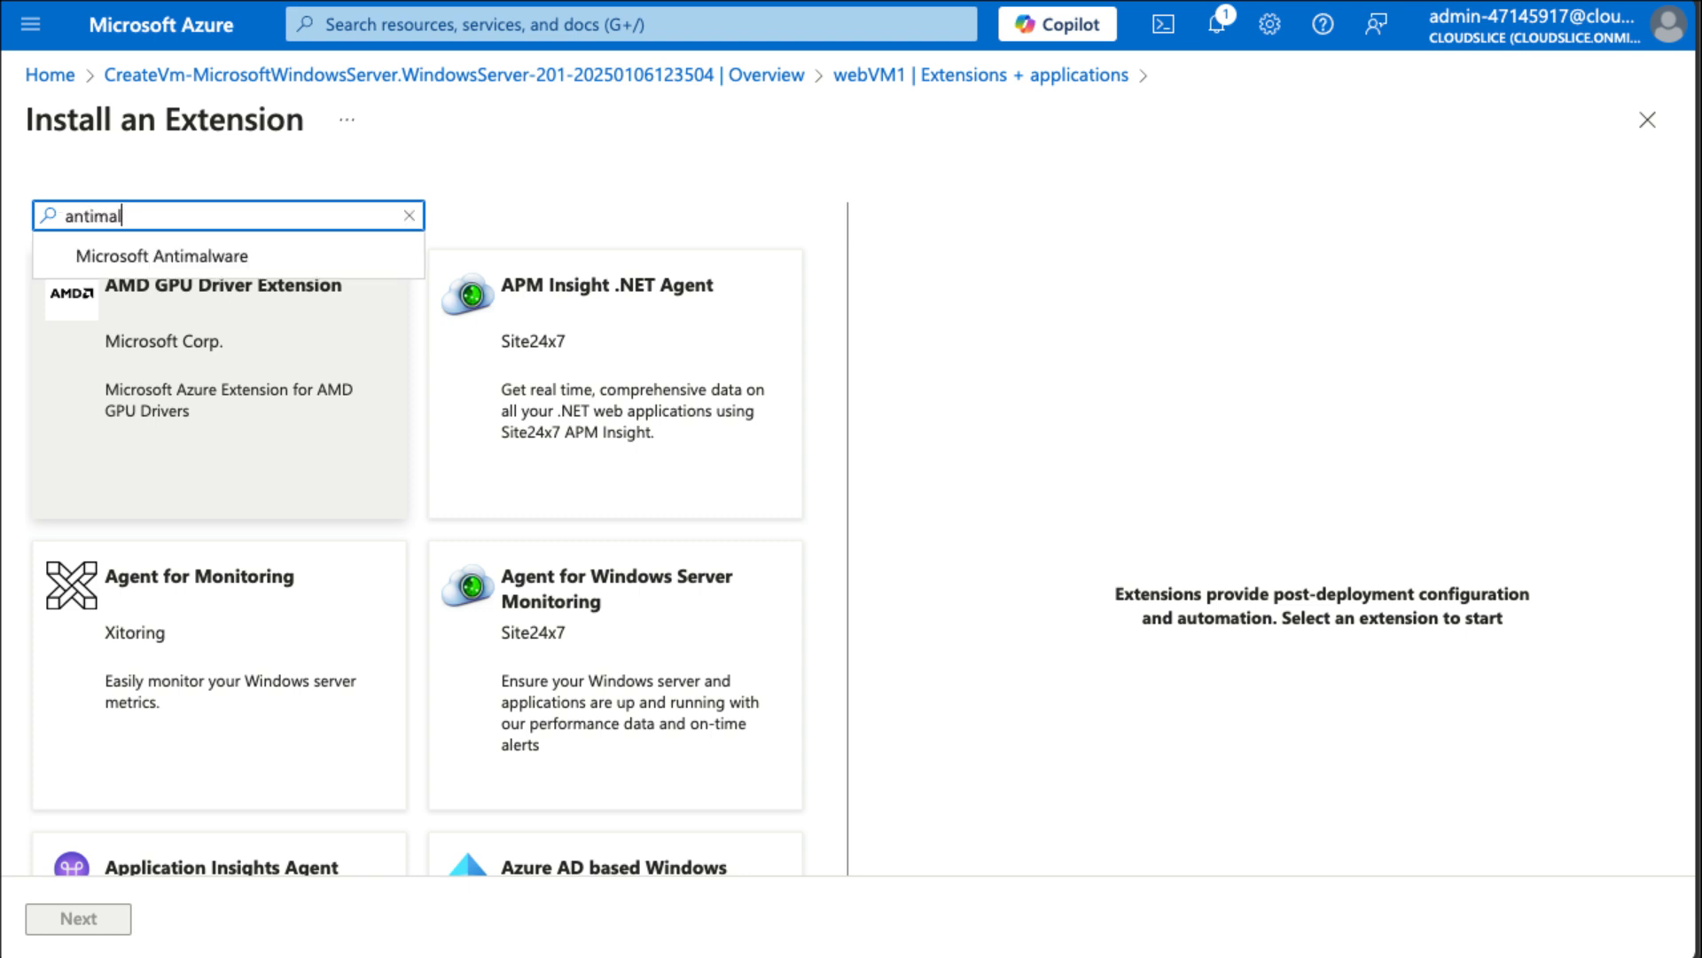
pyautogui.click(265, 266)
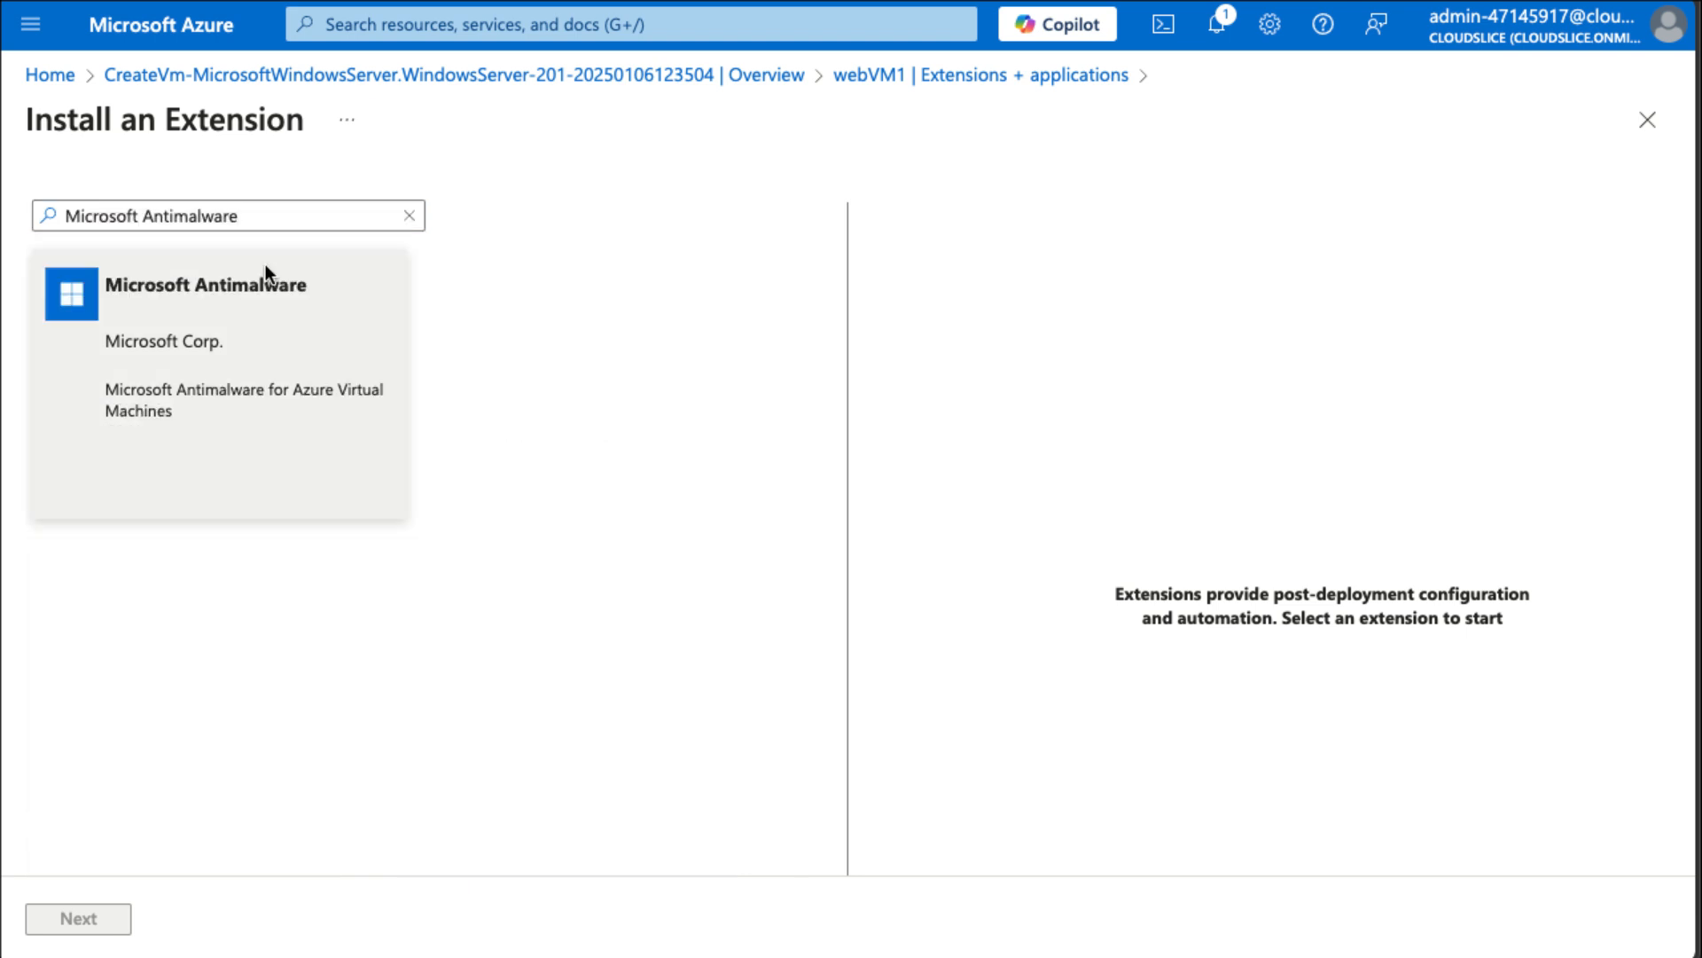
pyautogui.click(145, 286)
# Install the Microsoft Antimalware extension with its default configuration.
pyautogui.scroll(-2, 1263, 567)
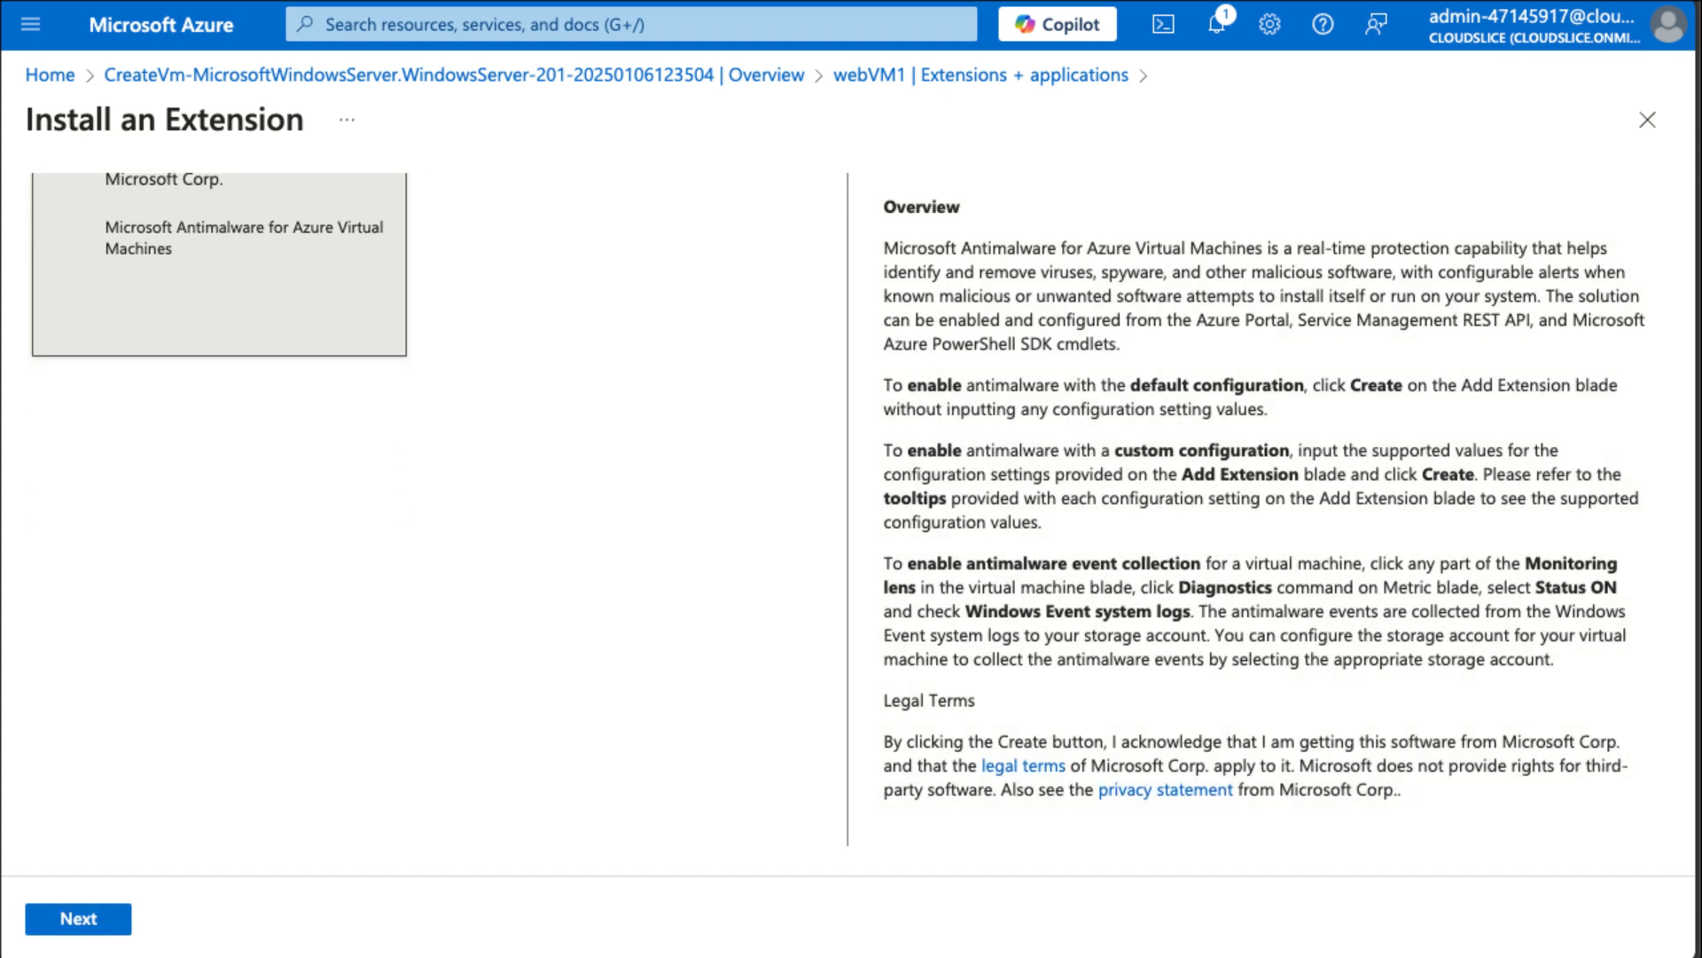
pyautogui.click(84, 922)
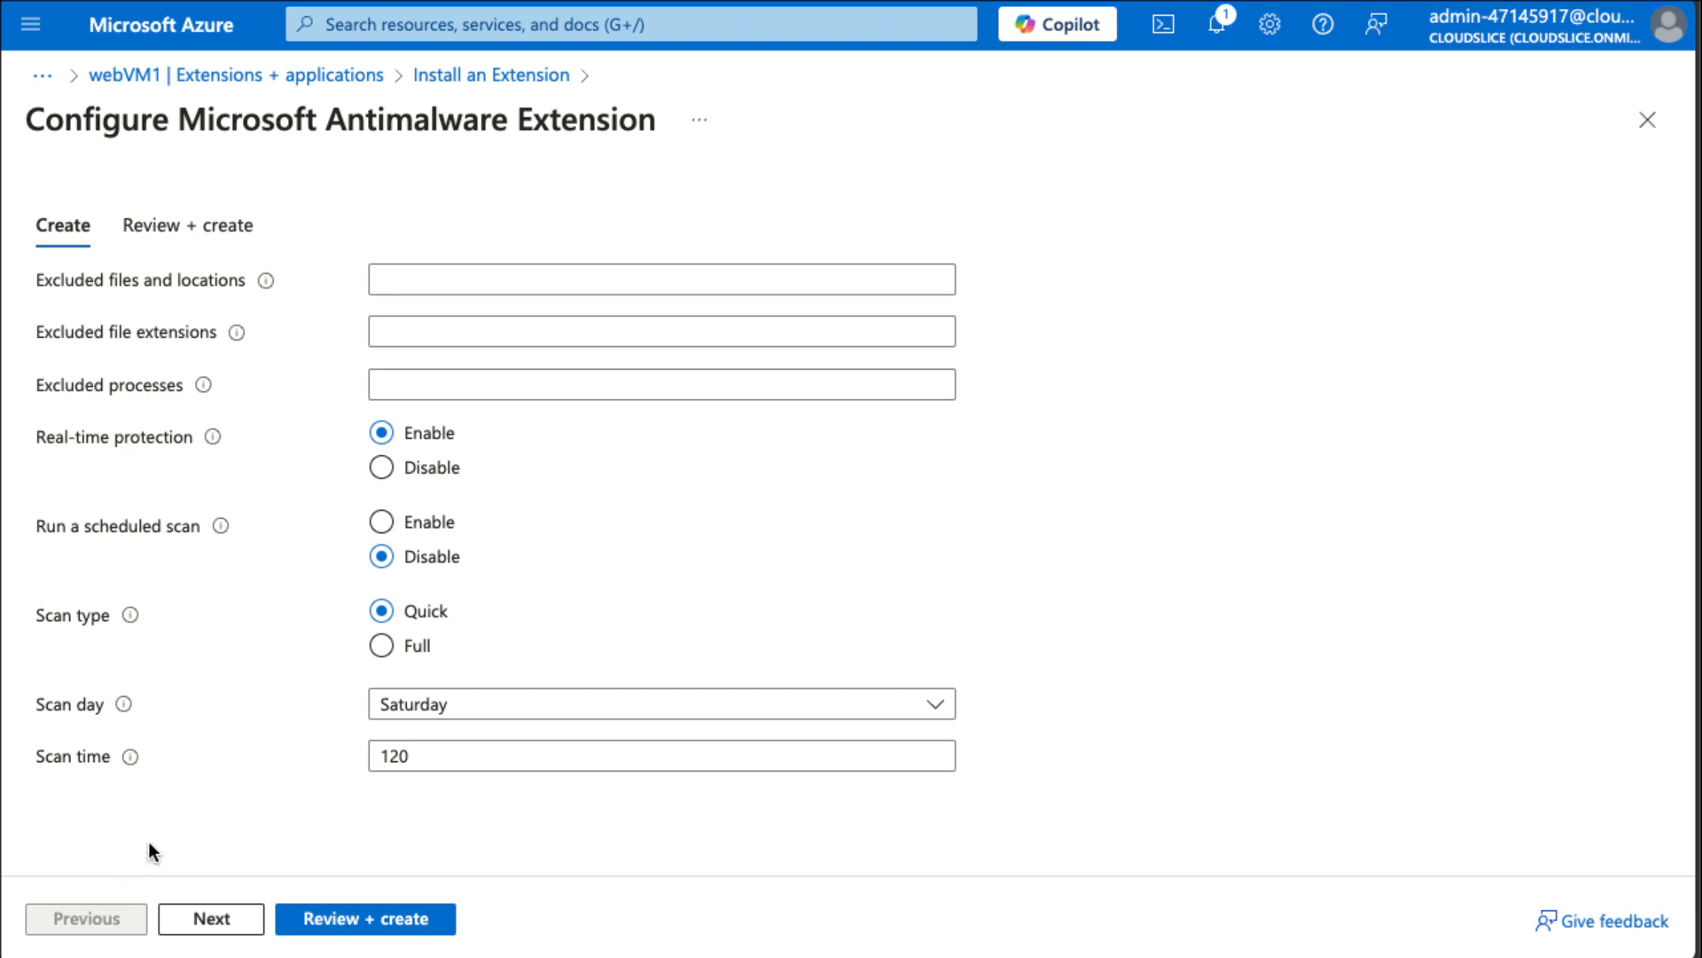
pyautogui.click(369, 931)
pyautogui.click(373, 923)
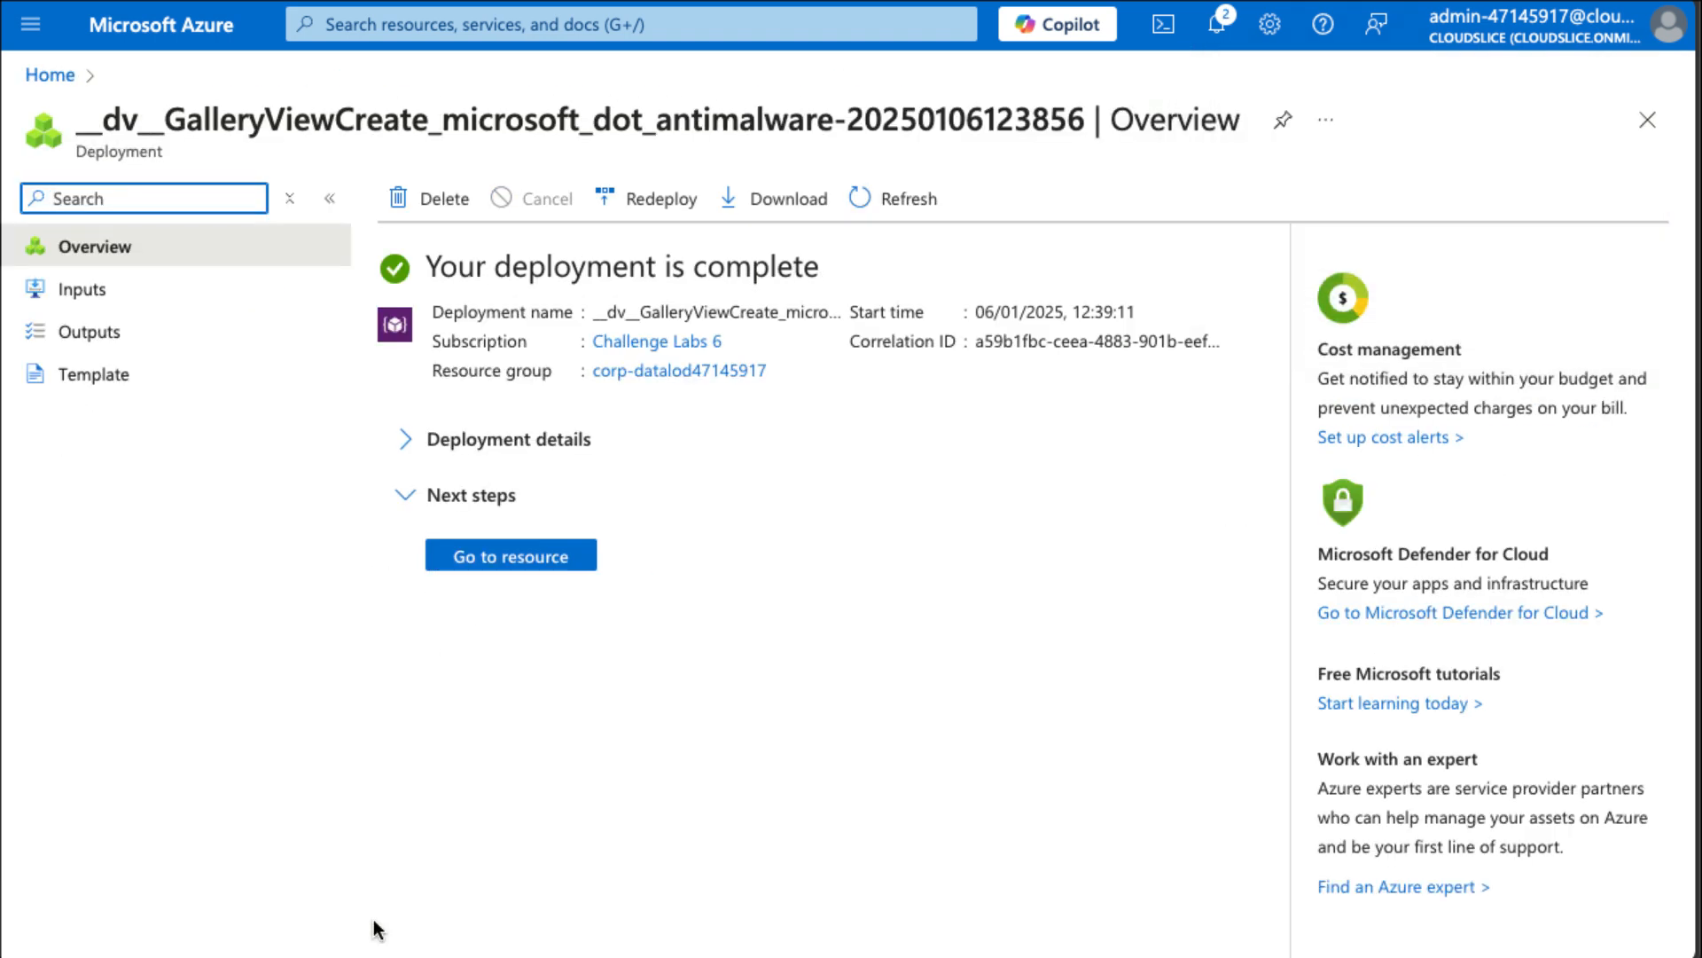
# Go to the deployed Antimalware extension resource to view its properties.
pyautogui.click(652, 686)
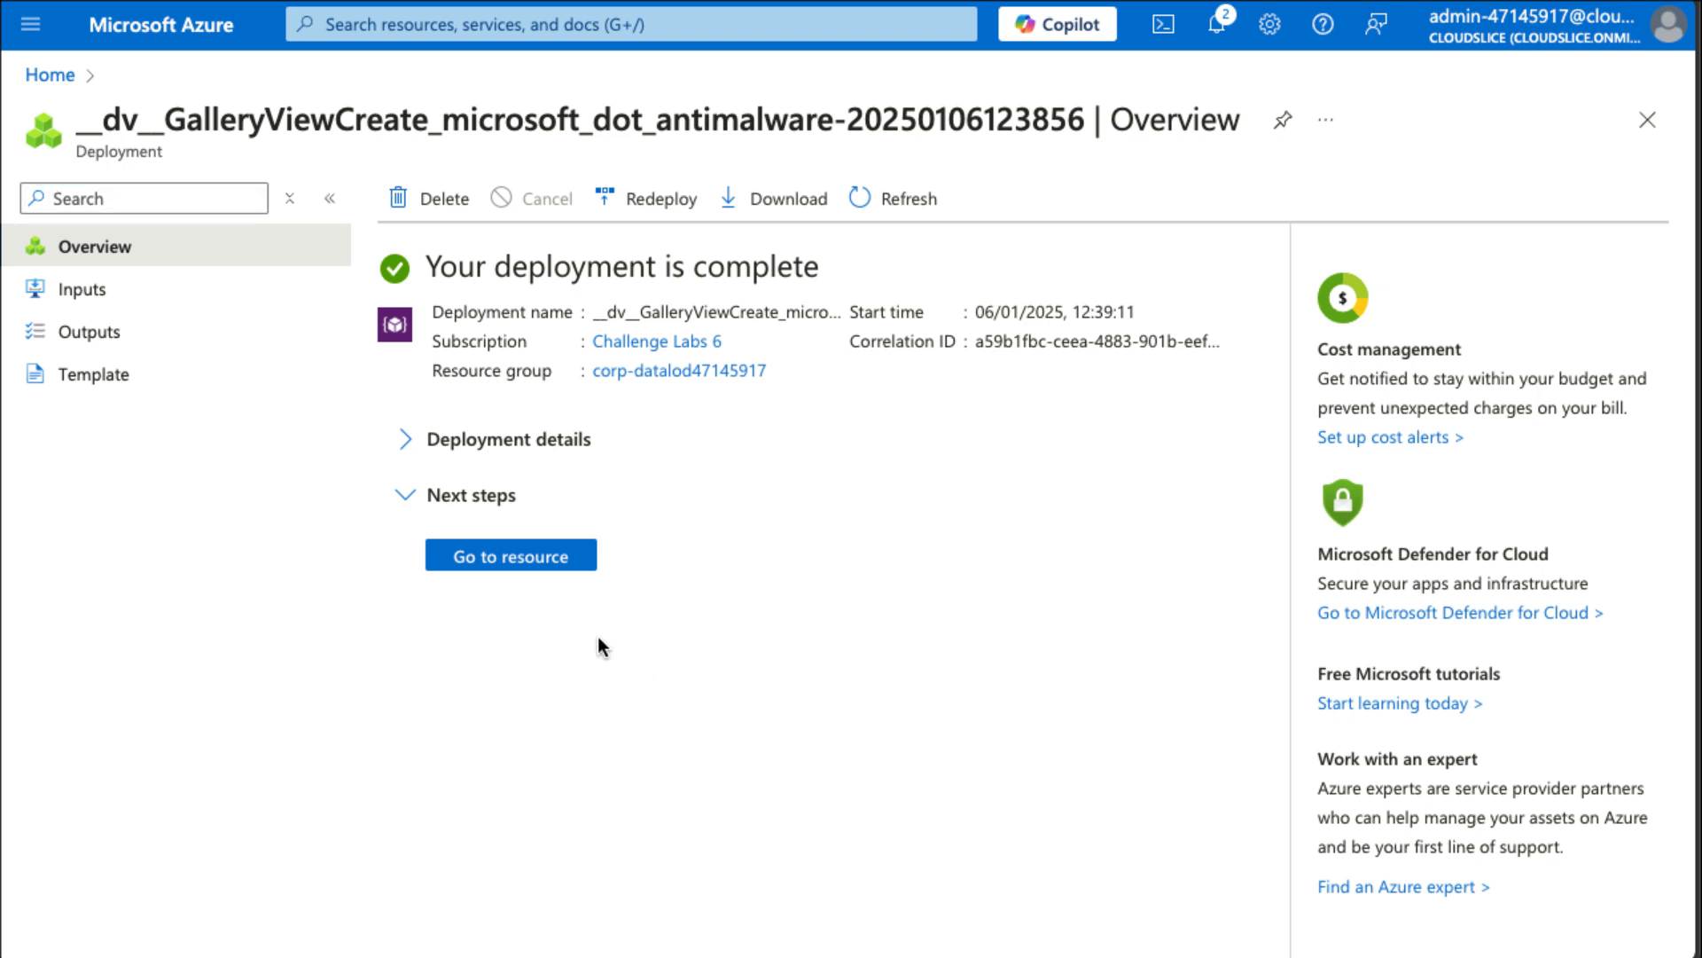
pyautogui.click(537, 567)
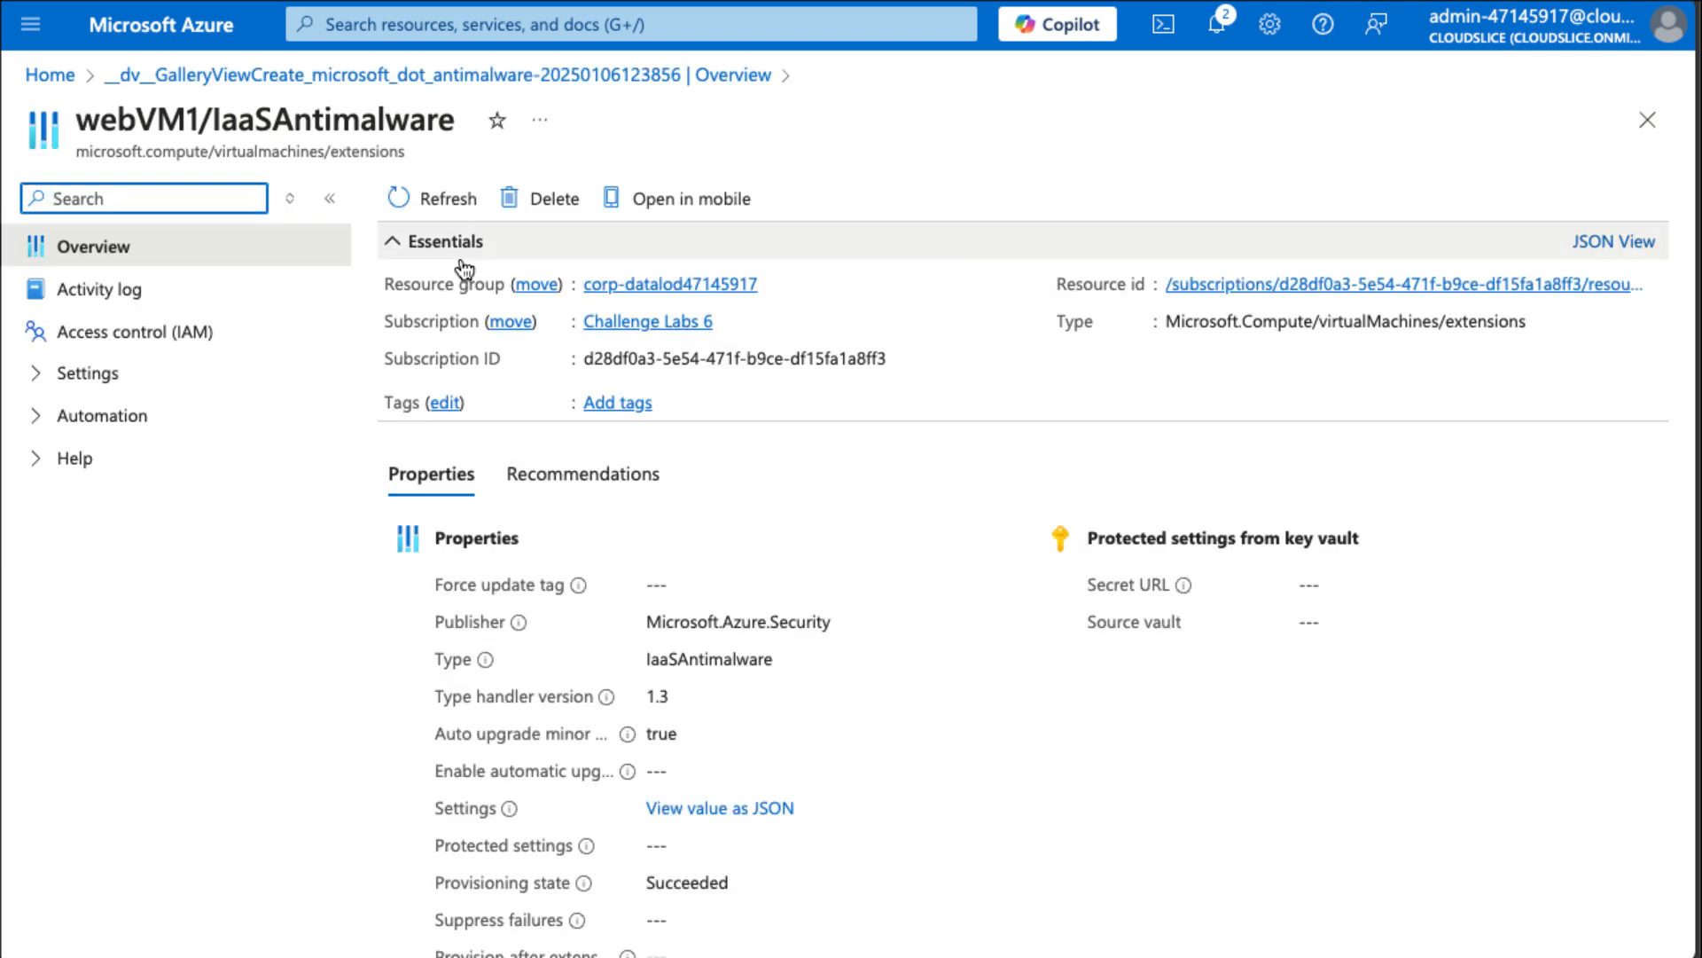
# Search for network security groups and open webVM1-nsg.
pyautogui.click(453, 26)
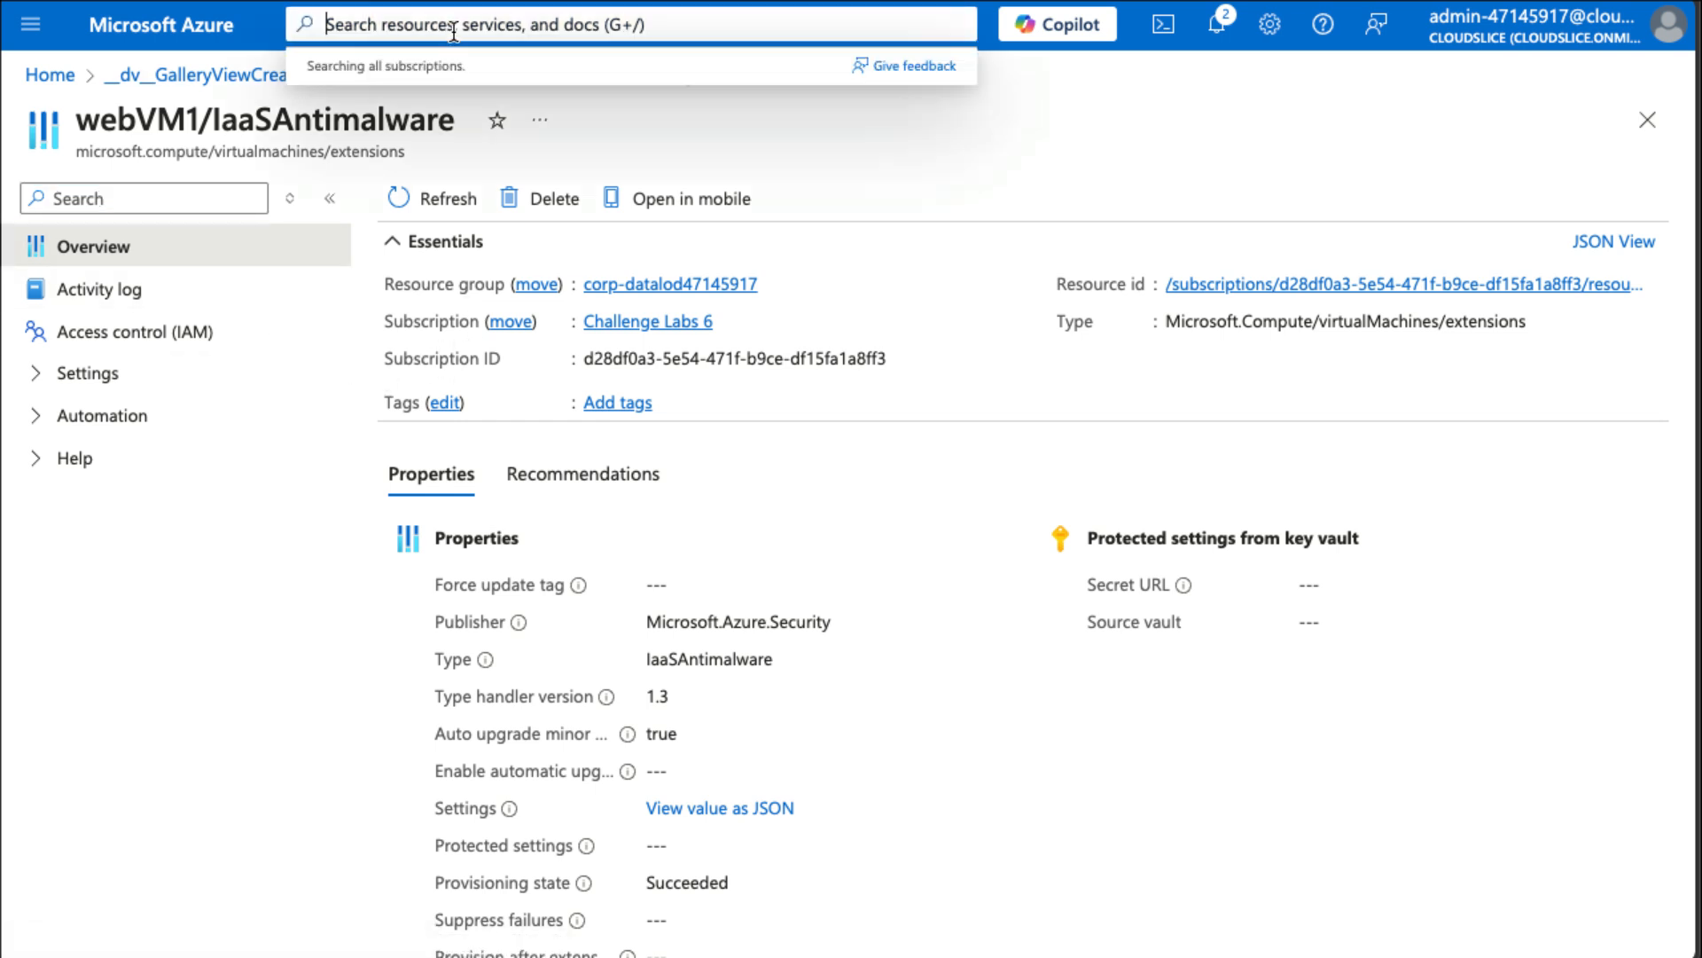
pyautogui.write('nsg')
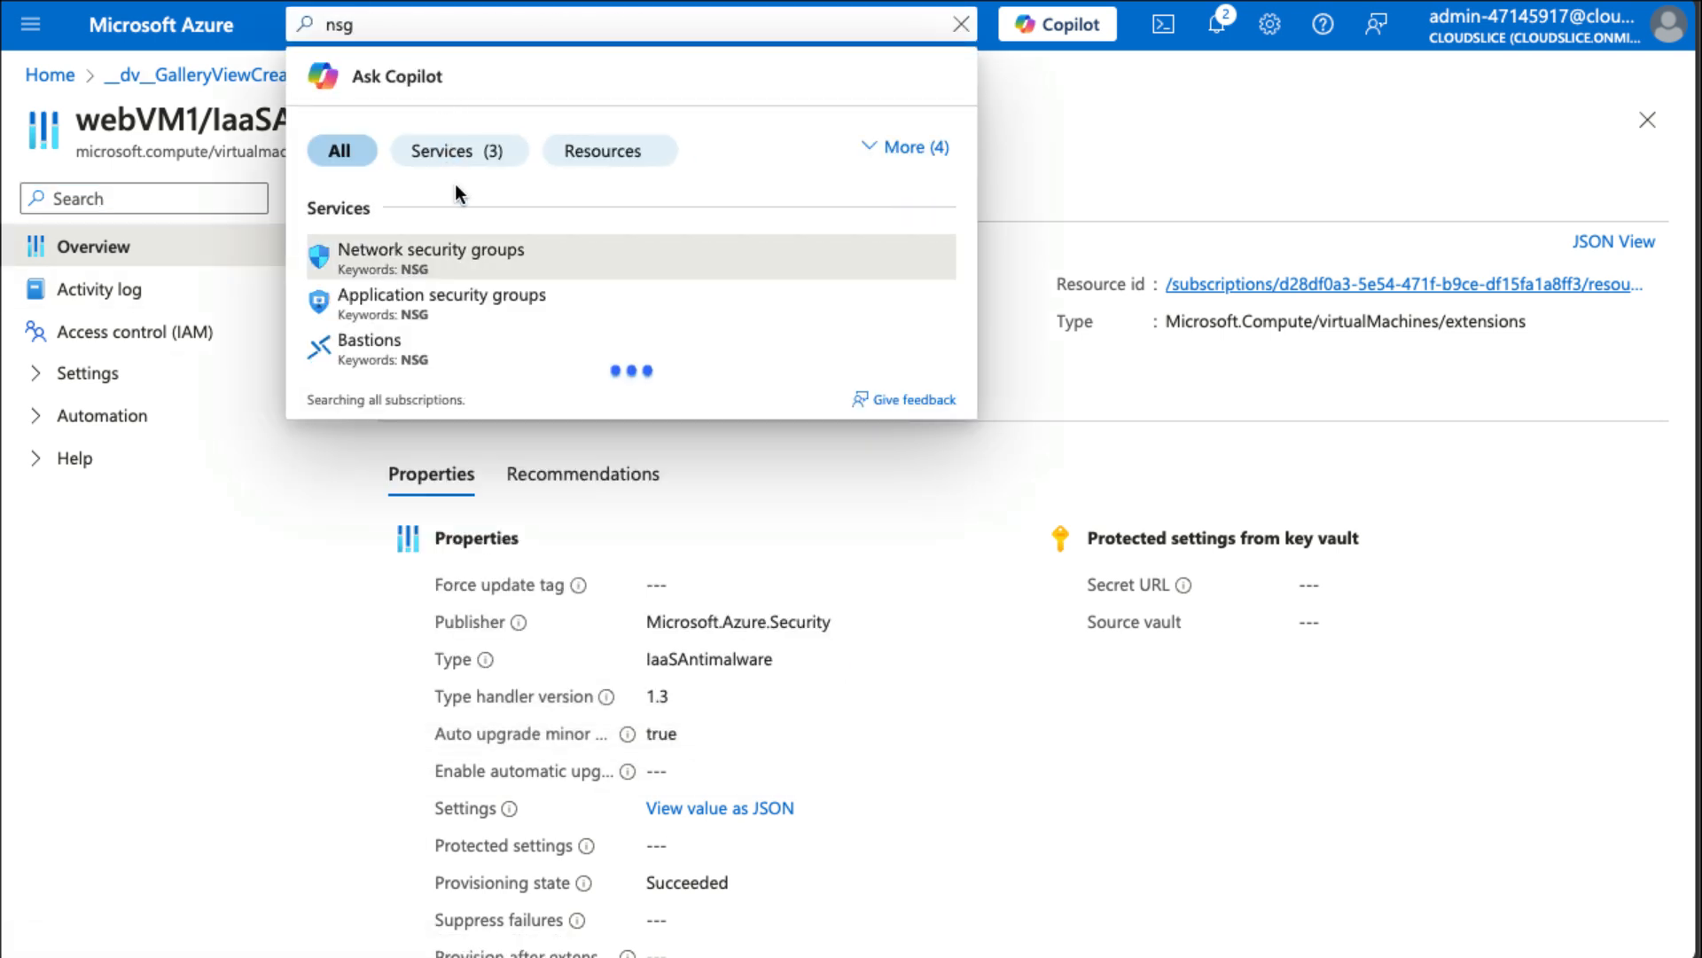
pyautogui.click(474, 255)
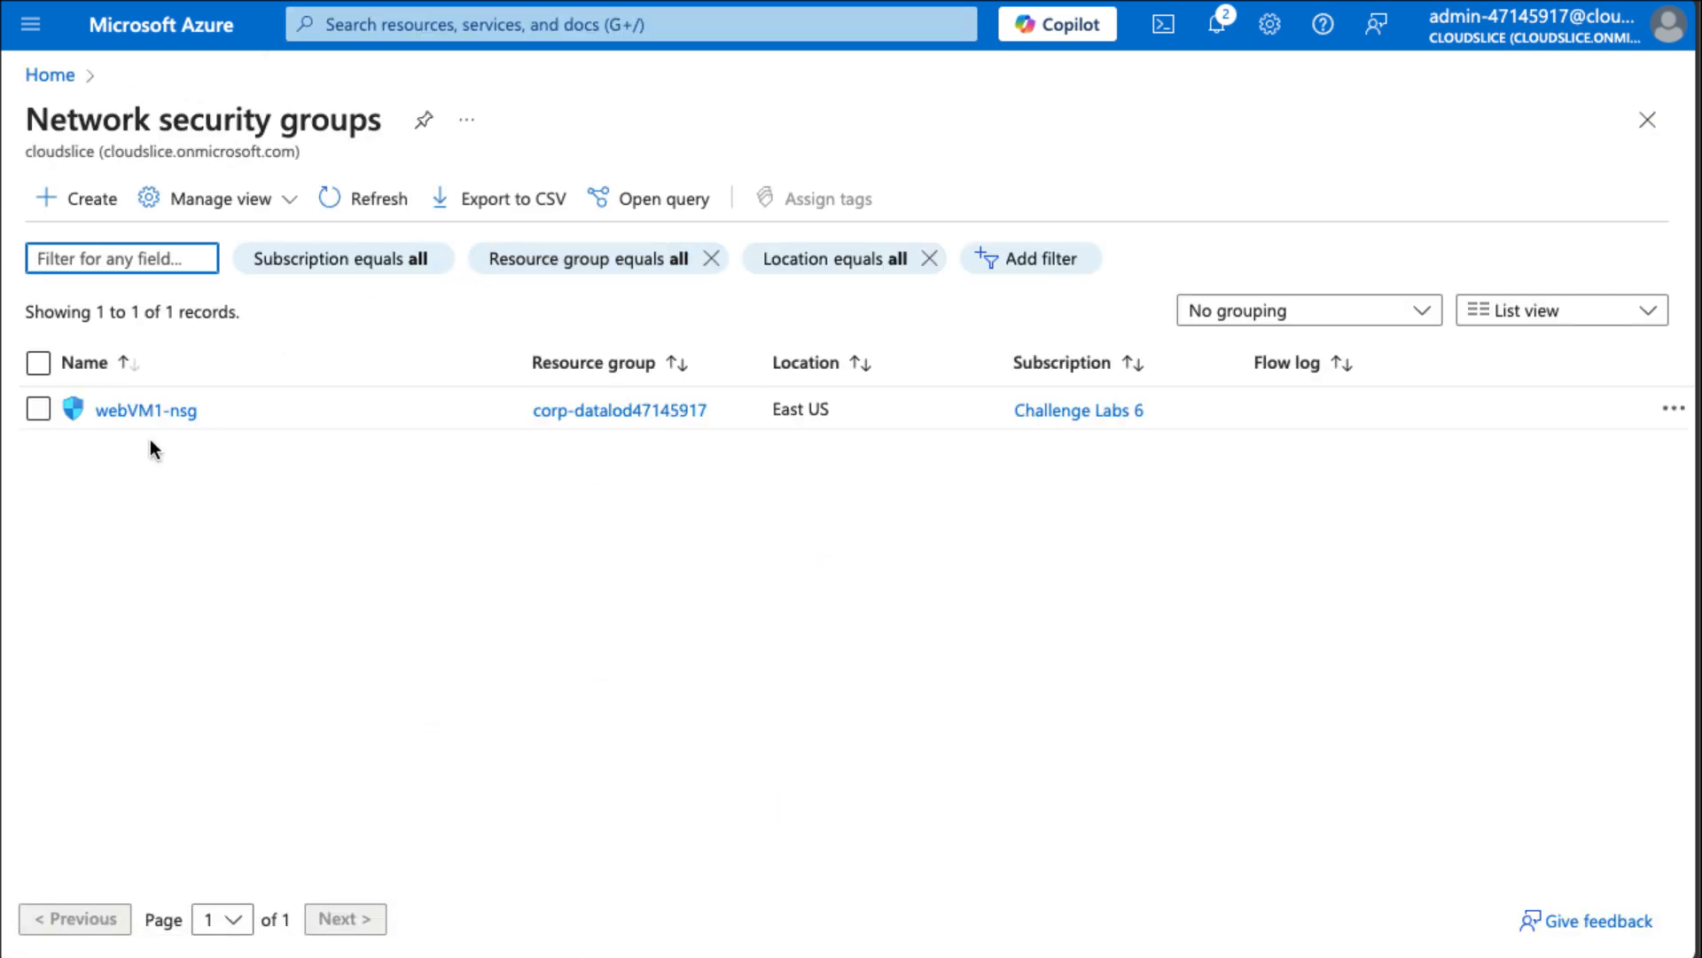
pyautogui.click(168, 413)
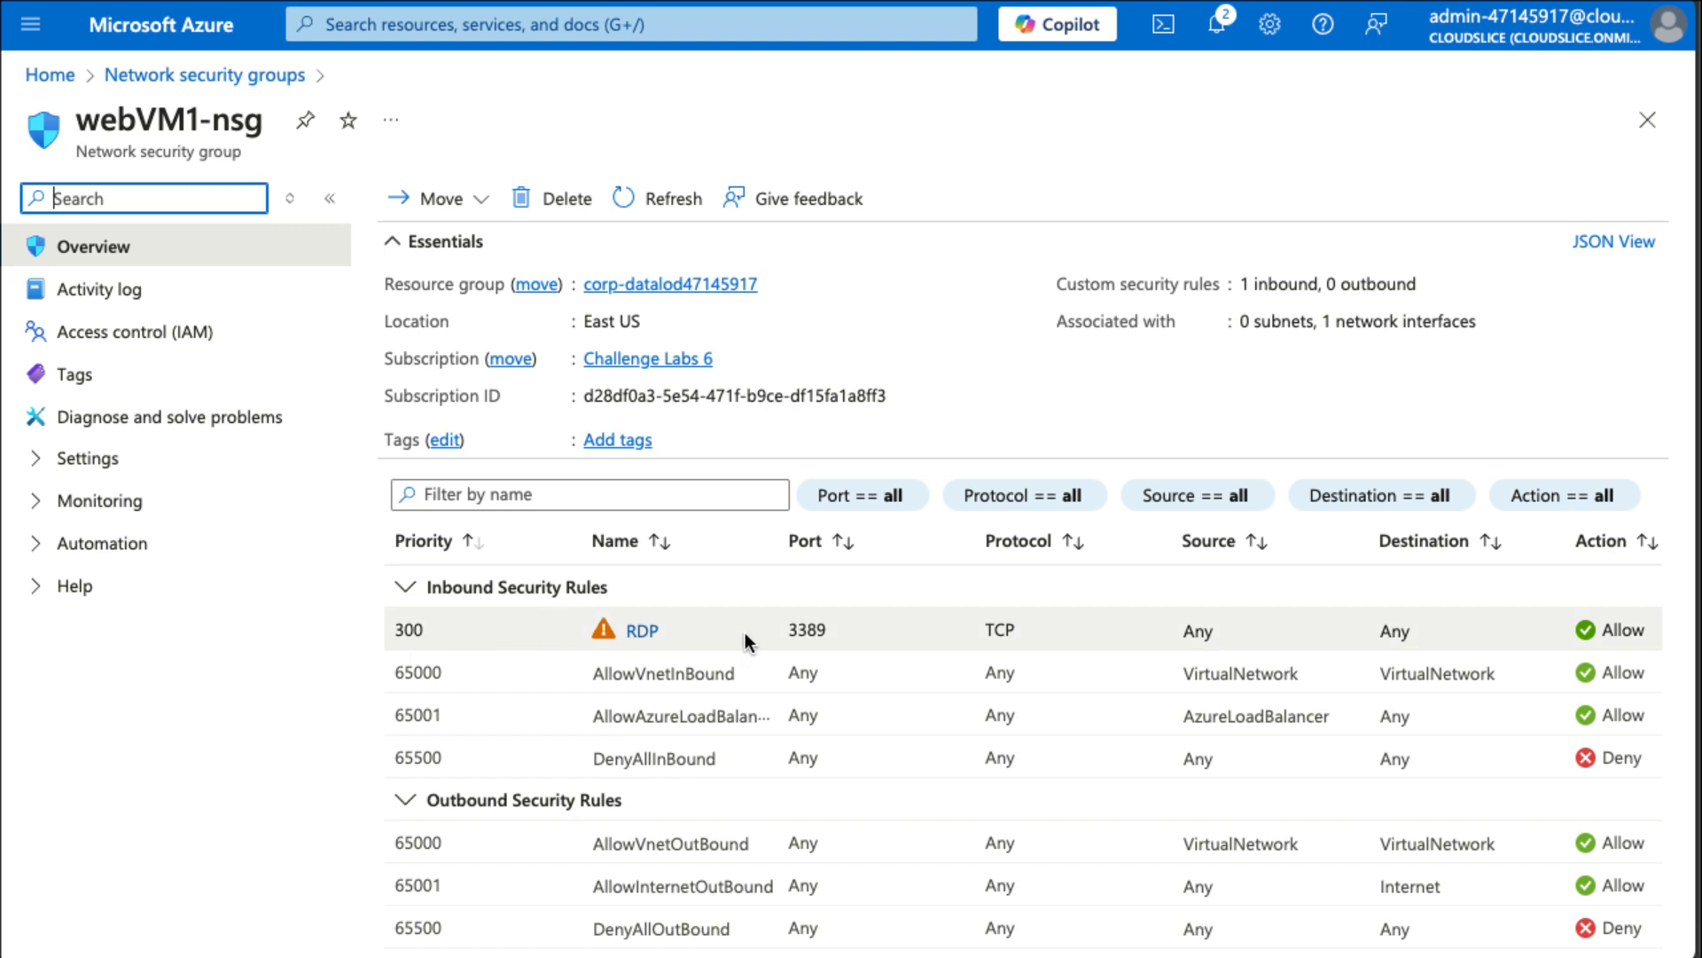
pyautogui.click(493, 627)
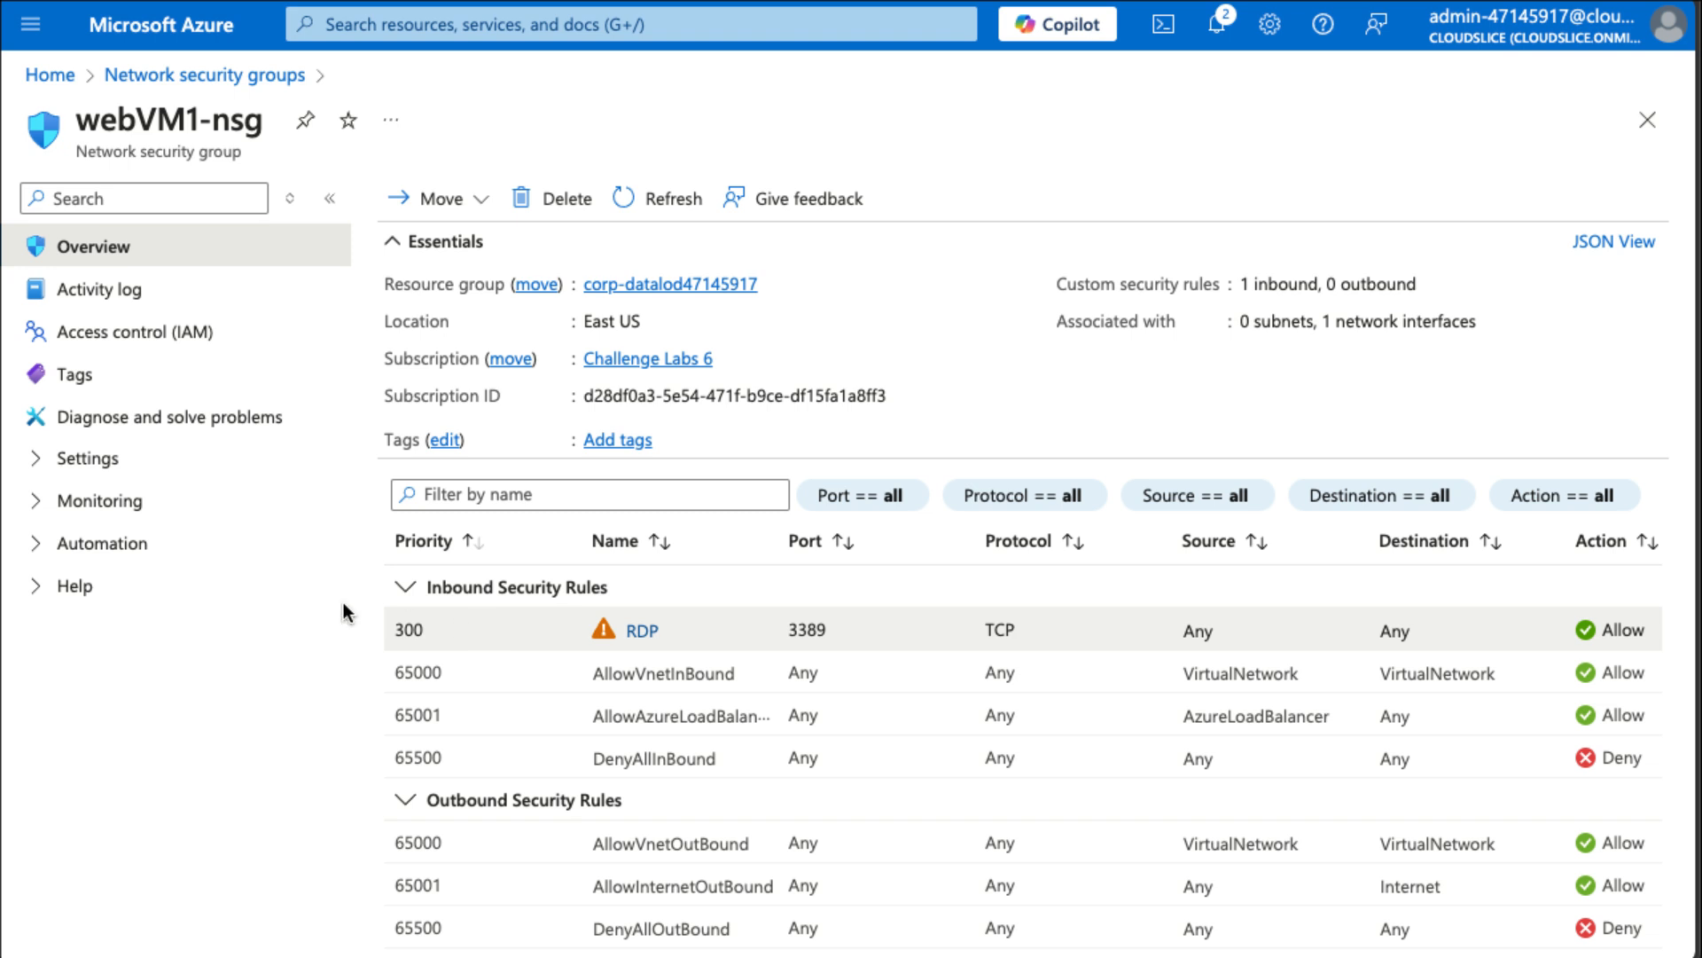
# Delete the RDP rule from webVM1-nsg's inbound security rules.
pyautogui.click(59, 468)
pyautogui.click(133, 502)
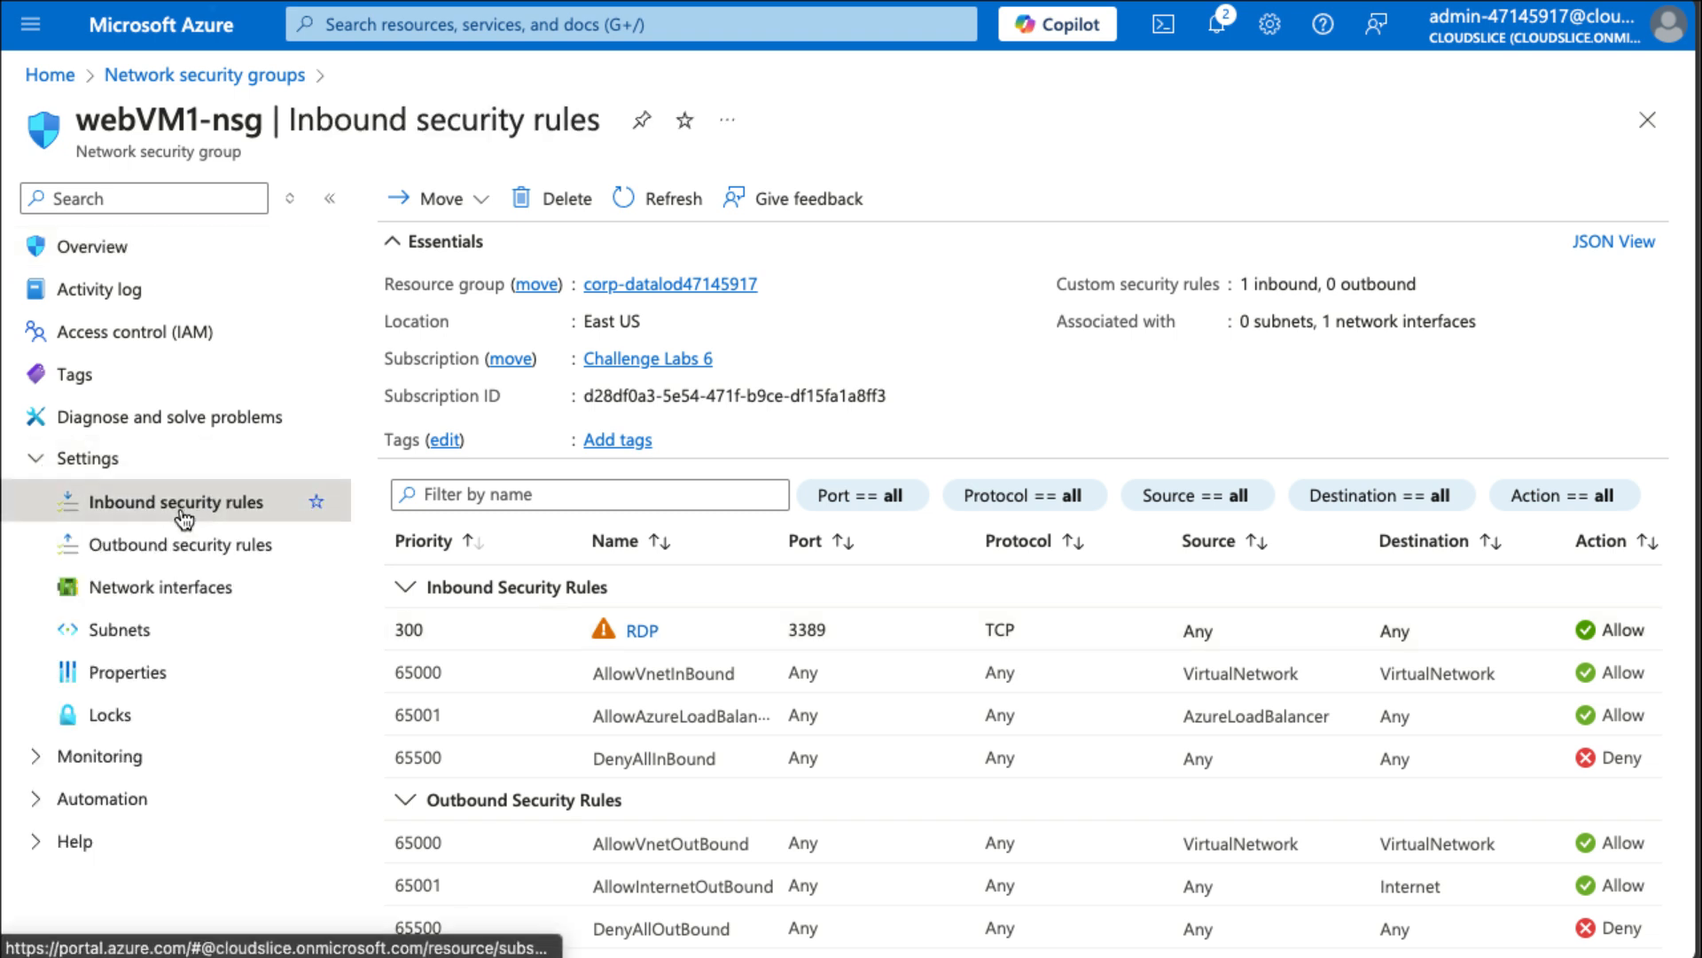
pyautogui.click(403, 455)
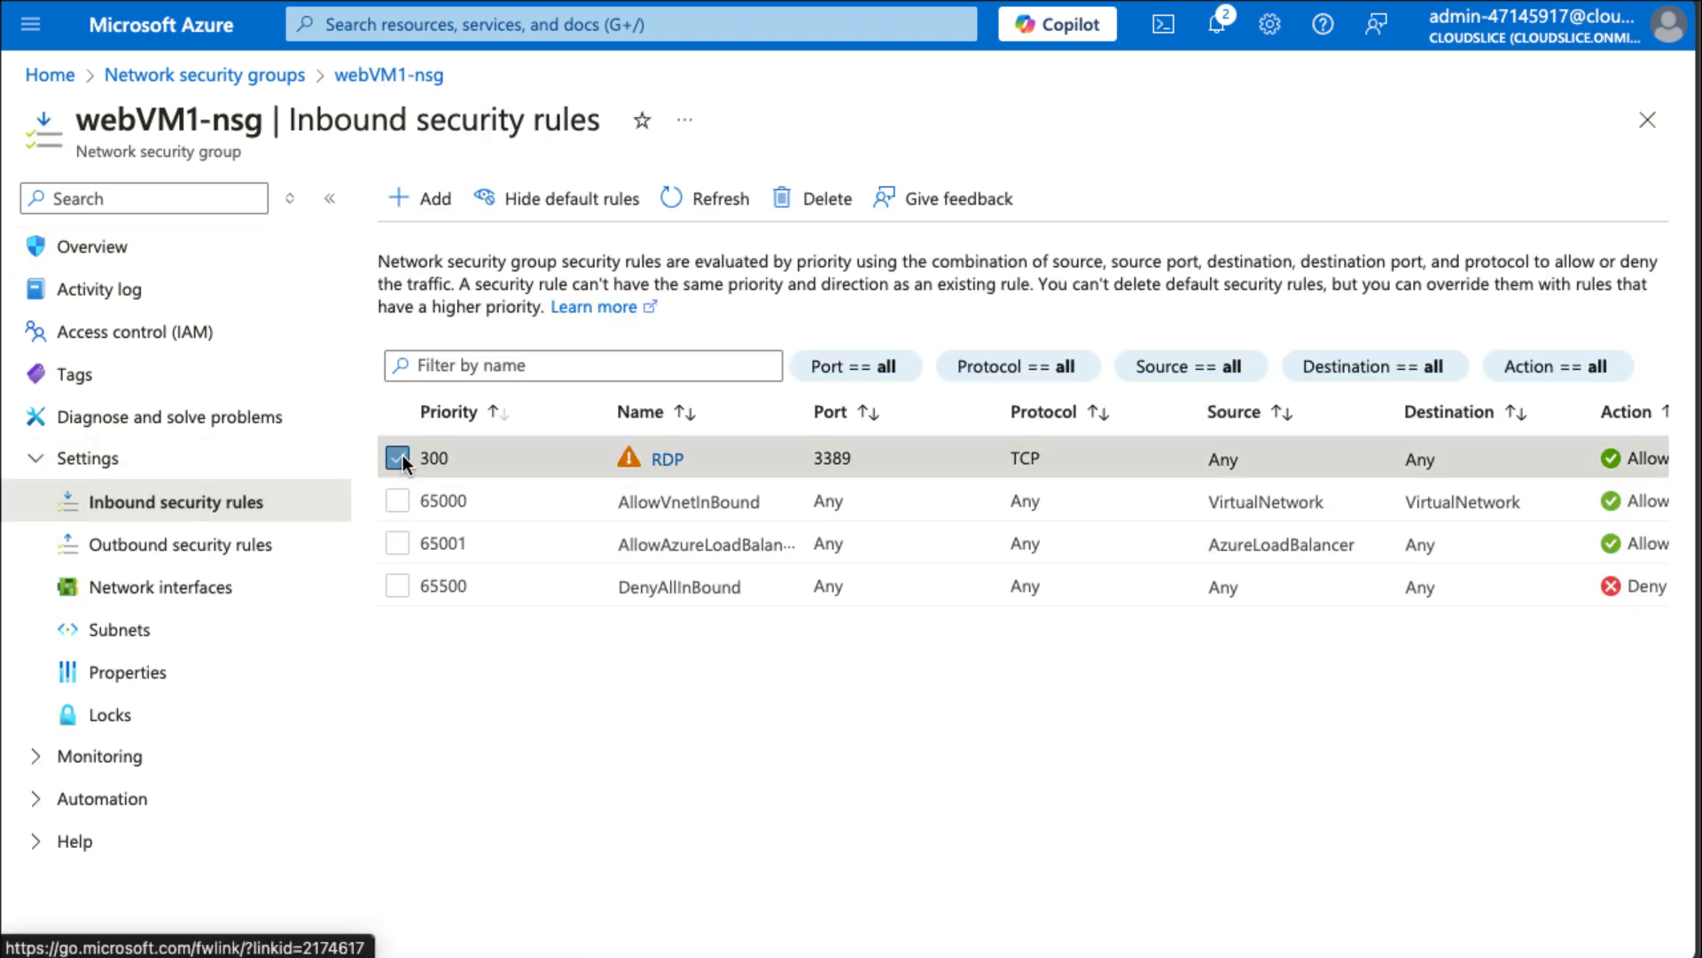
pyautogui.click(816, 217)
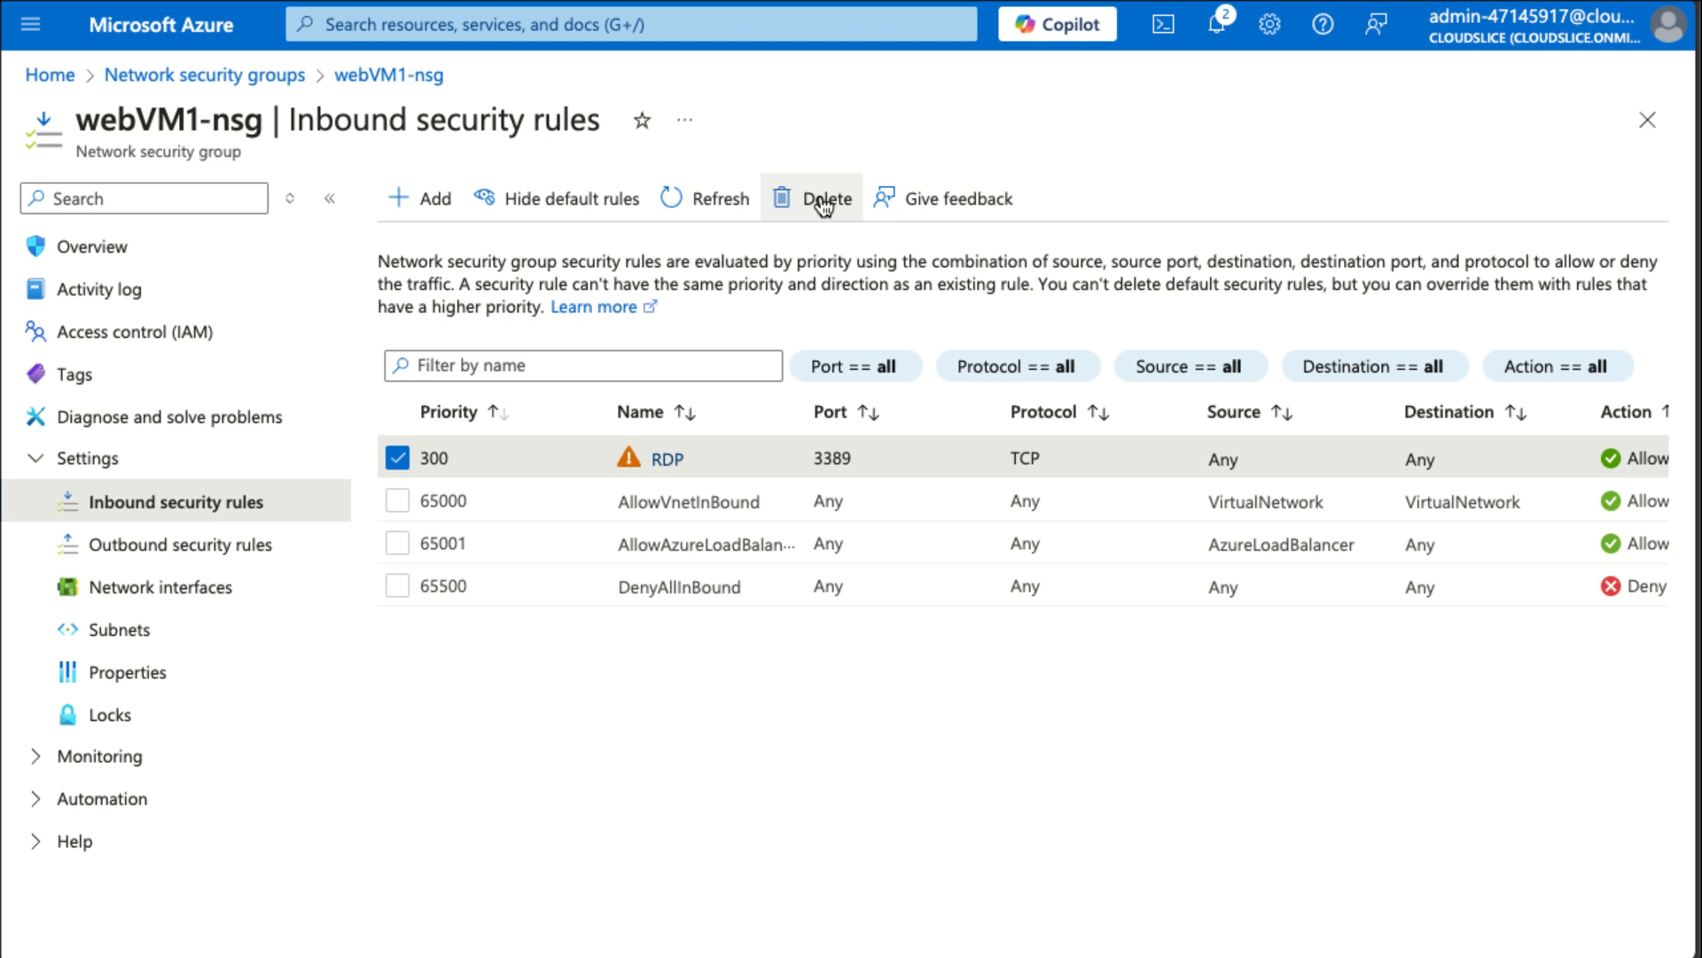
pyautogui.click(432, 342)
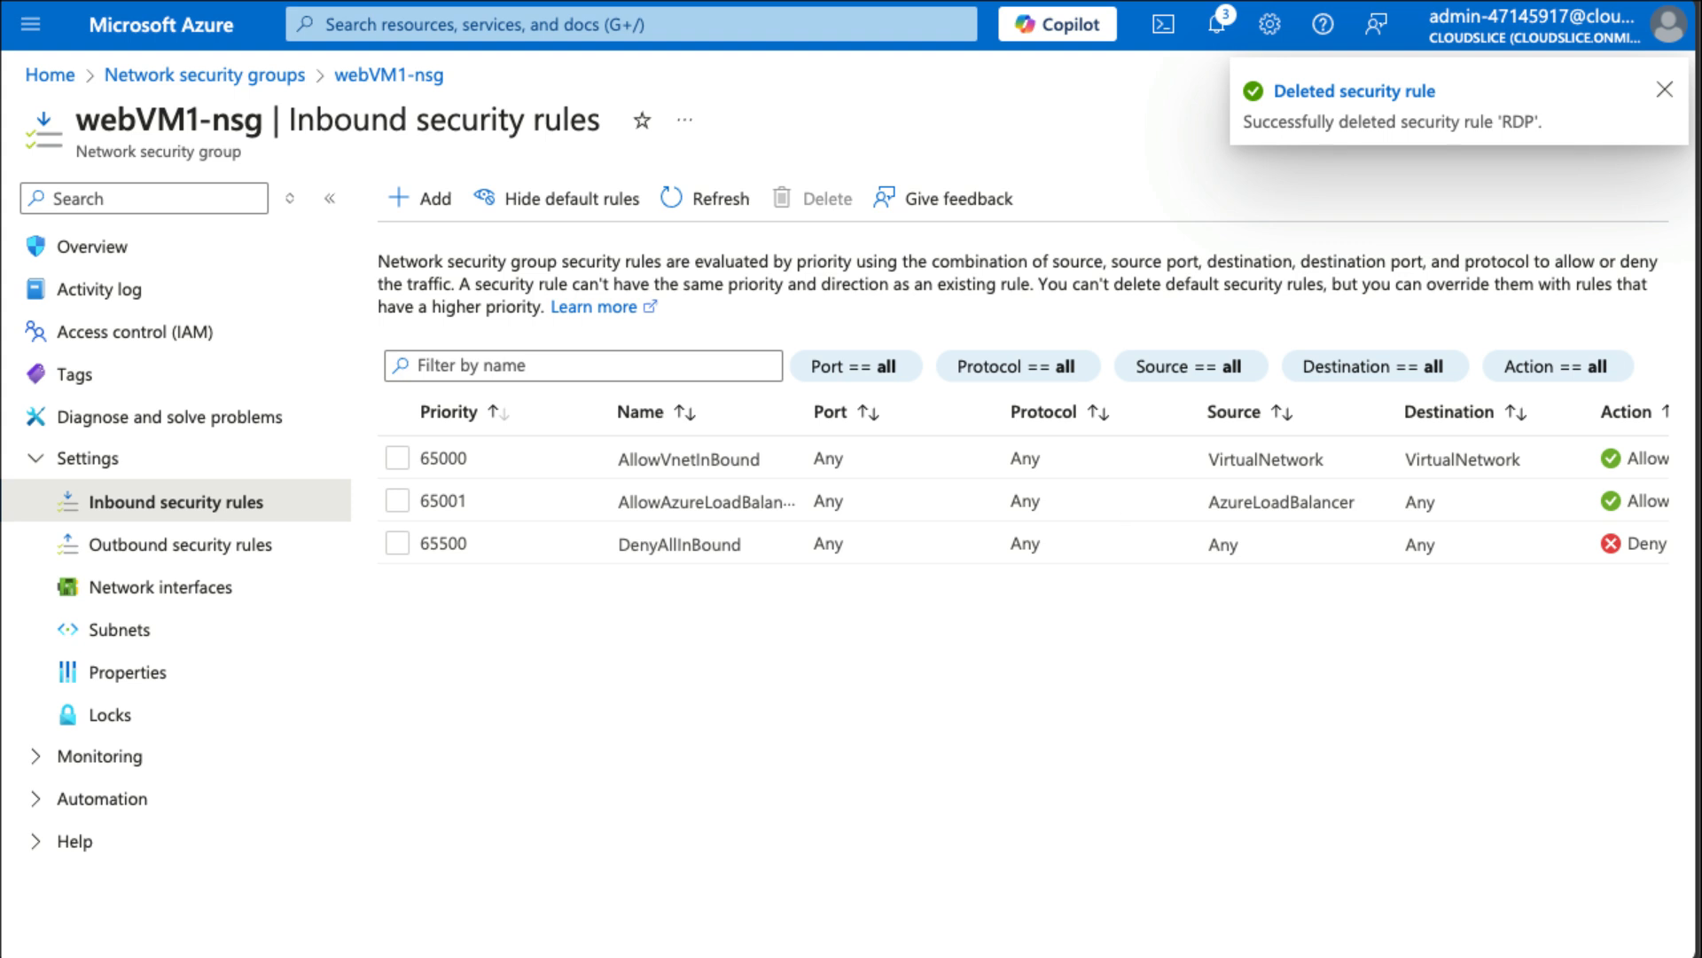
pyautogui.click(1663, 91)
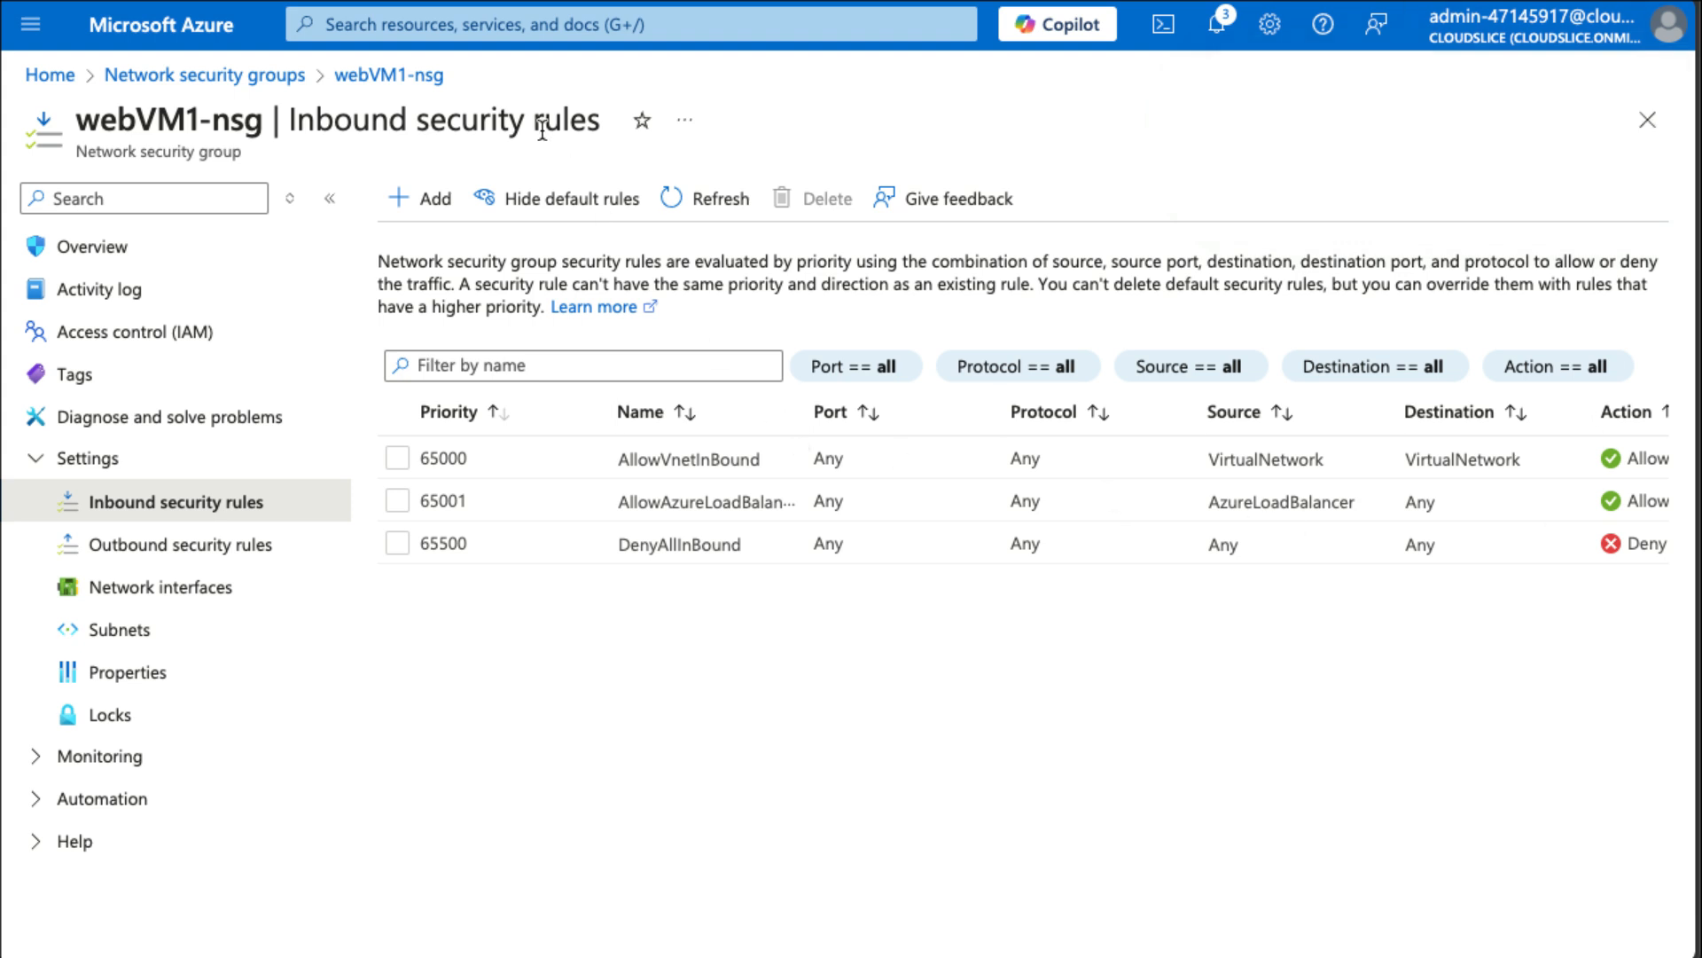
# Search for key vaults and start creating a new key vault.
pyautogui.click(520, 27)
pyautogui.write('key')
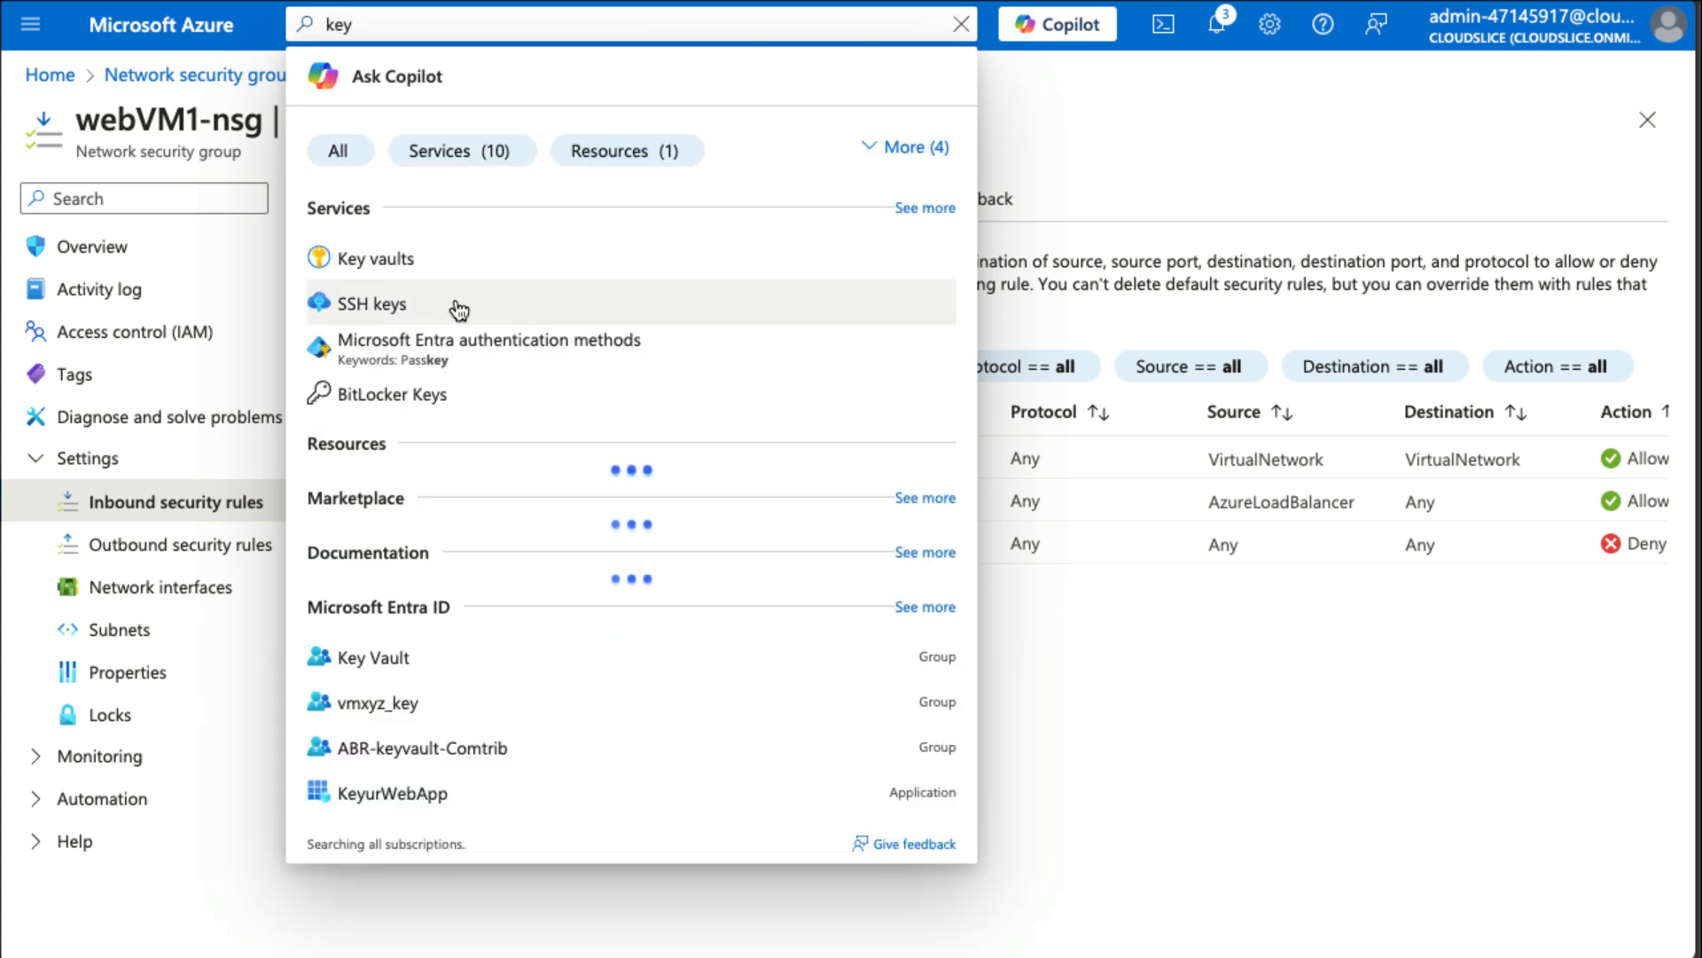
pyautogui.click(448, 303)
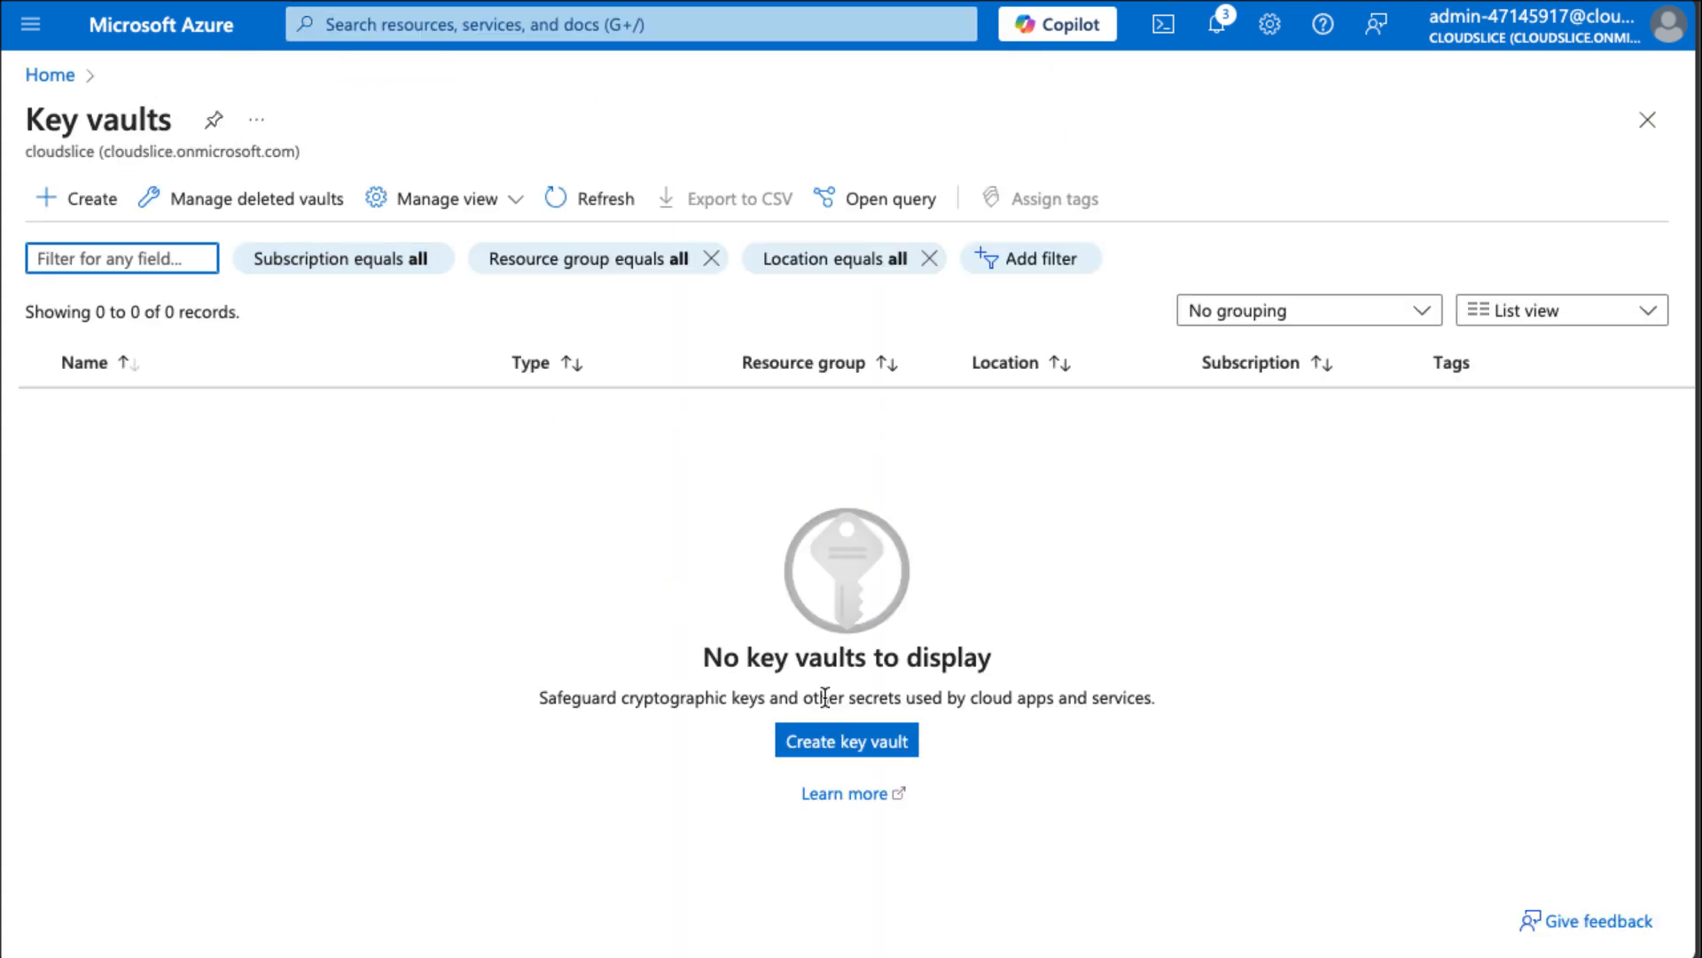
pyautogui.click(839, 744)
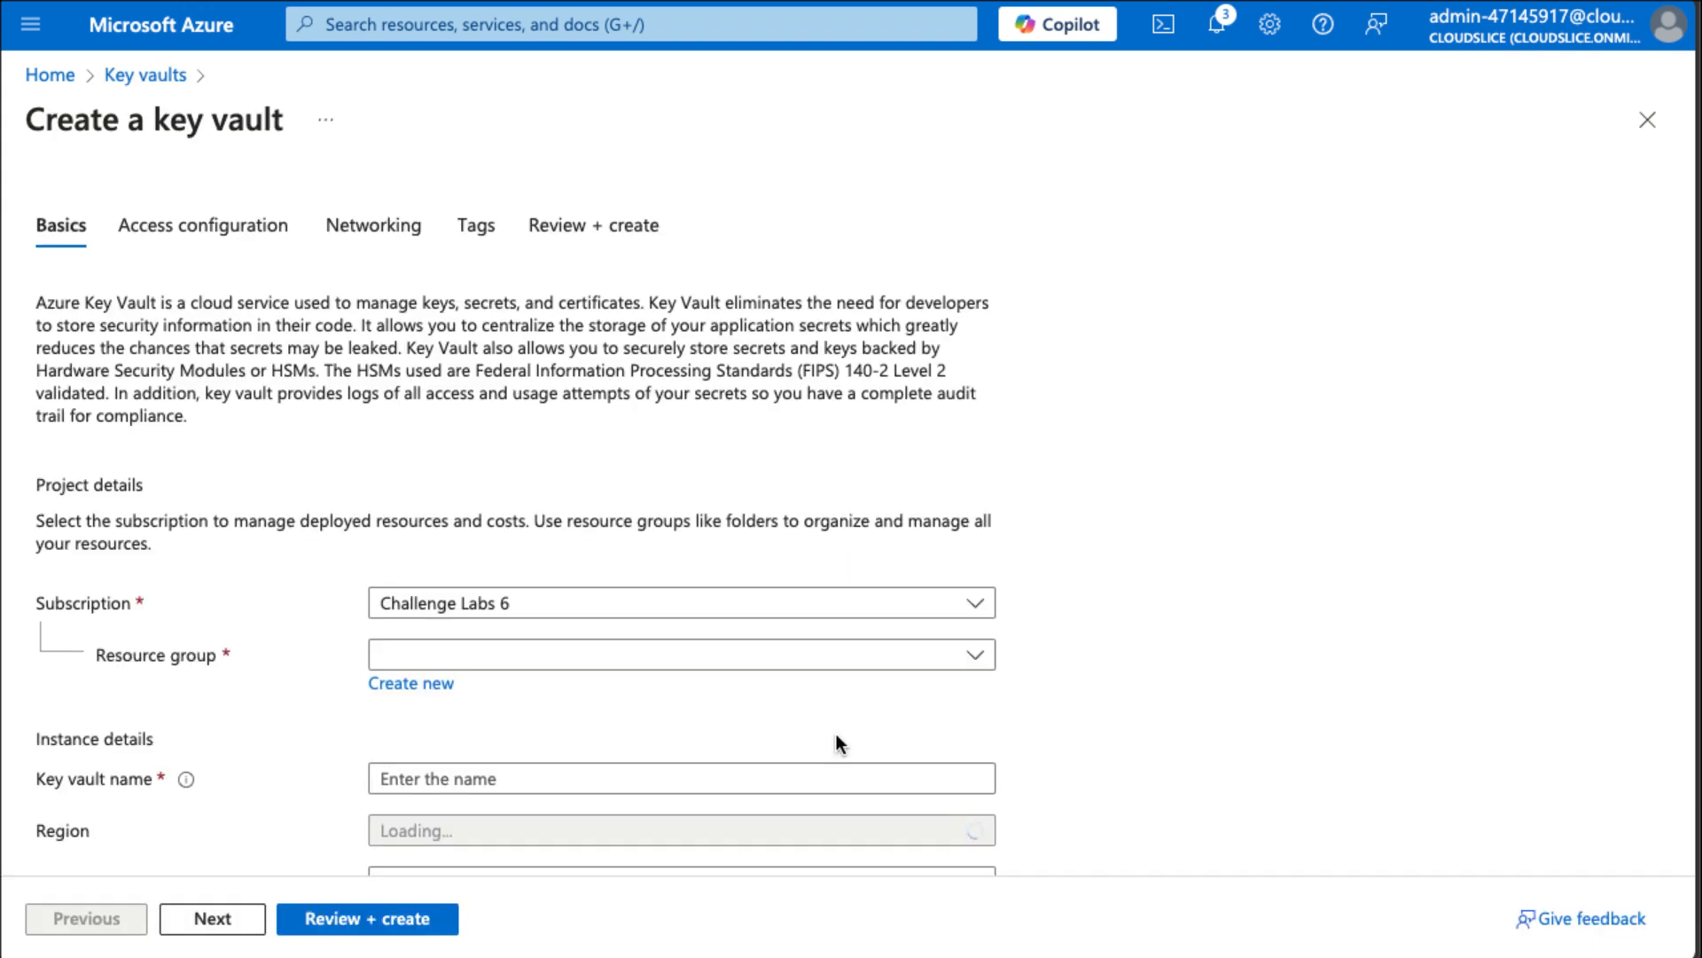
# Select resource group corp-datalod47145917 and name the key vault KV47145917.
pyautogui.scroll(-2, 1046, 628)
pyautogui.click(647, 514)
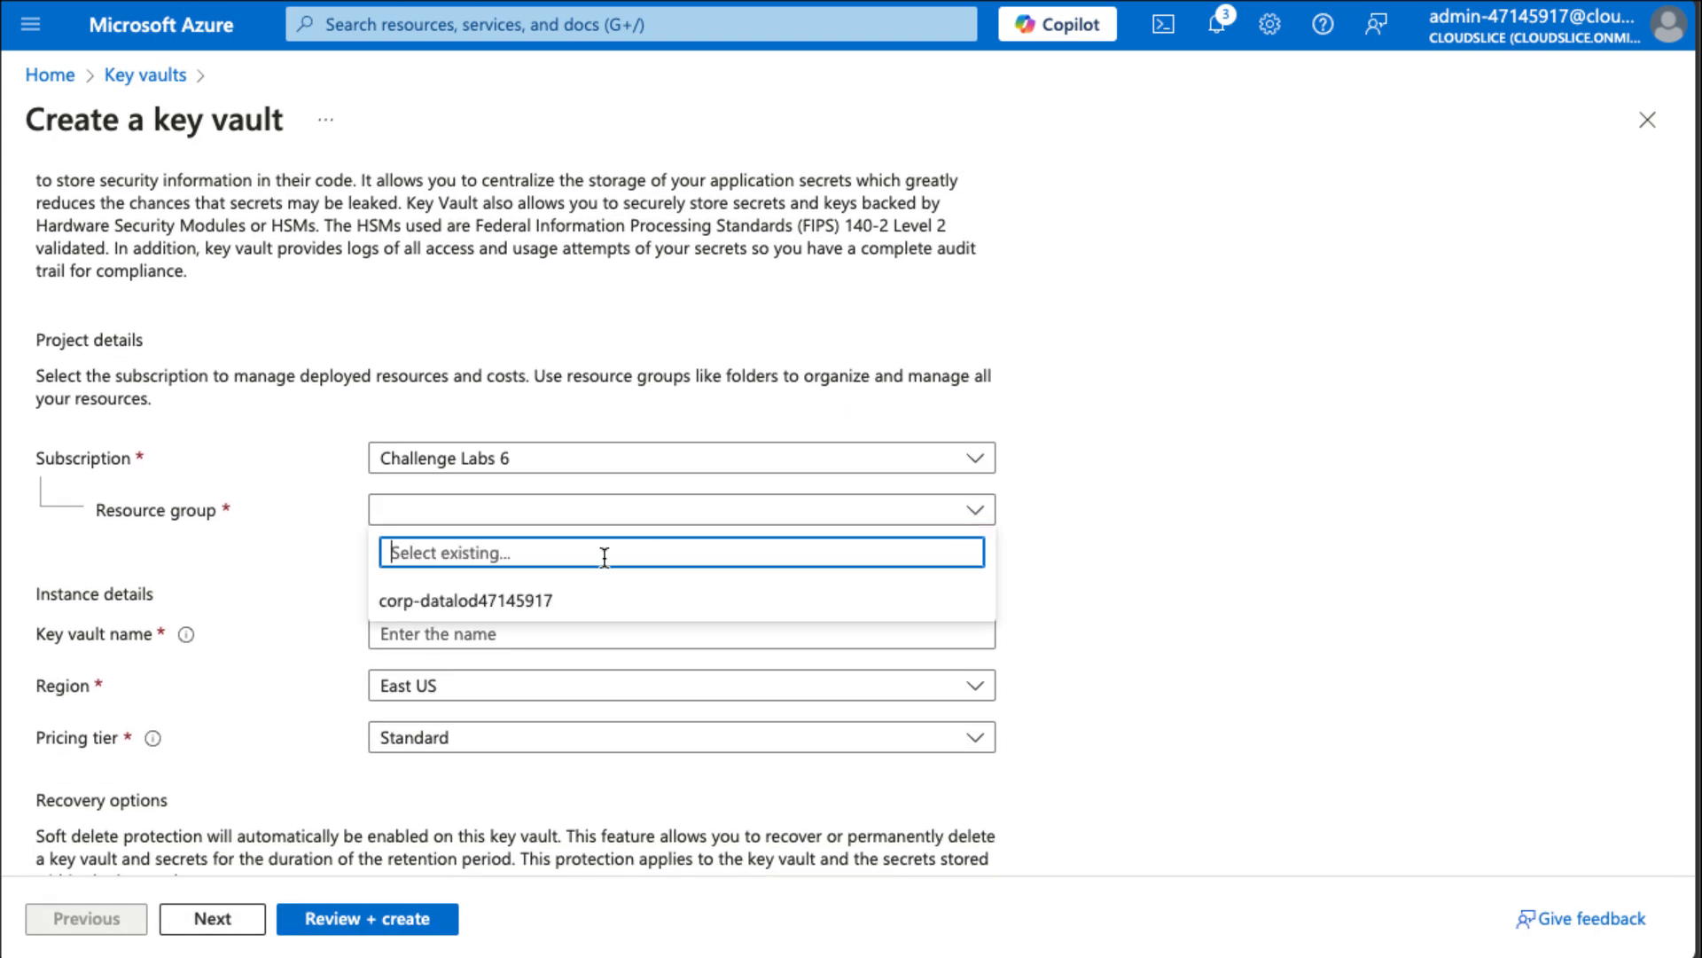
pyautogui.click(608, 603)
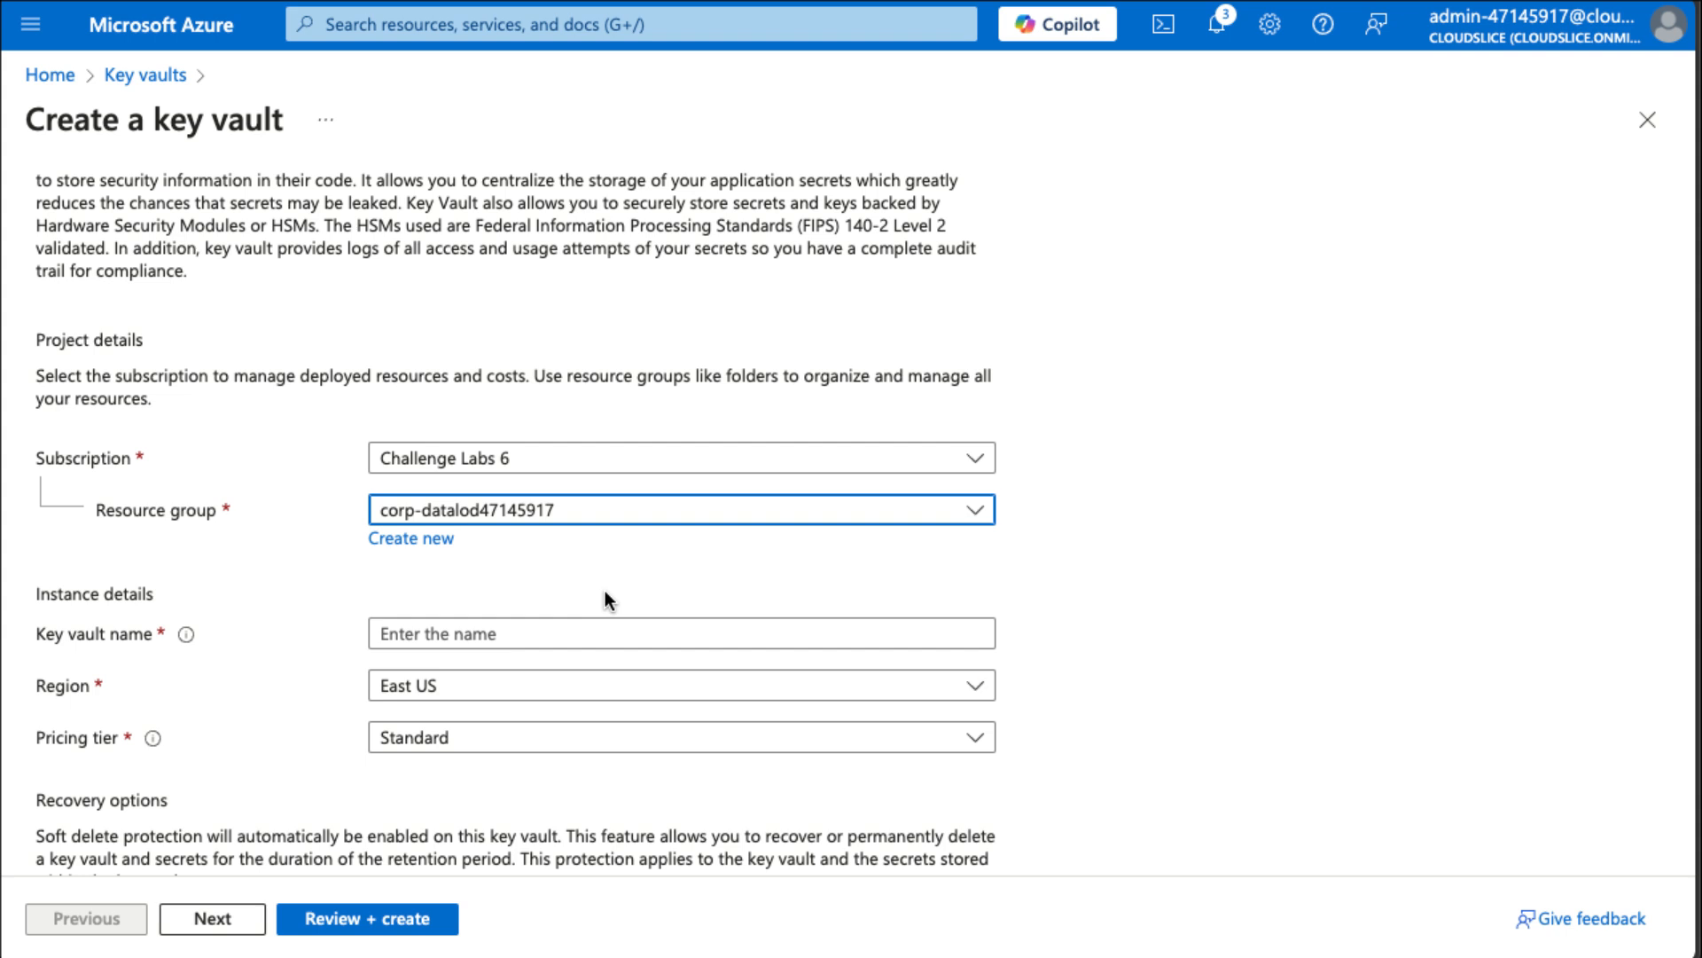
pyautogui.click(734, 631)
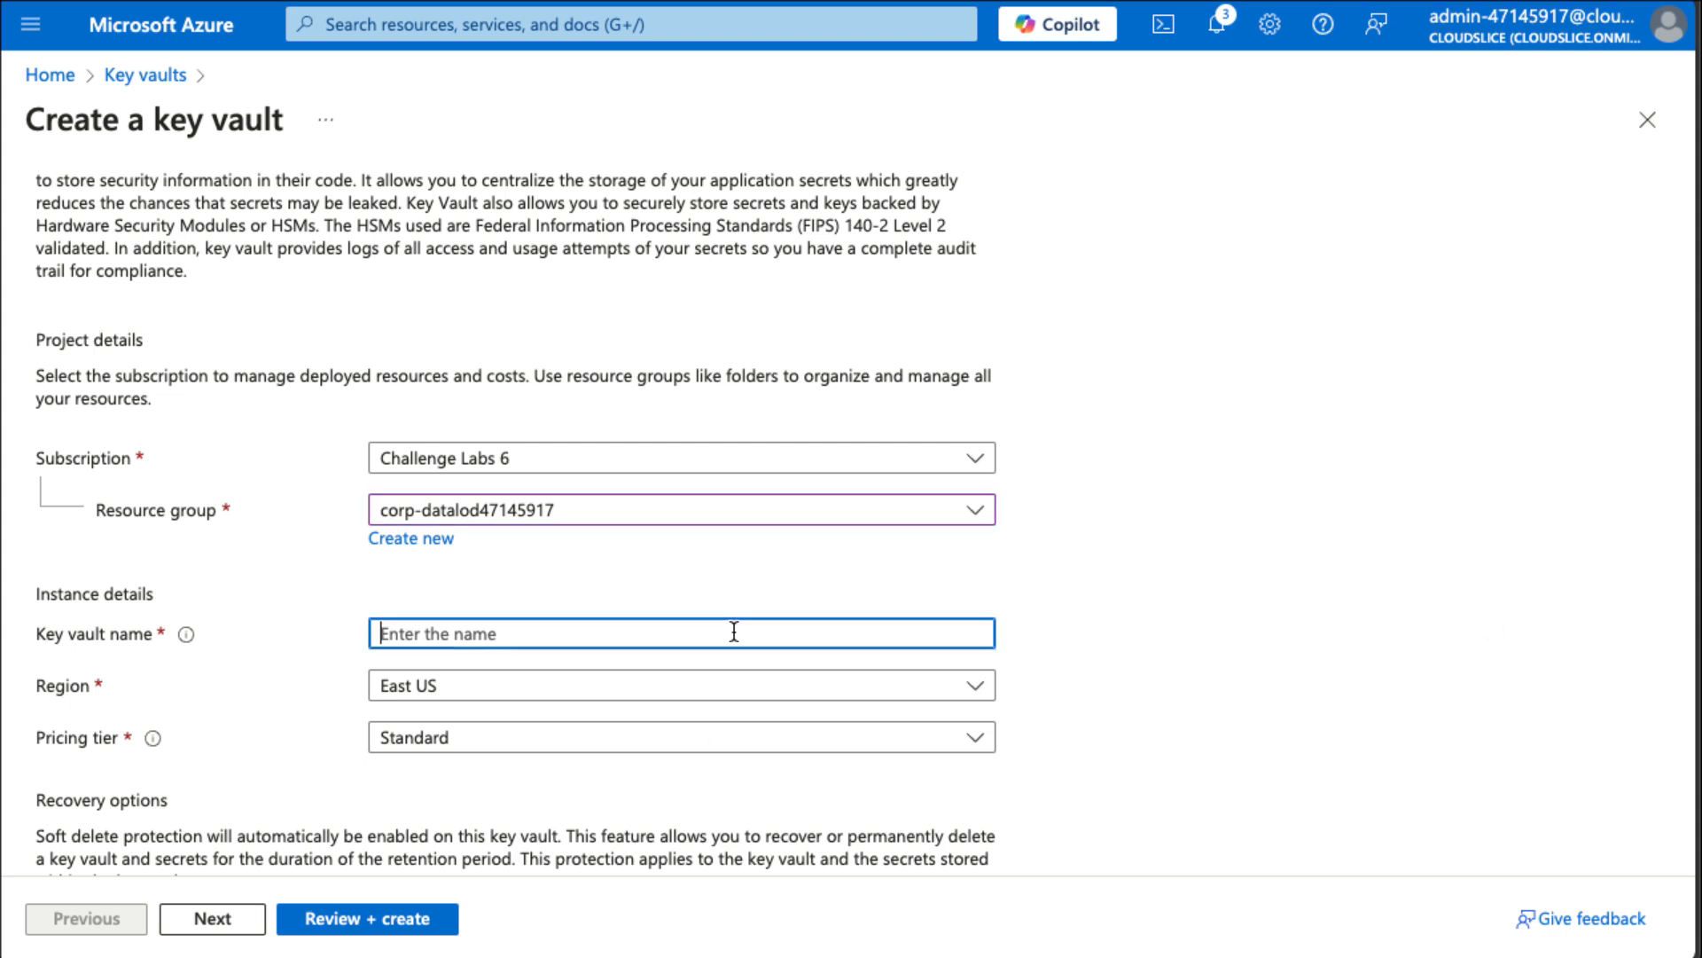
pyautogui.press('super+Tab')
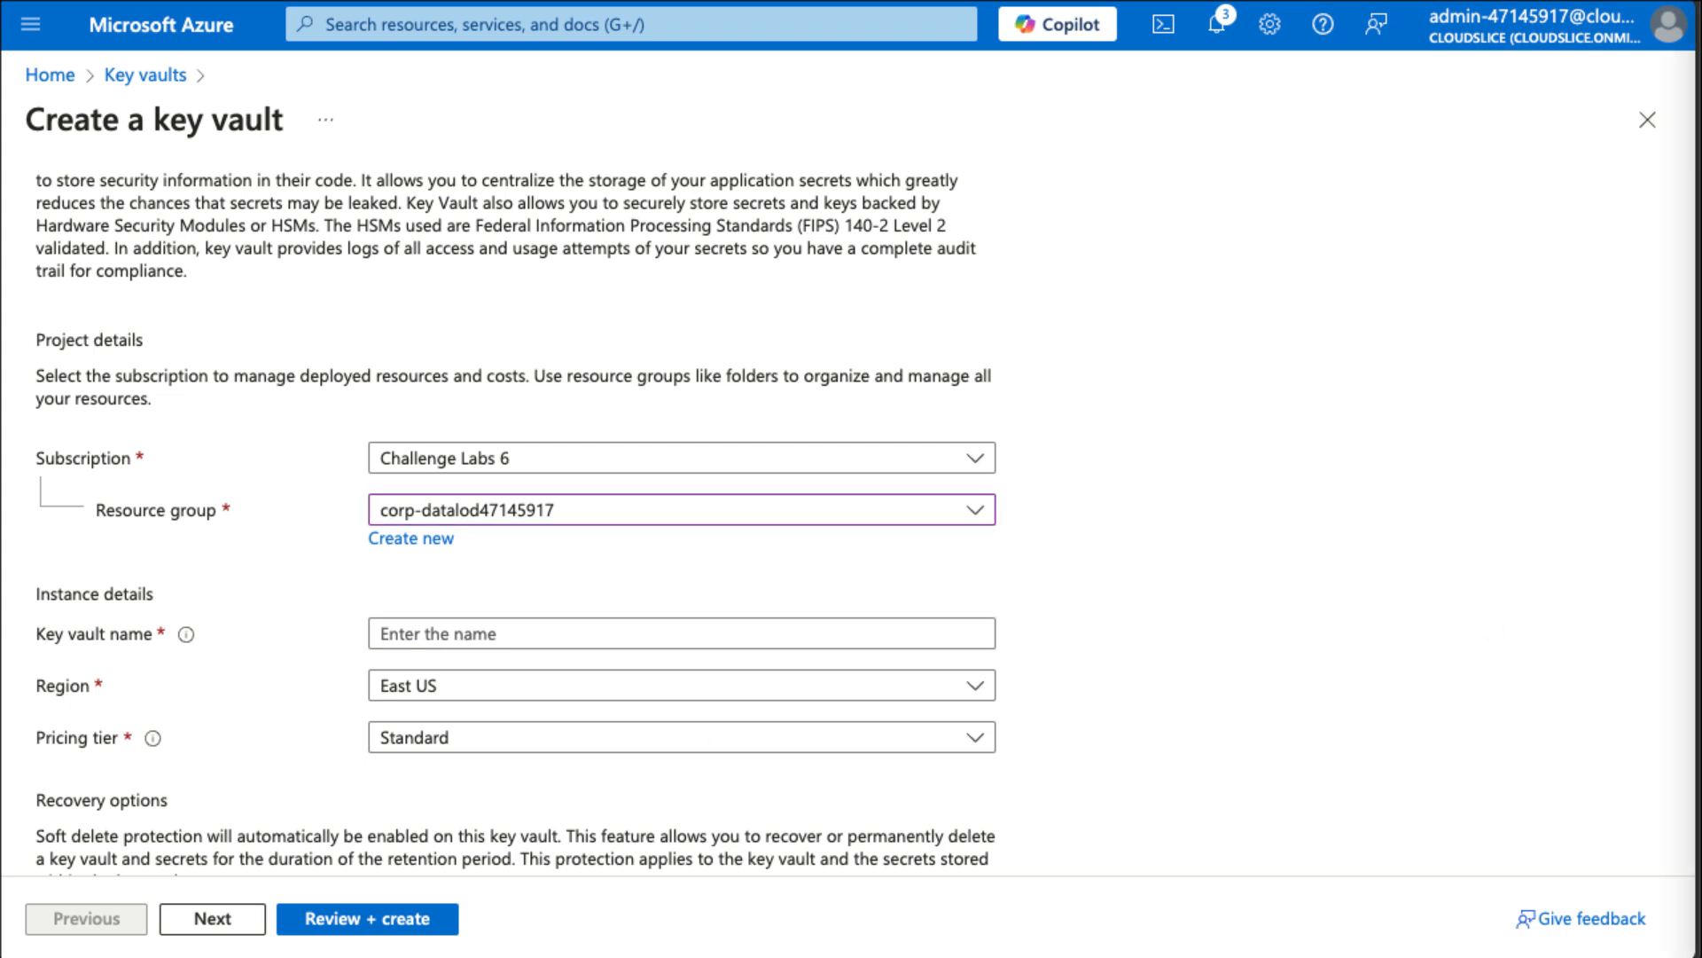
pyautogui.click(495, 632)
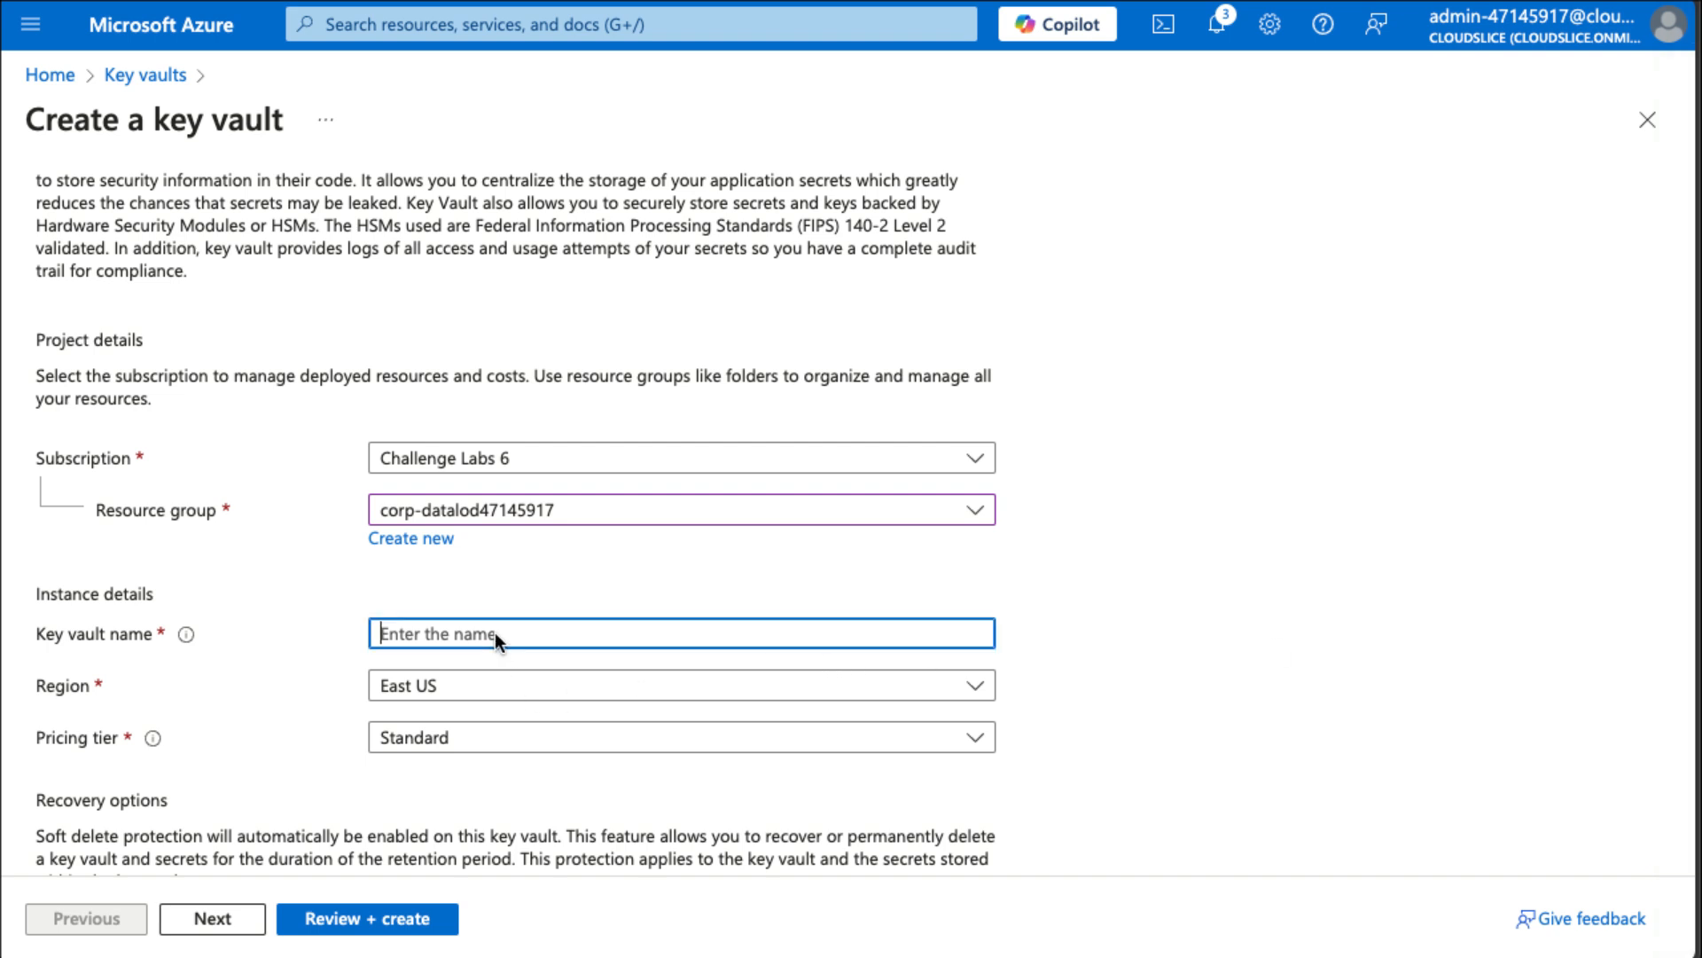
pyautogui.write('KV47145917')
# Enable Azure Disk Encryption for volume encryption in the access configuration and create the key vault.
pyautogui.scroll(-3, 800, 758)
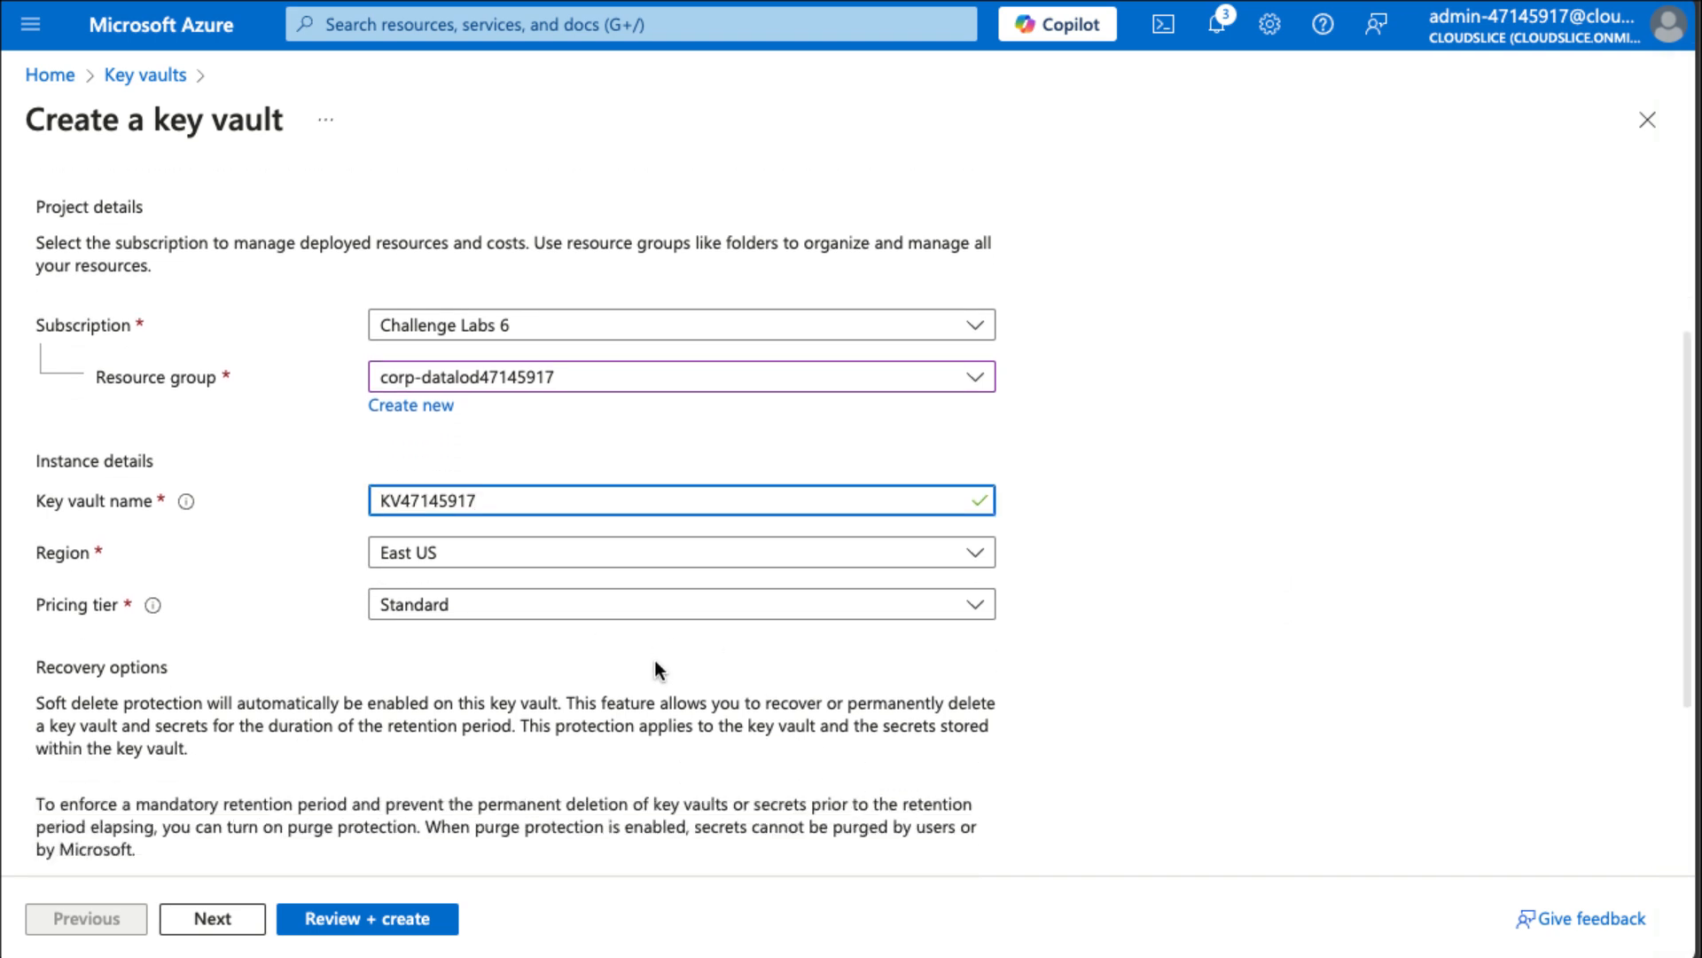
pyautogui.scroll(-3, 656, 665)
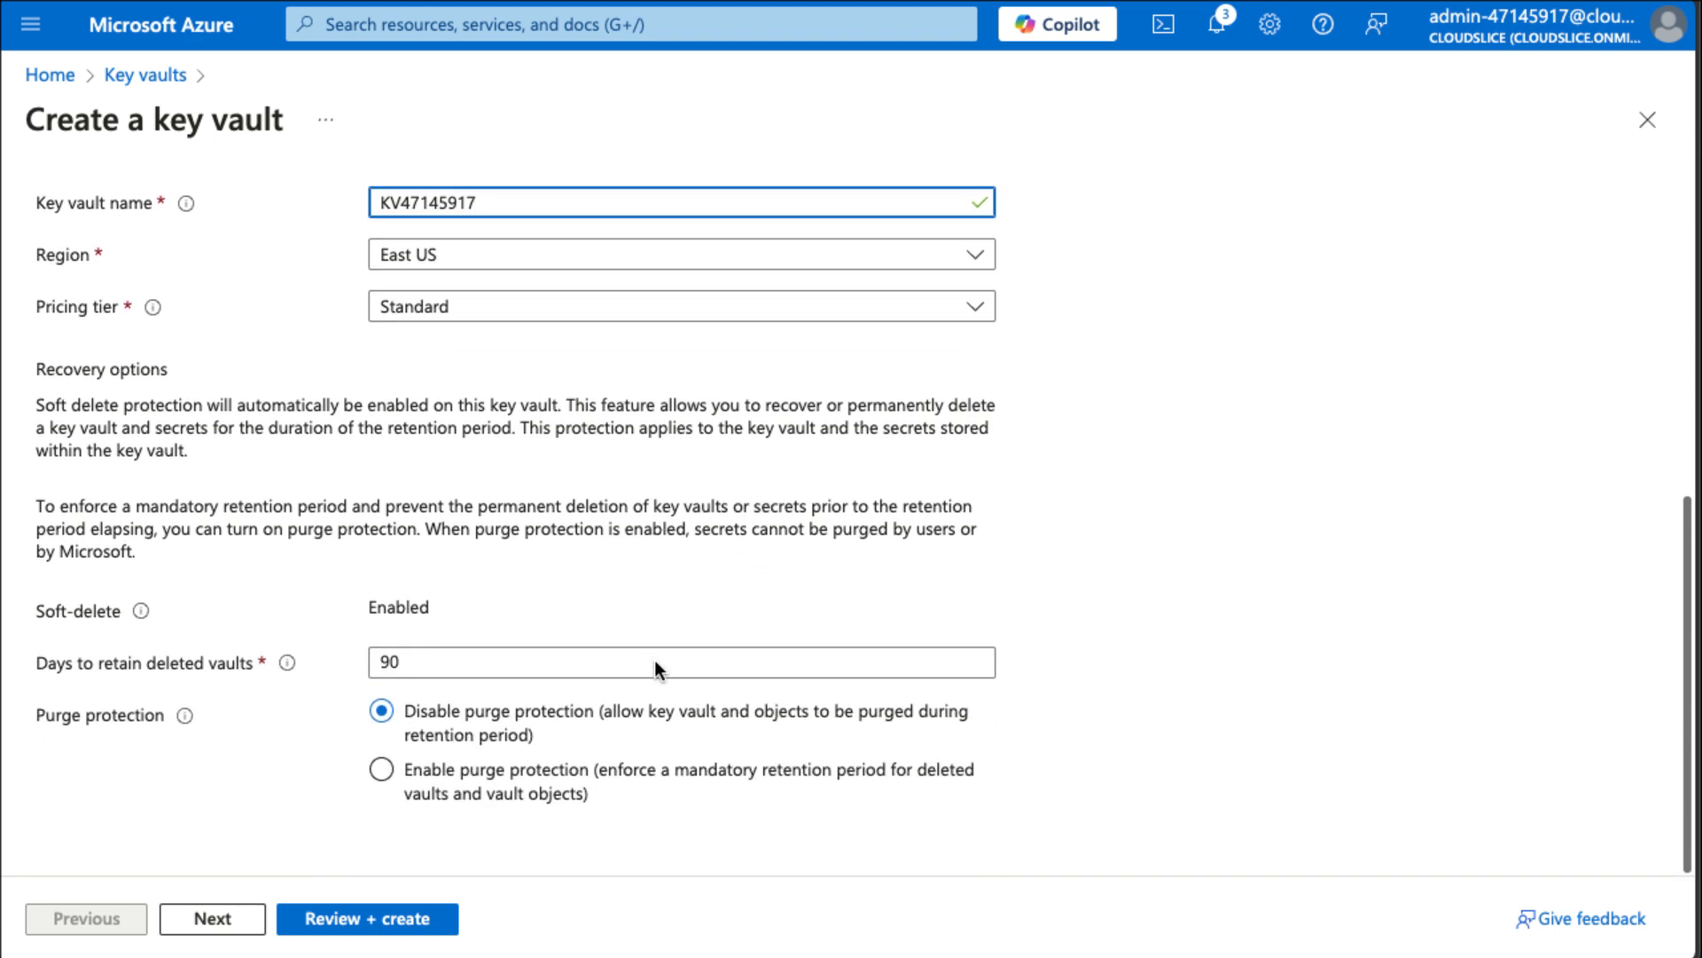
pyautogui.scroll(8, 655, 665)
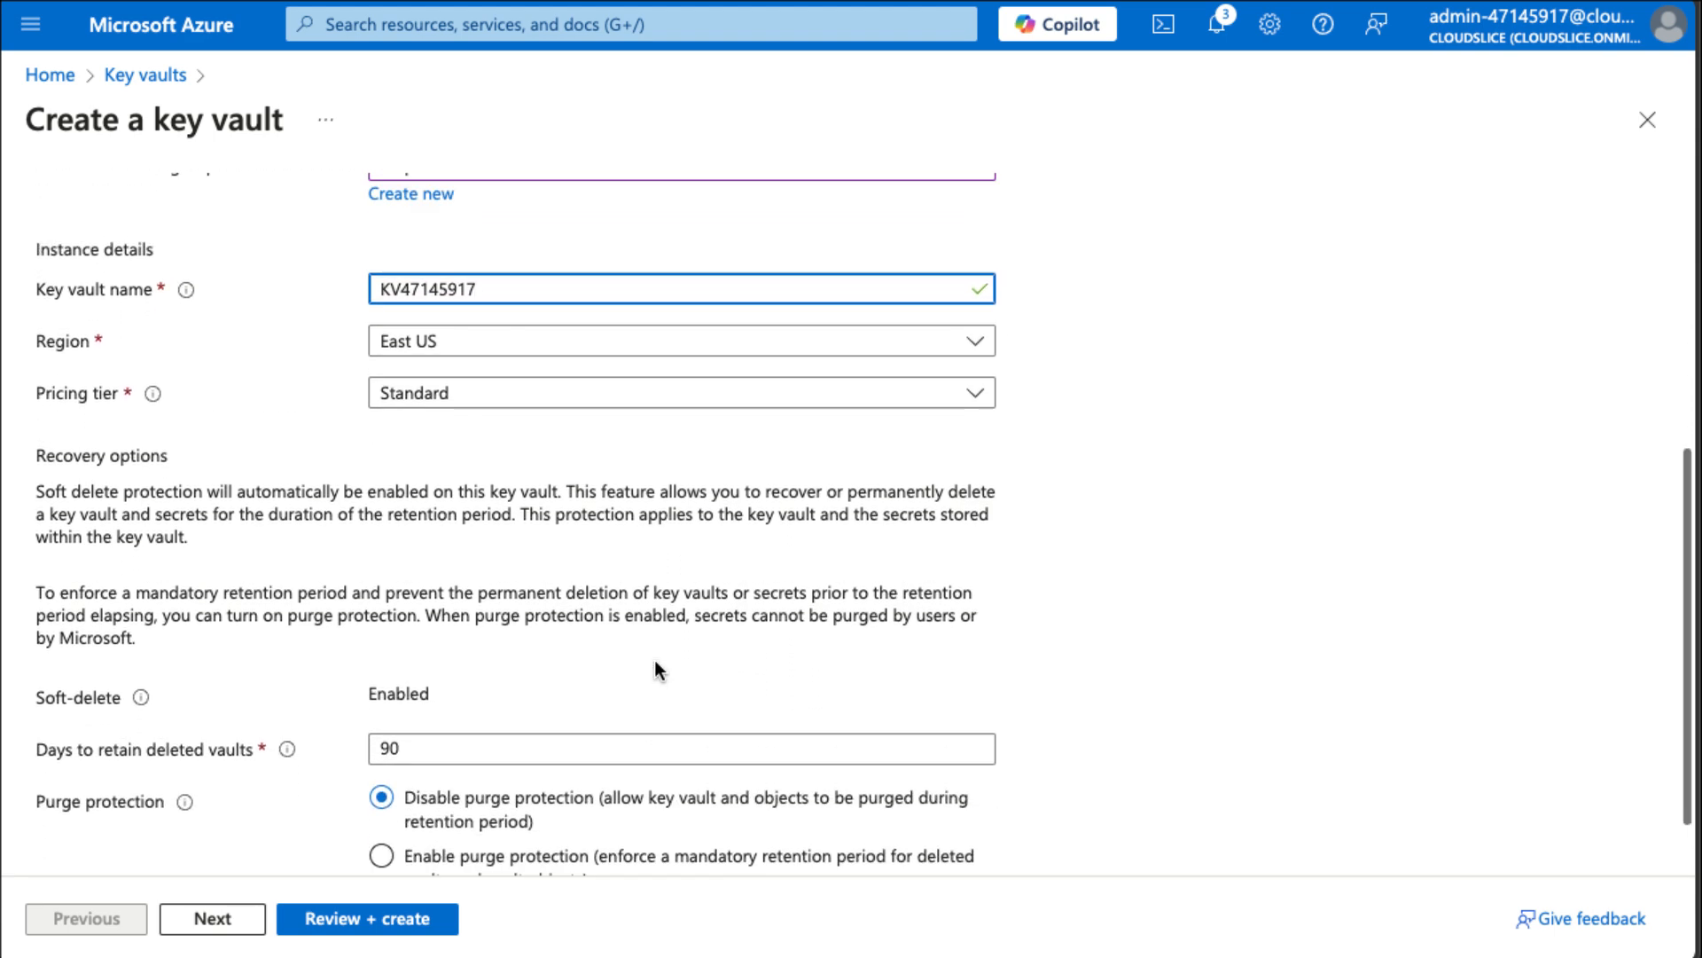
pyautogui.click(203, 236)
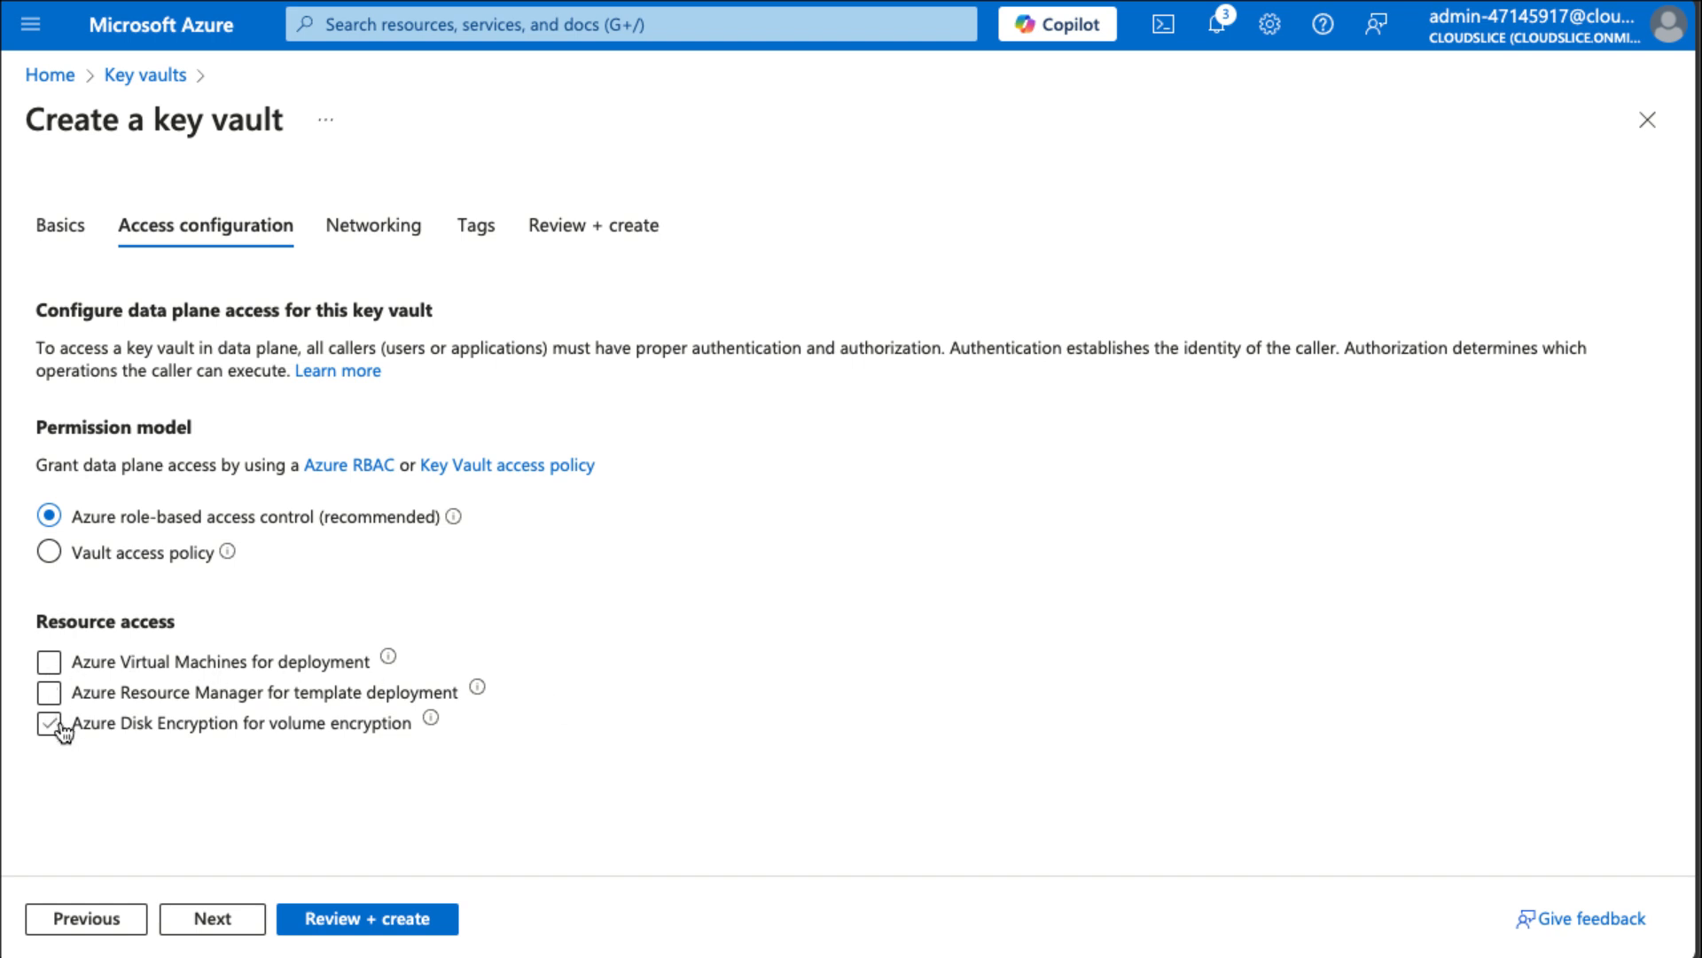
pyautogui.click(268, 725)
pyautogui.click(49, 725)
pyautogui.click(358, 913)
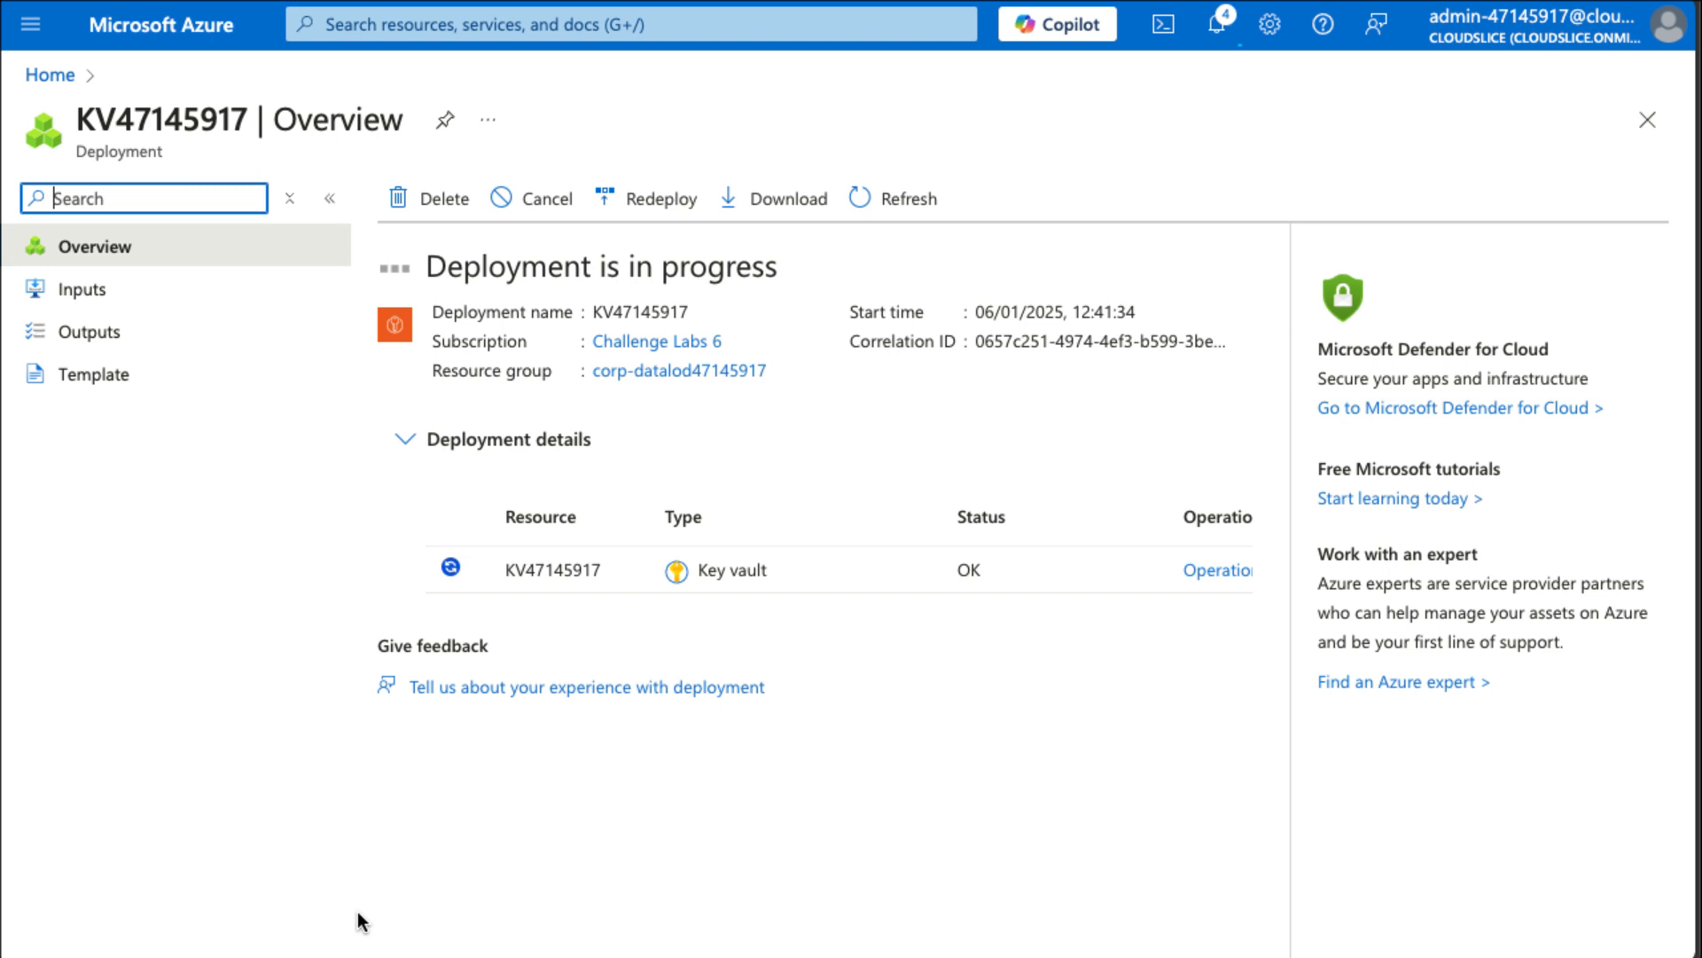
# Start Cloud Shell in PowerShell without a storage account, using the Challenge Labs 6 subscription.
pyautogui.click(1163, 27)
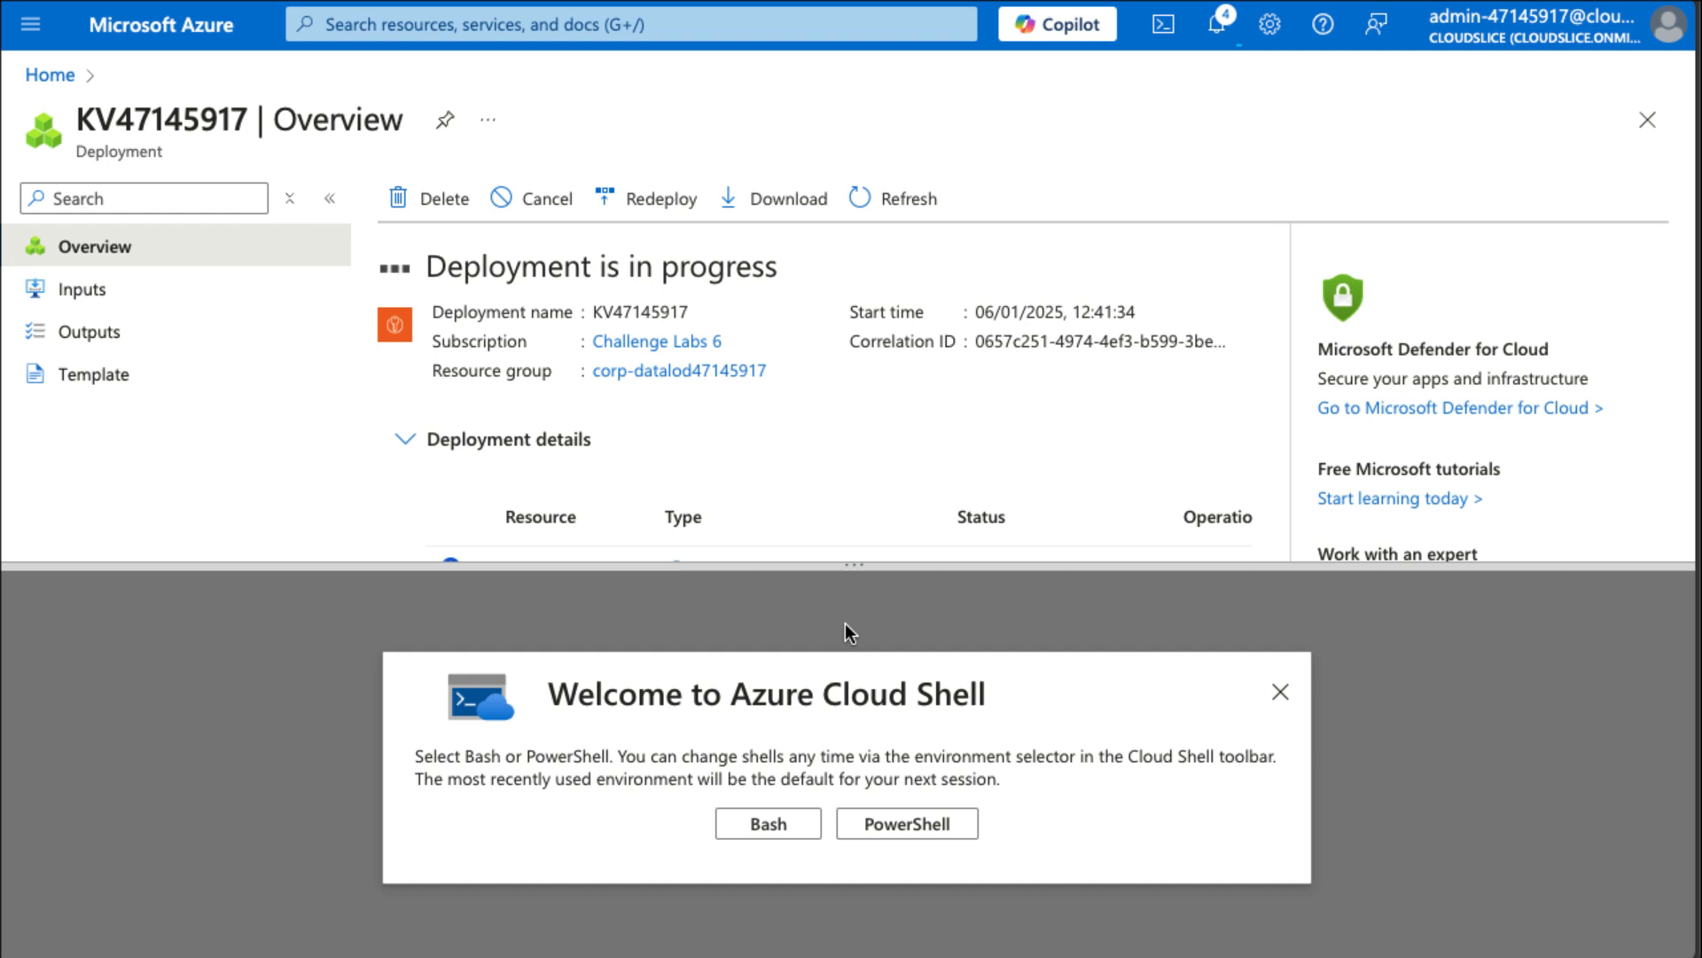
pyautogui.click(885, 821)
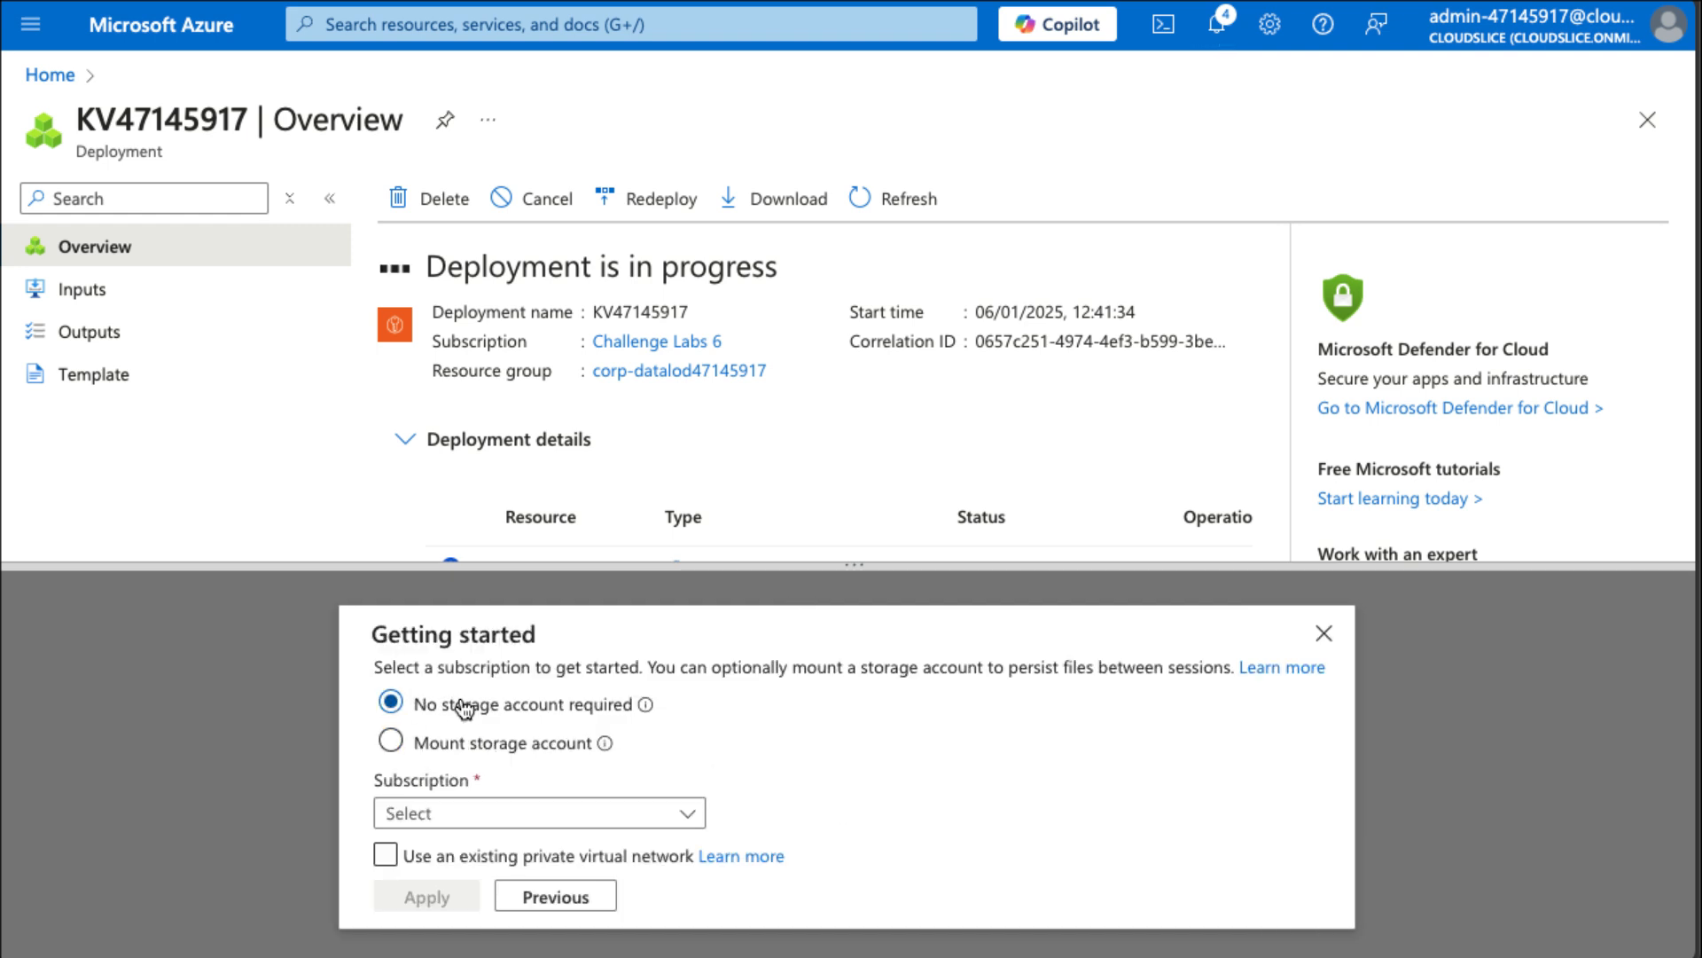
pyautogui.click(430, 811)
pyautogui.click(470, 906)
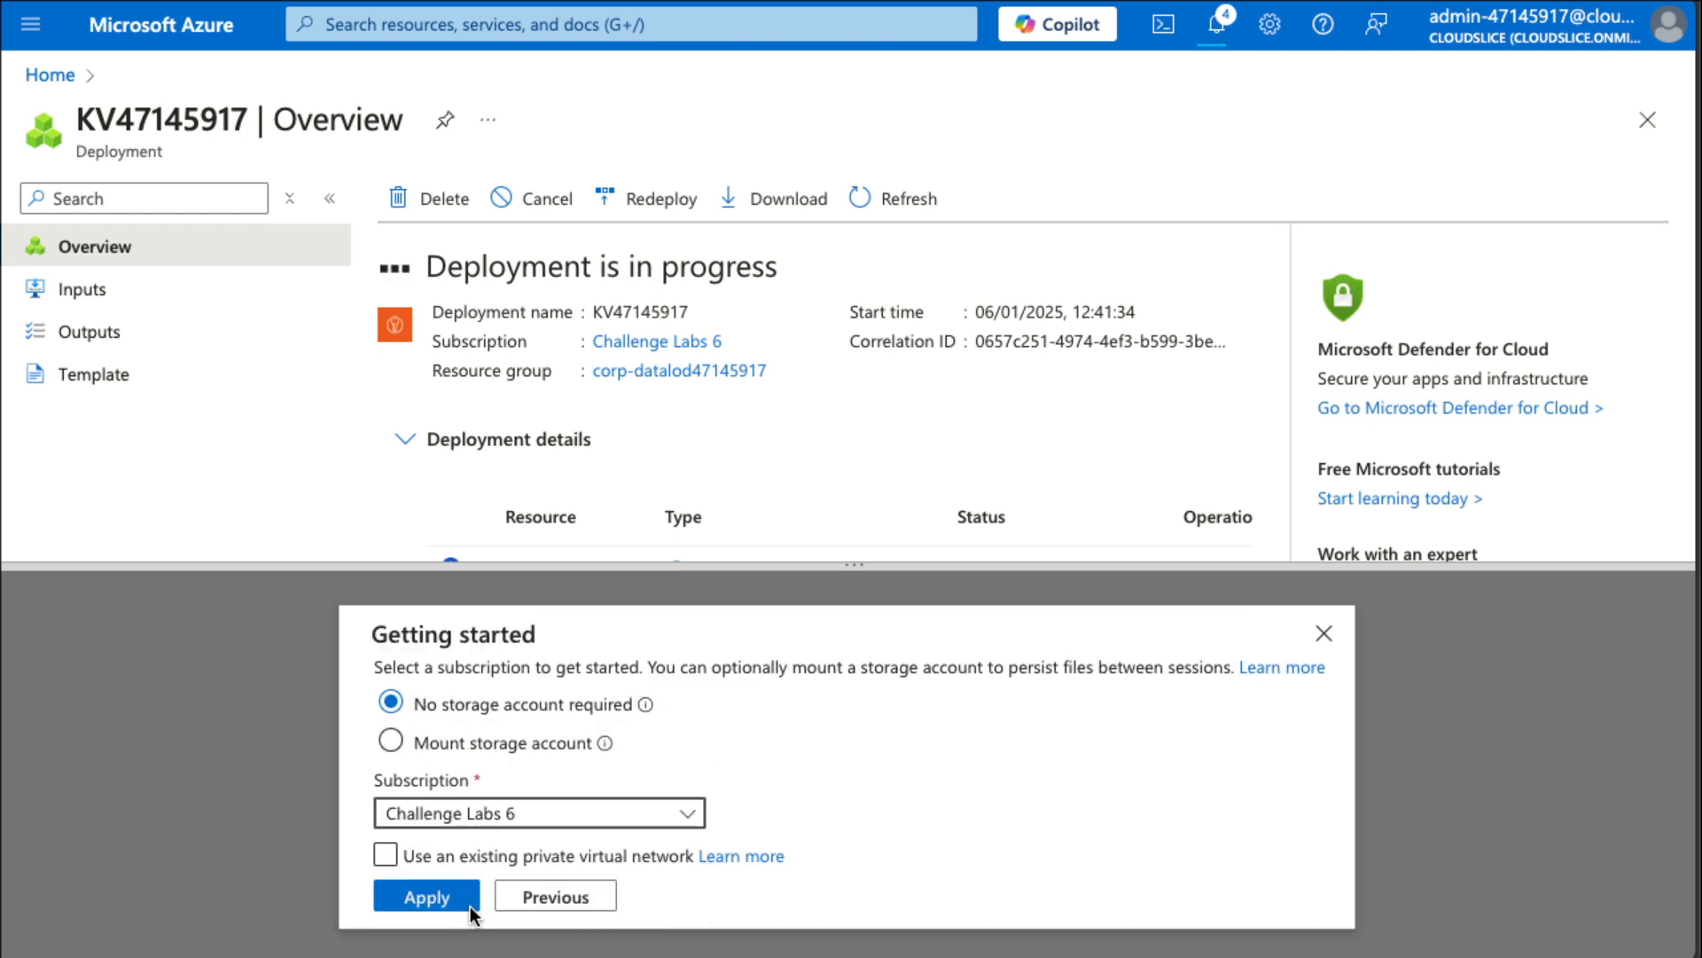
pyautogui.click(436, 898)
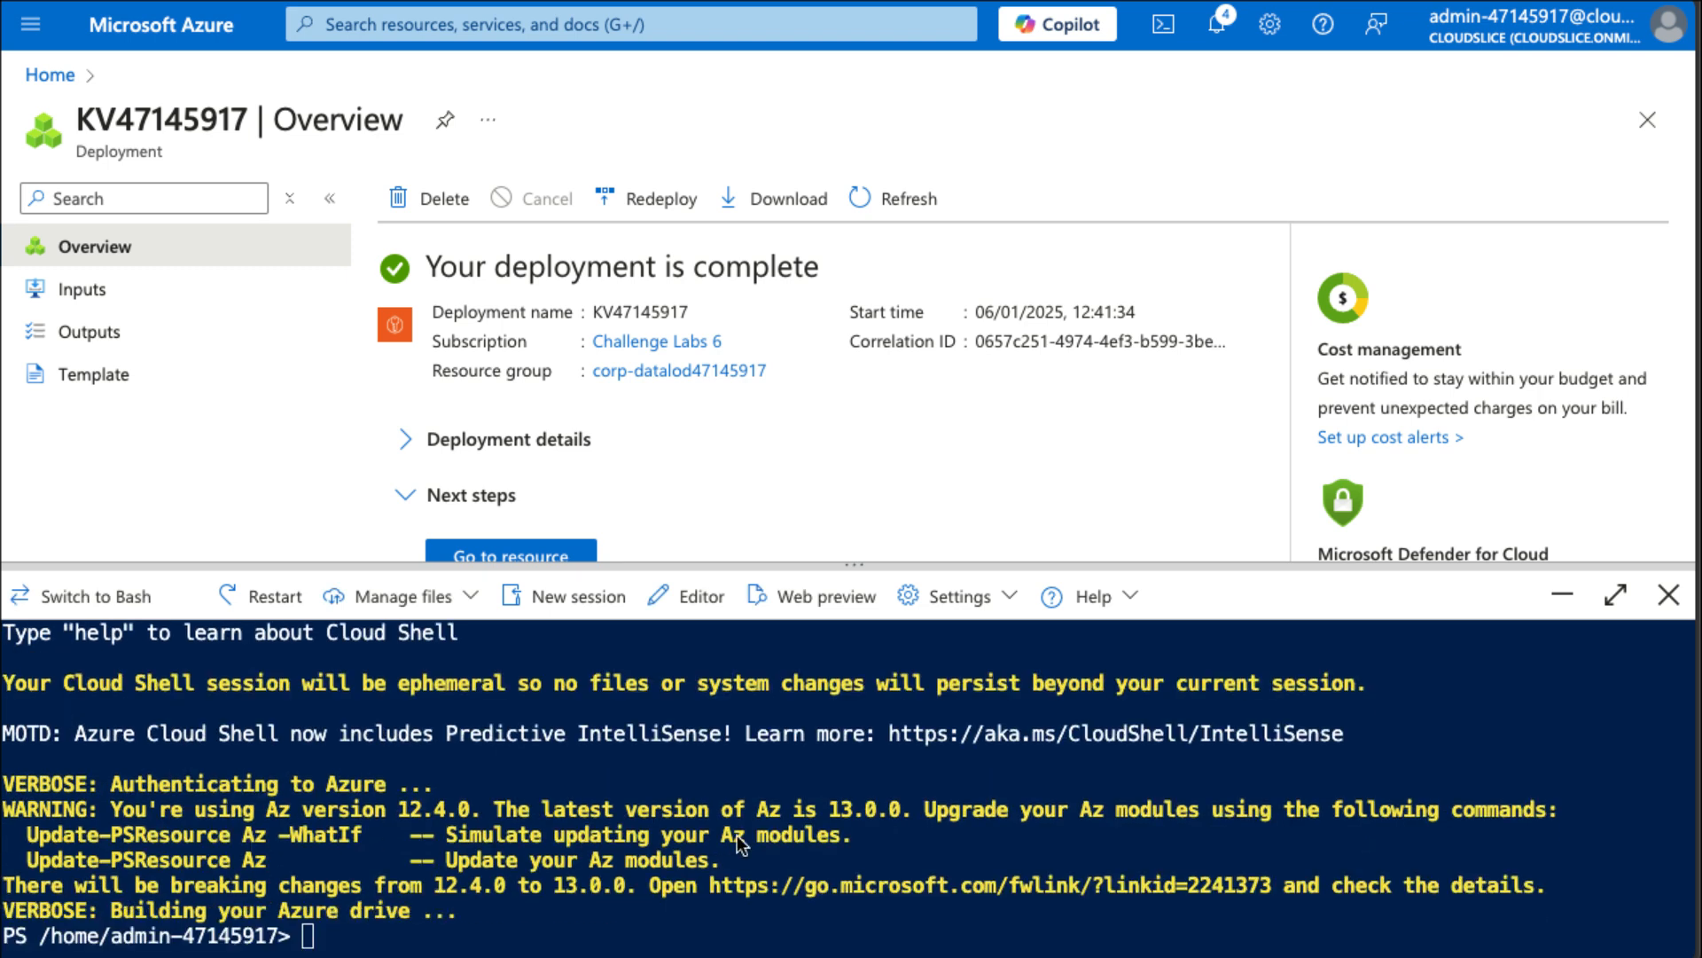
# Run Get-AzKeyVault -VaultName KV47145917 in Cloud Shell to display the key vault's properties.
pyautogui.click(1101, 842)
pyautogui.write('Get-A')
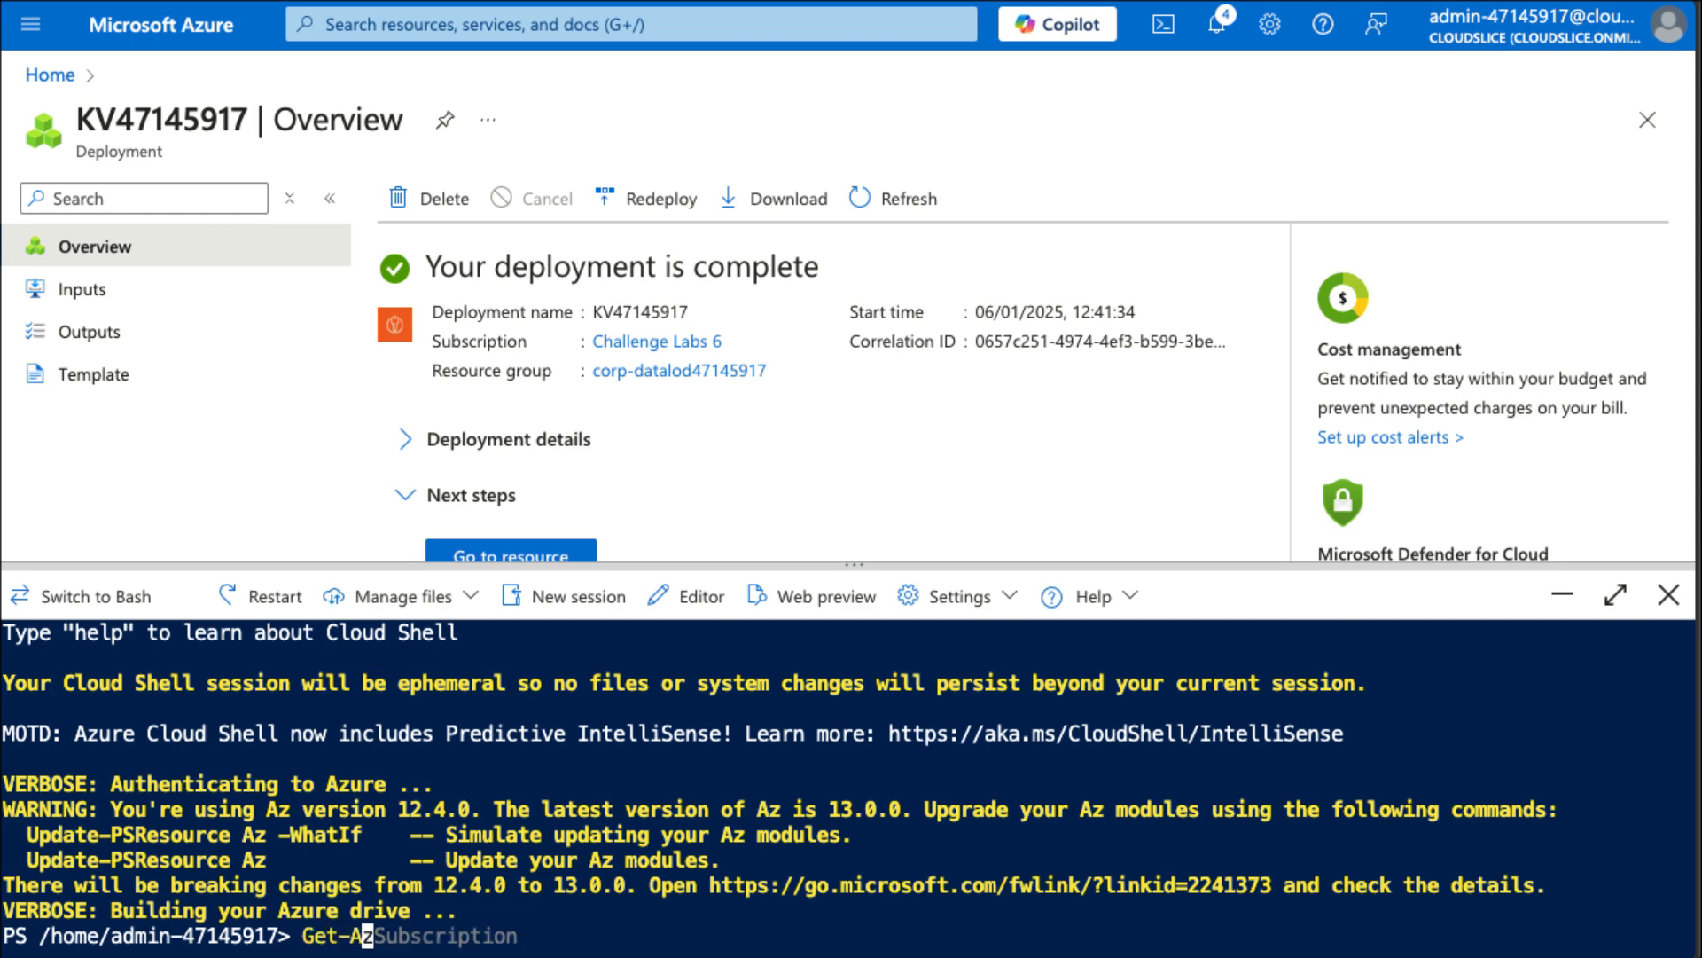
pyautogui.write('zKeyVault')
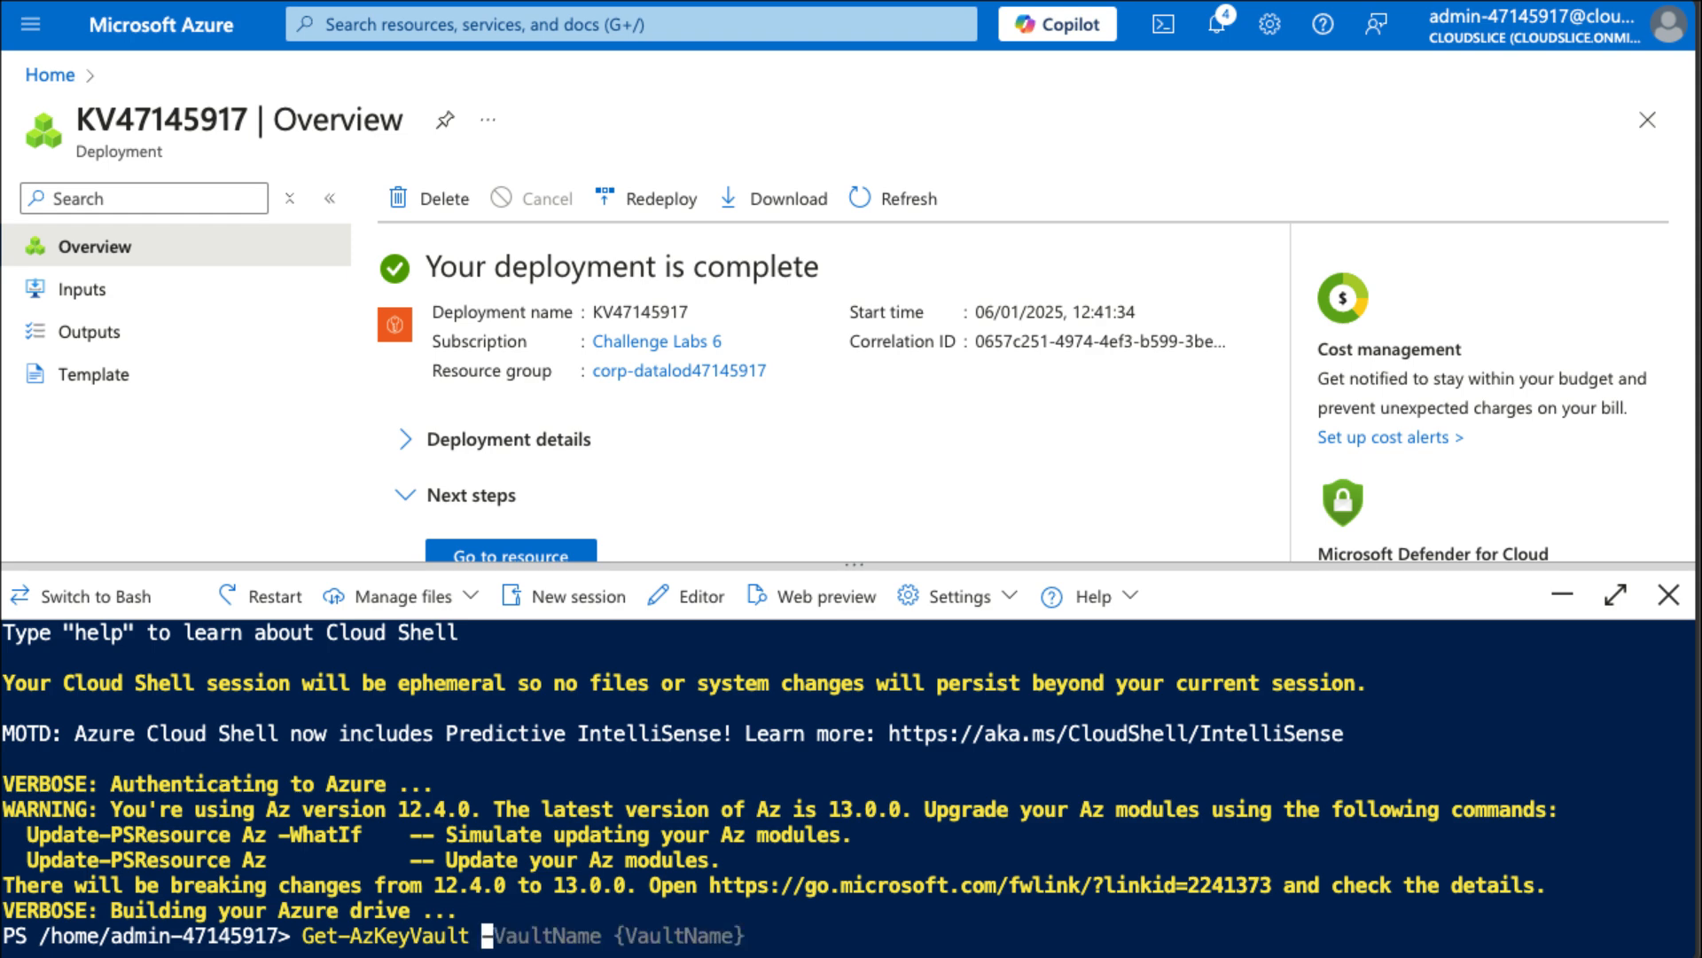
pyautogui.write(' -Vaul')
pyautogui.press('Tab')
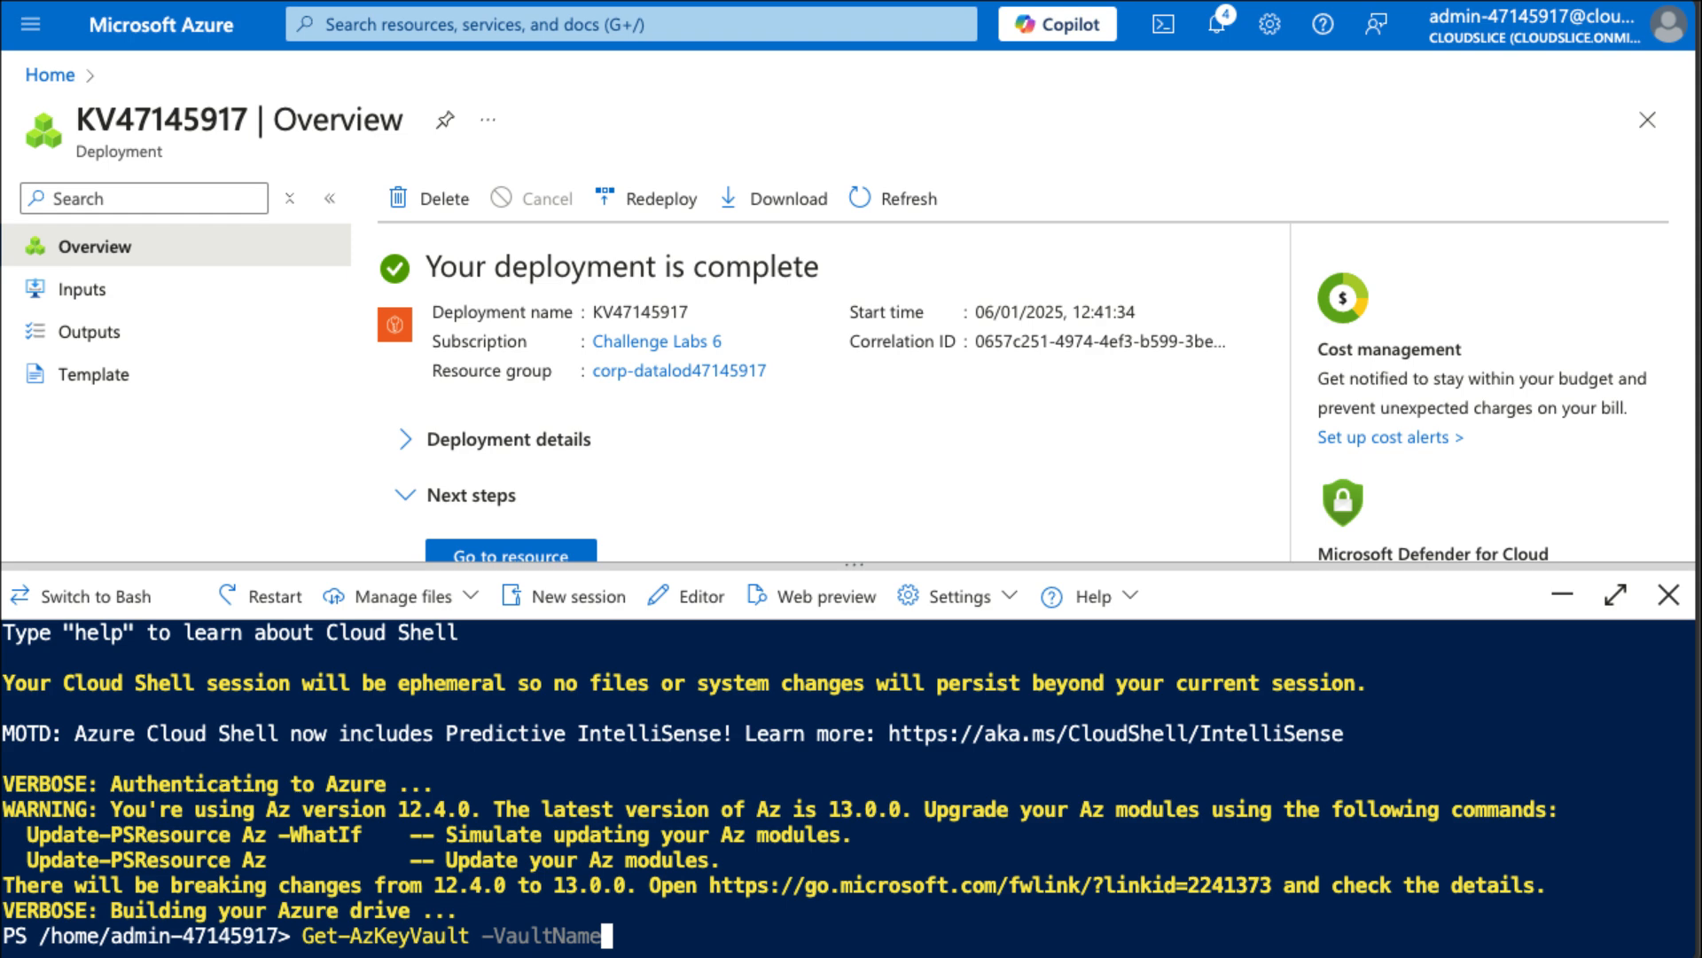
pyautogui.write('KV')
pyautogui.write('47')
pyautogui.write('145917')
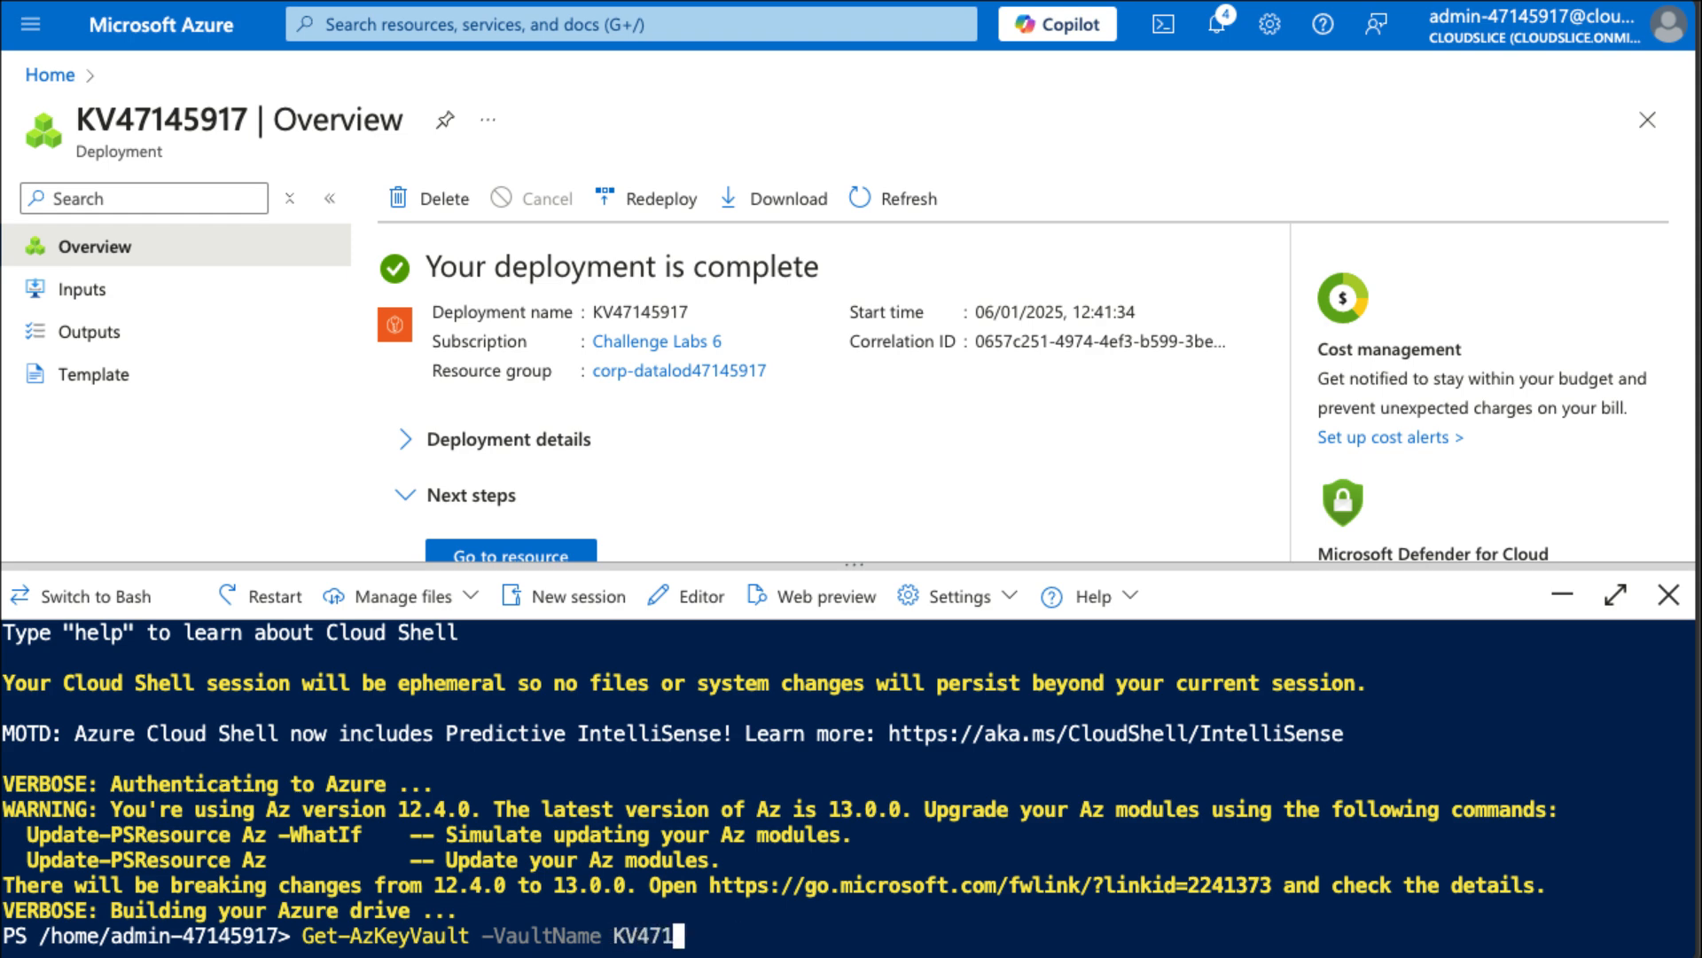
pyautogui.press('Return')
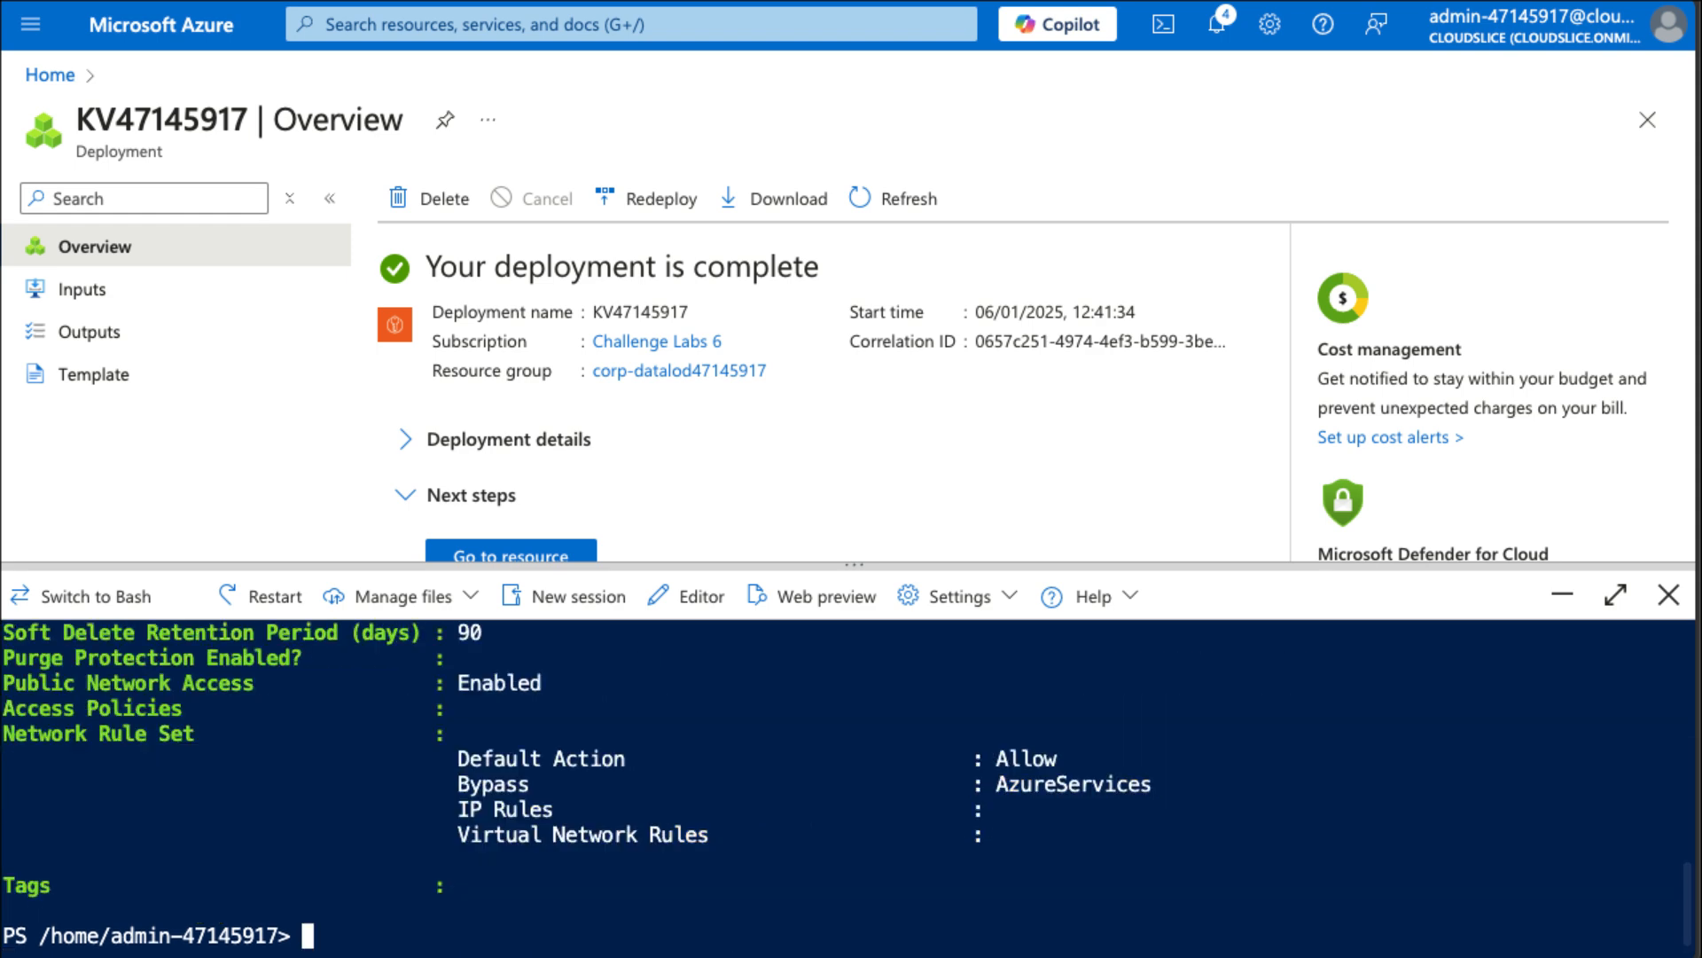
pyautogui.scroll(8, 805, 799)
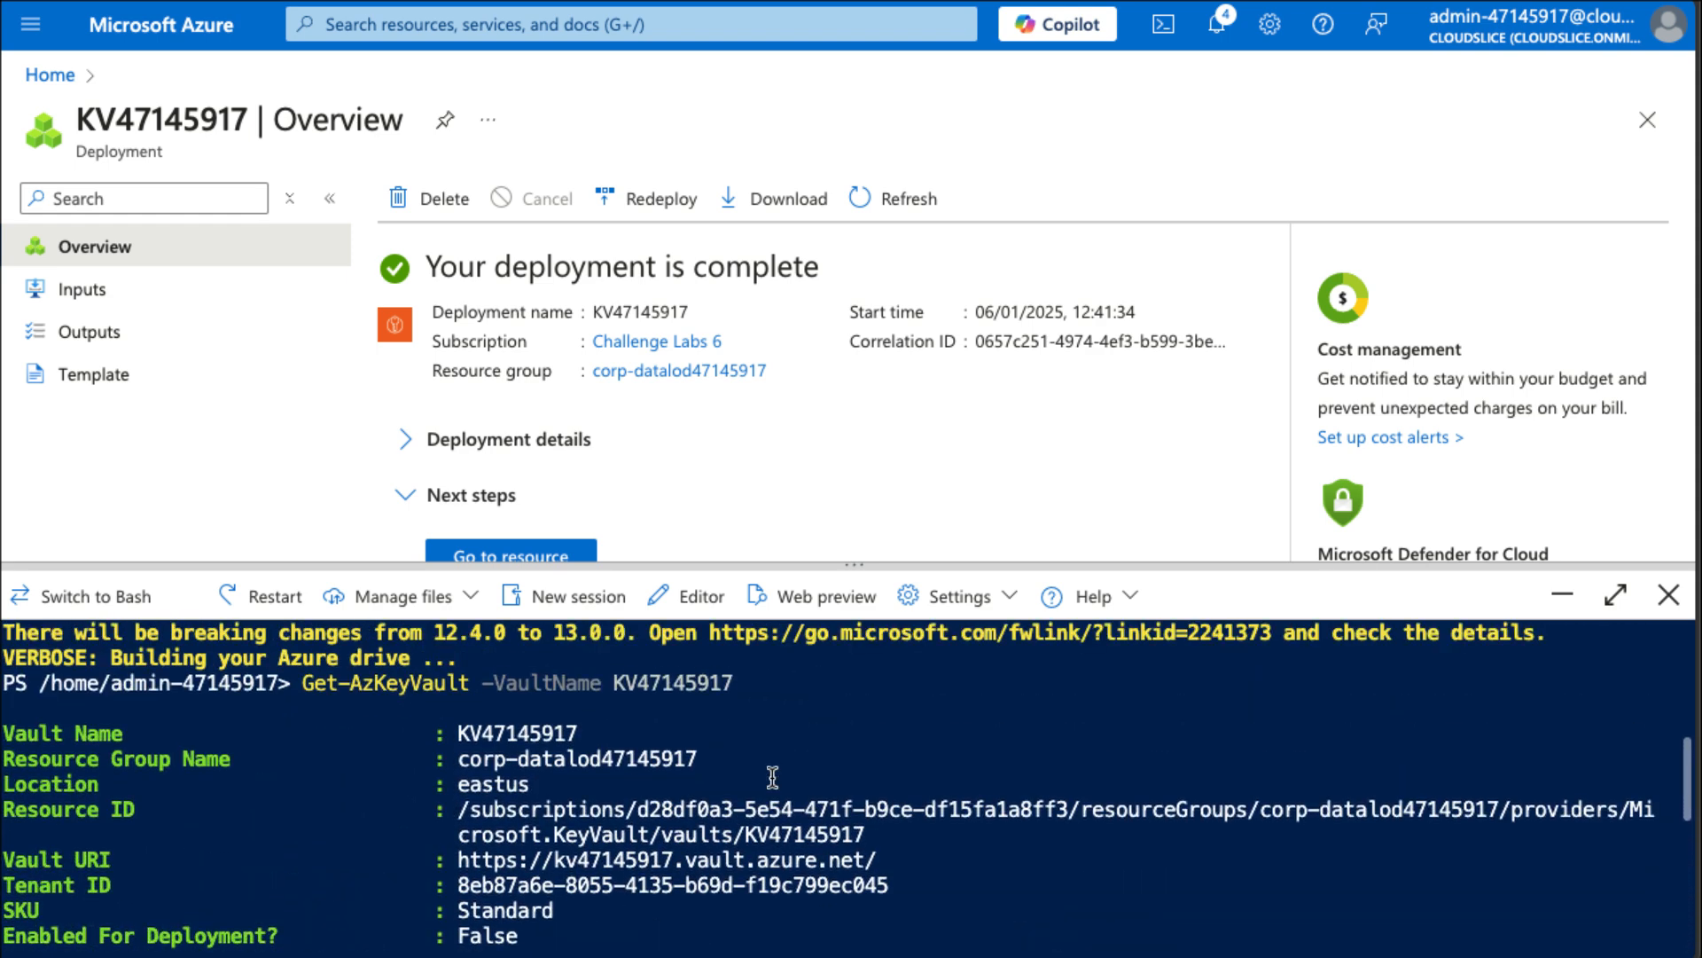
# Store the key vault in a variable by running $KeyVault = Get-AzKeyVault -VaultName KV47145917.
pyautogui.scroll(-8, 772, 777)
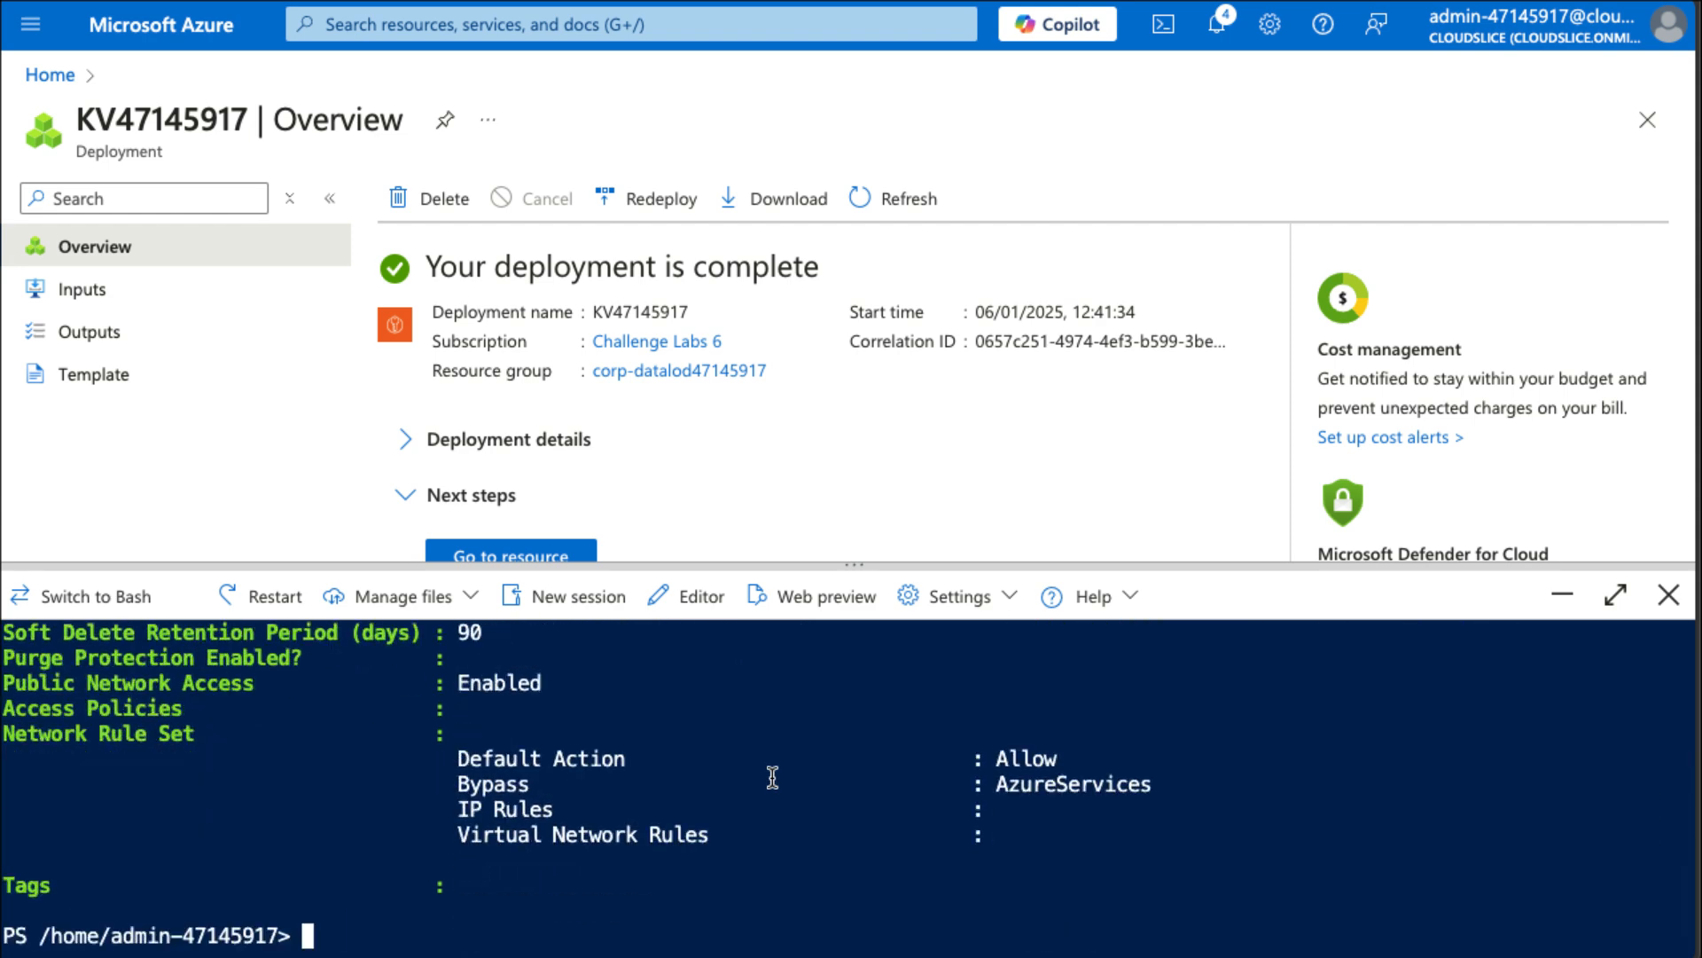
pyautogui.press('Up')
pyautogui.press('Home')
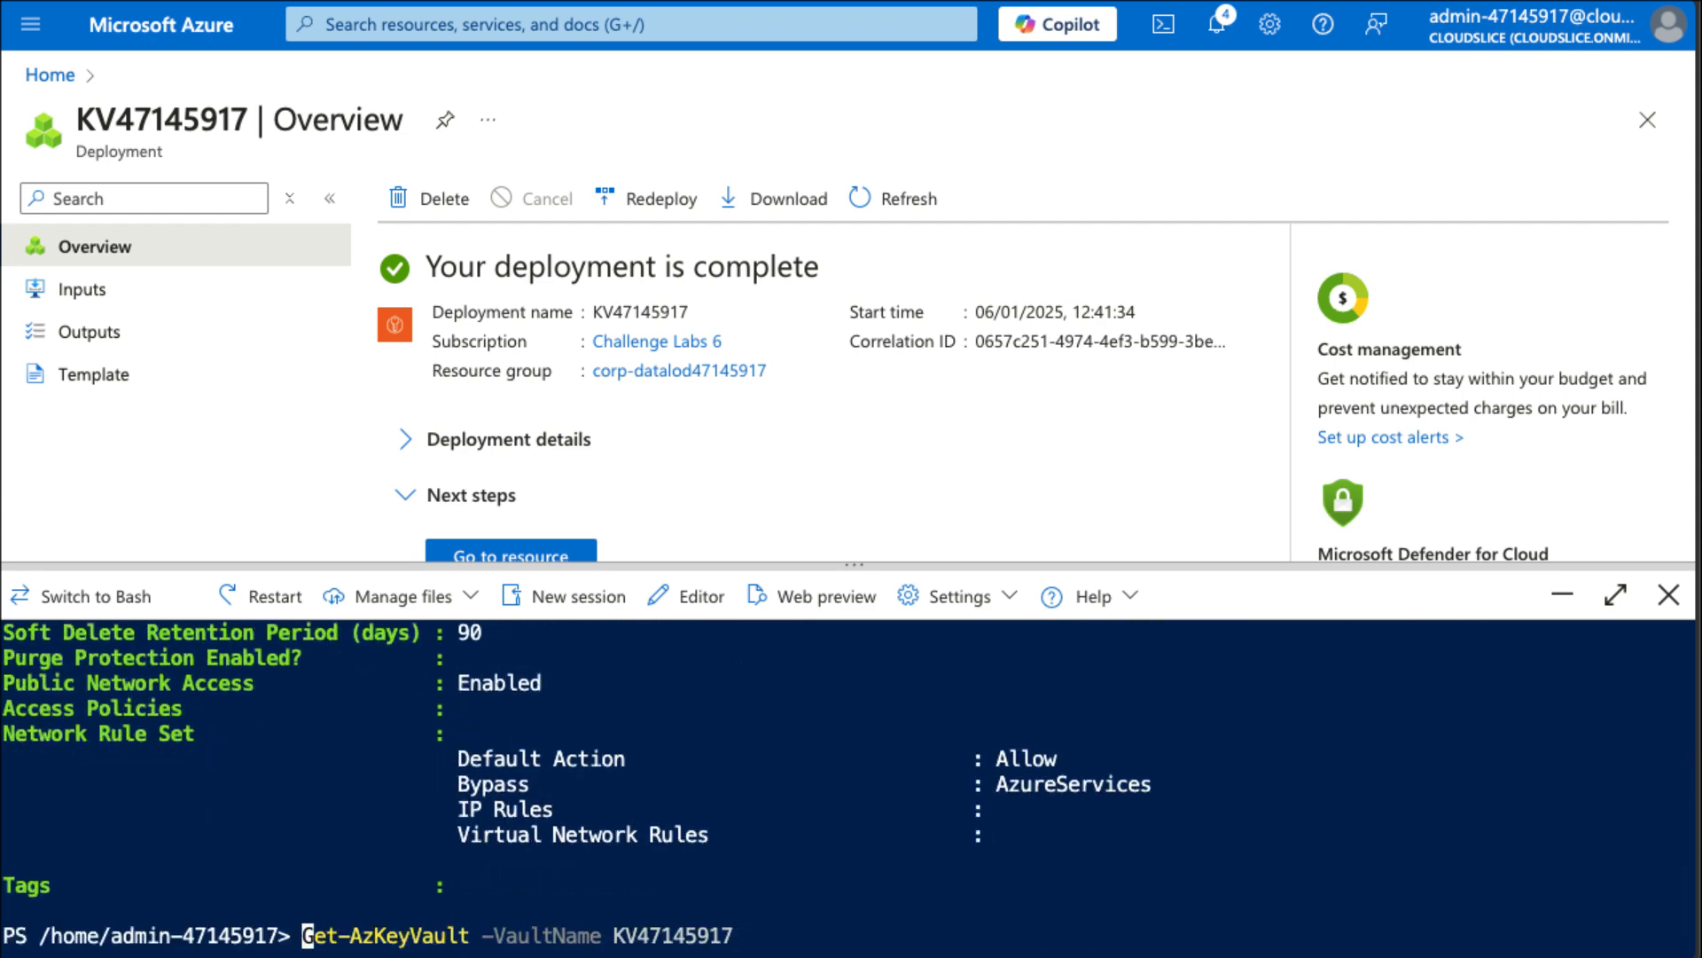
pyautogui.write('$')
pyautogui.write('KeyVault')
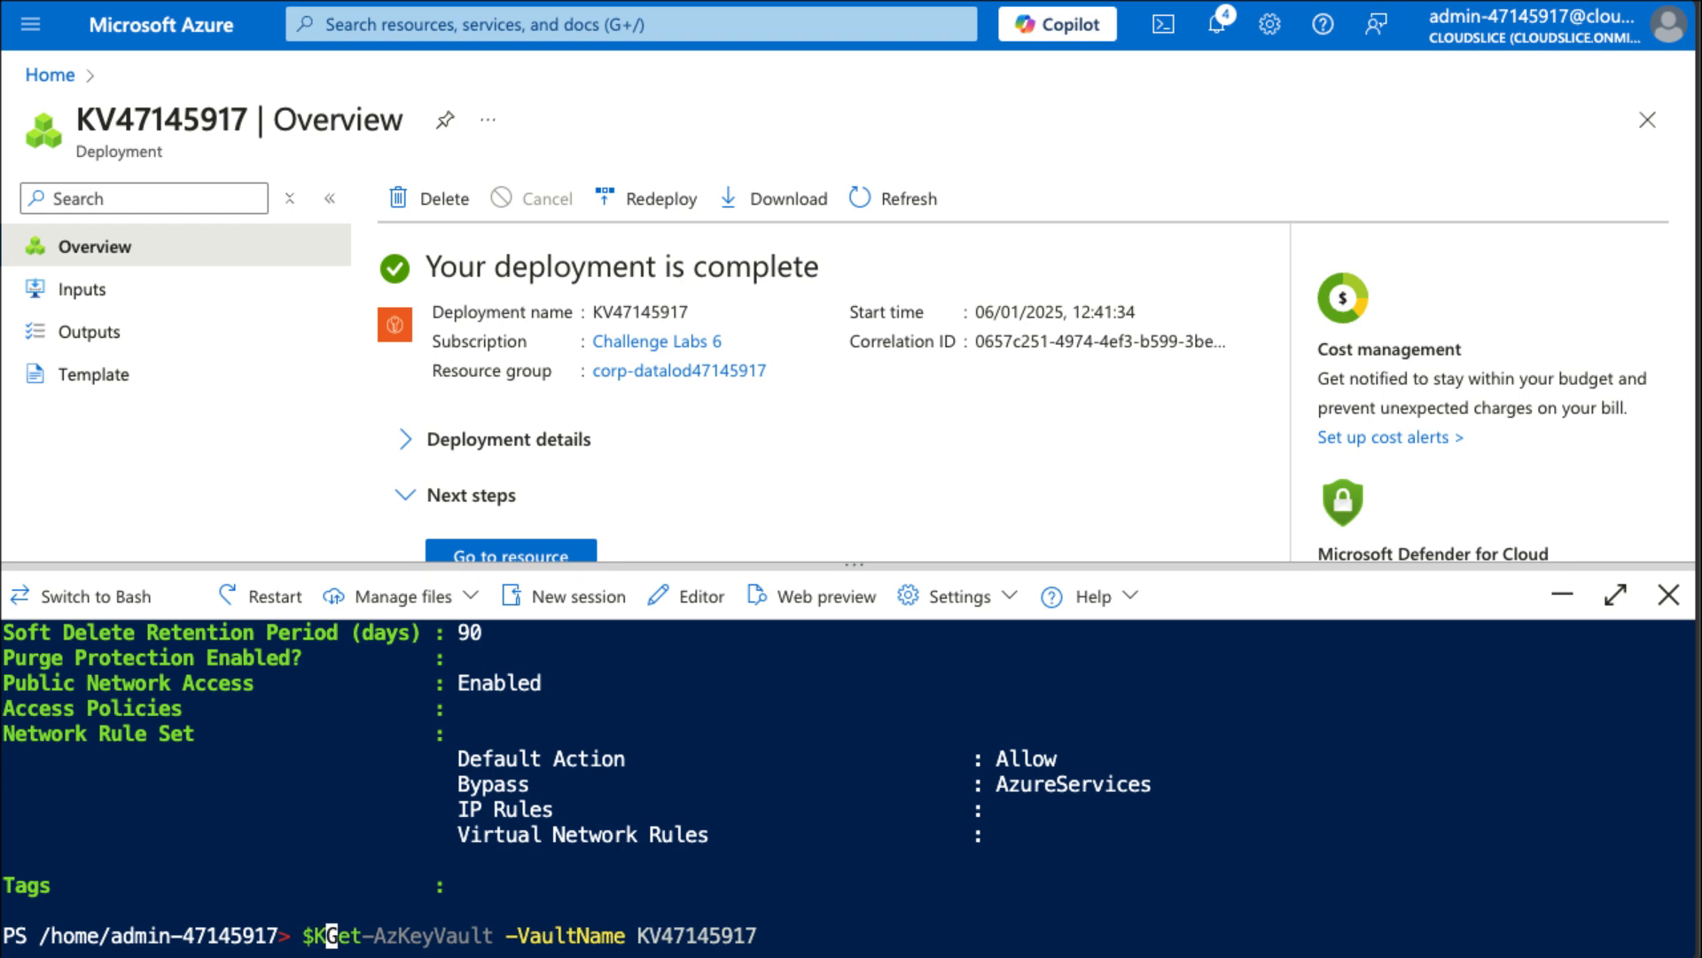
pyautogui.write(' =')
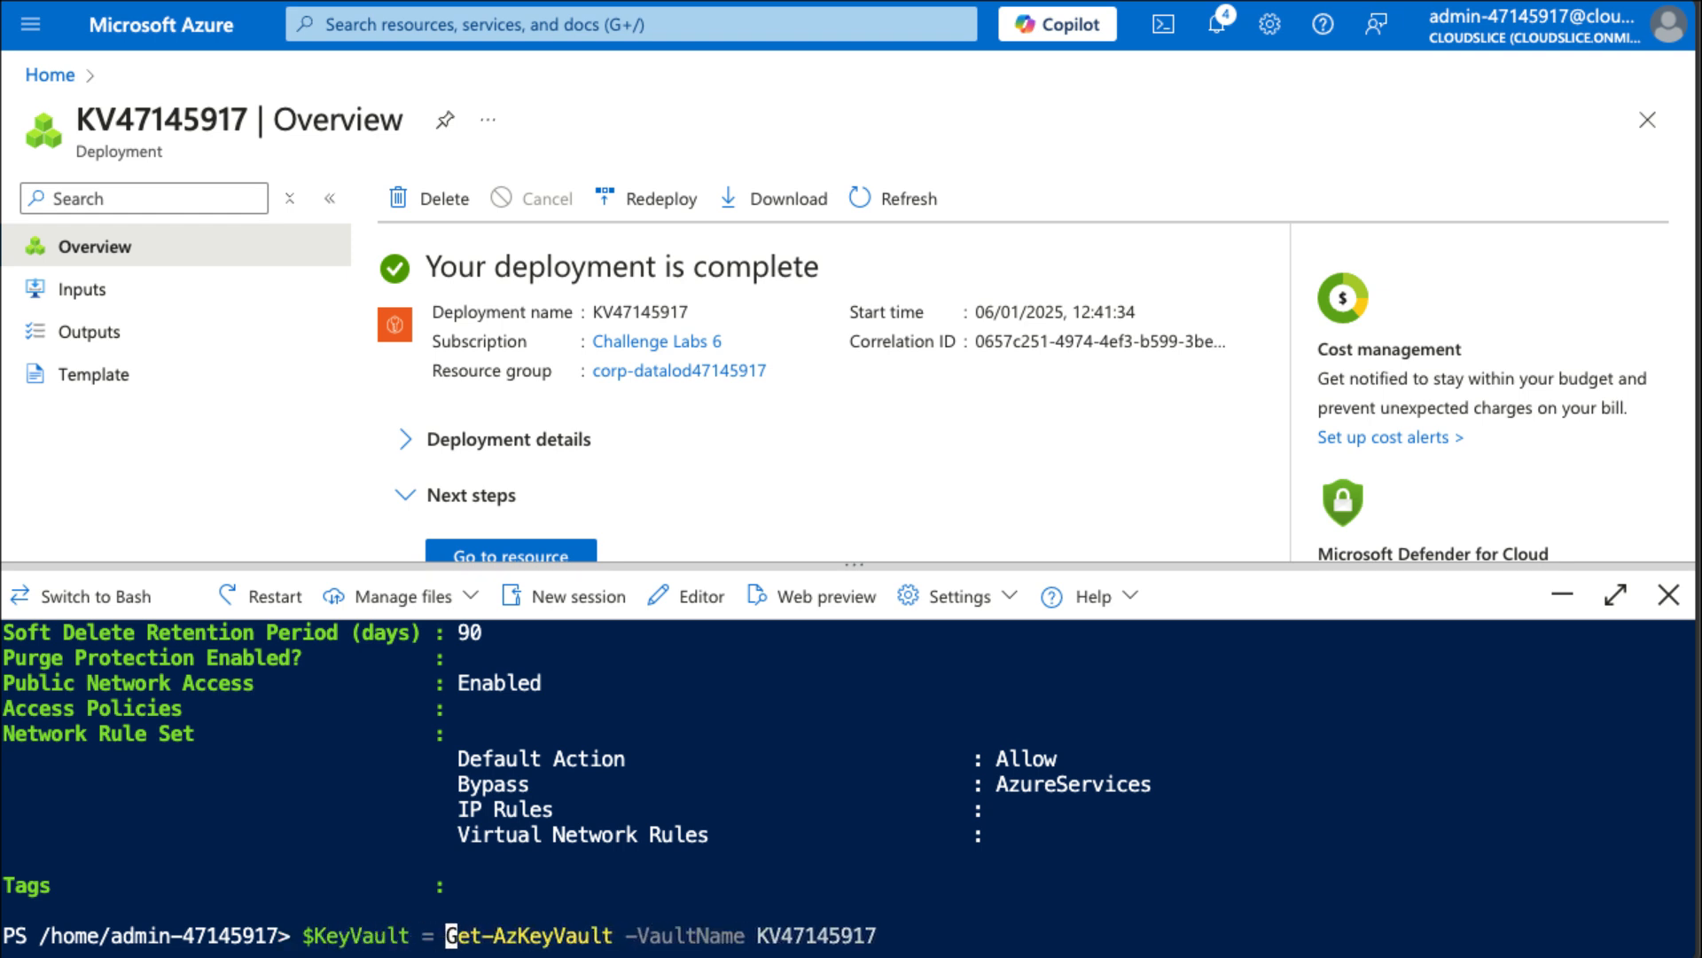
pyautogui.press('Return')
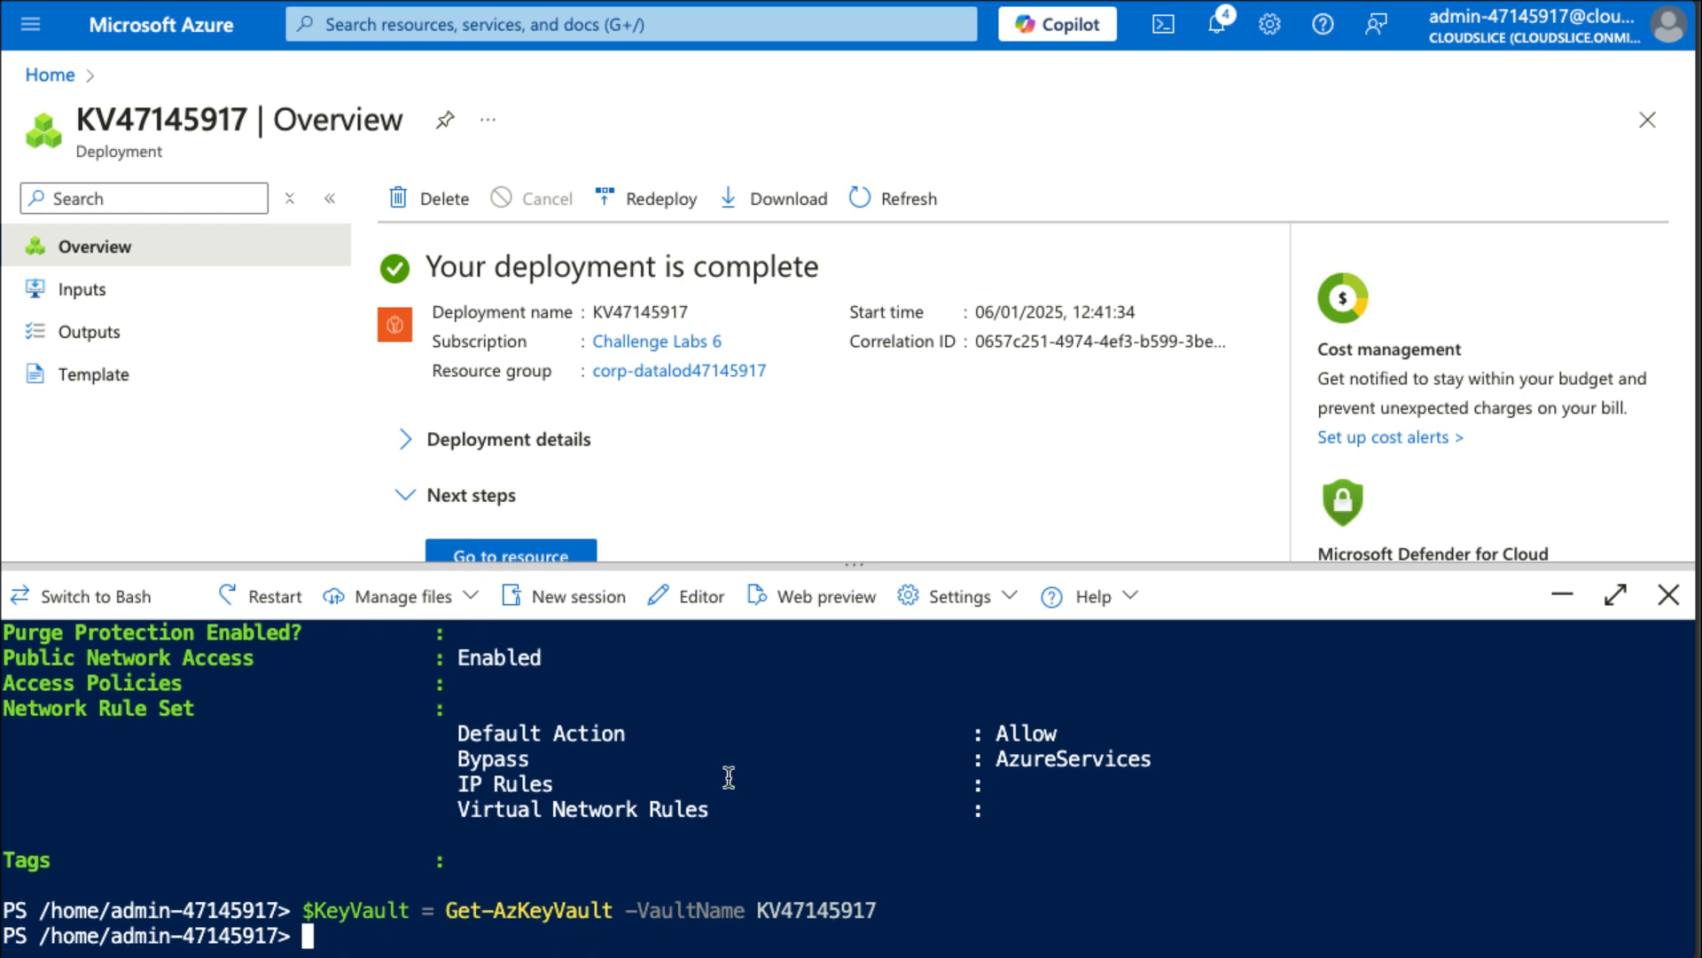
# Begin a Set-AzVMDiskEncryptionExtension command, pasting corp-datalod47145917 copied from the deployment page as -ResourceGroupName.
pyautogui.click(1700, 567)
pyautogui.click(735, 858)
pyautogui.write('Ser')
pyautogui.press('BackSpace')
pyautogui.write('t-')
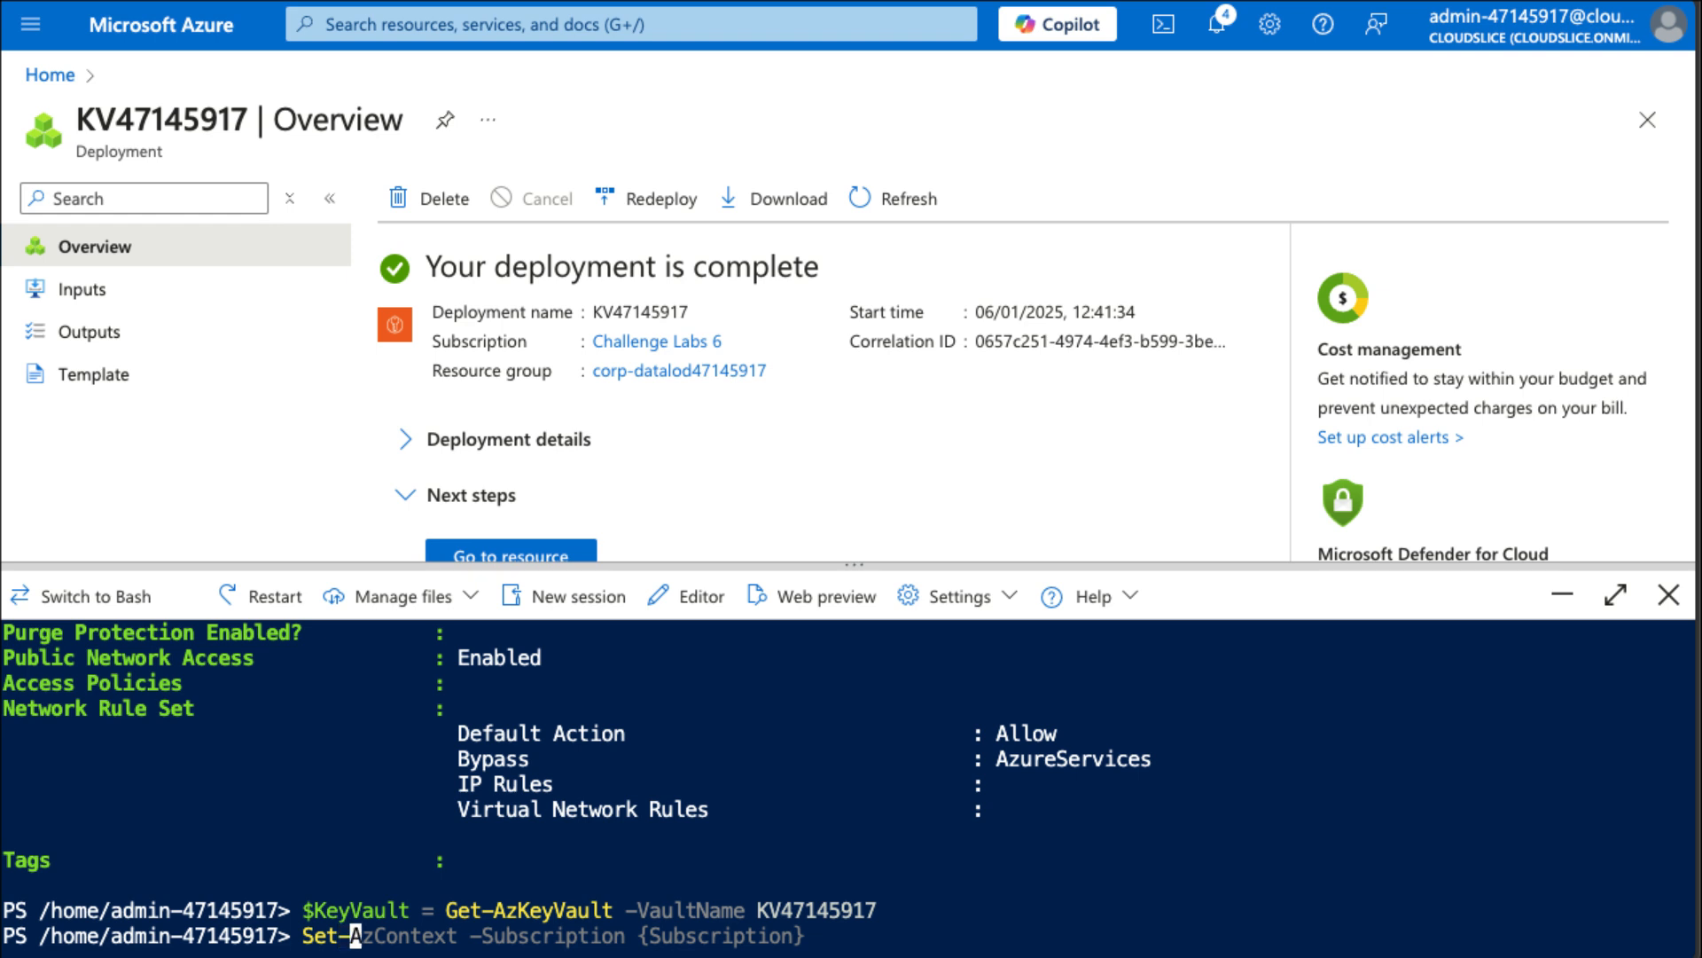
pyautogui.write('AzVMD')
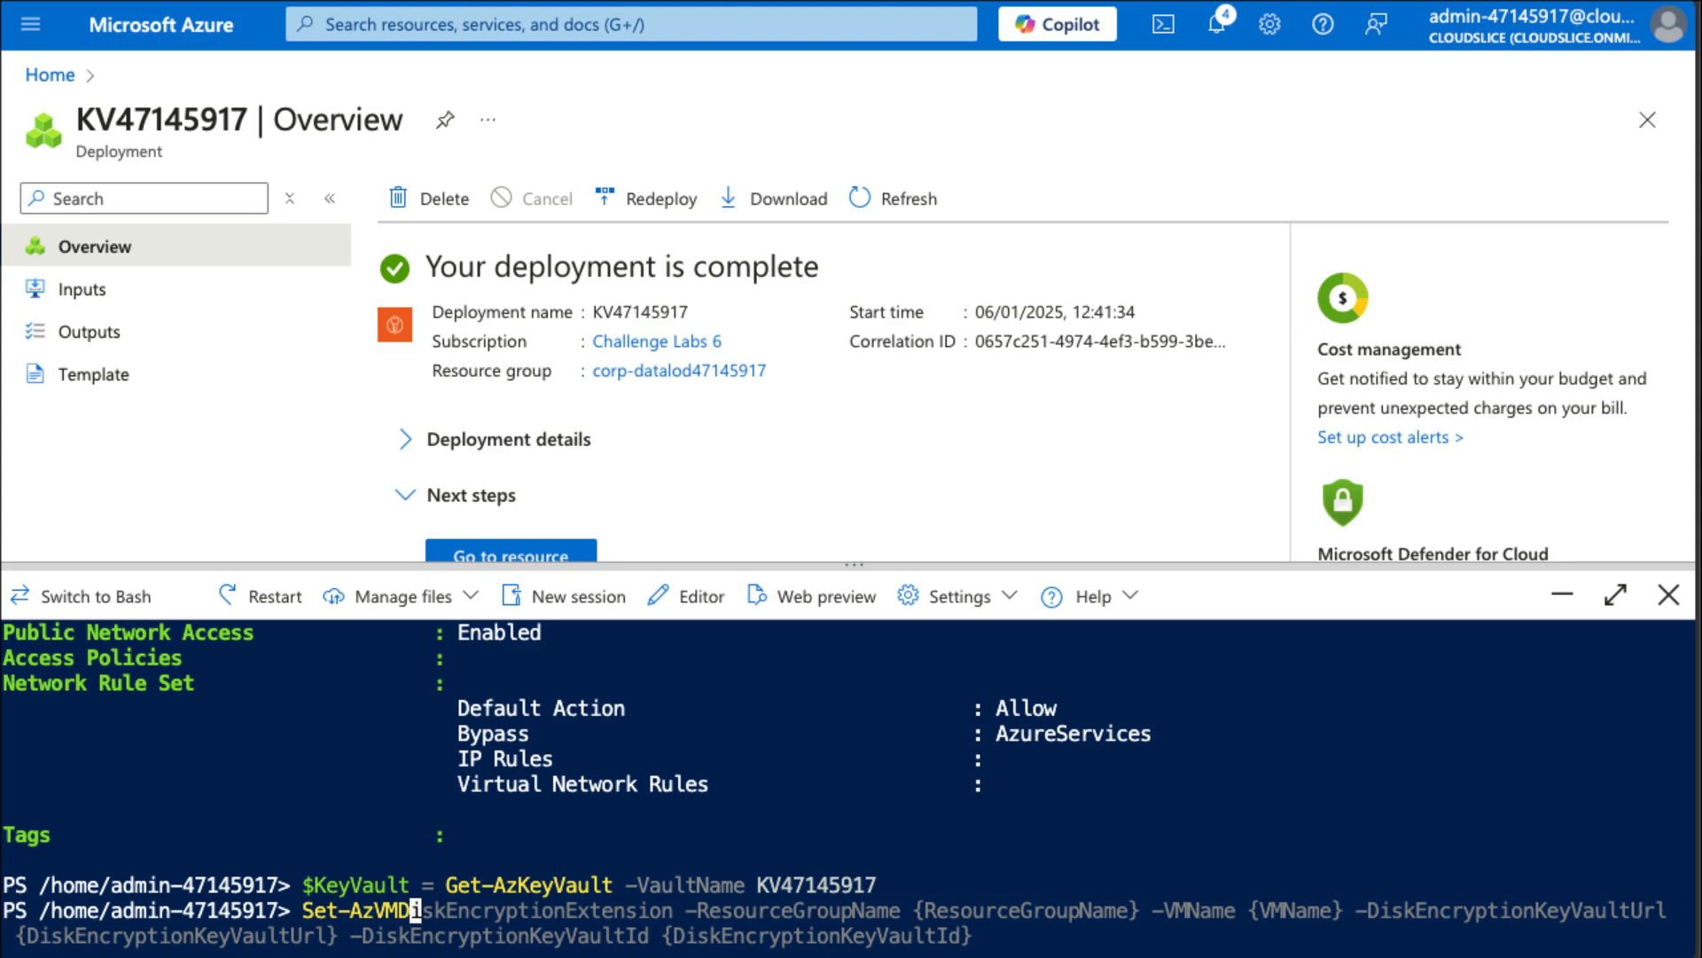
pyautogui.press('Tab')
pyautogui.write('i')
pyautogui.write('s')
pyautogui.press('Tab')
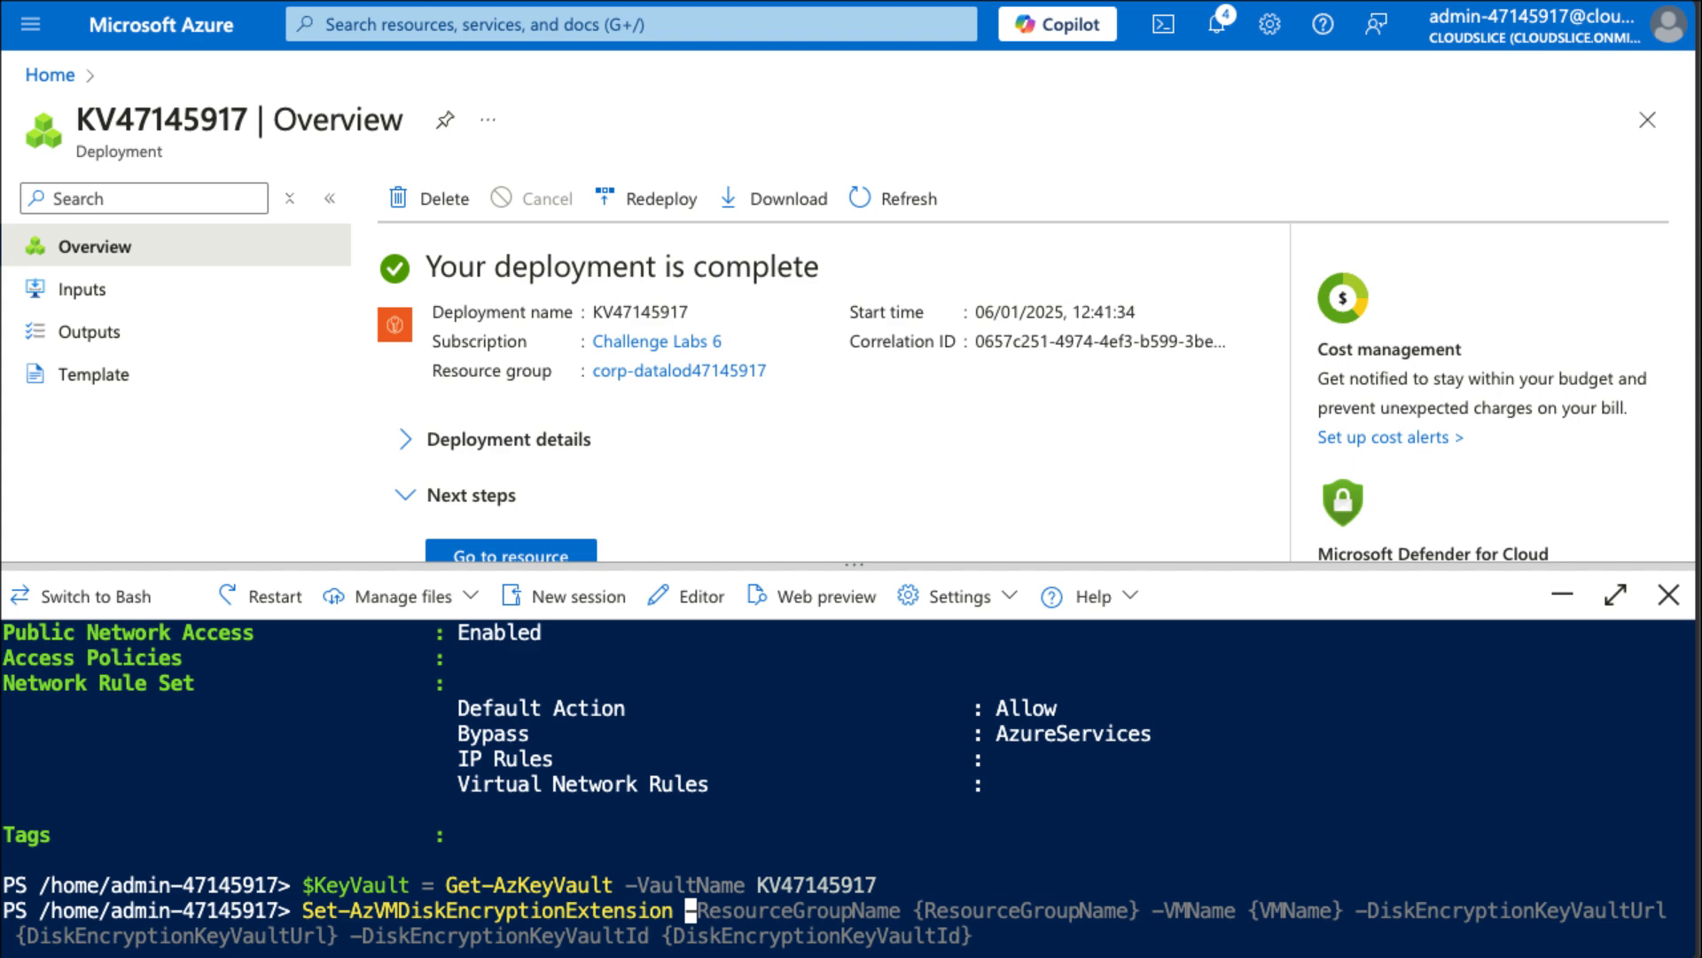
pyautogui.write('-ResourceG')
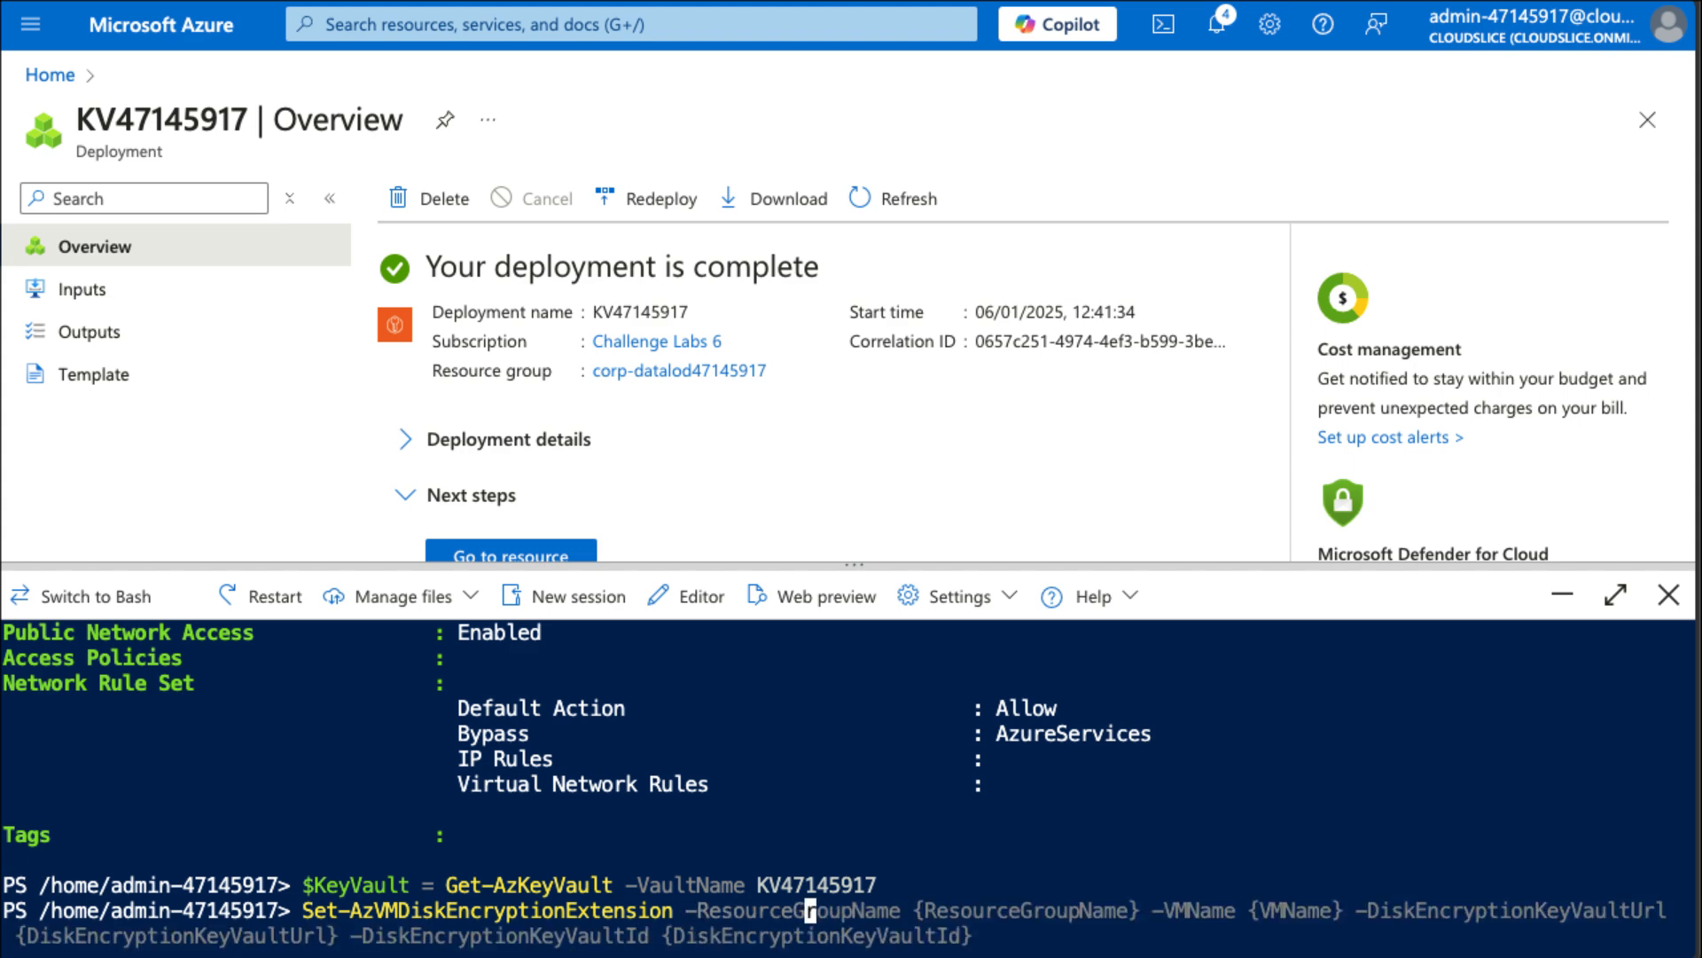
pyautogui.press('Tab')
pyautogui.moveTo(795, 374); pyautogui.dragTo(591, 376)
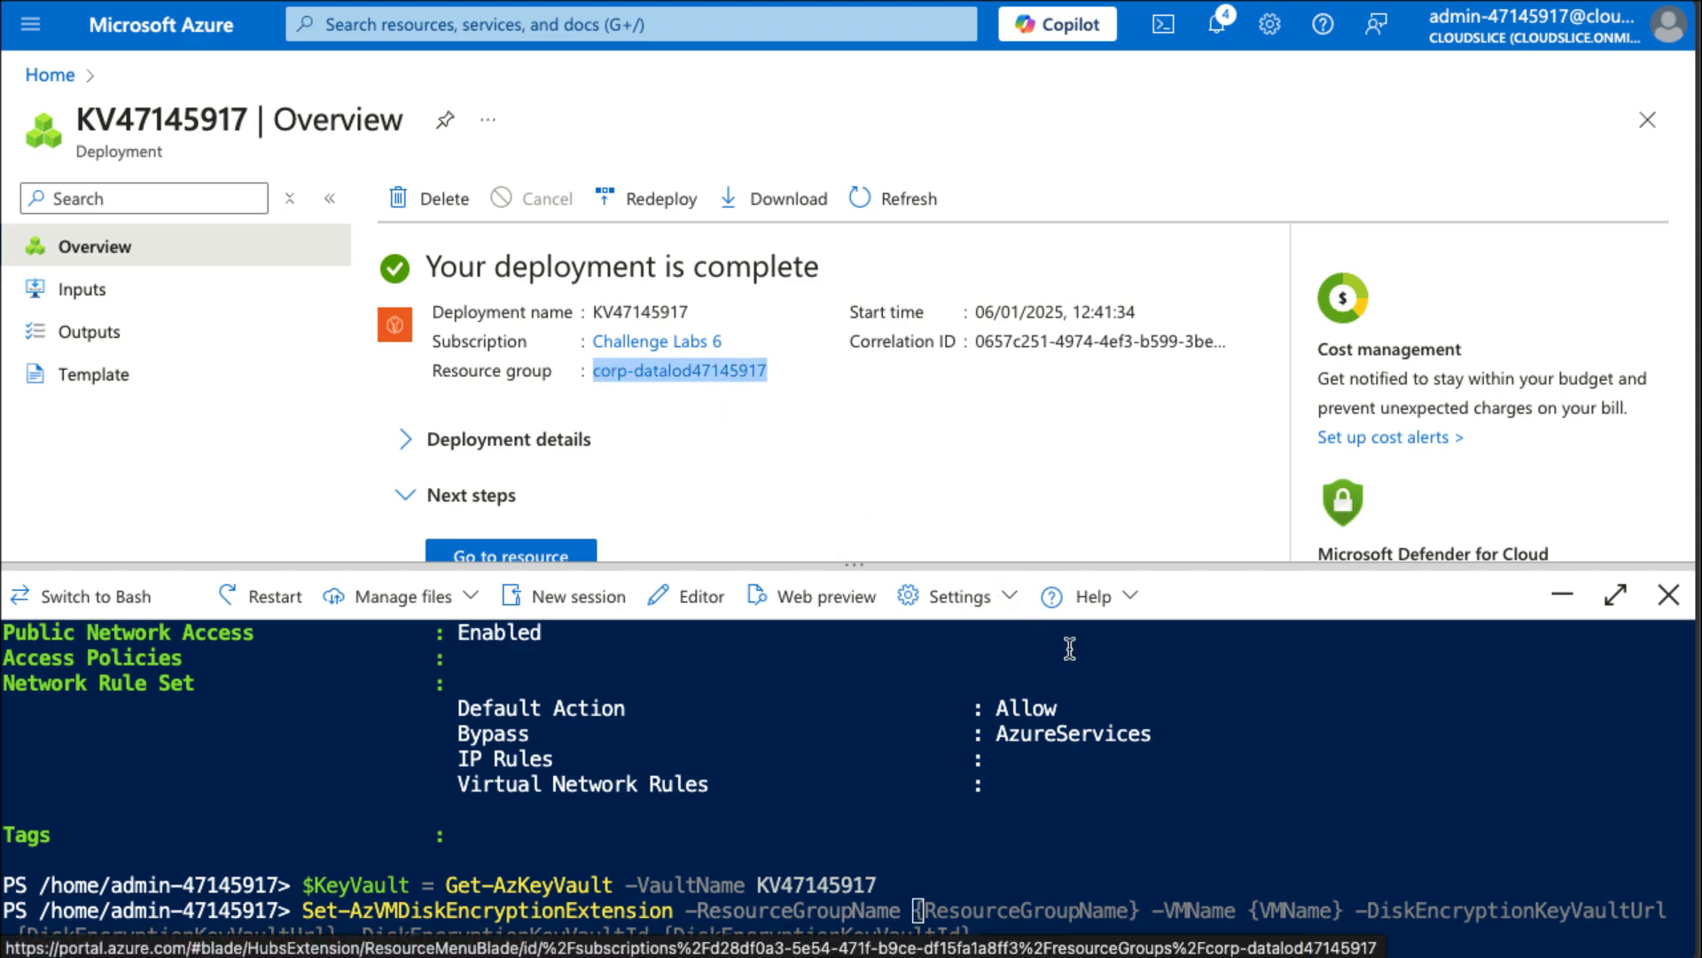
pyautogui.click(986, 795)
pyautogui.write('corp-datalod47145917')
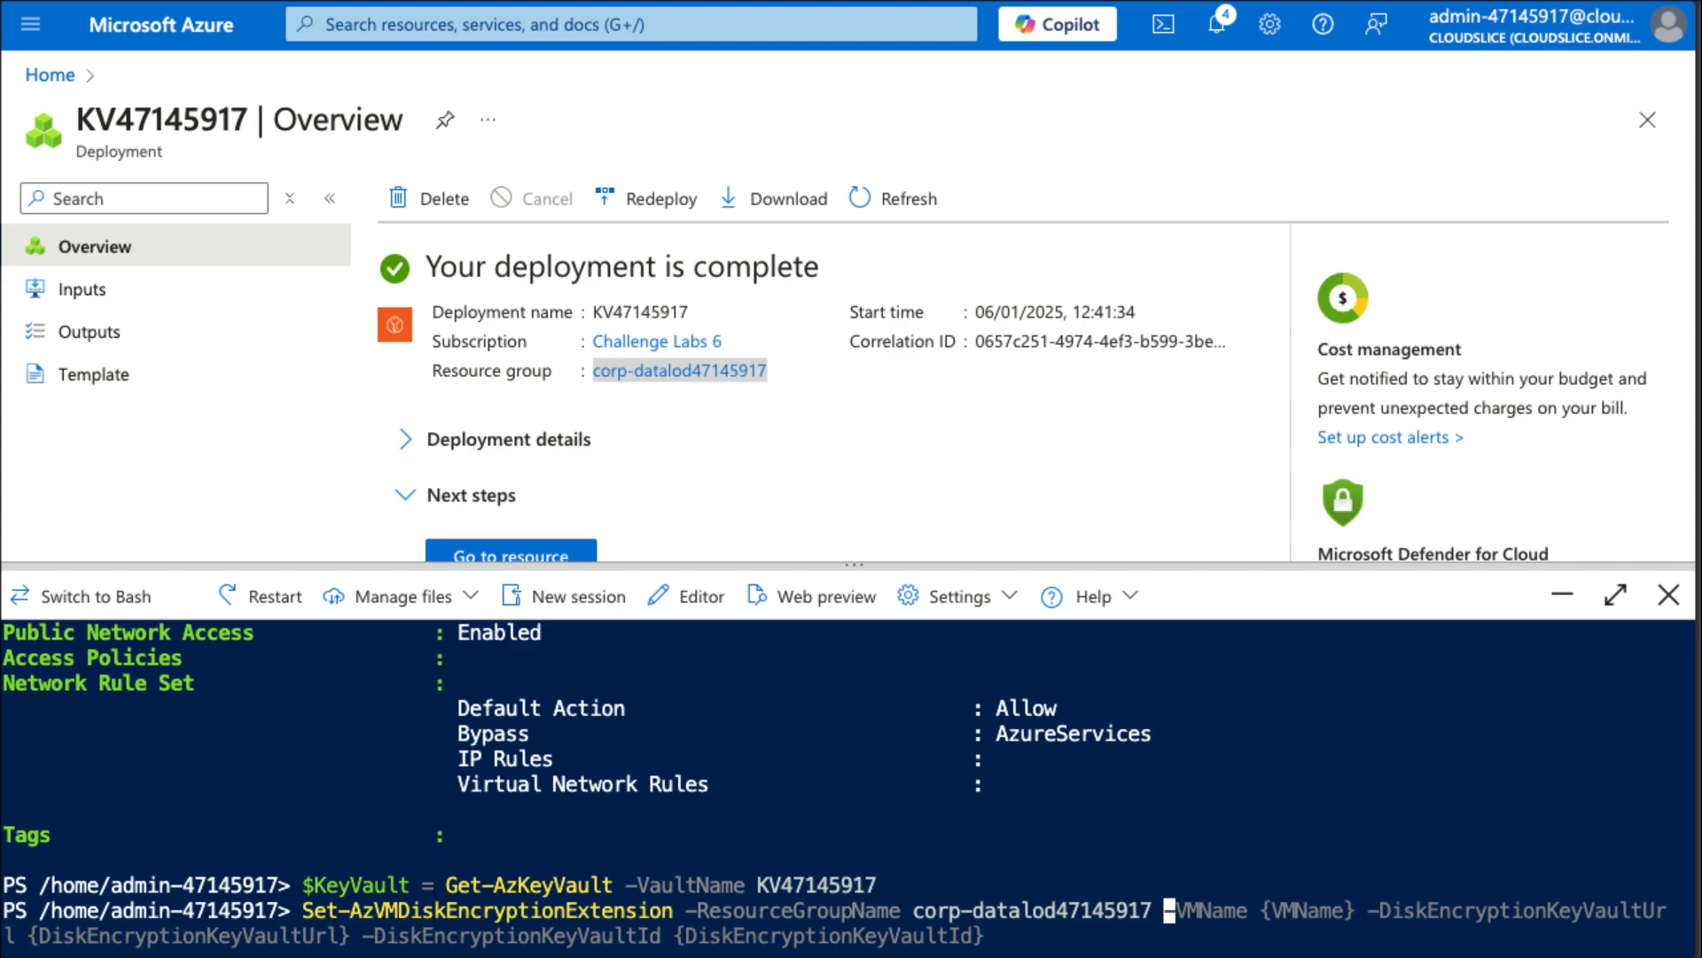
# Add -VMName webVM1 and -DiskEncryptionKeyVaultUrl $KeyVault.VaultUri to the encryption command.
pyautogui.write('-VMName we')
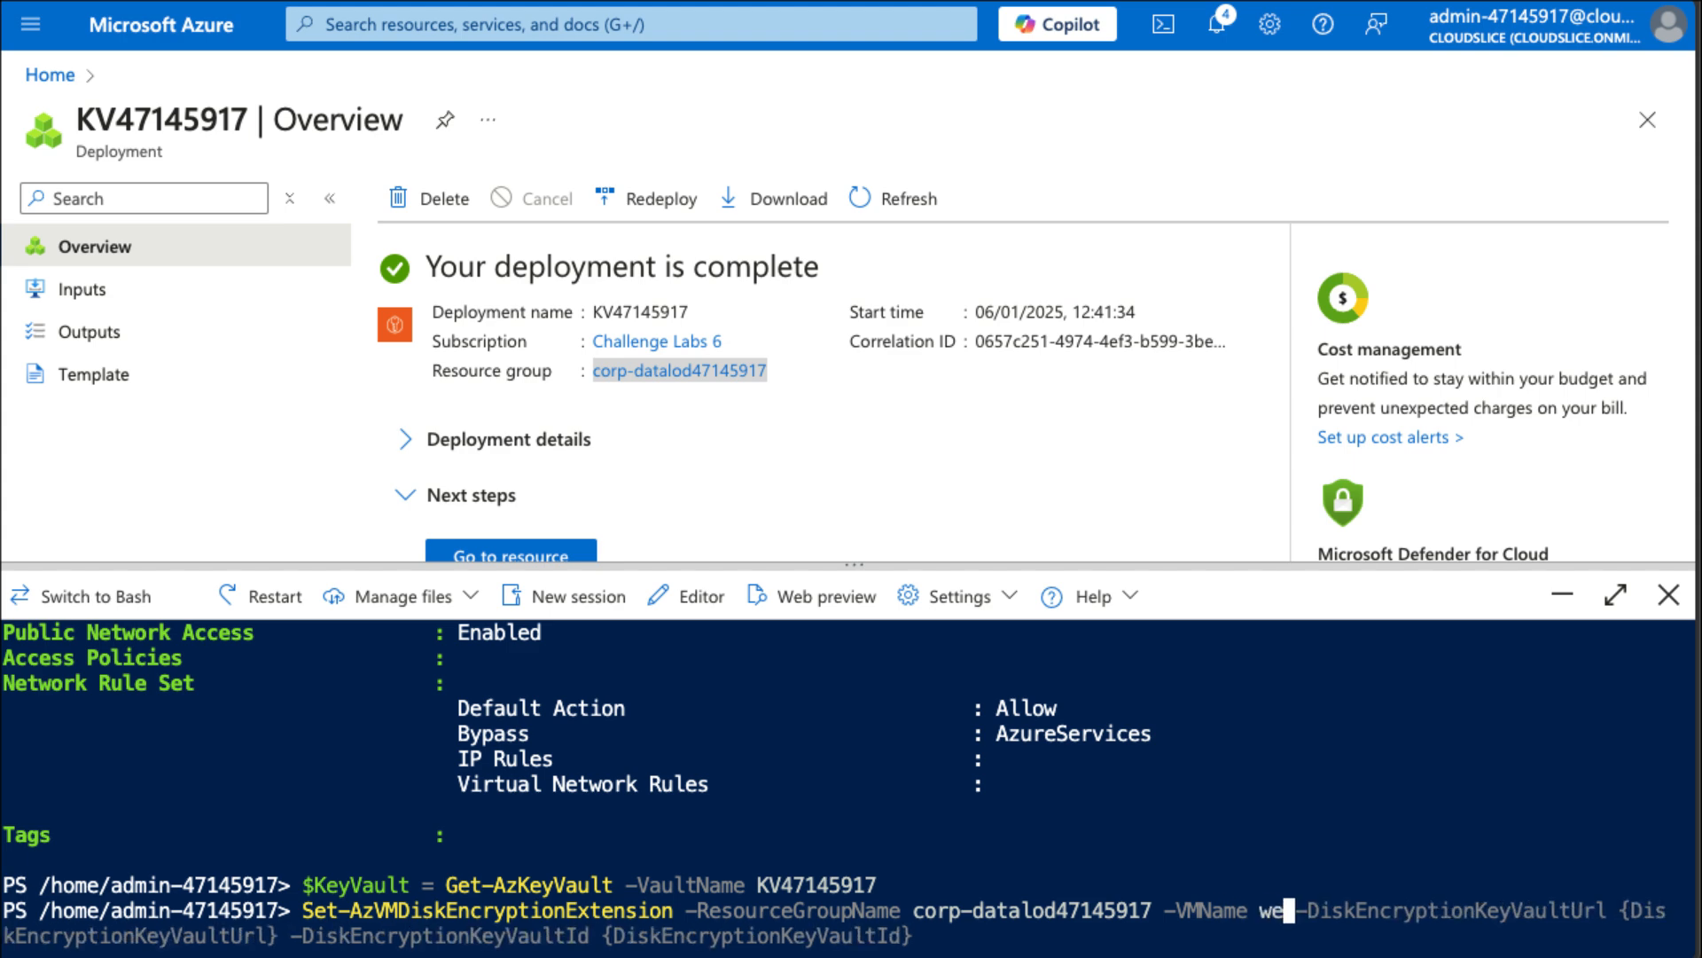
pyautogui.write('bVM1')
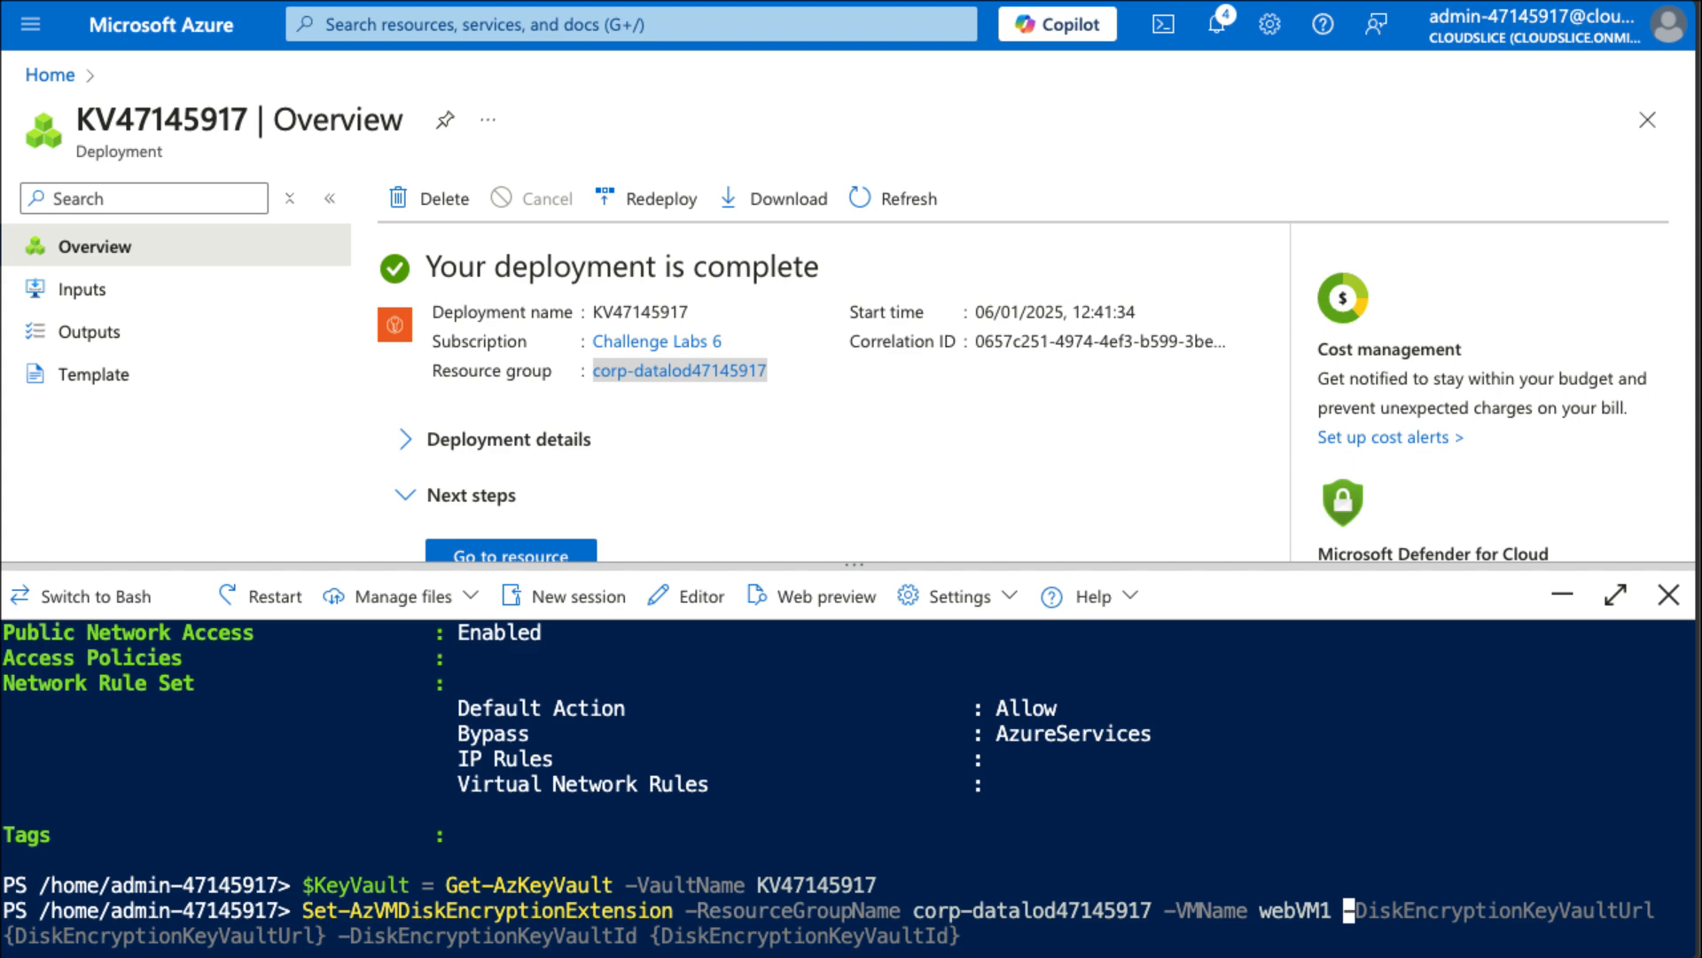
pyautogui.write('-Dis')
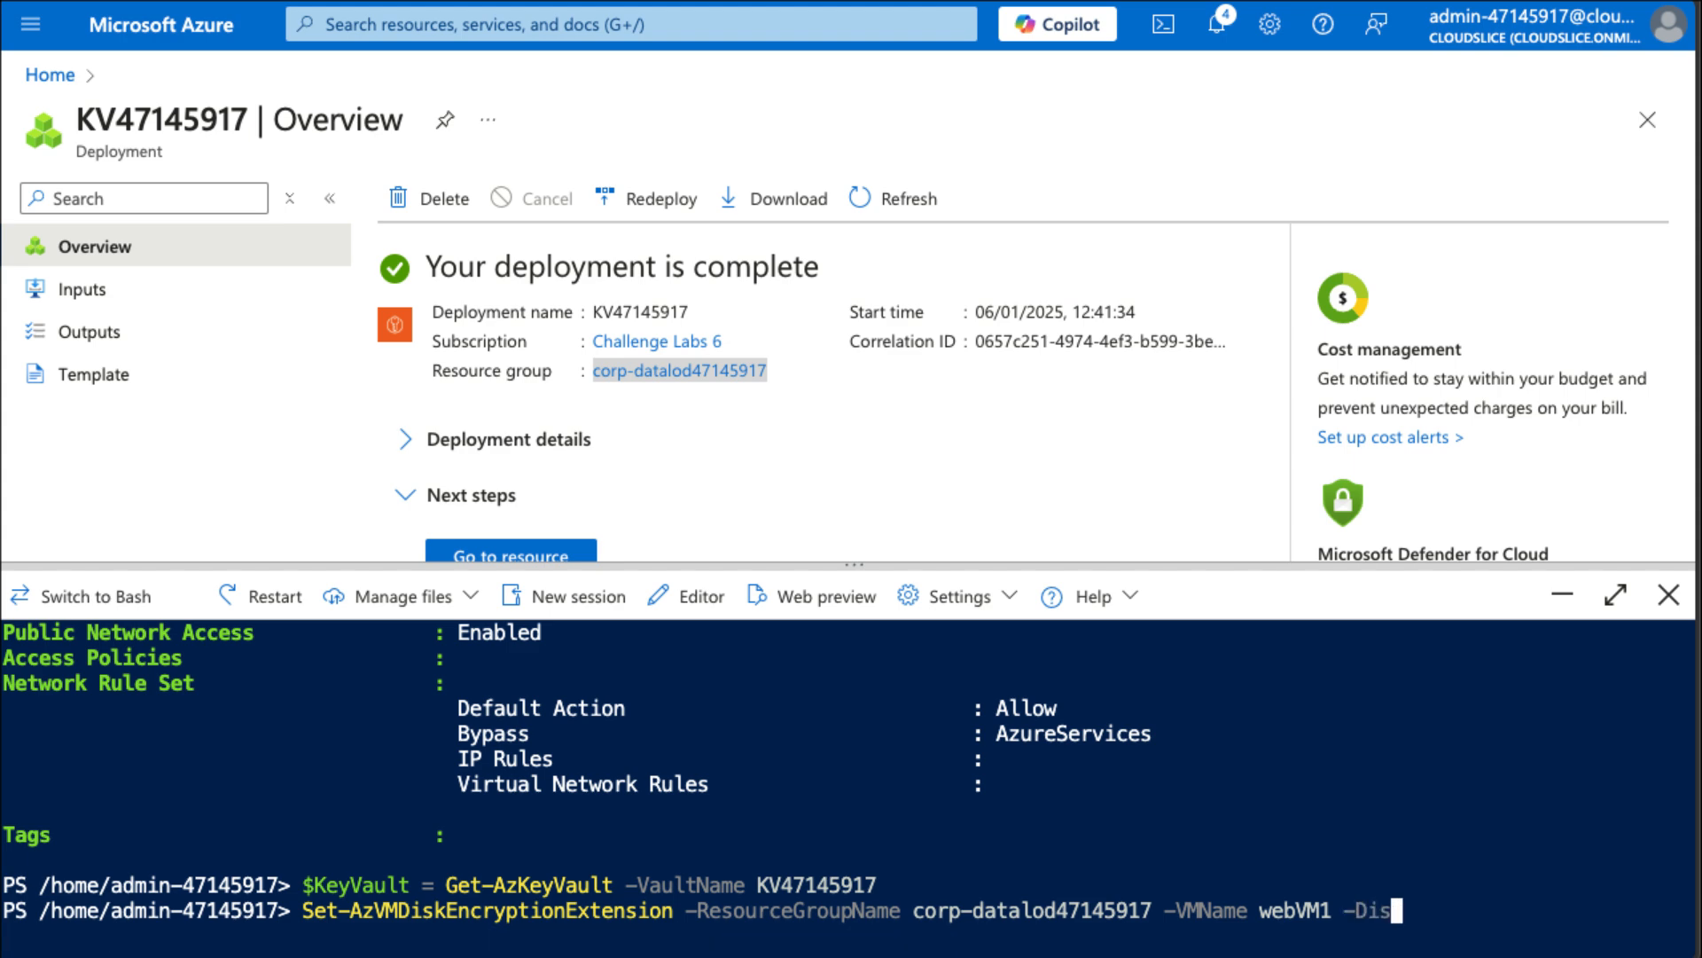
pyautogui.press('Tab')
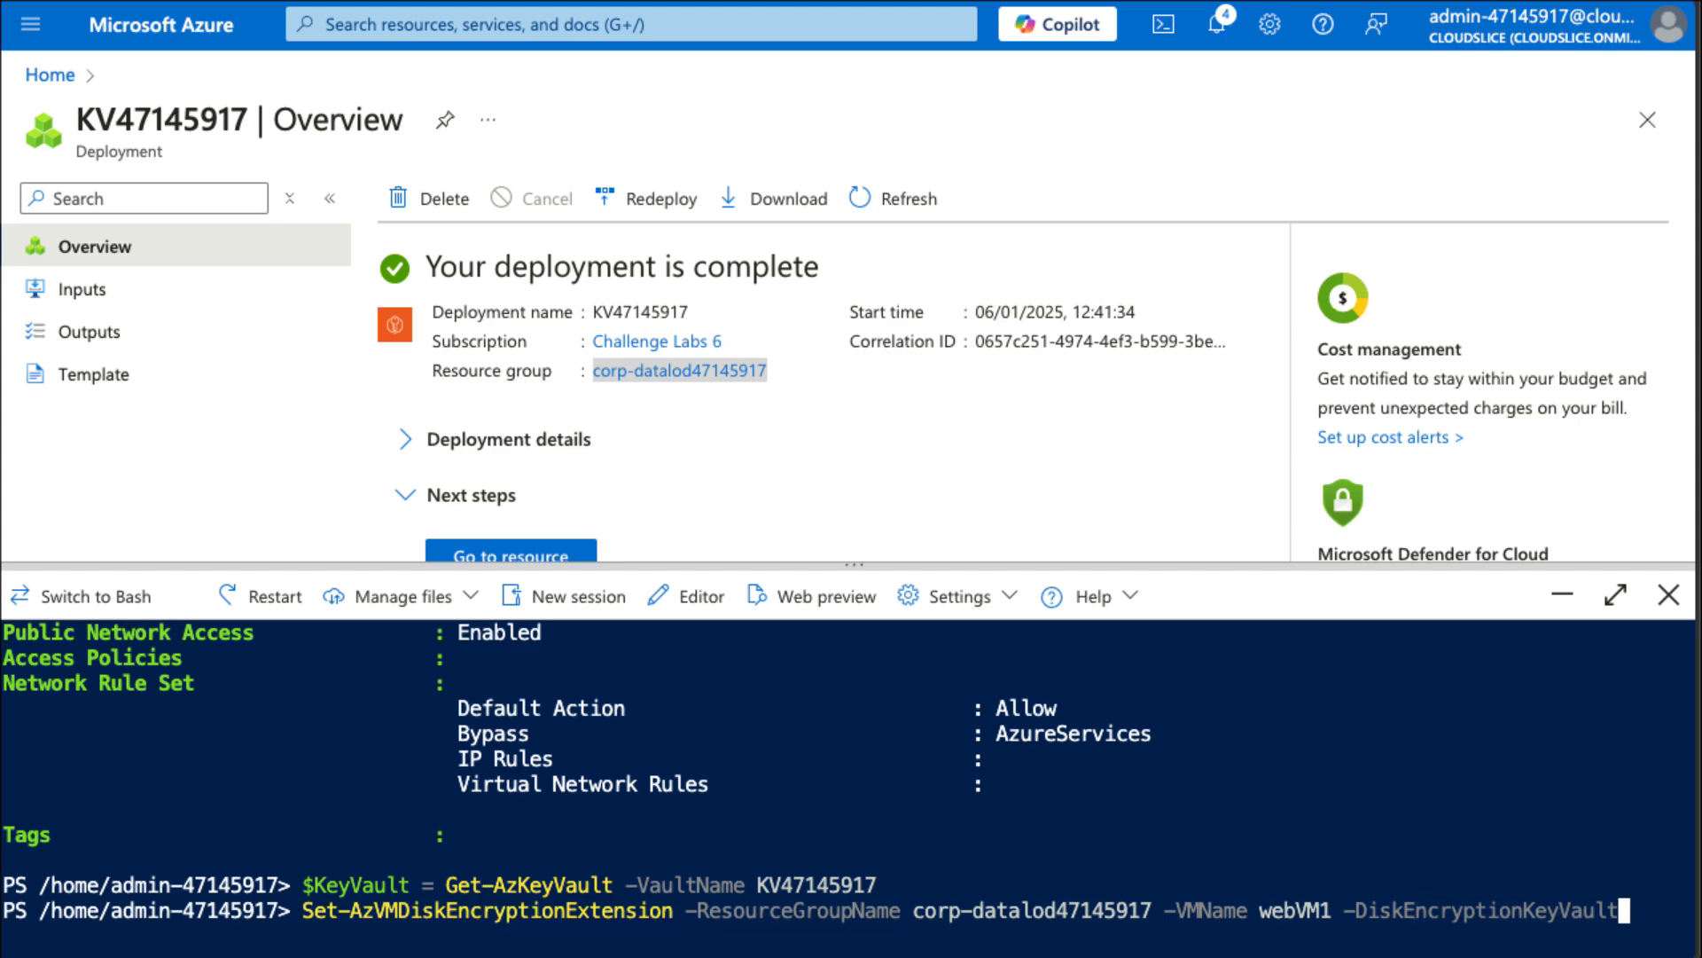
pyautogui.press('Tab')
pyautogui.write('Url')
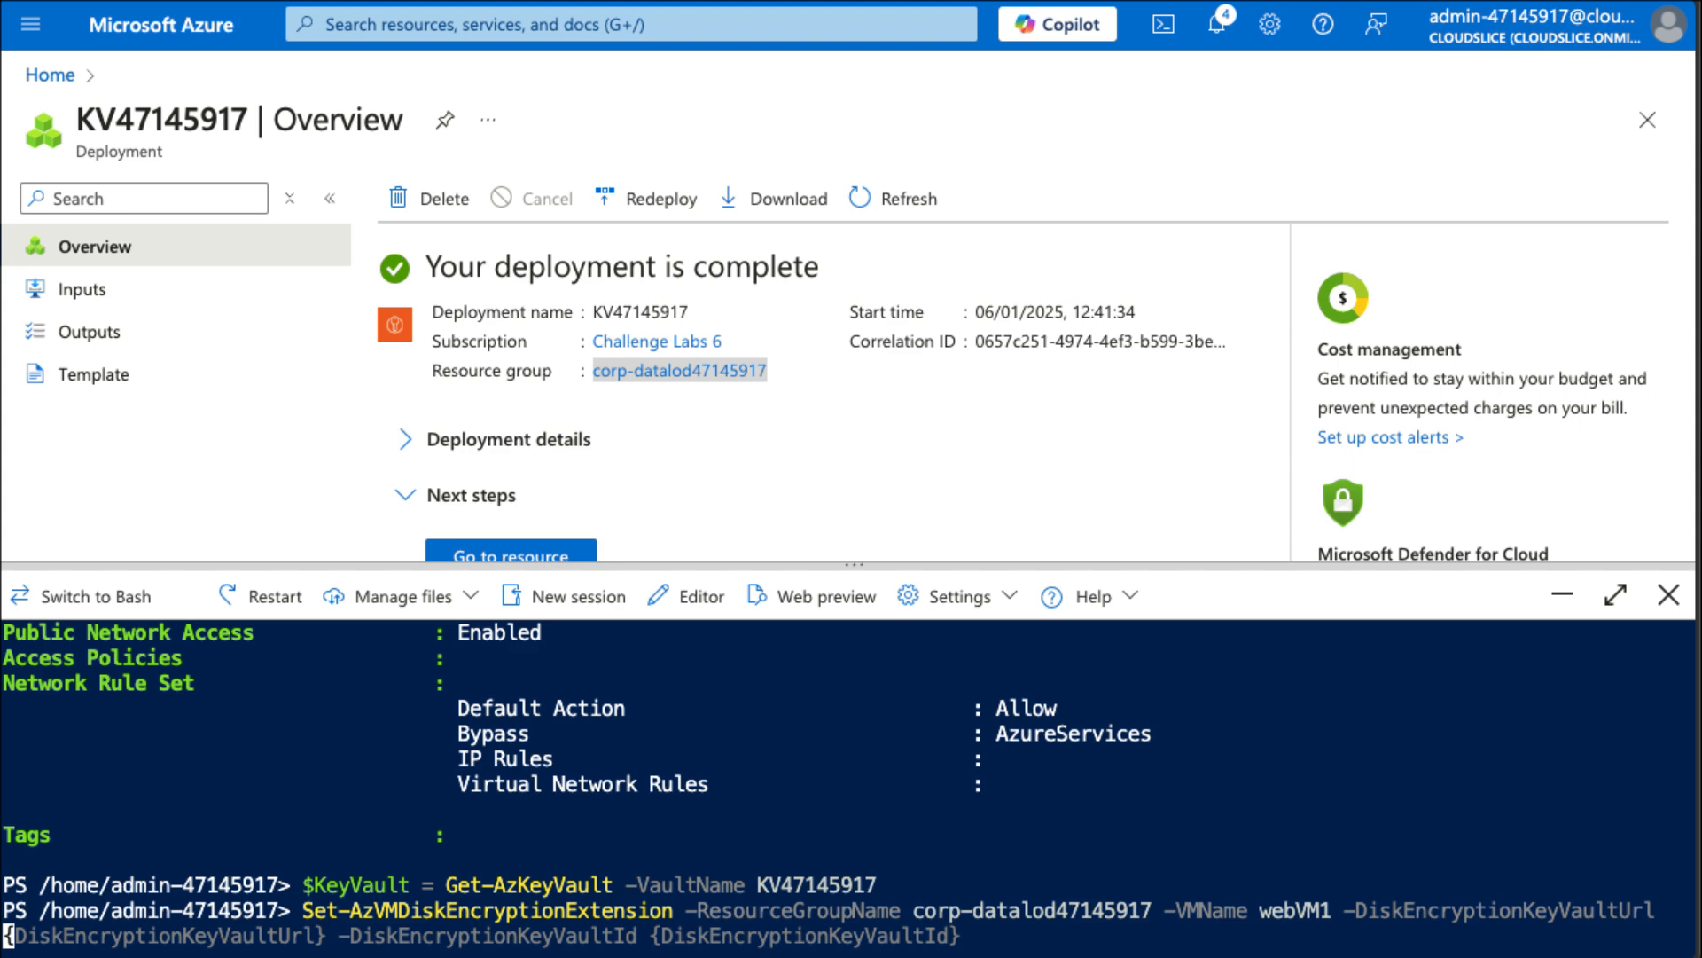
pyautogui.write(' $')
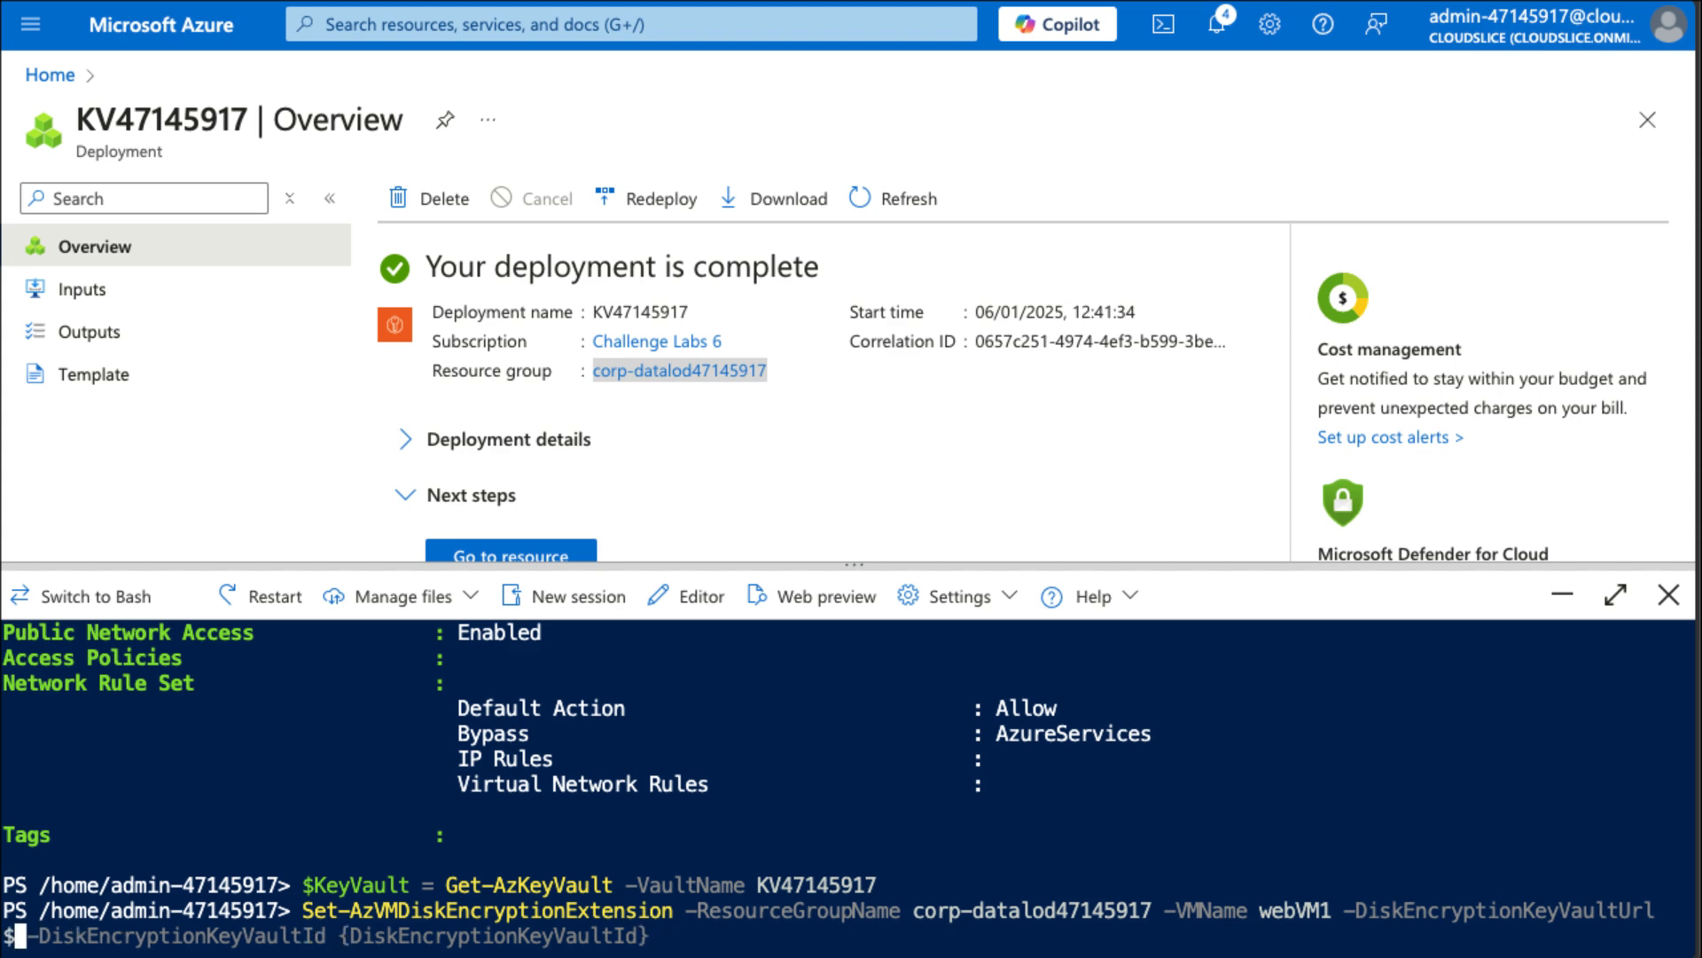
pyautogui.write('KeyVault')
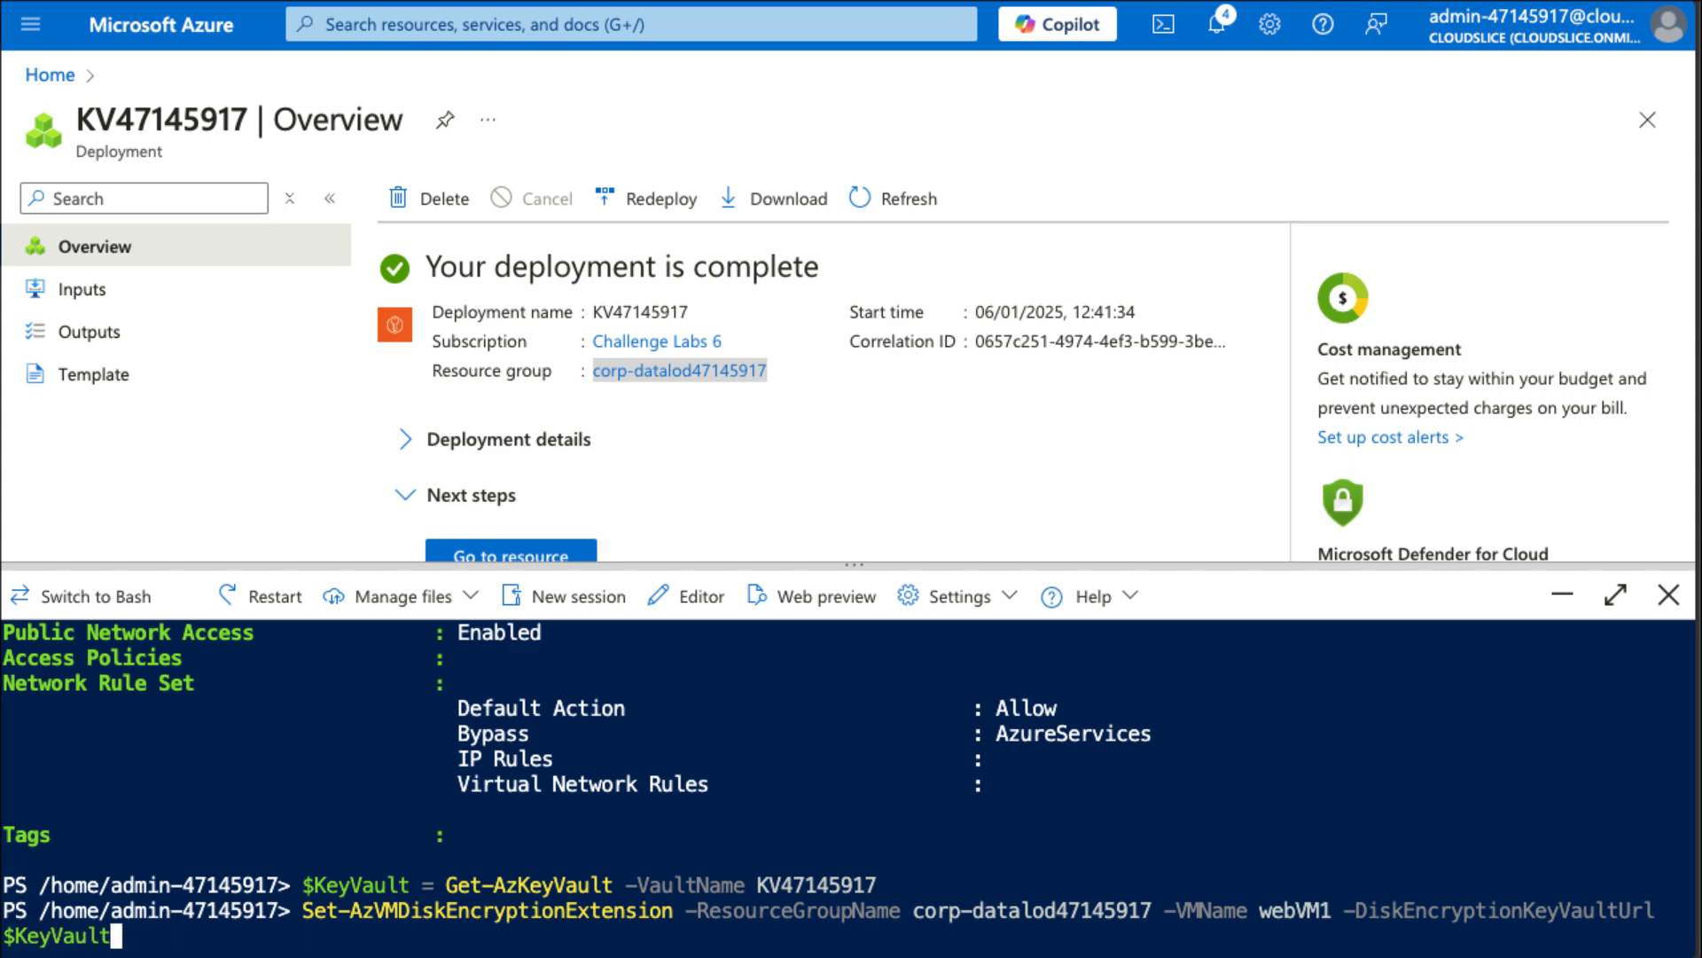
pyautogui.write('.VaultUri')
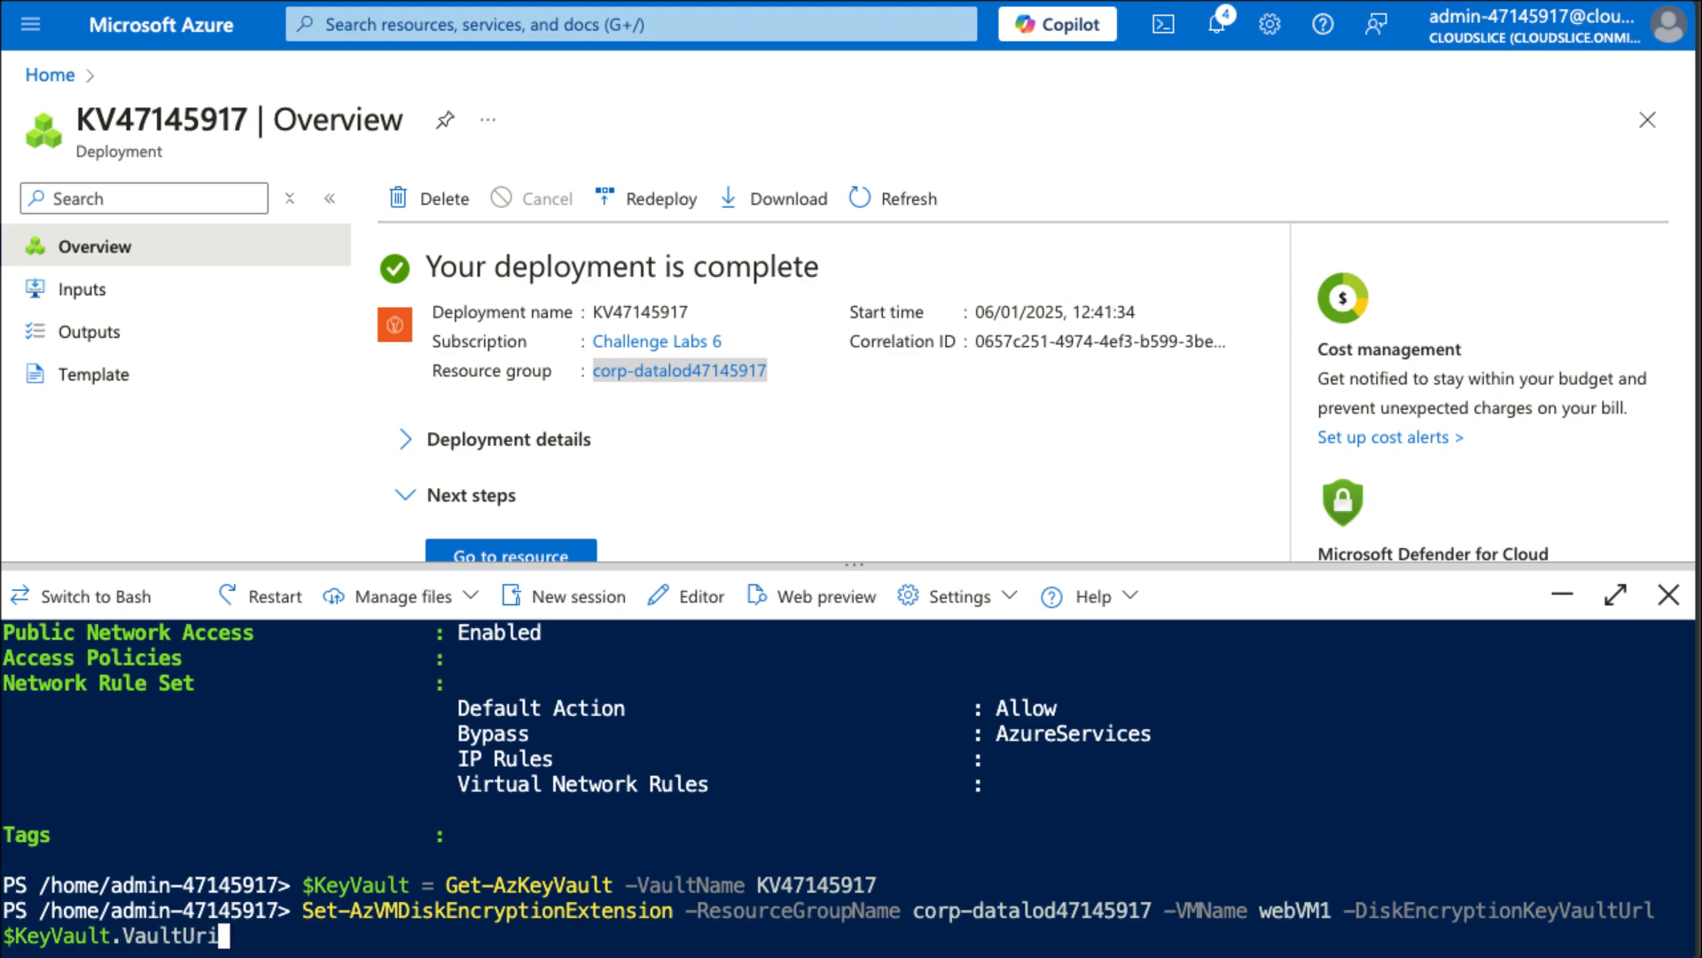
pyautogui.write(' -')
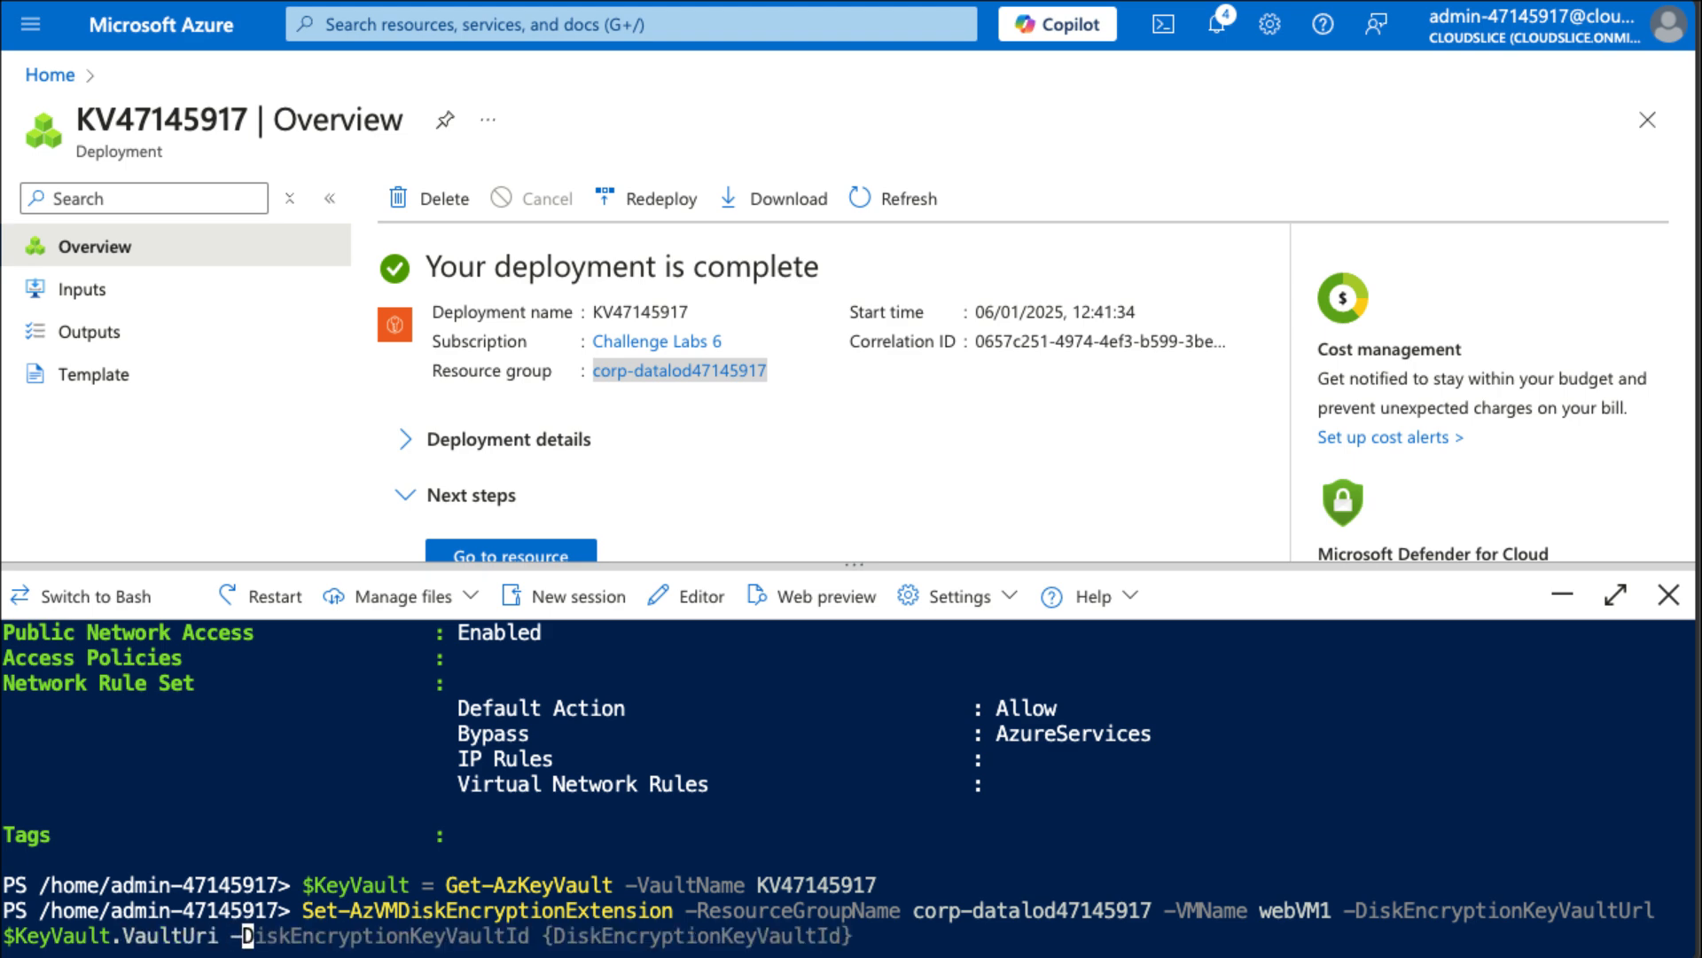
pyautogui.write('Di')
# Add -DiskEncryptionKeyVaultId $KeyVault.ResourceId, run the command, confirm with y, and close Cloud Shell.
pyautogui.press('Tab')
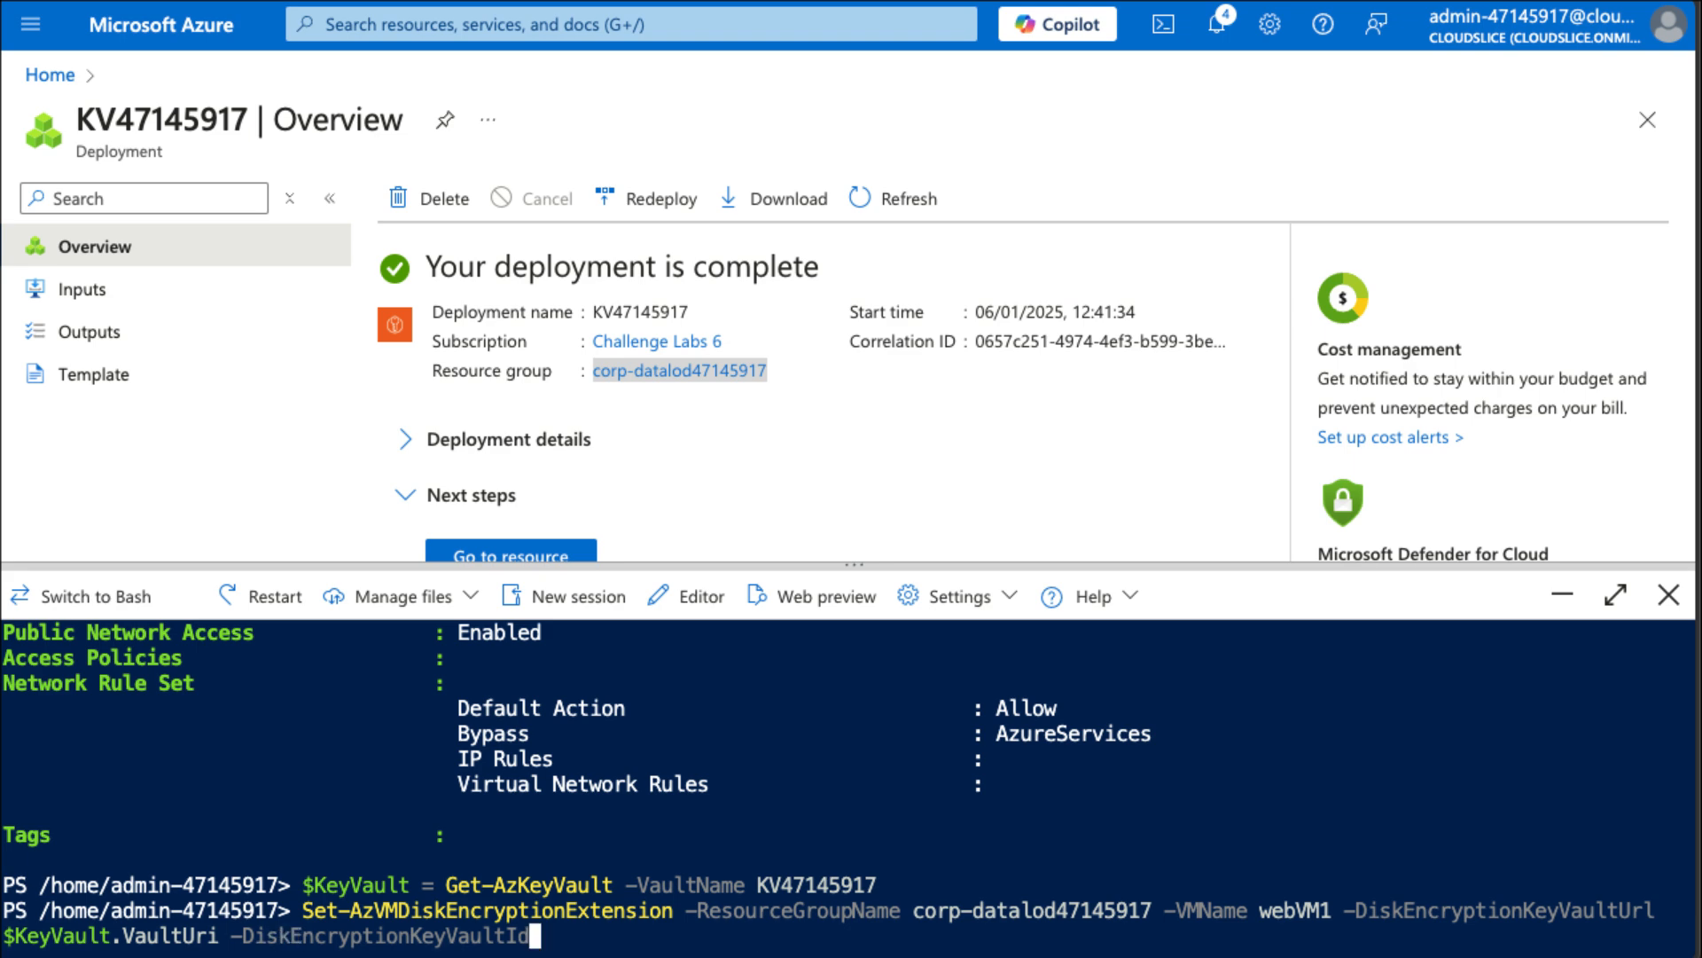
pyautogui.write('$')
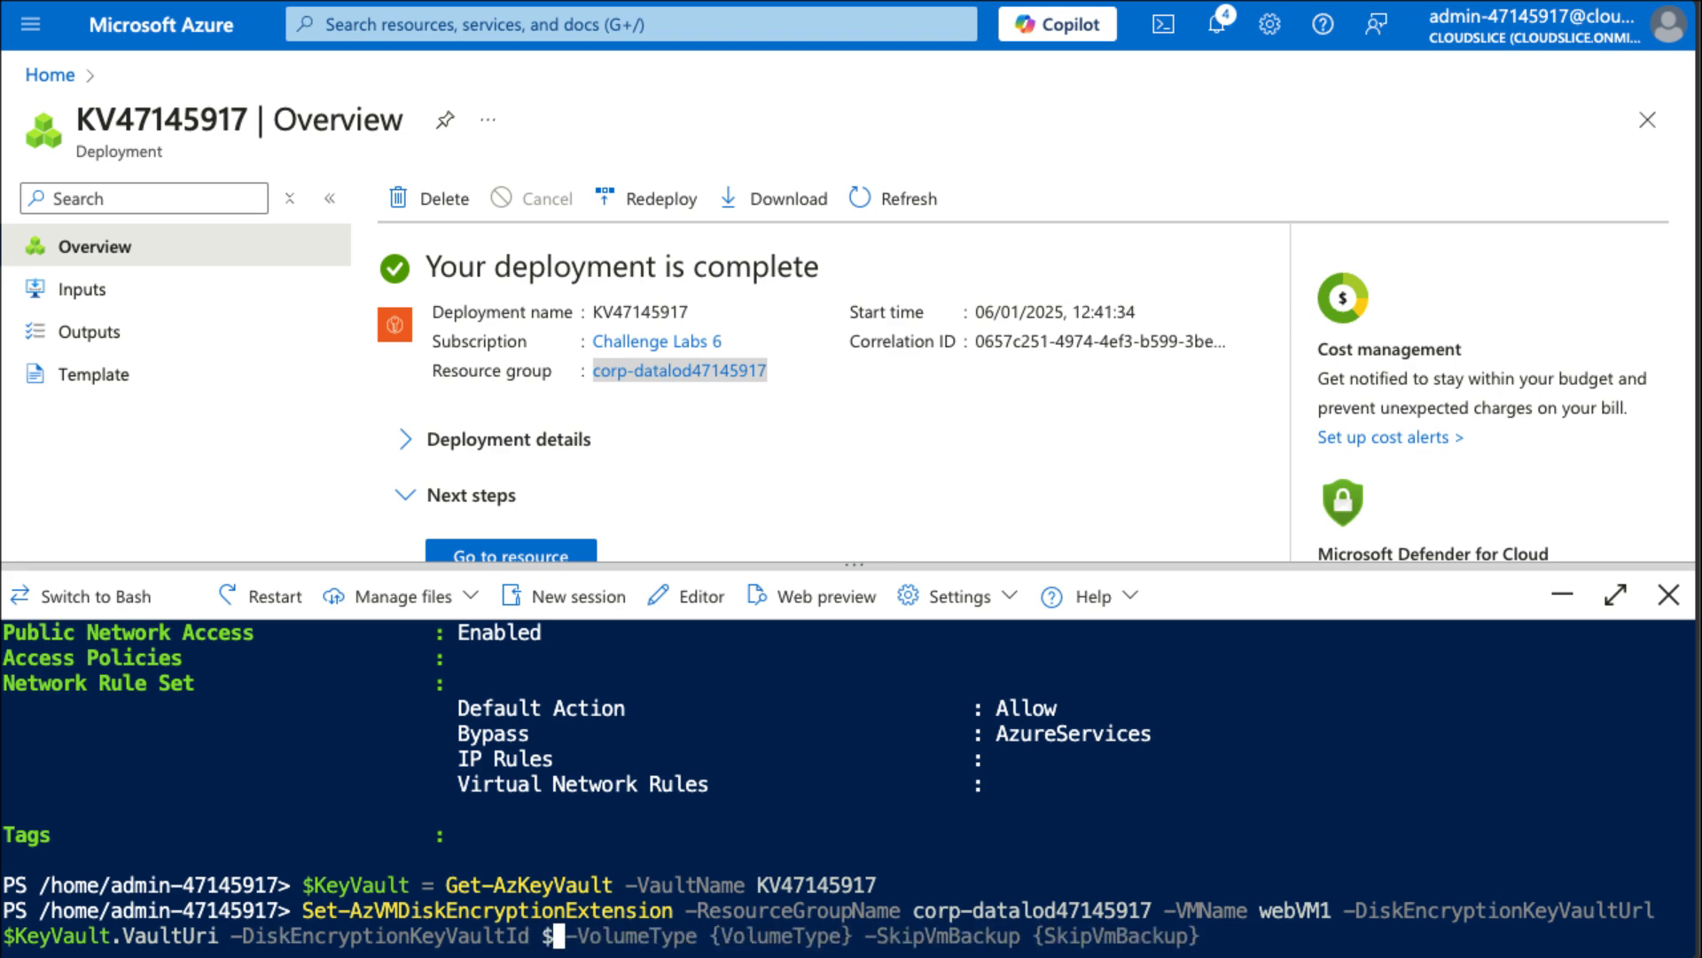
pyautogui.write('KeyVault')
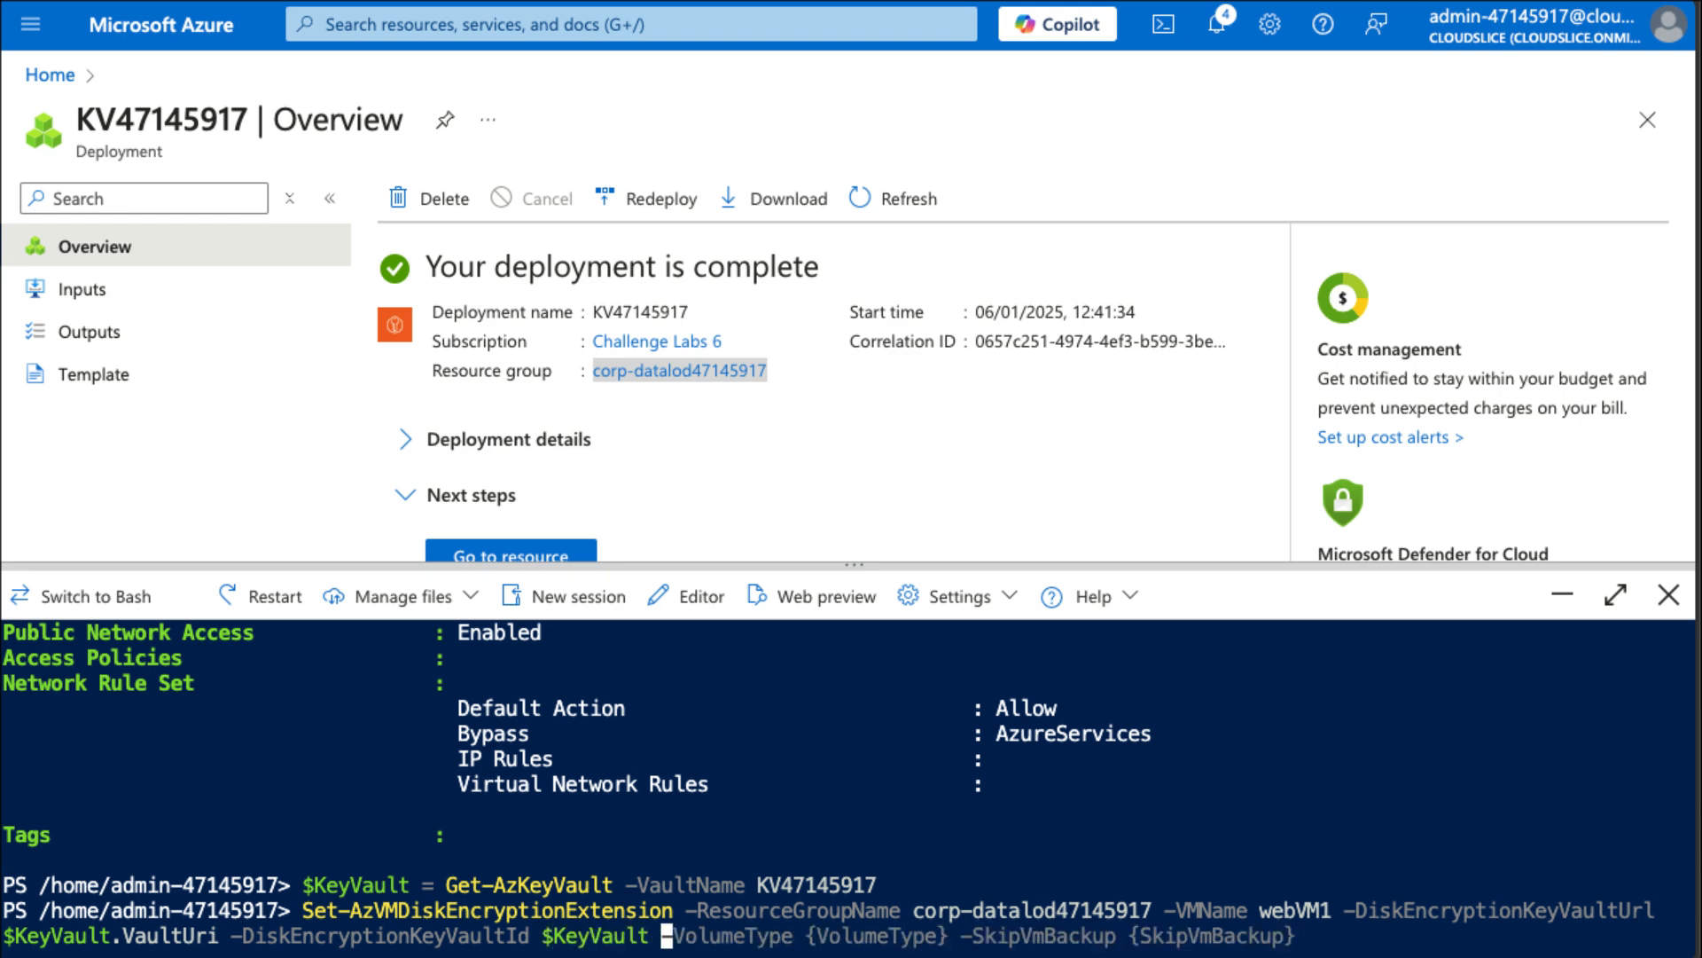
pyautogui.press('BackSpace')
pyautogui.write('.Resource')
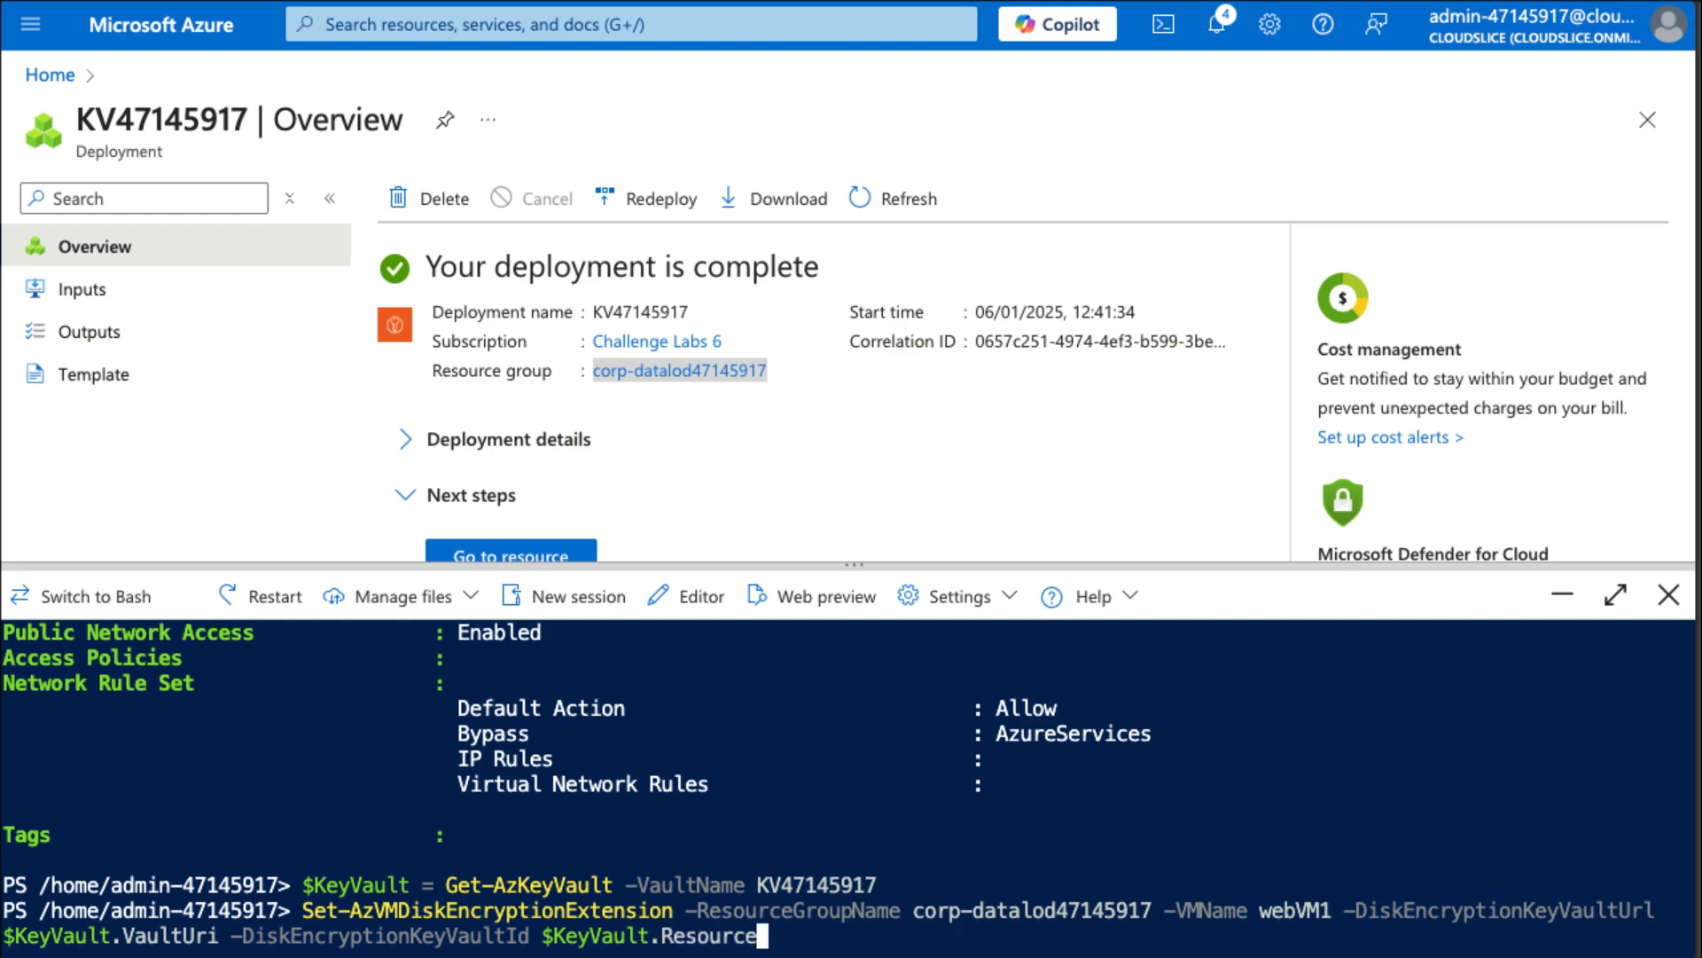
pyautogui.write('Id')
pyautogui.press('Return')
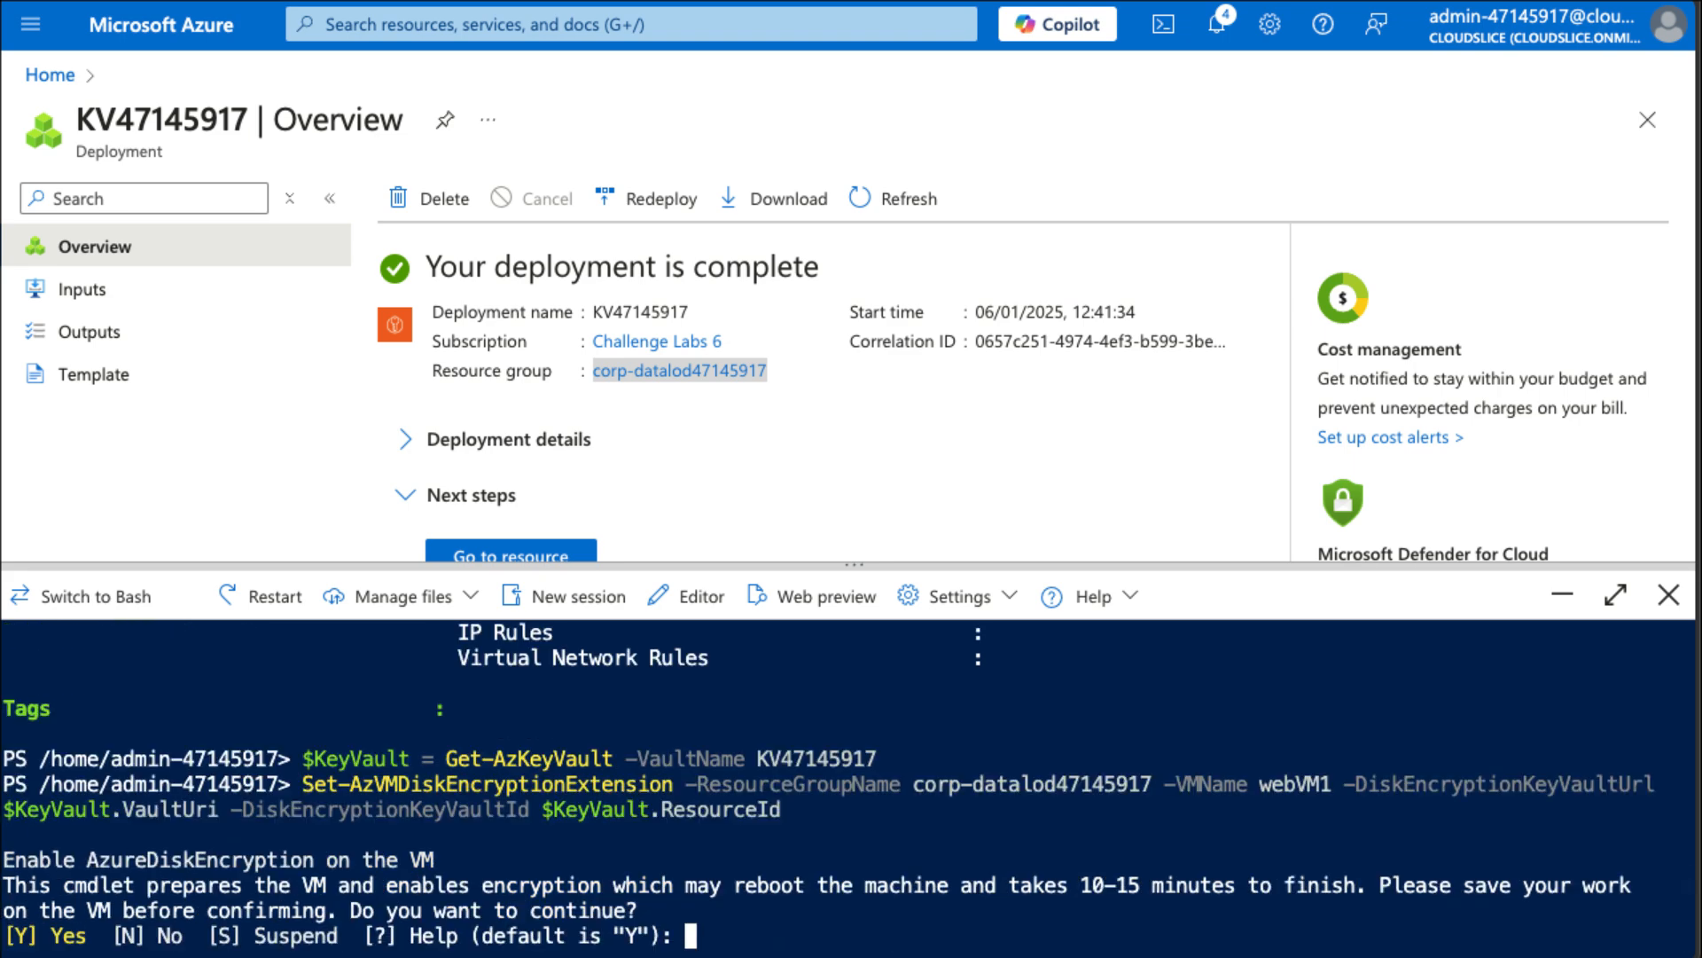
pyautogui.write('y')
pyautogui.press('Return')
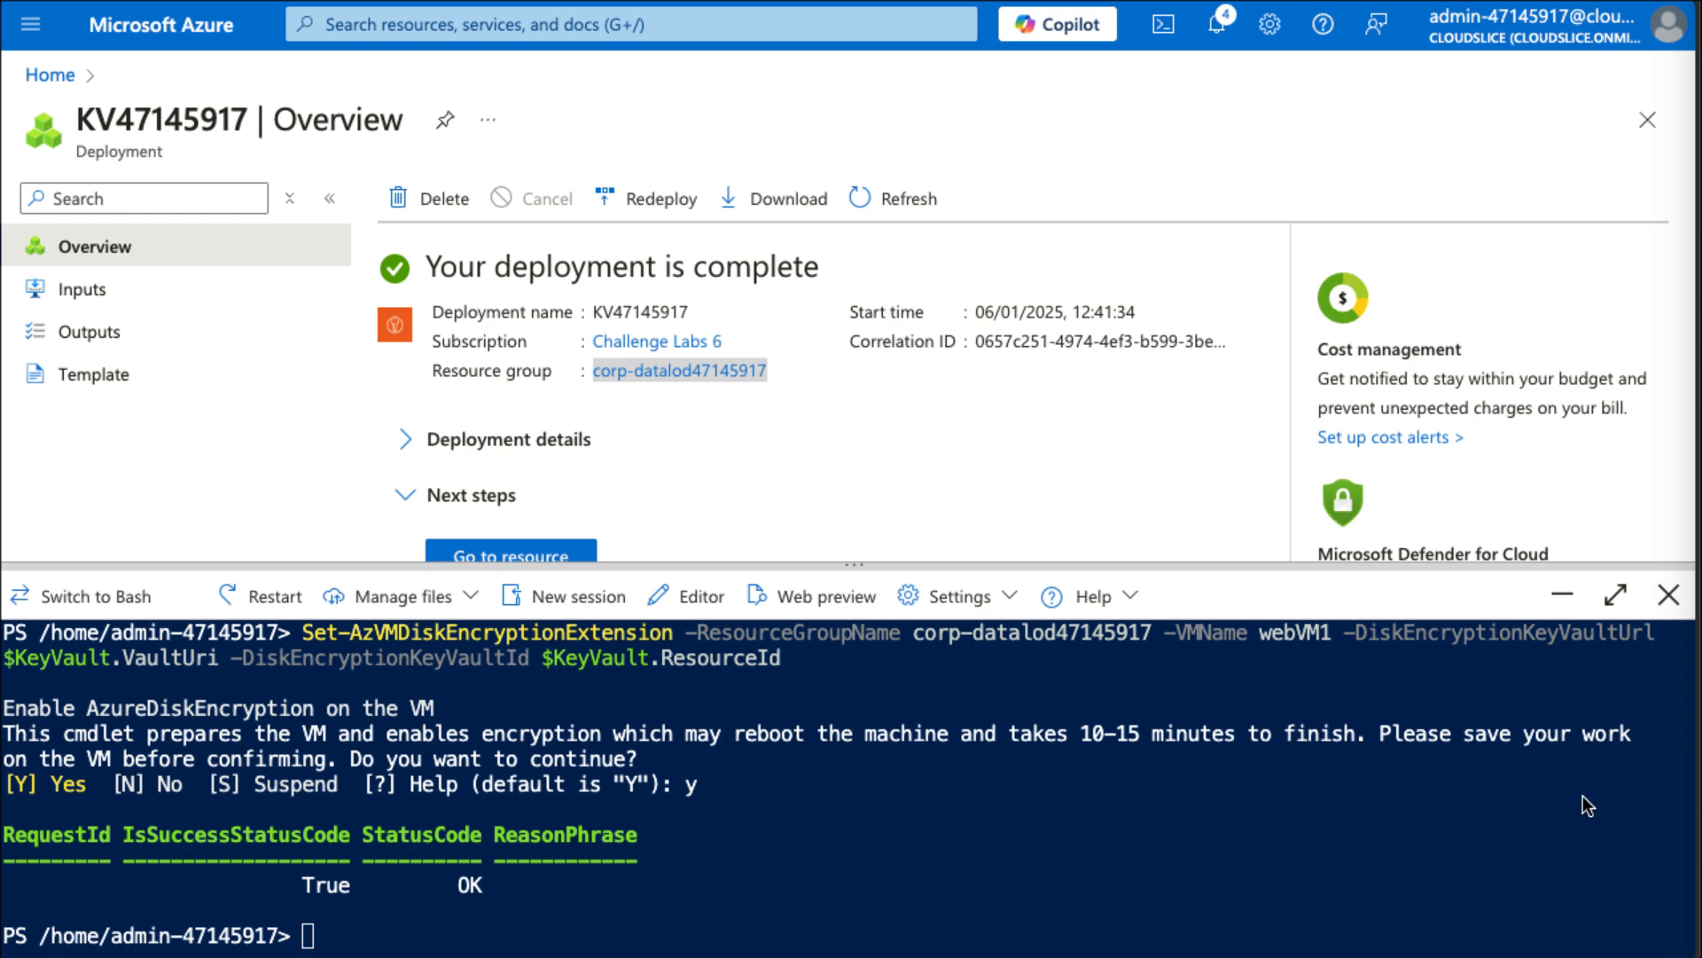
pyautogui.click(1667, 596)
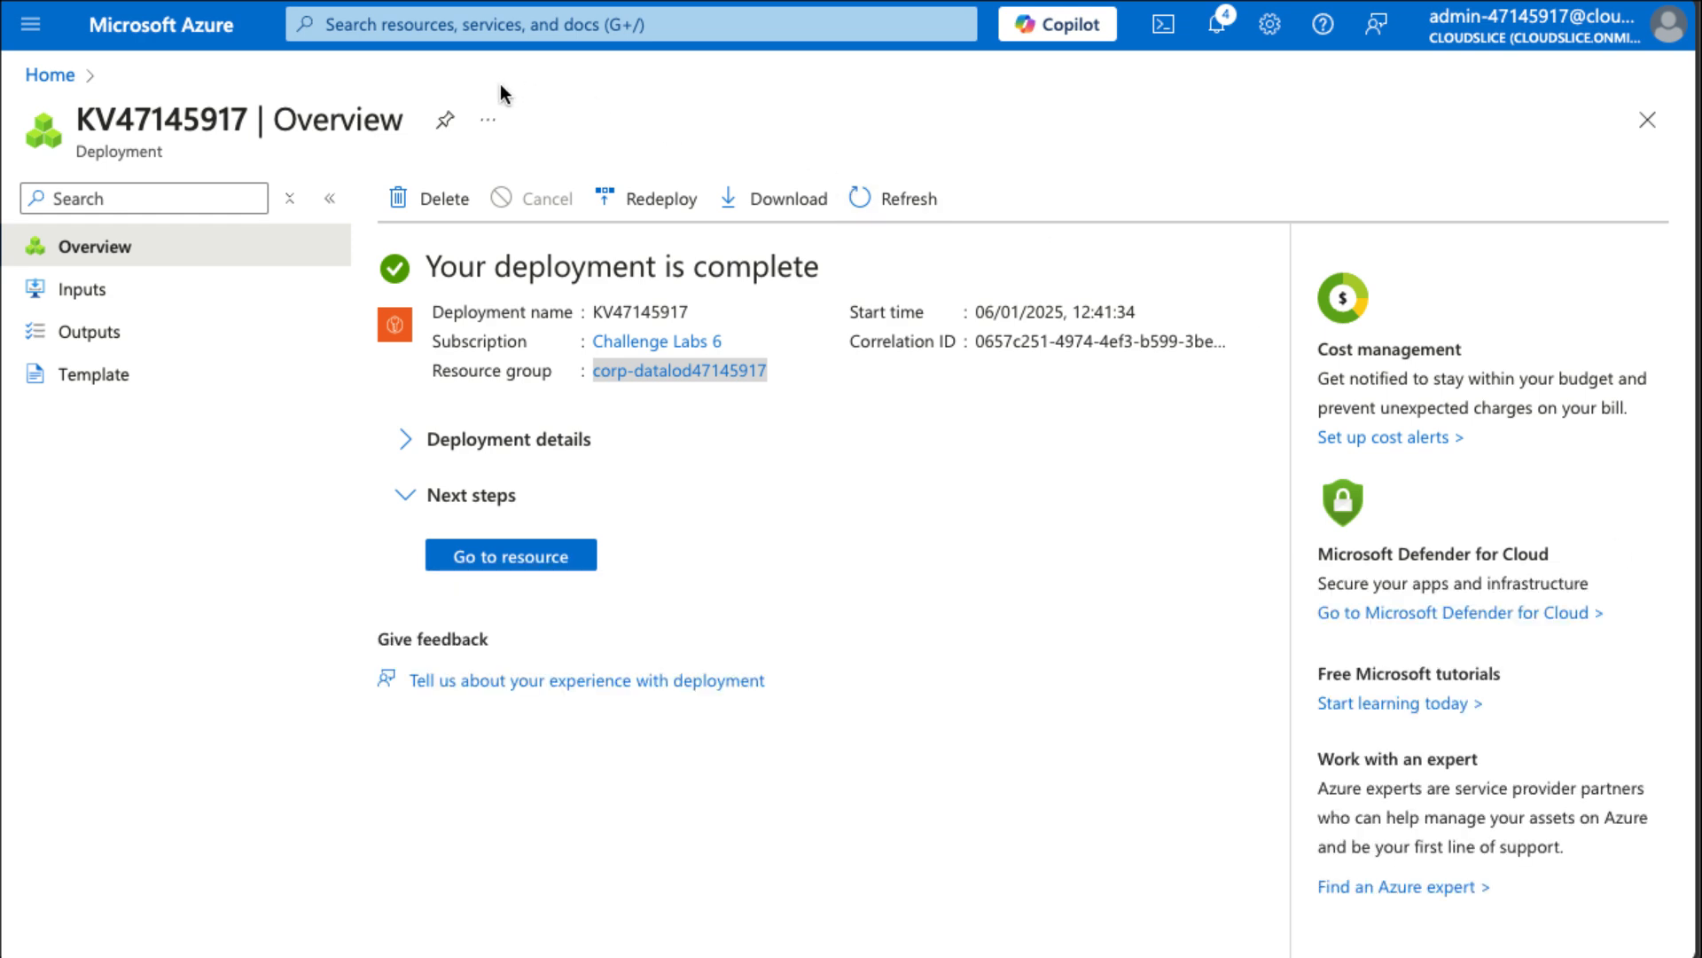
# Open App Services through the portal search and start creating a new web app.
pyautogui.click(504, 27)
pyautogui.write('app')
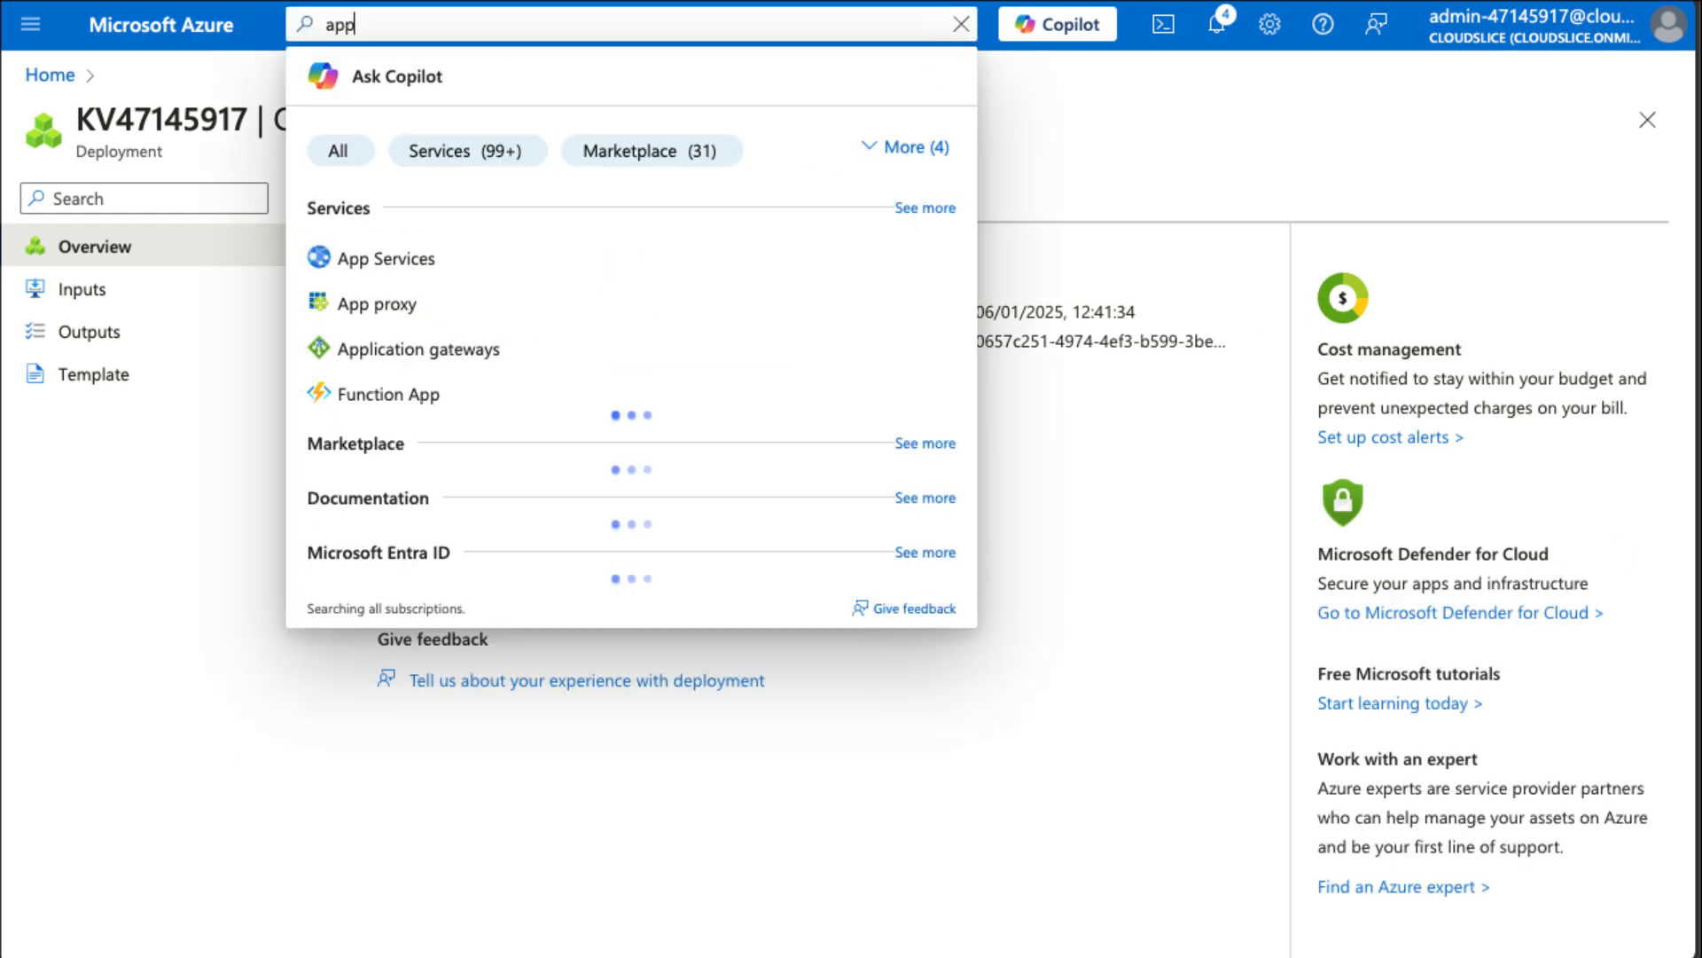
pyautogui.click(392, 258)
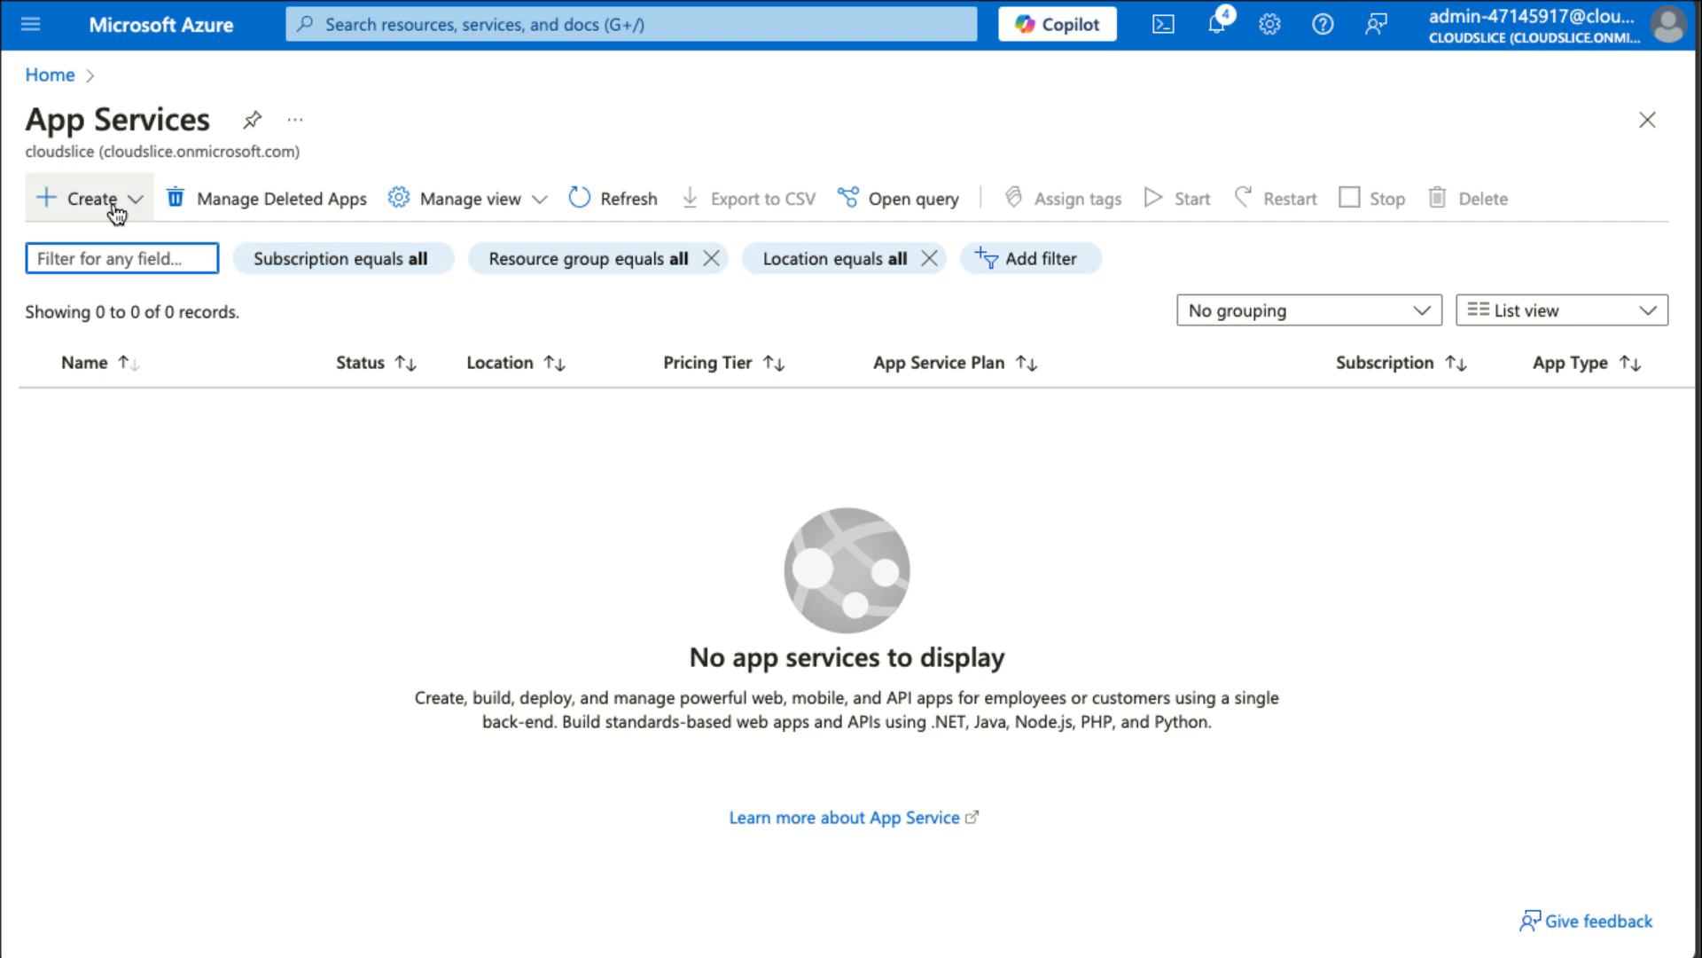
pyautogui.click(115, 204)
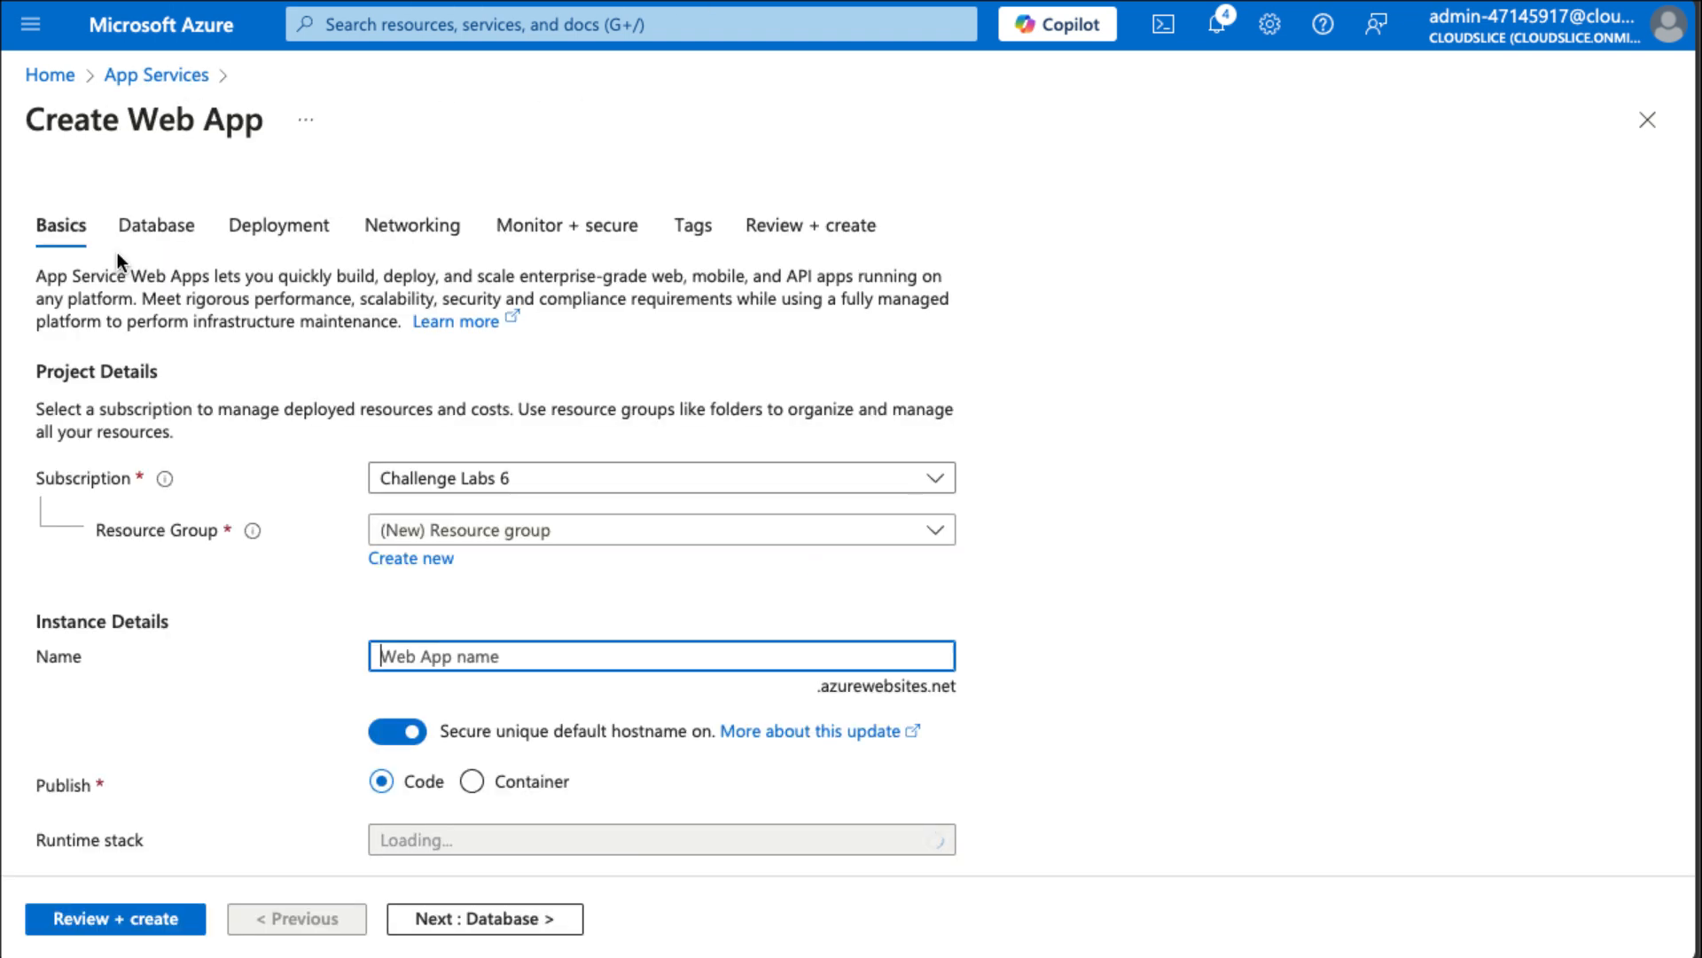
# Select the resource group corp-datalod47145917 and name the web app wa47145917.
pyautogui.click(525, 535)
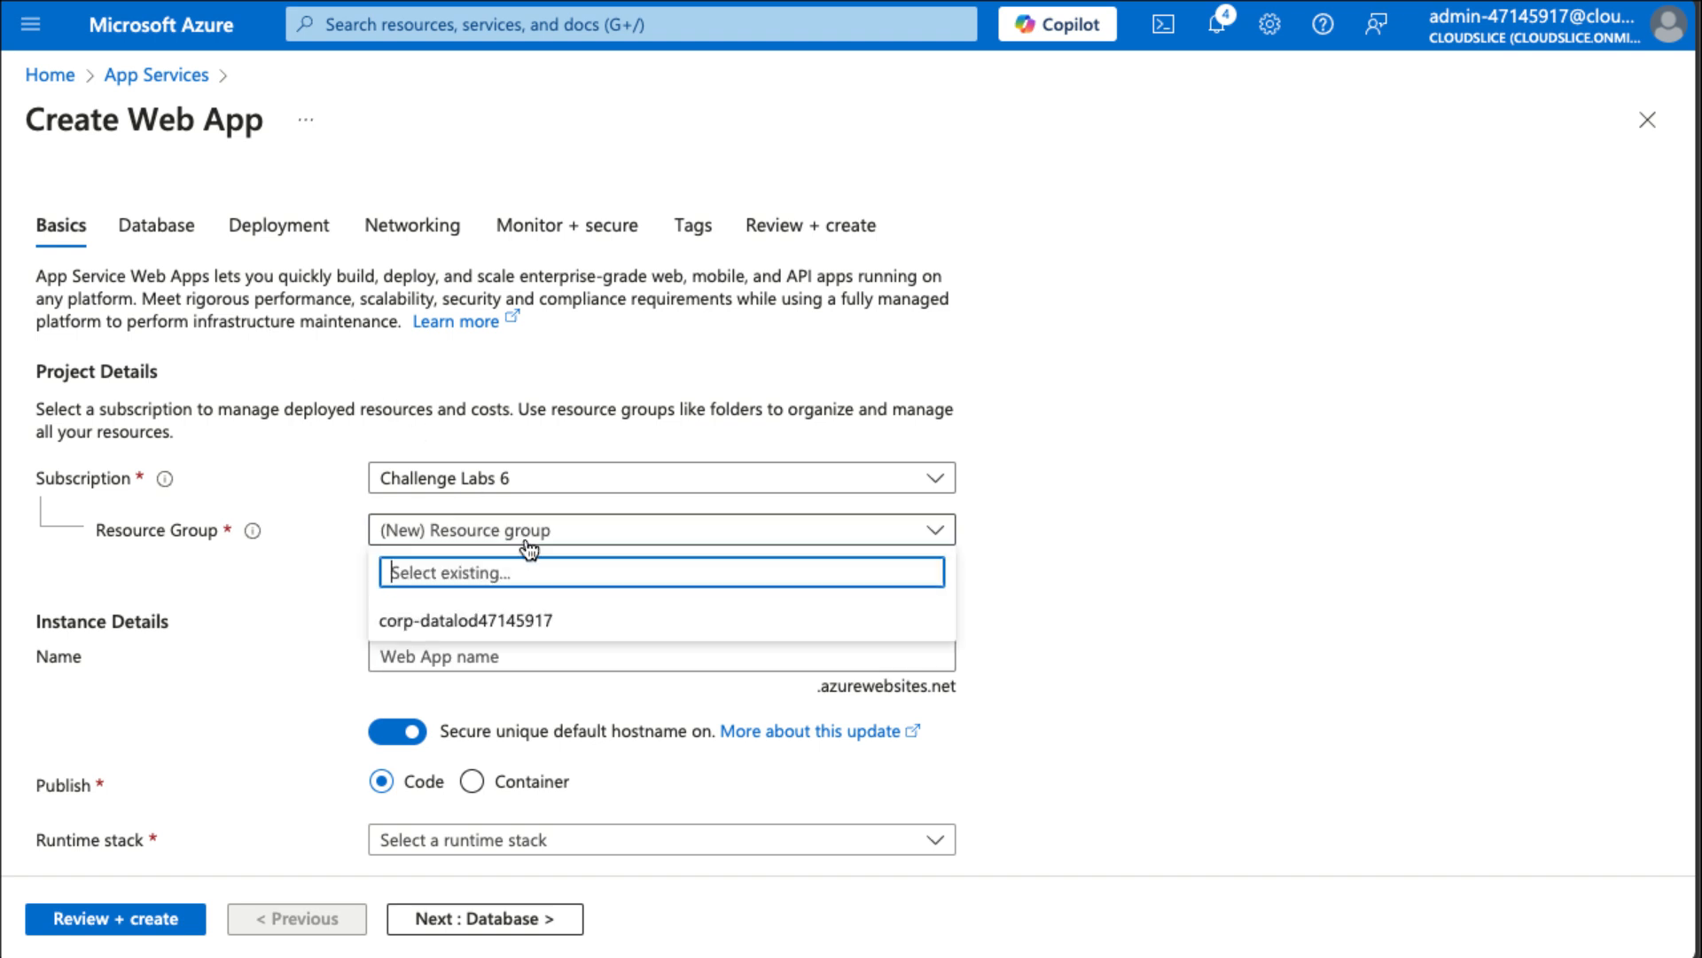
pyautogui.click(555, 621)
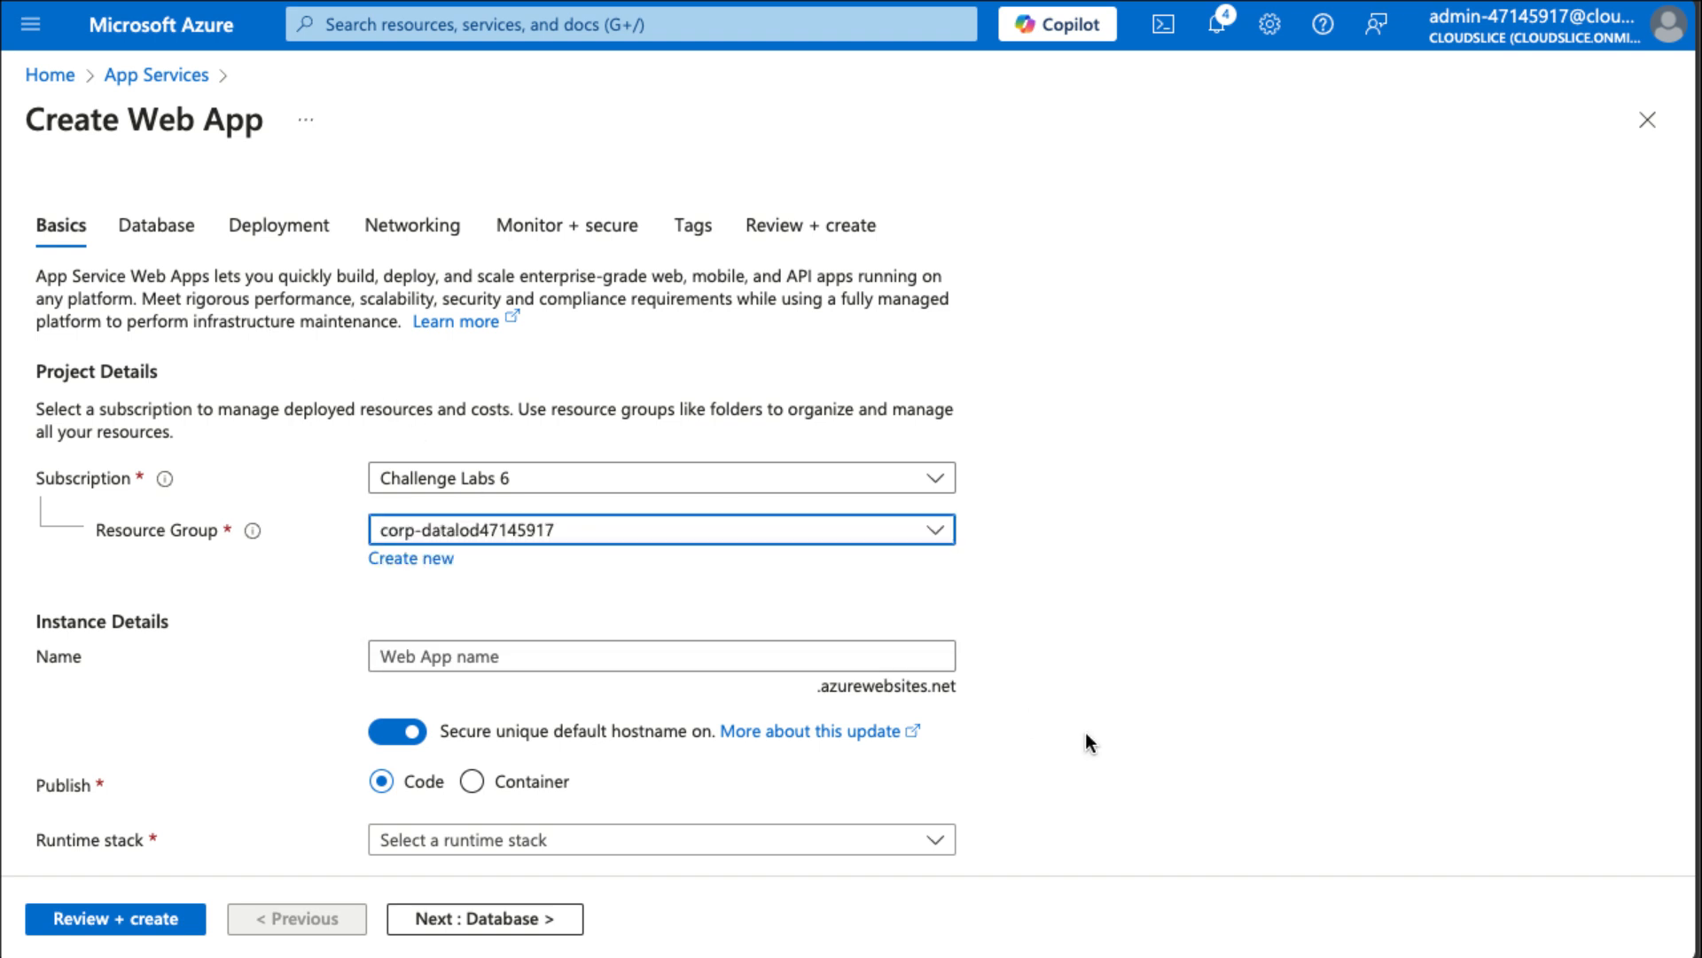
pyautogui.click(855, 657)
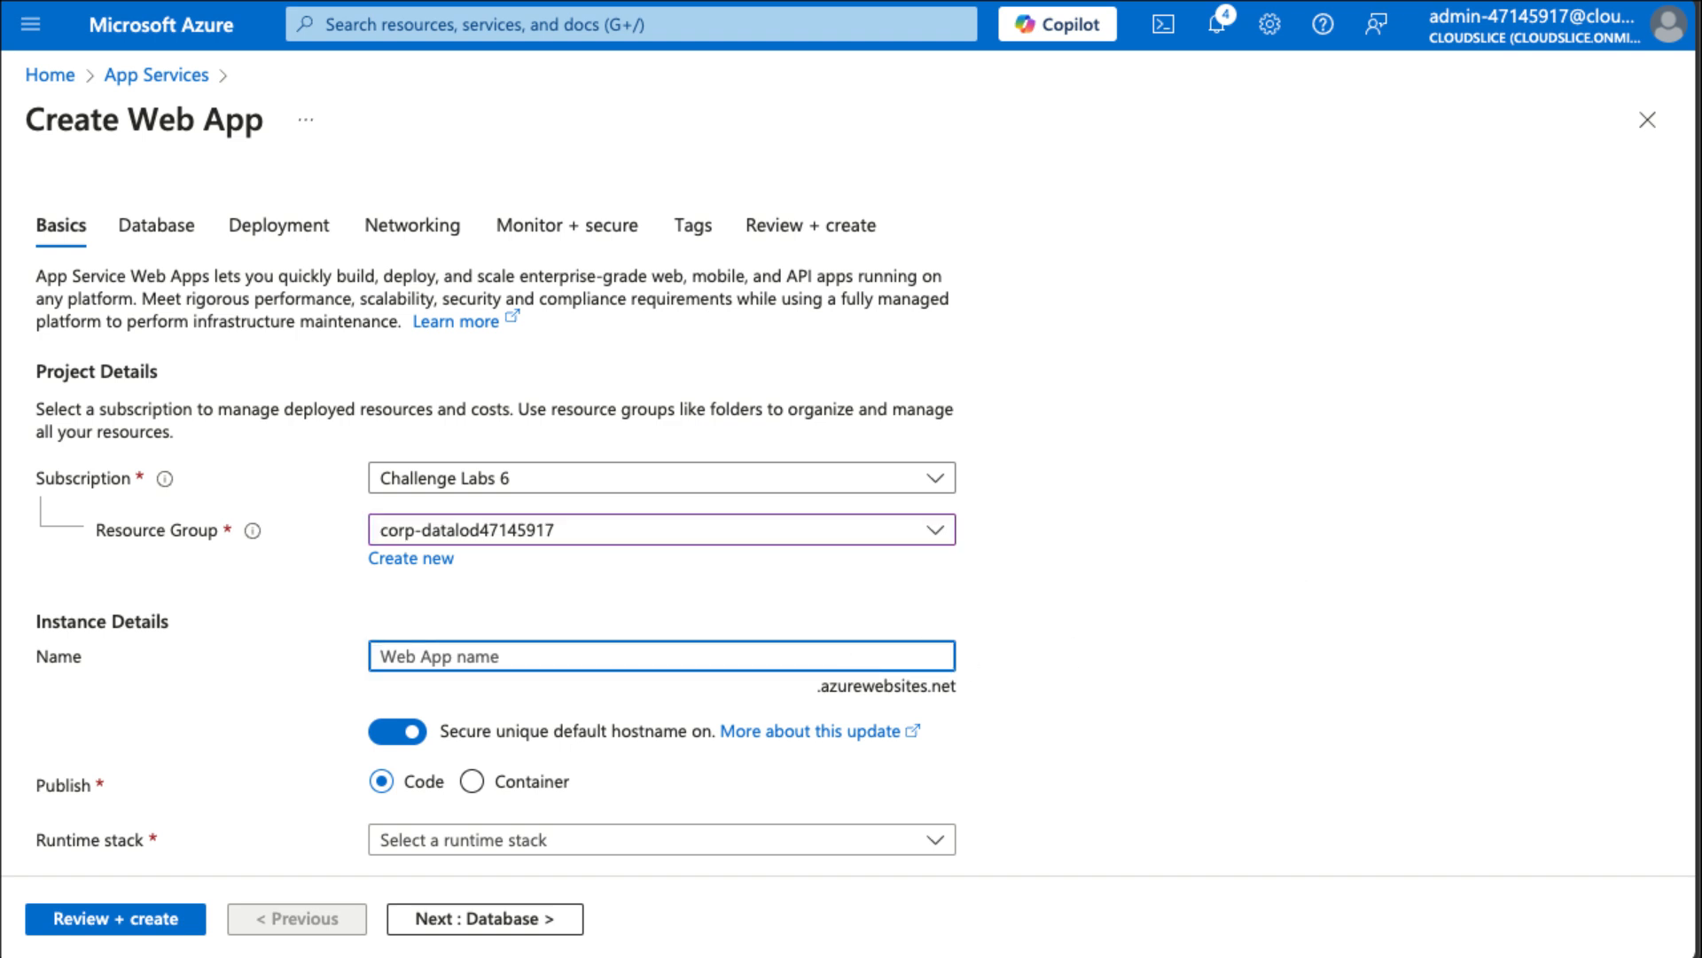
pyautogui.click(589, 661)
pyautogui.write('wa47145917')
# Set the runtime stack to ASP.NET V4.8 and the region to East US.
pyautogui.scroll(-3, 844, 706)
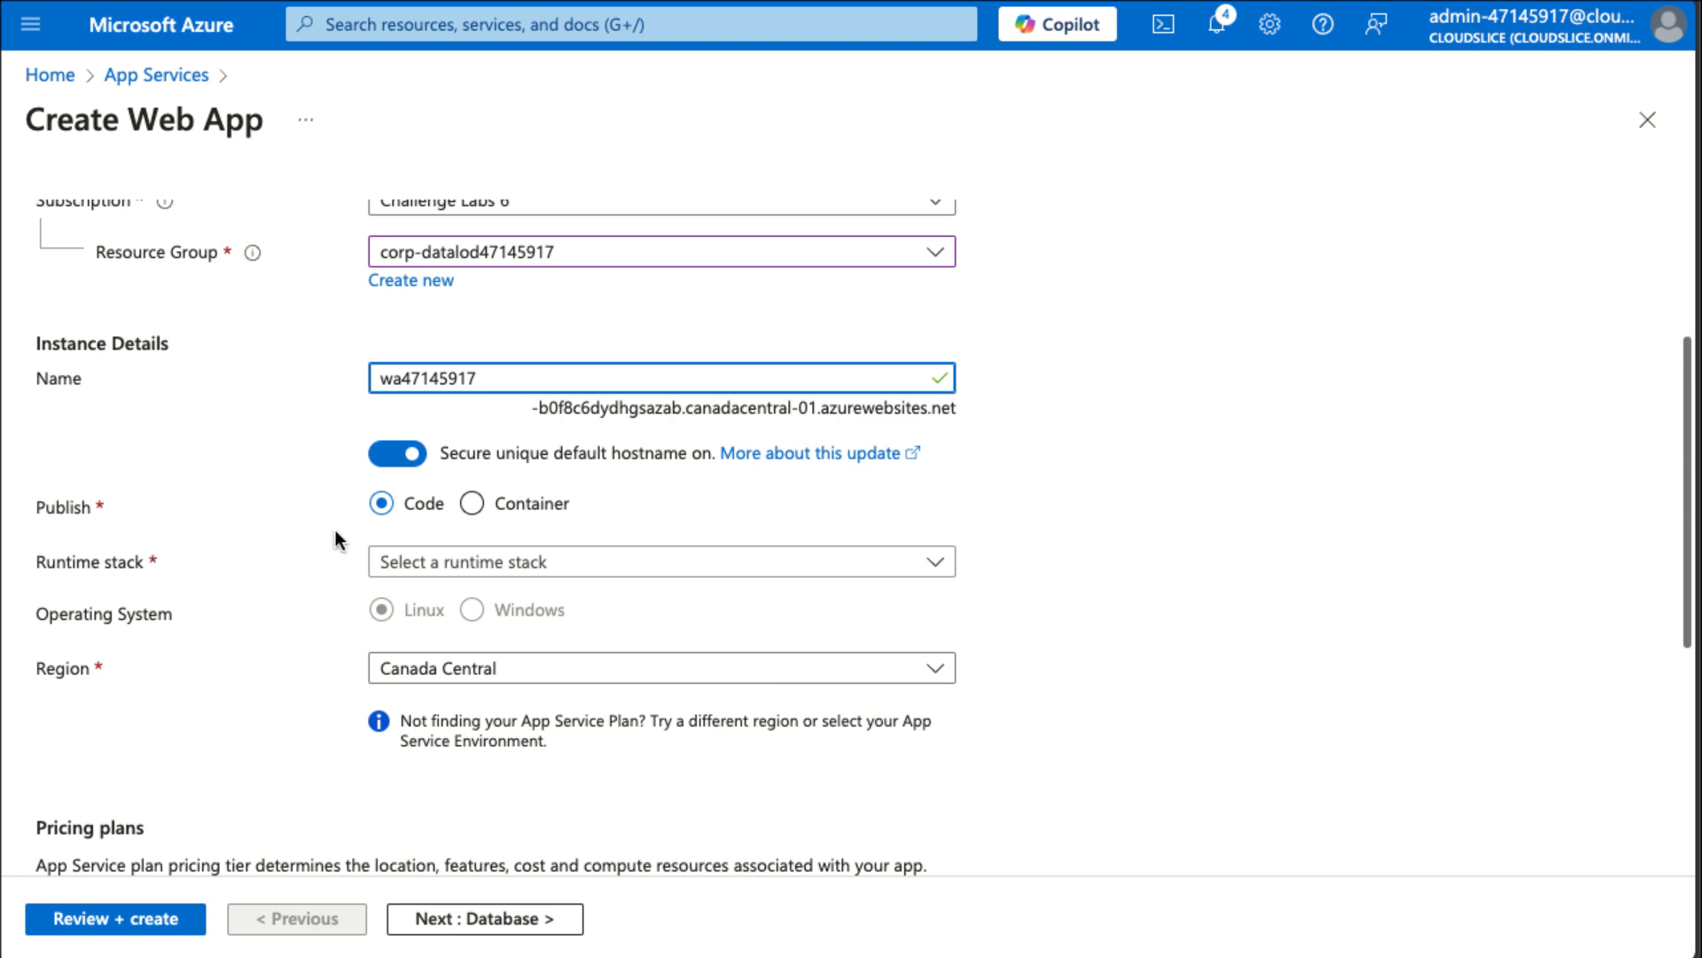
pyautogui.click(479, 562)
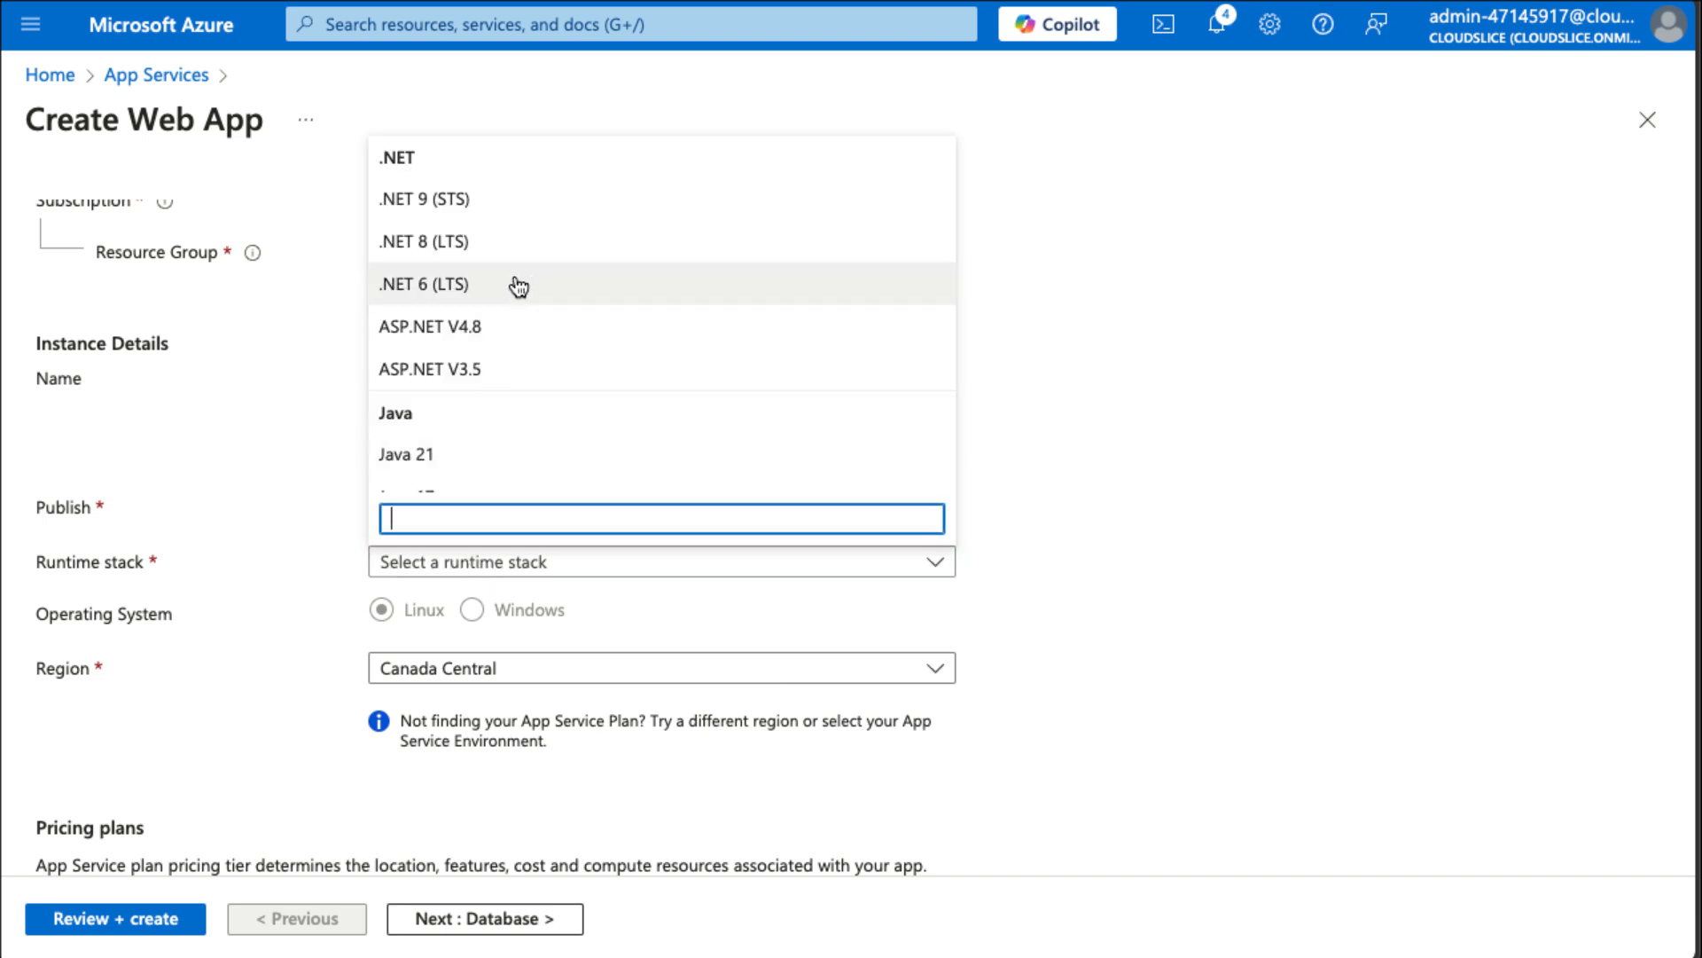
pyautogui.click(498, 338)
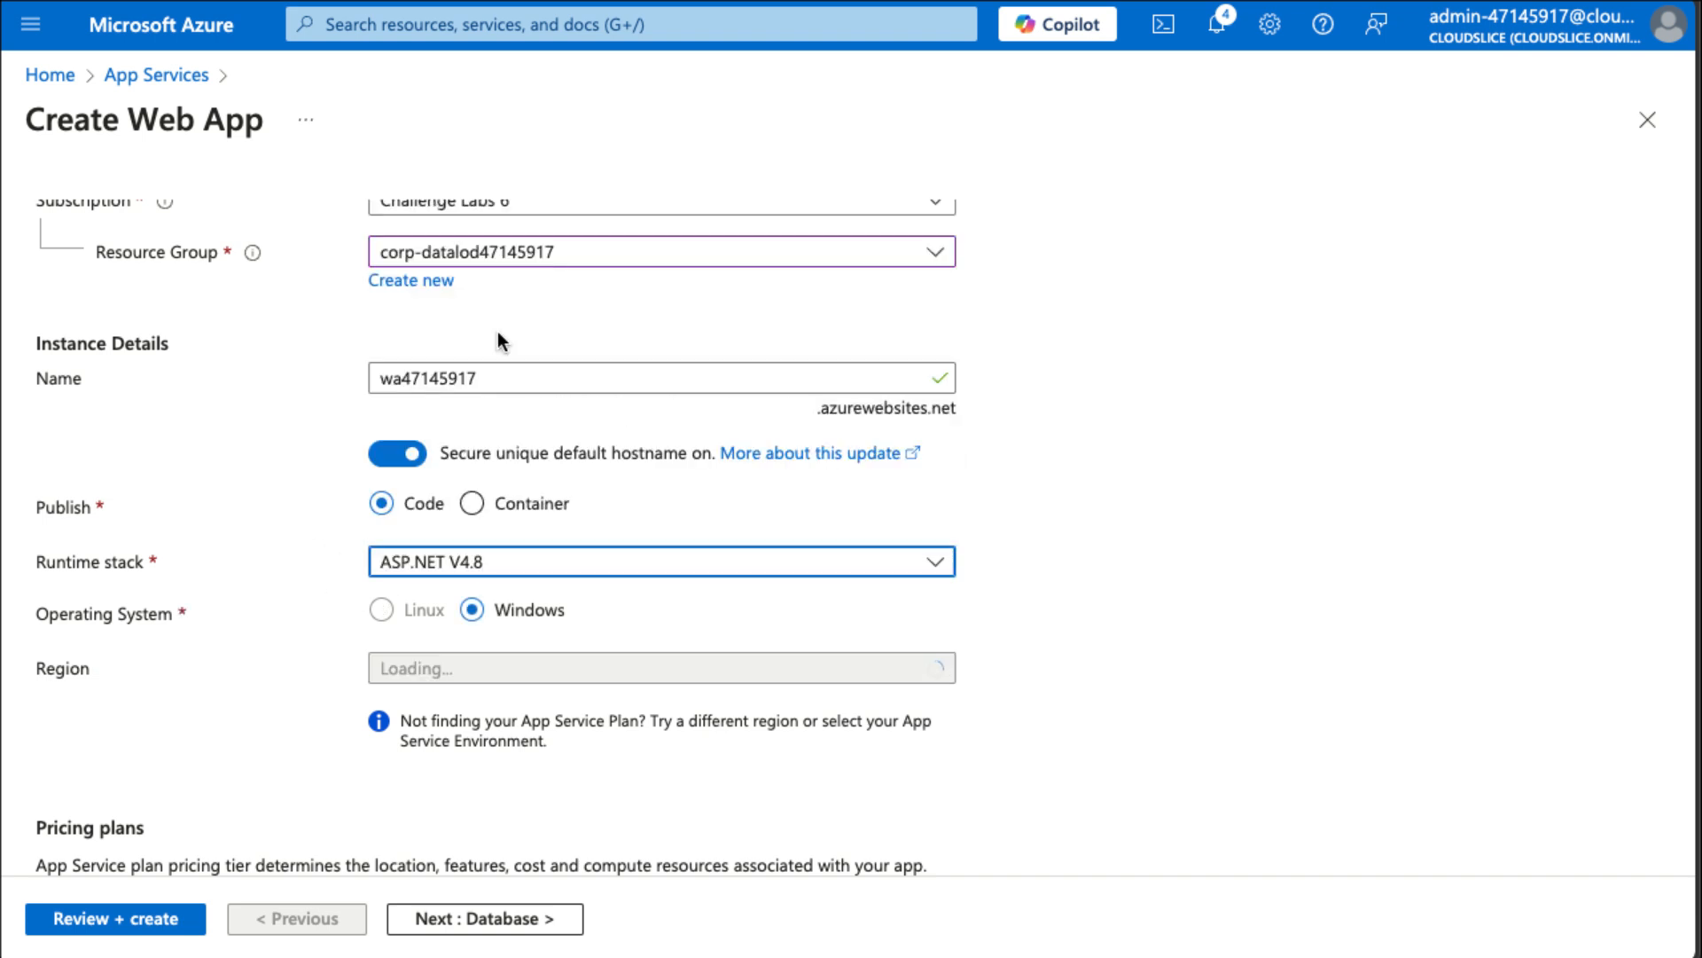
pyautogui.scroll(-3, 601, 609)
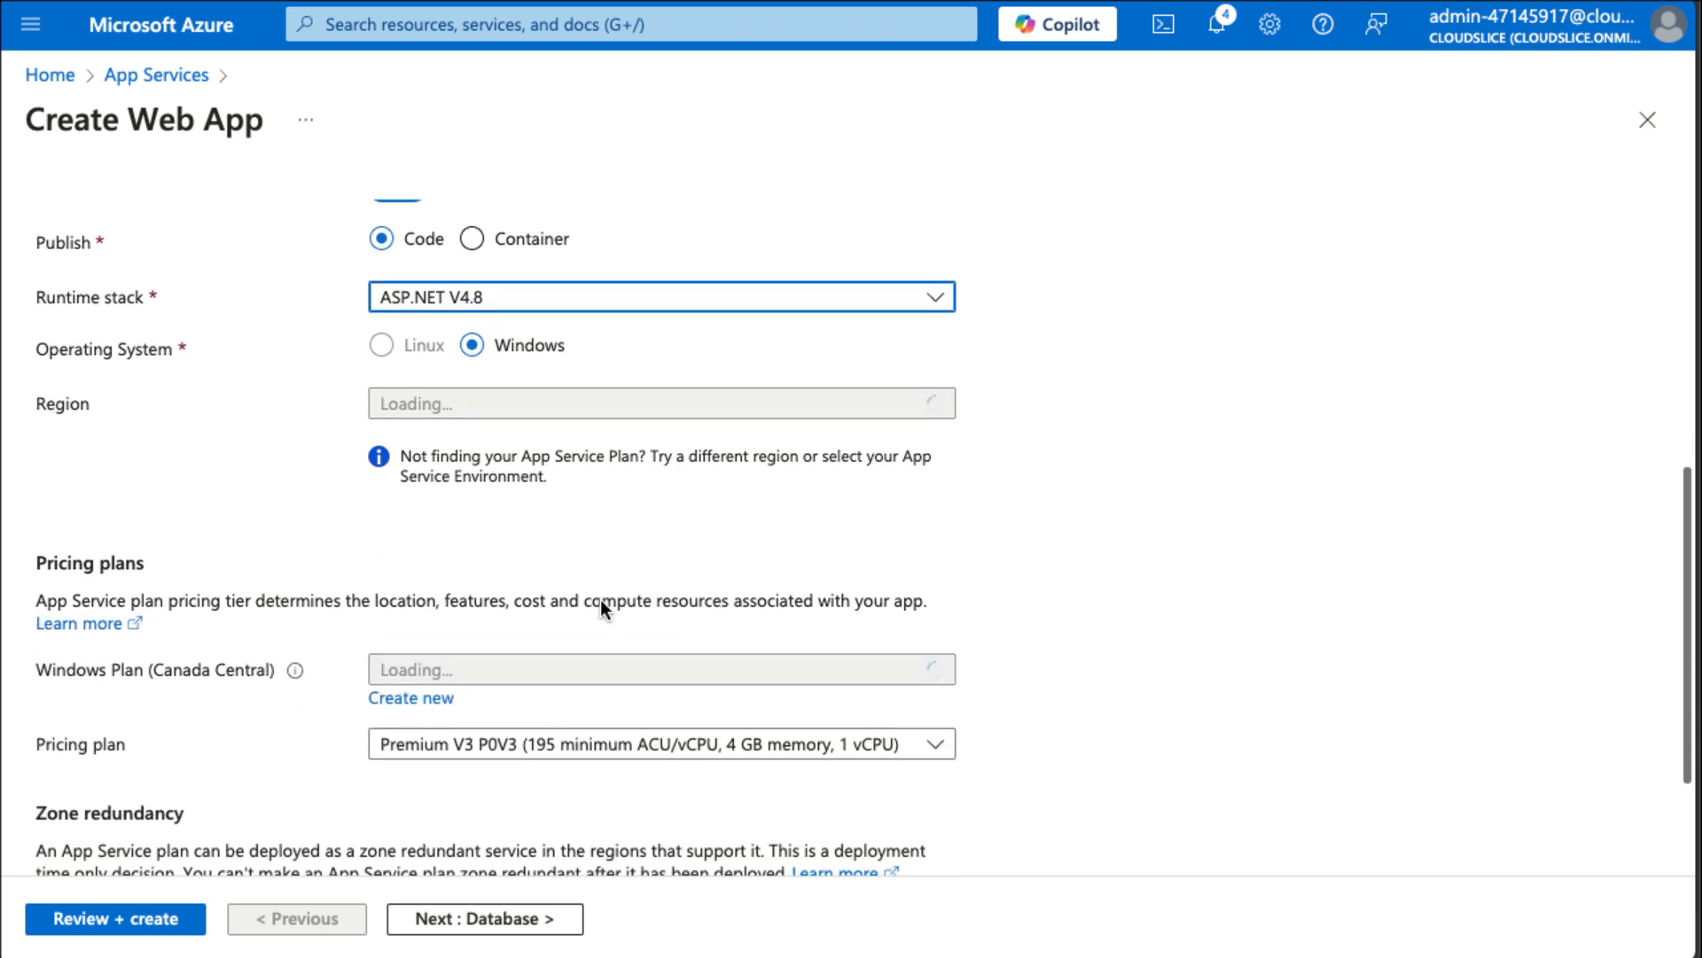
pyautogui.click(509, 401)
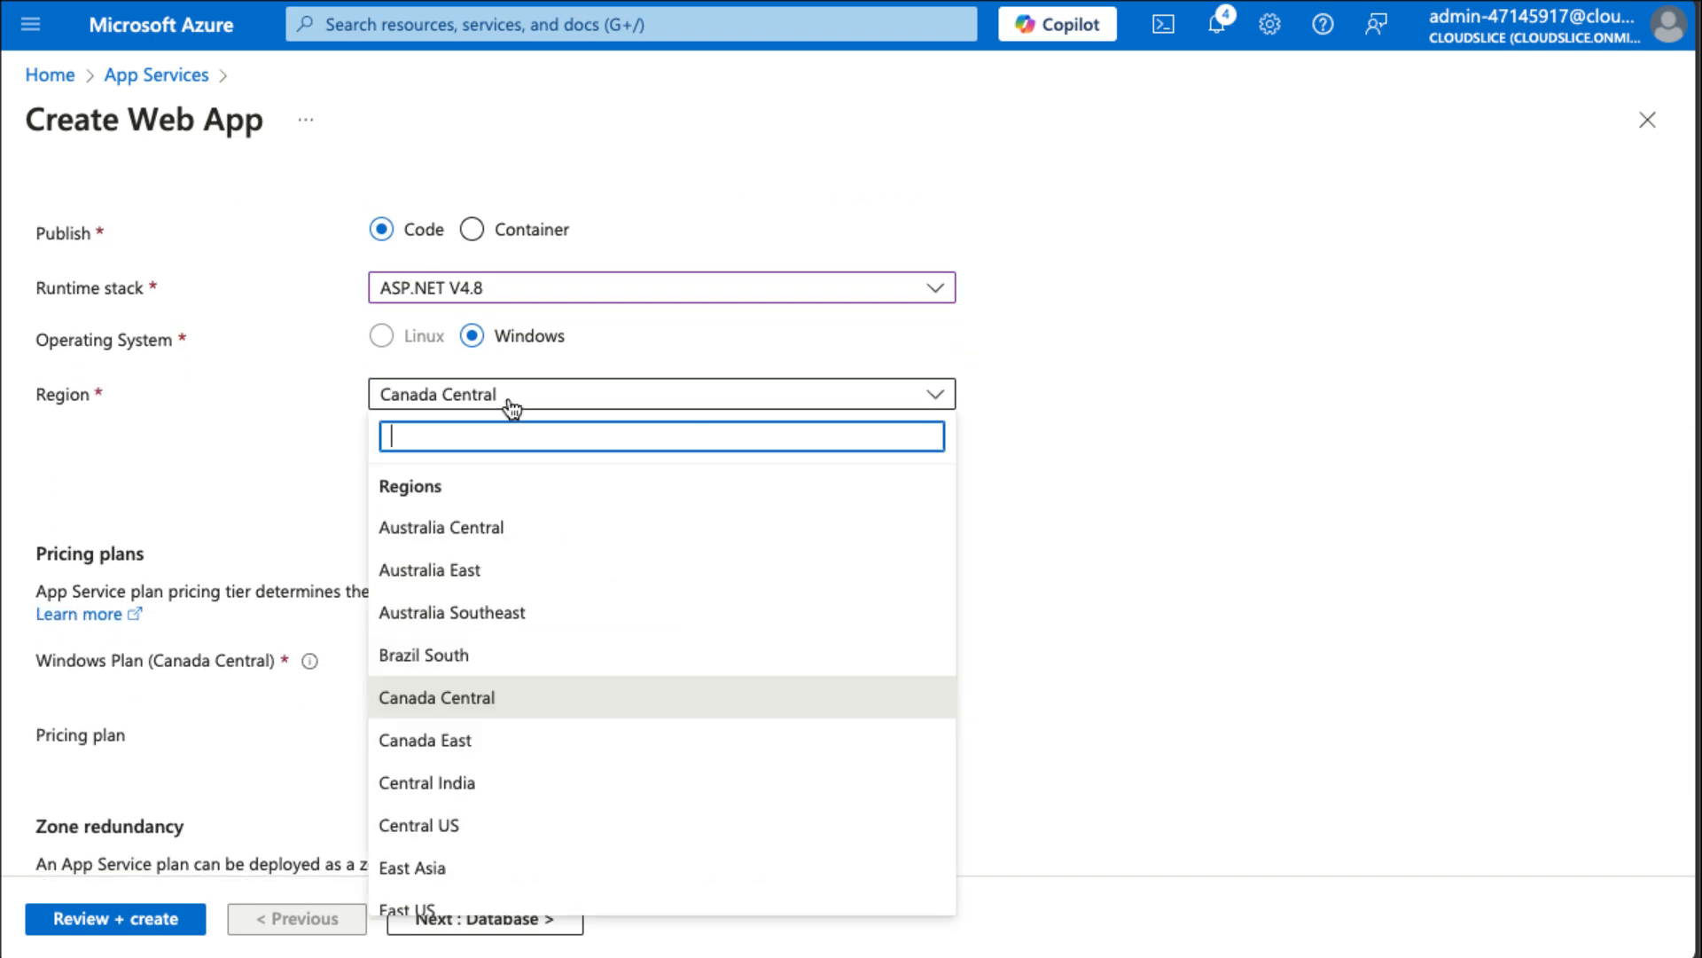
pyautogui.scroll(-2, 448, 834)
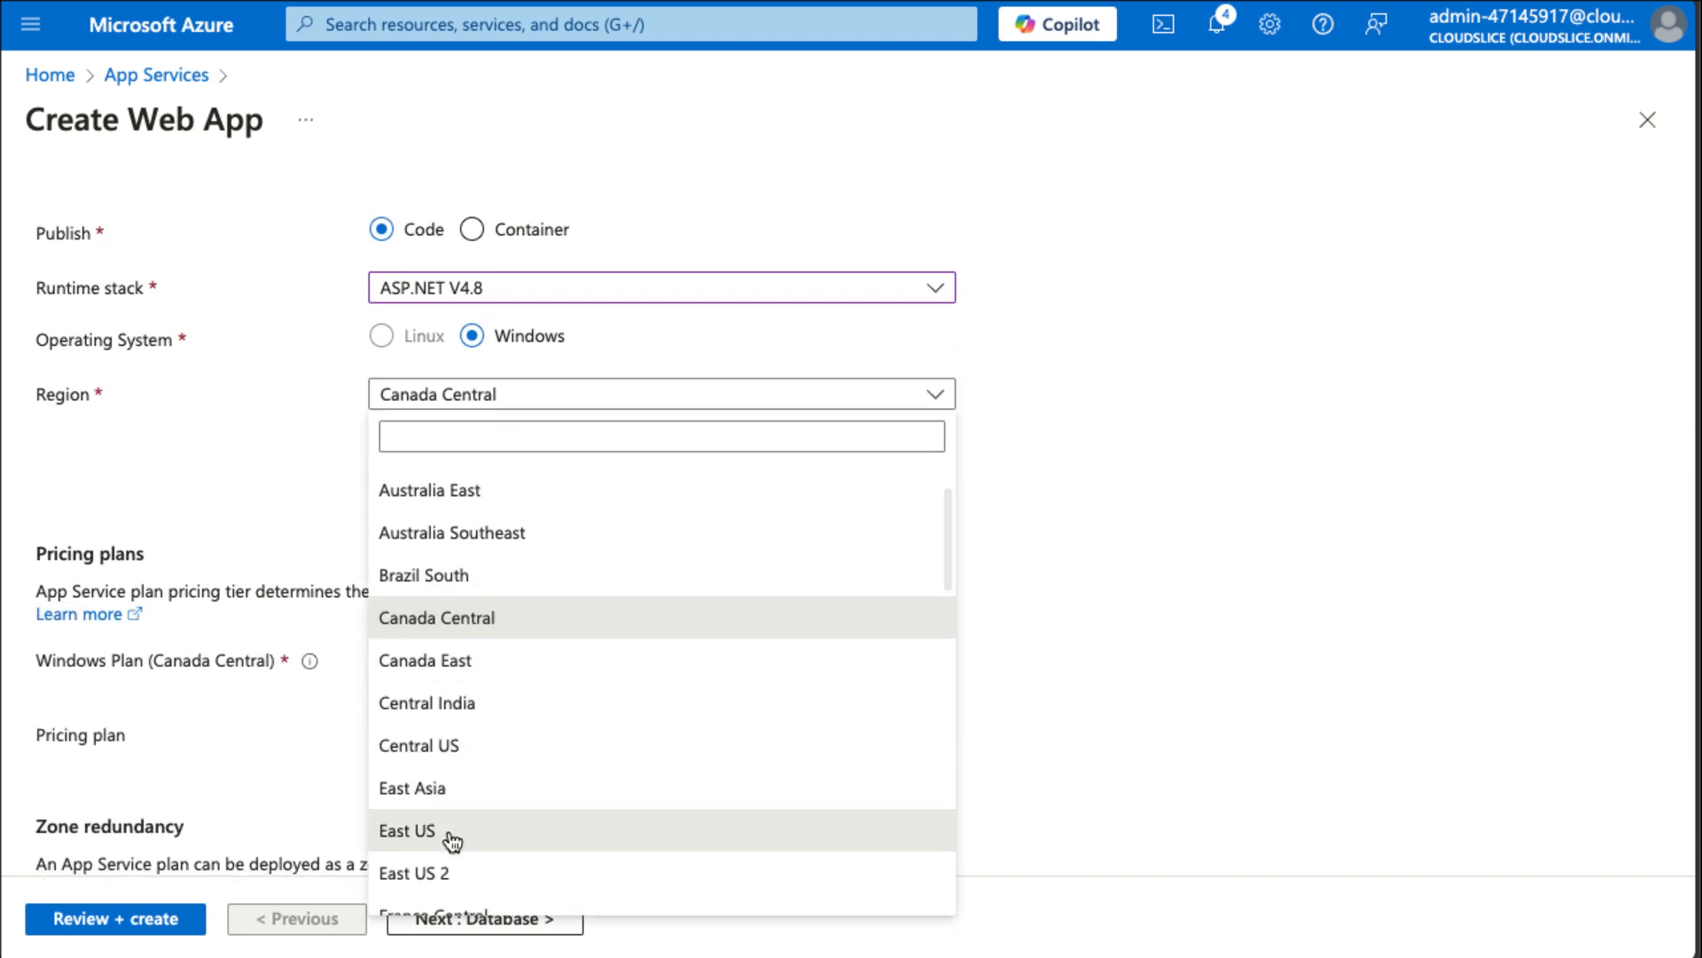
pyautogui.click(448, 833)
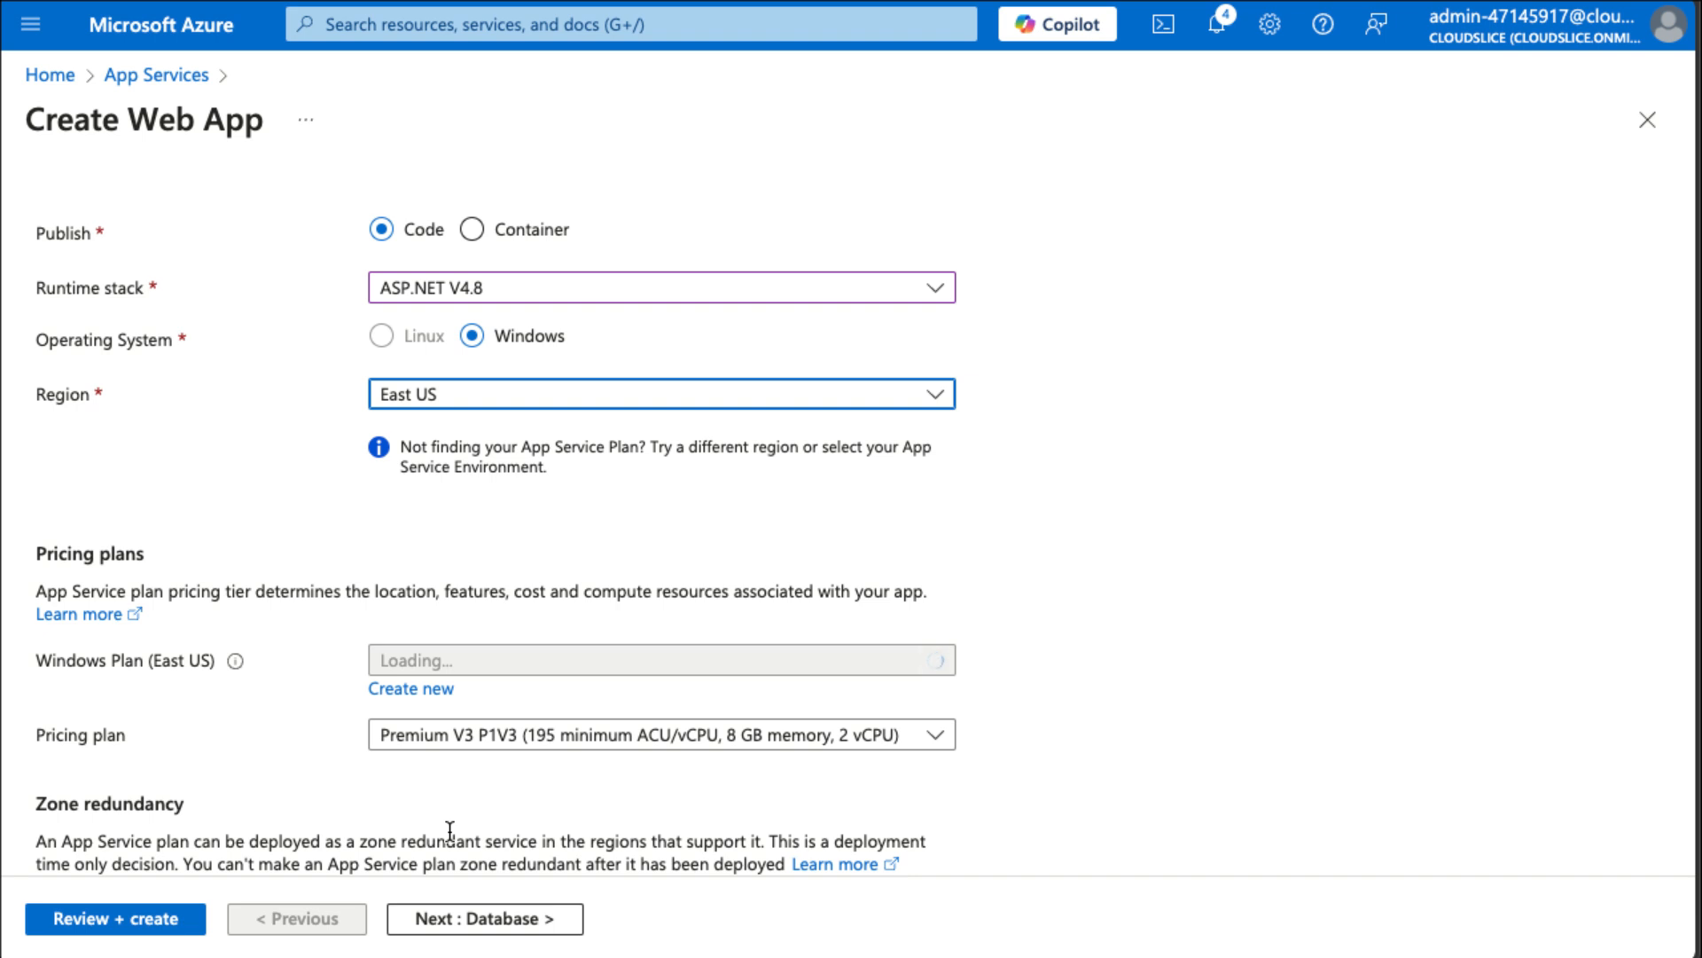
# Create a new Windows App Service plan named AppPlan1 and choose the Standard S1 pricing plan.
pyautogui.click(437, 689)
pyautogui.write('AppPlan1')
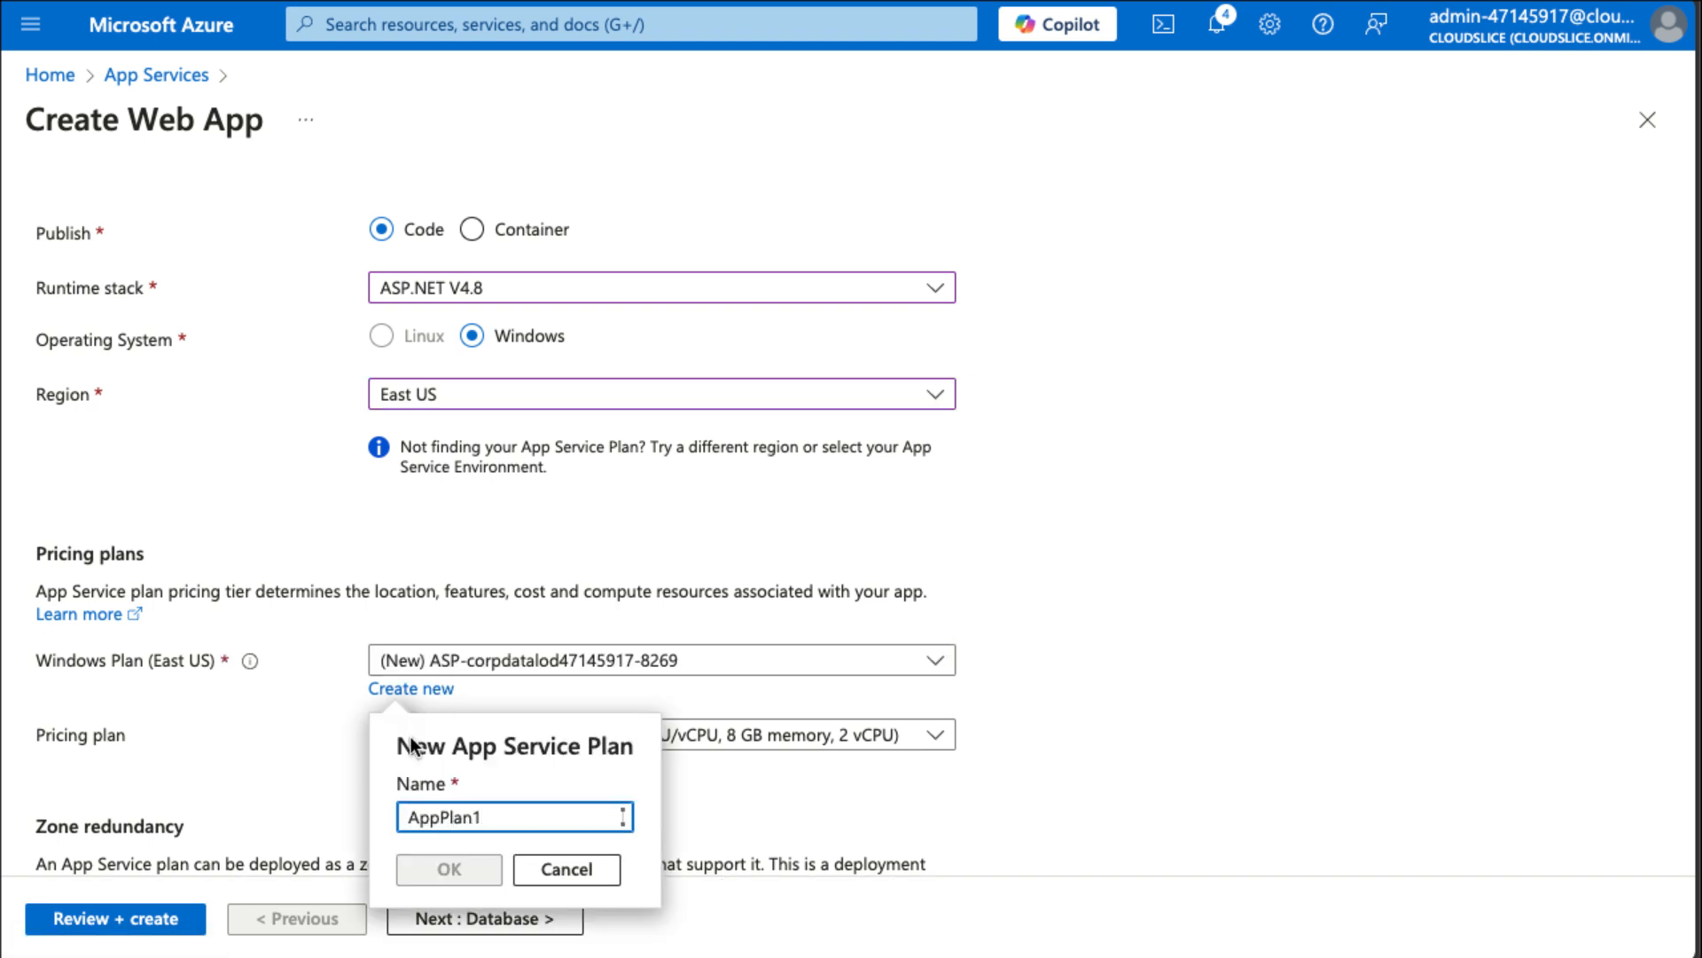
pyautogui.click(445, 867)
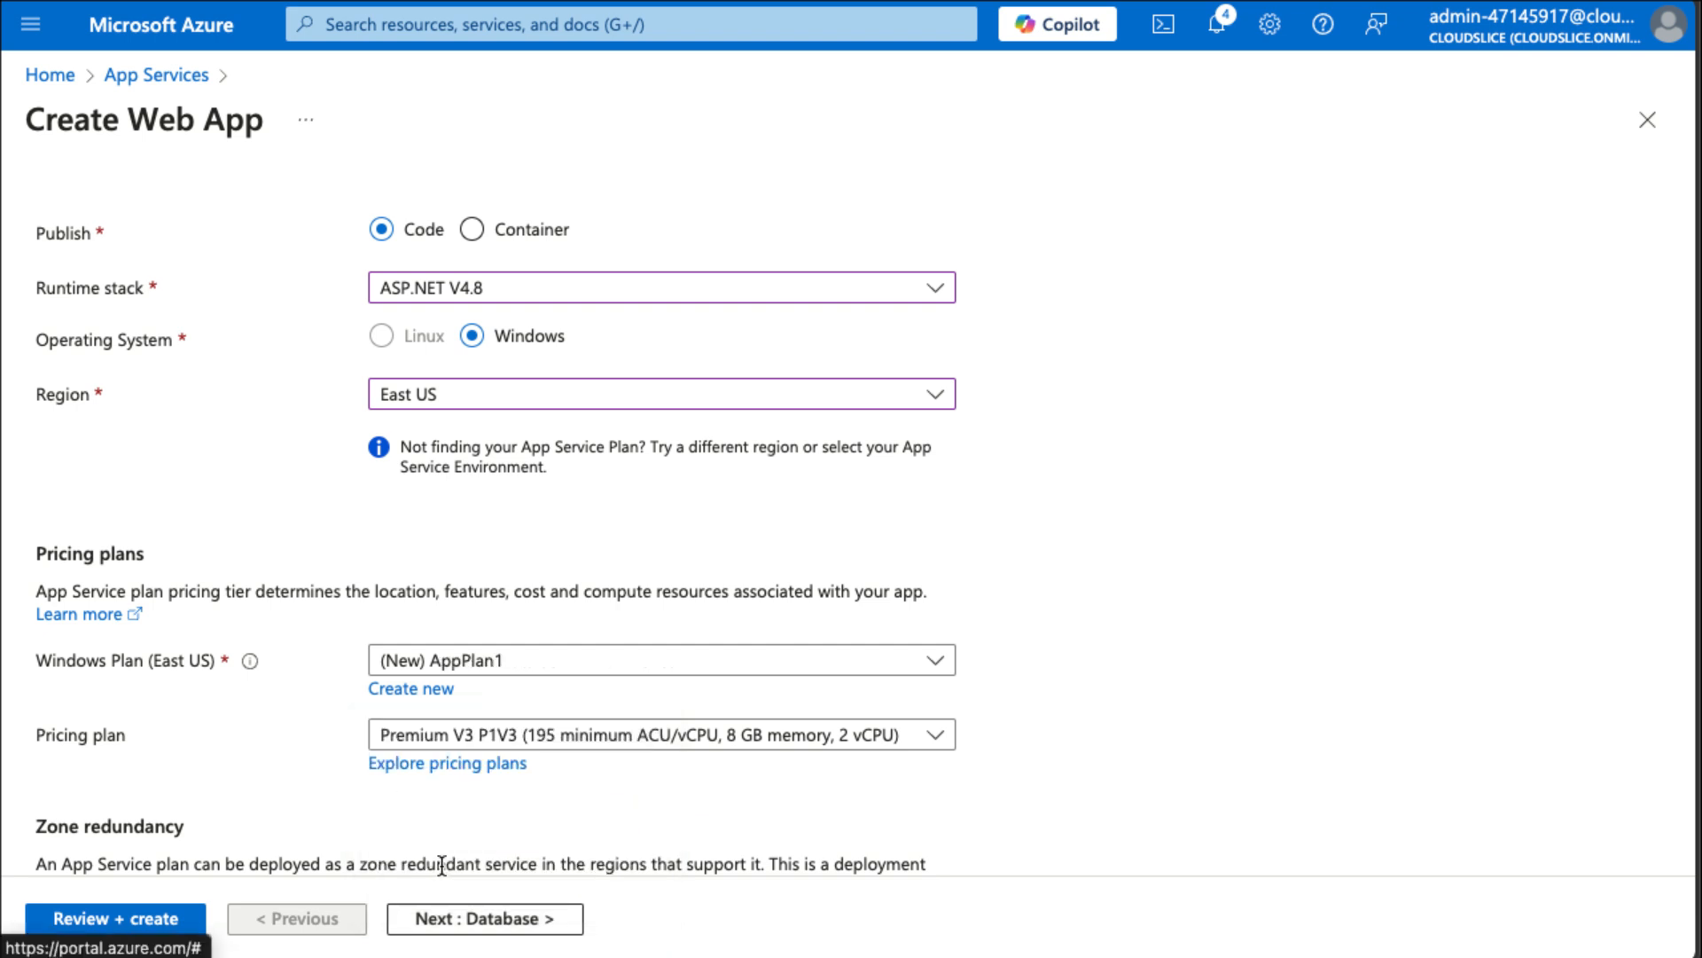
pyautogui.click(541, 741)
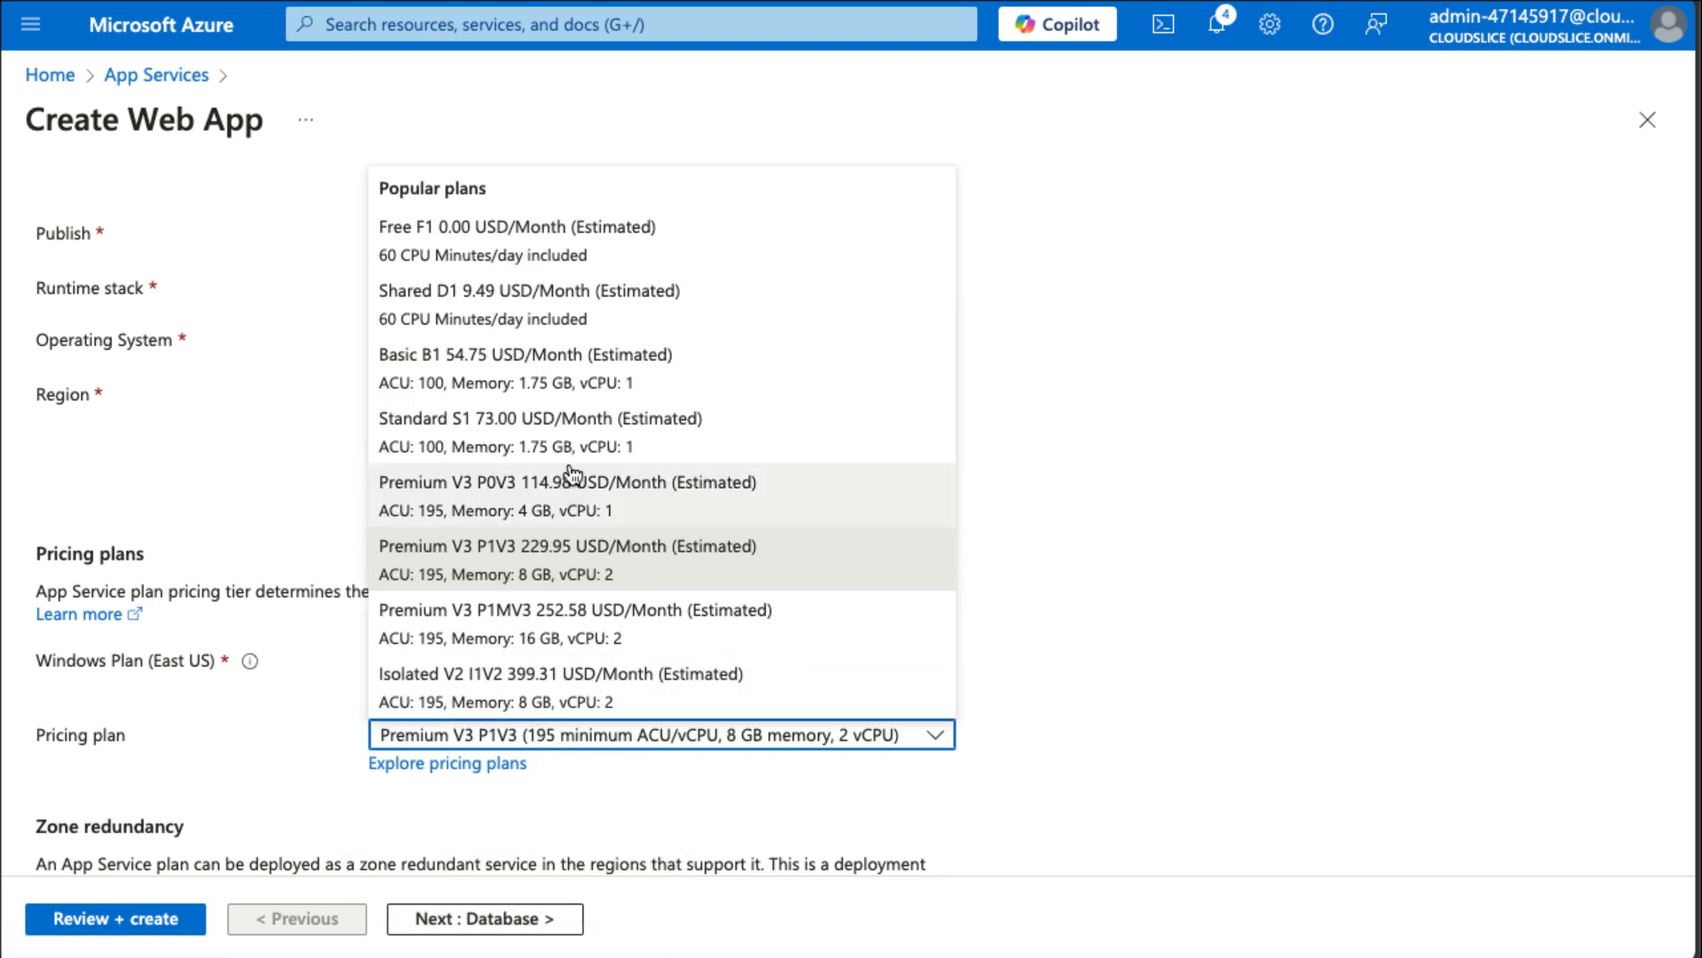
pyautogui.click(569, 428)
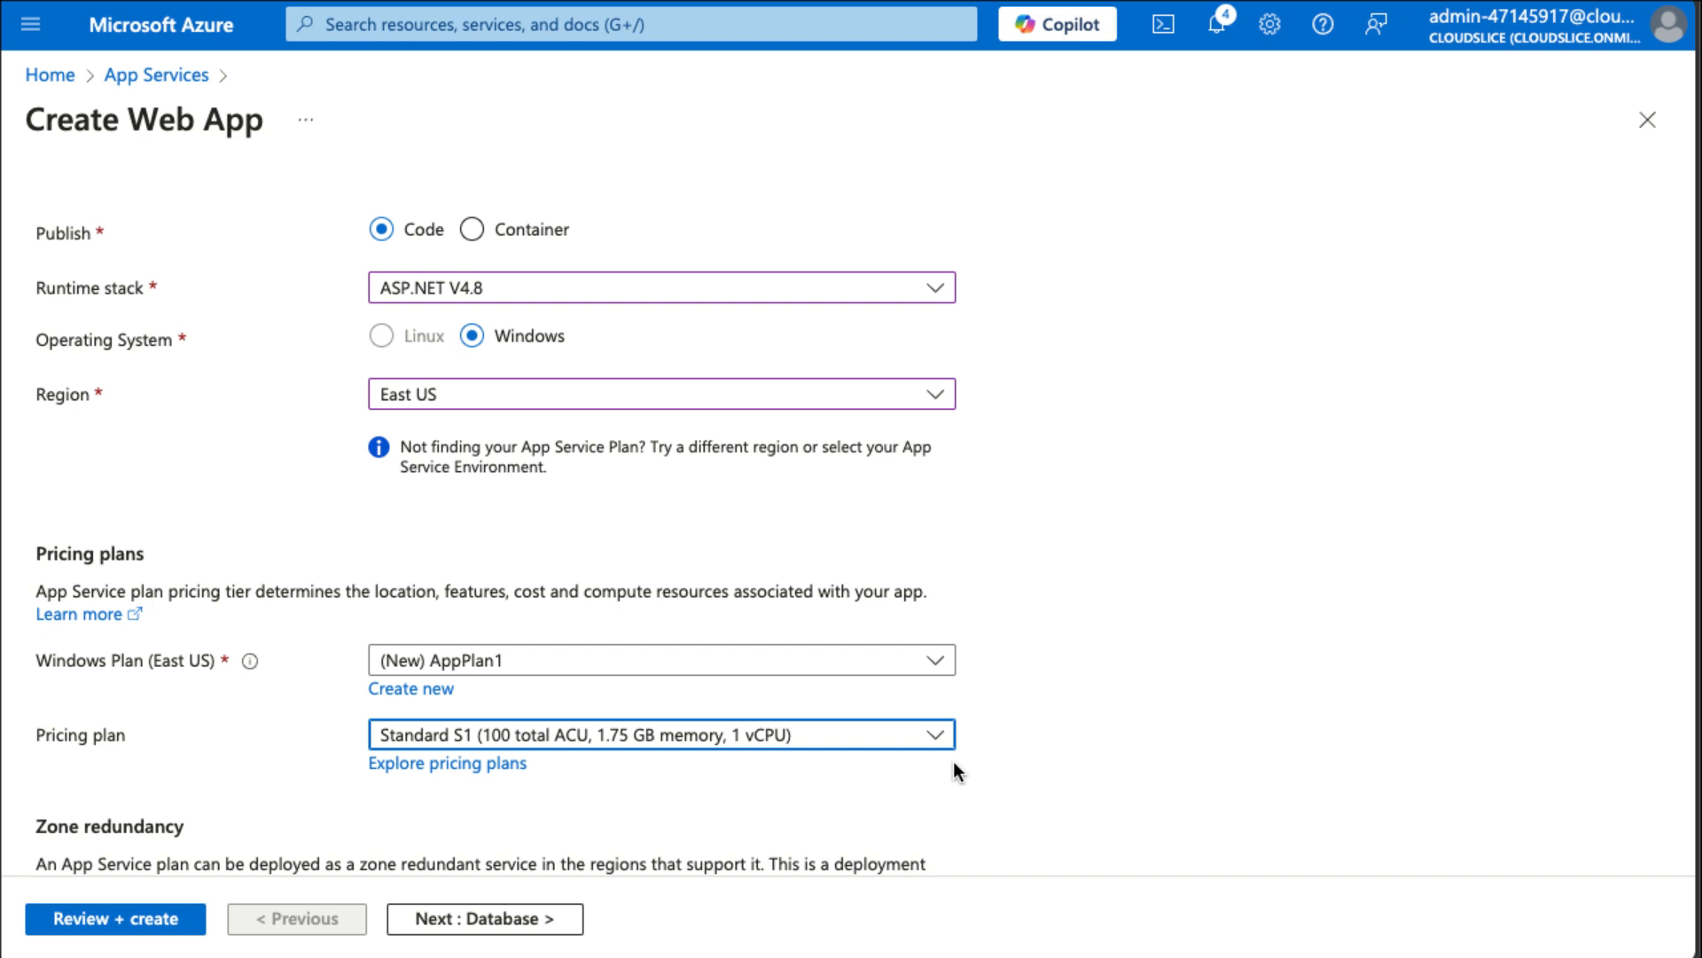
# Advance to the Deployment settings and enable basic authentication.
pyautogui.scroll(-3, 1154, 740)
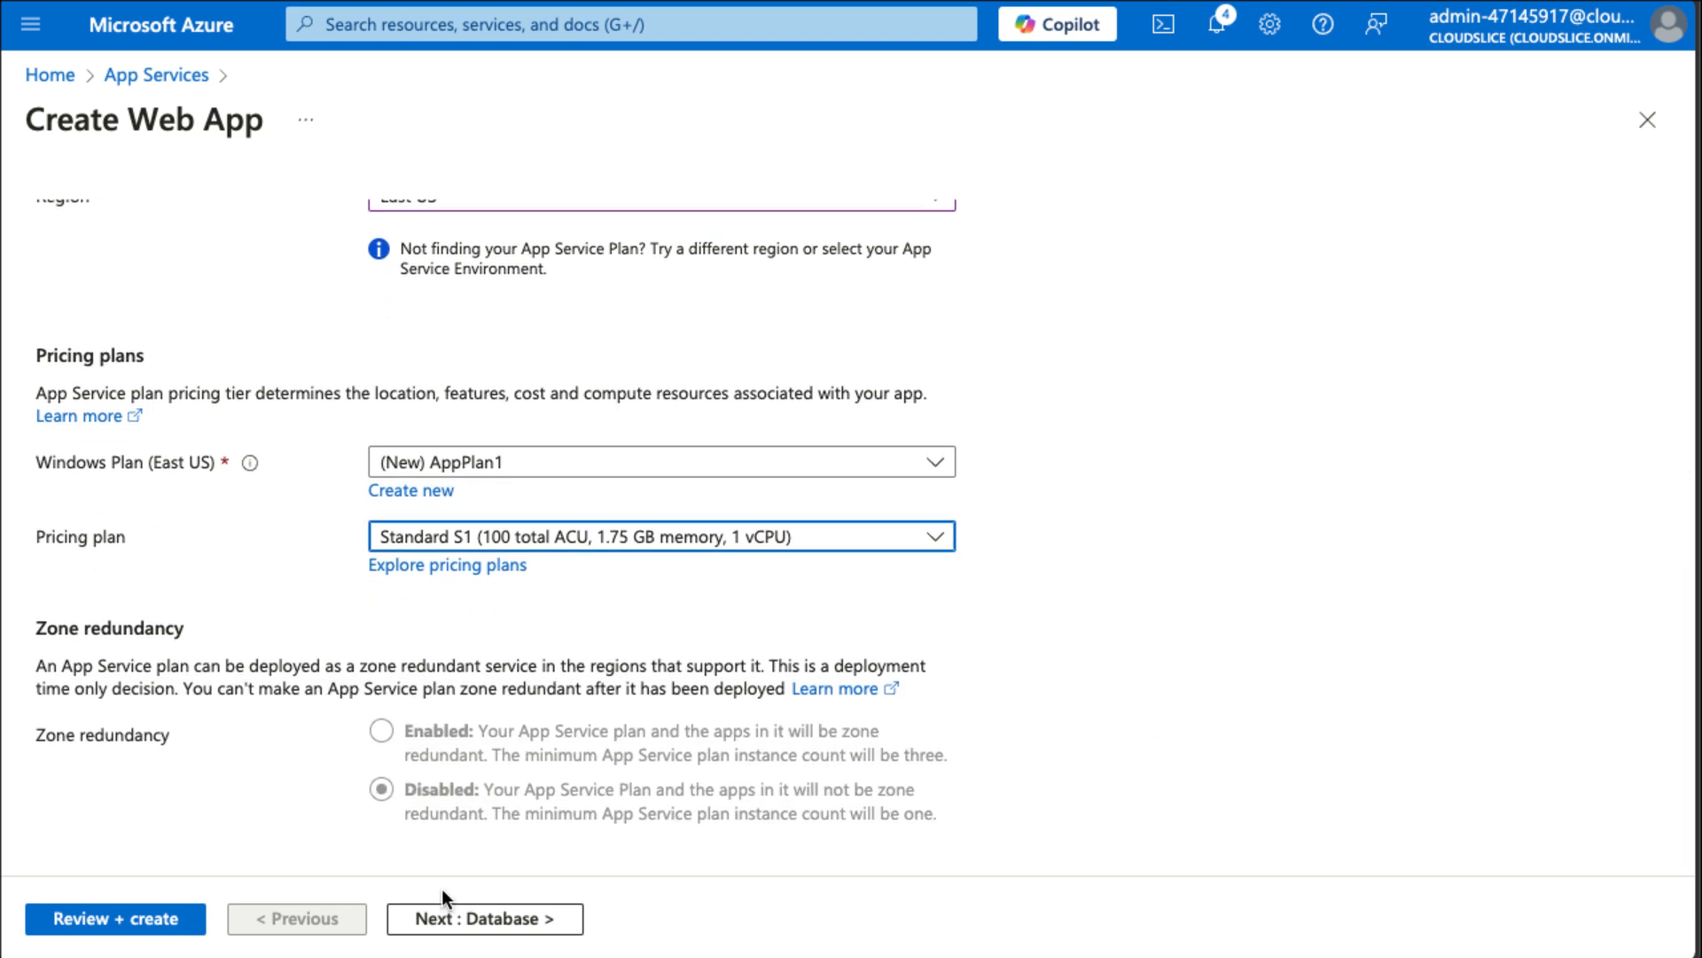
pyautogui.click(468, 921)
pyautogui.click(468, 920)
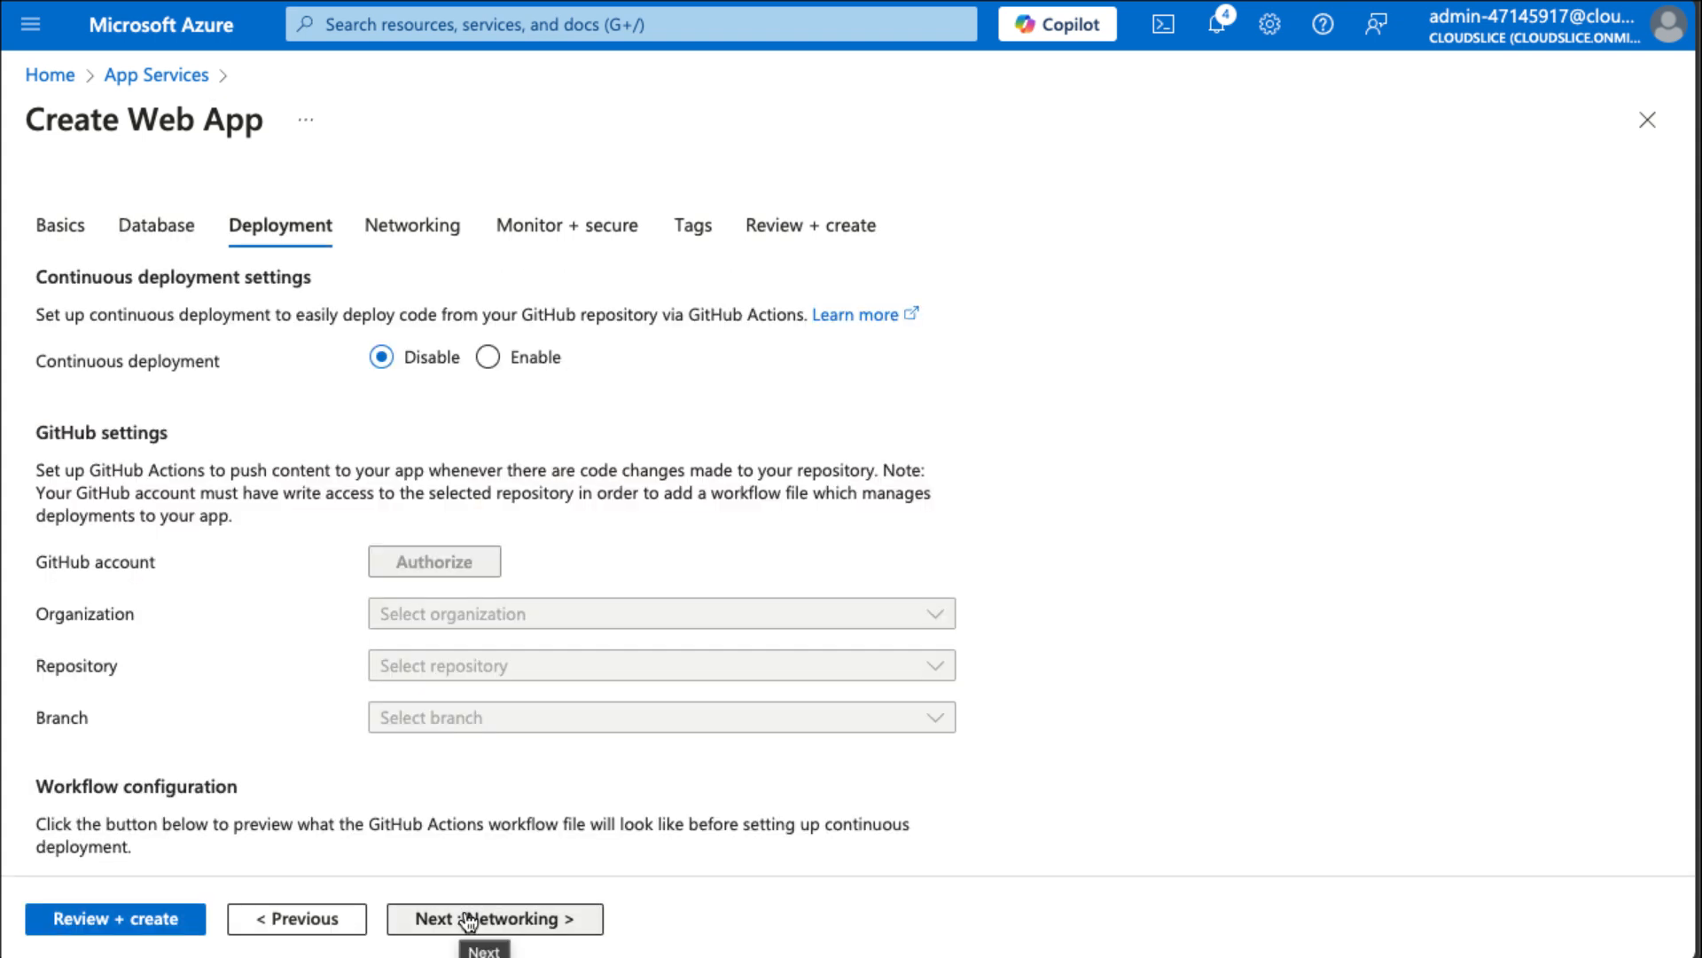
pyautogui.scroll(-2, 217, 644)
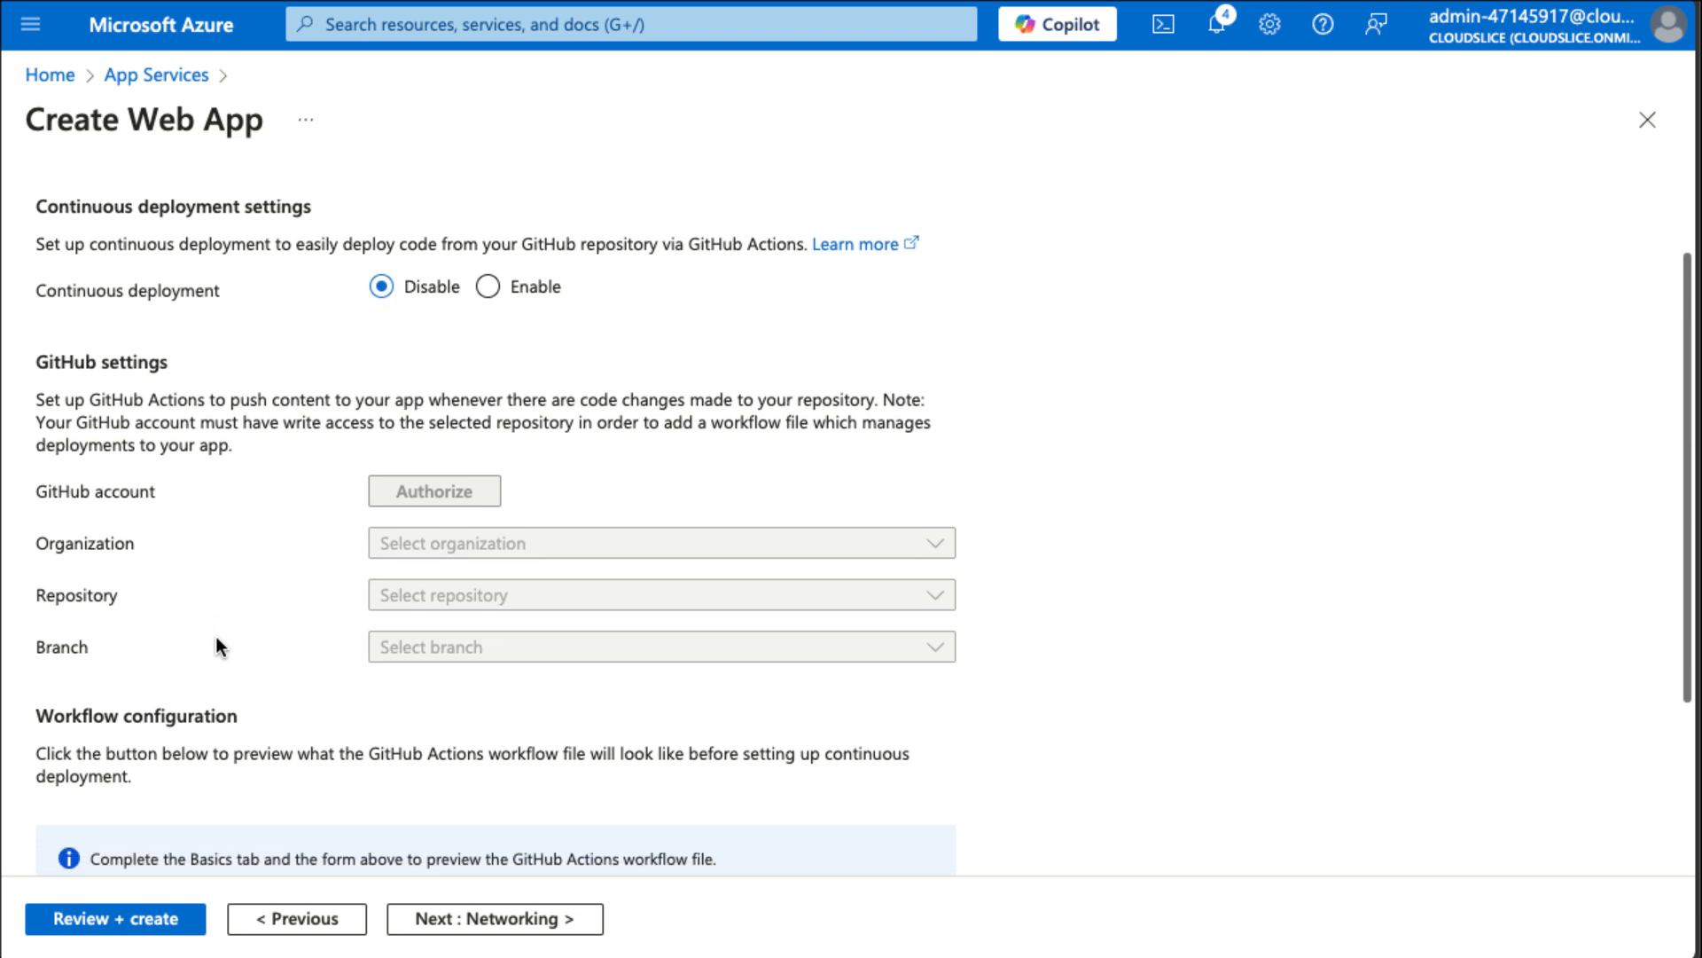
pyautogui.scroll(-3, 216, 636)
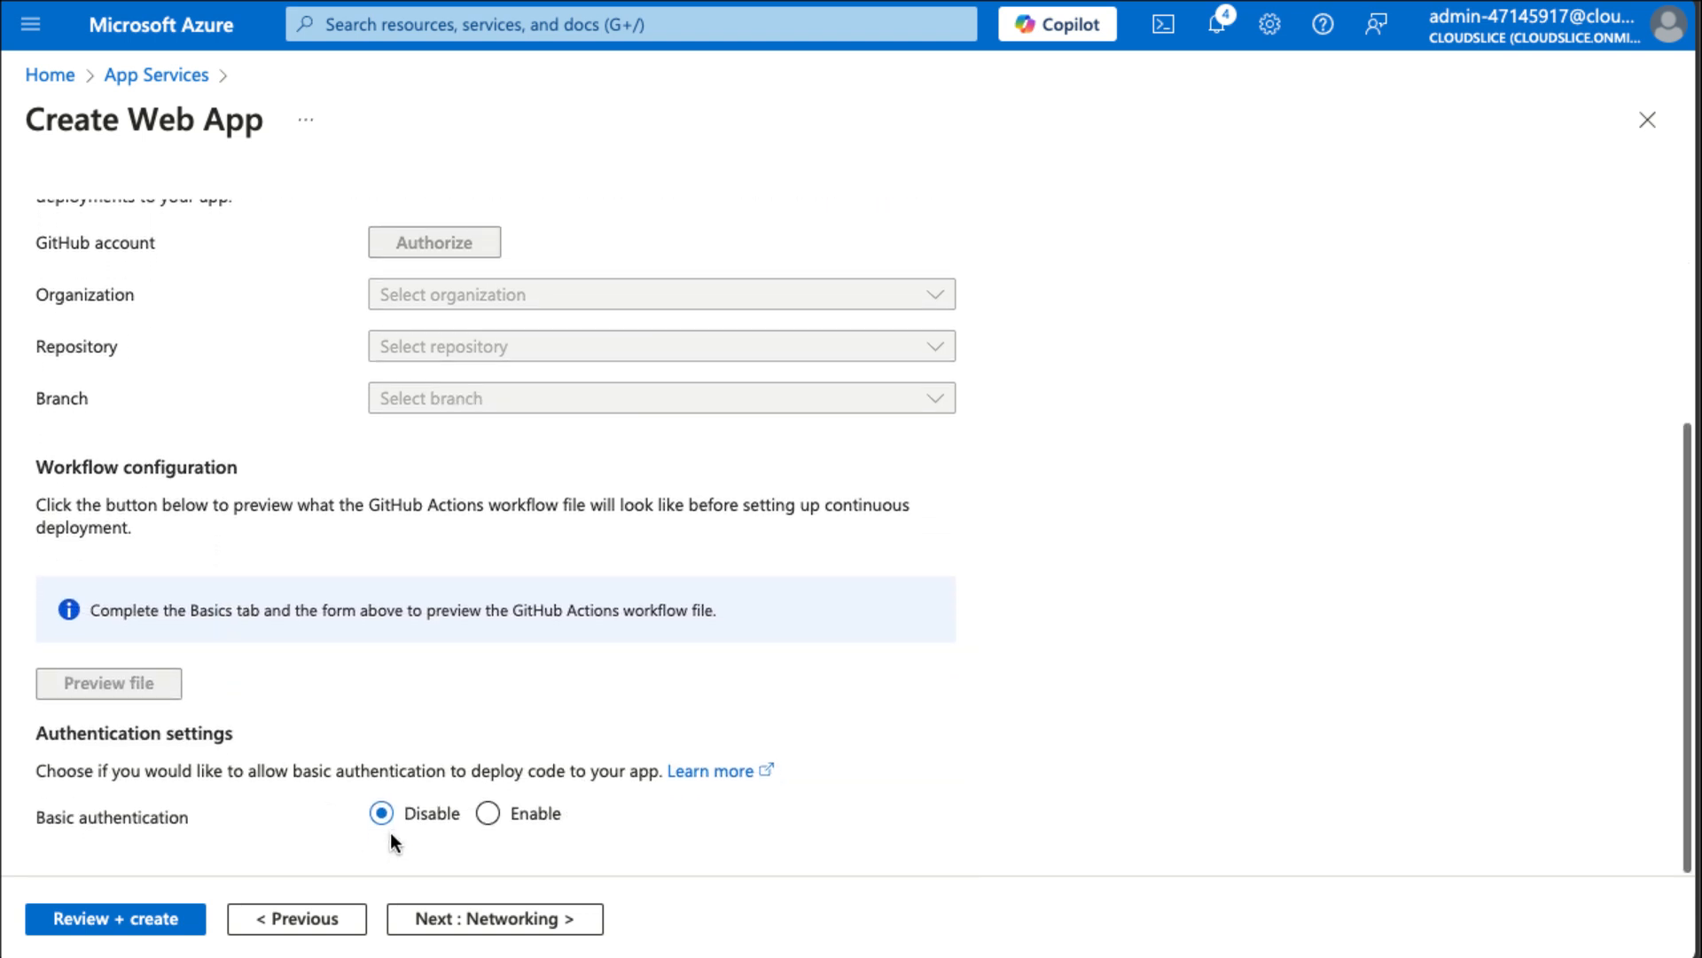
pyautogui.click(492, 814)
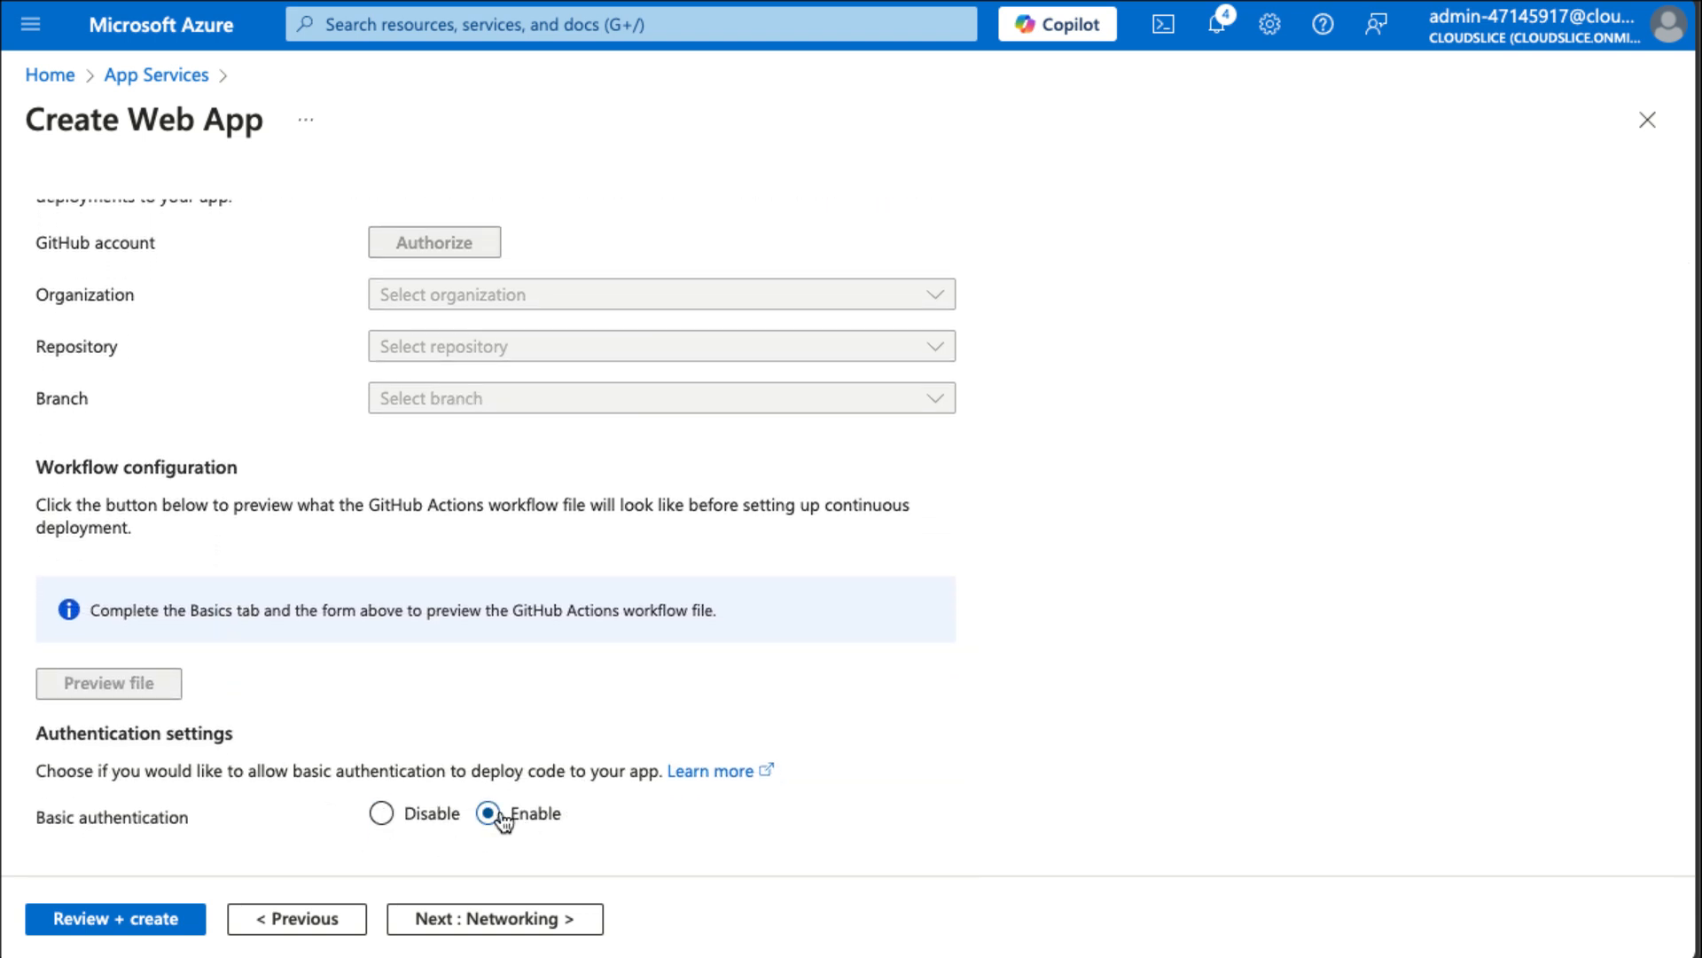
# Skip past Networking, disable Application Insights, then review and create the web app.
pyautogui.click(474, 923)
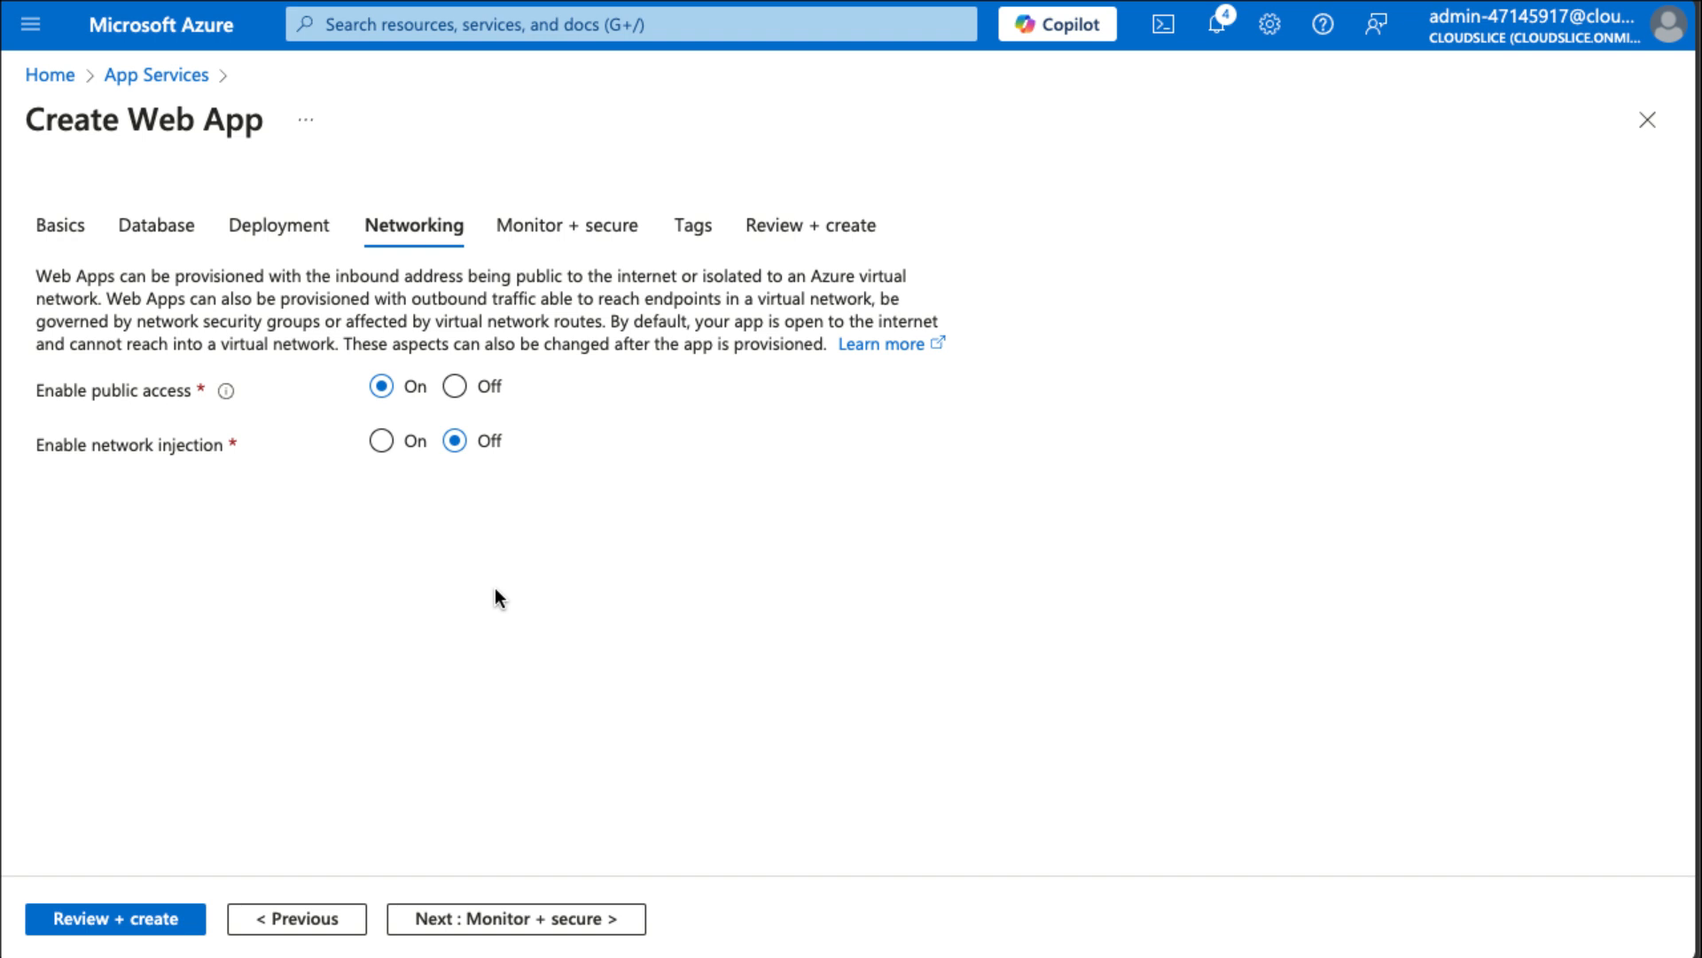
pyautogui.click(459, 916)
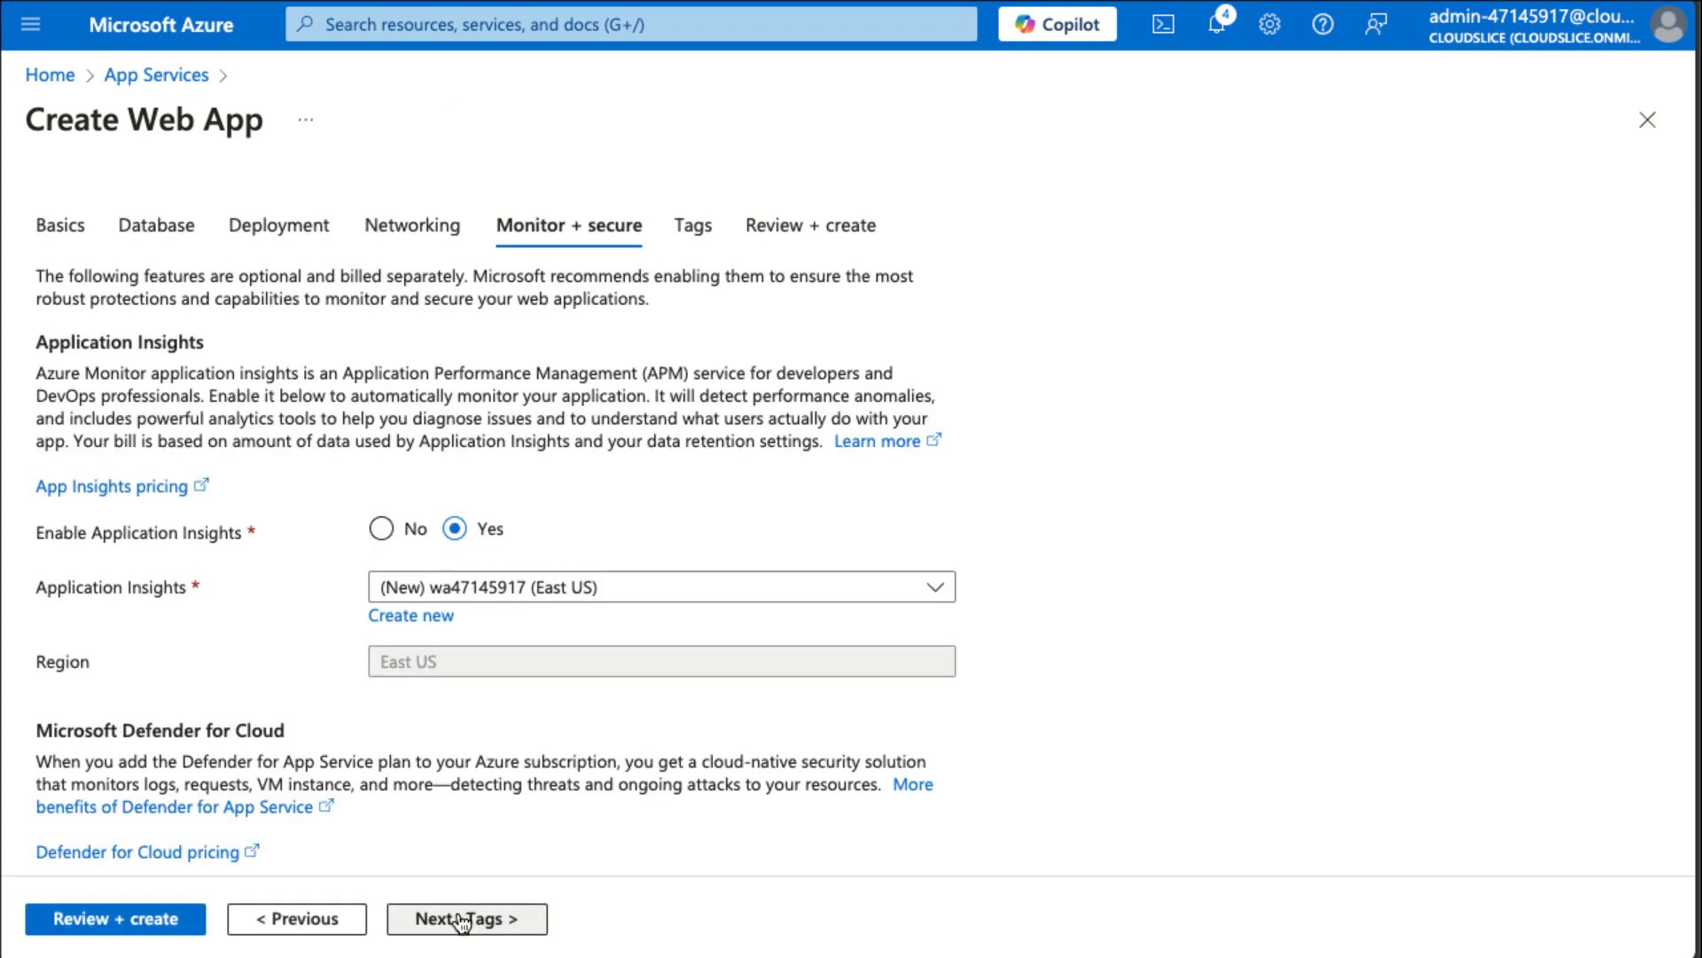
pyautogui.click(387, 537)
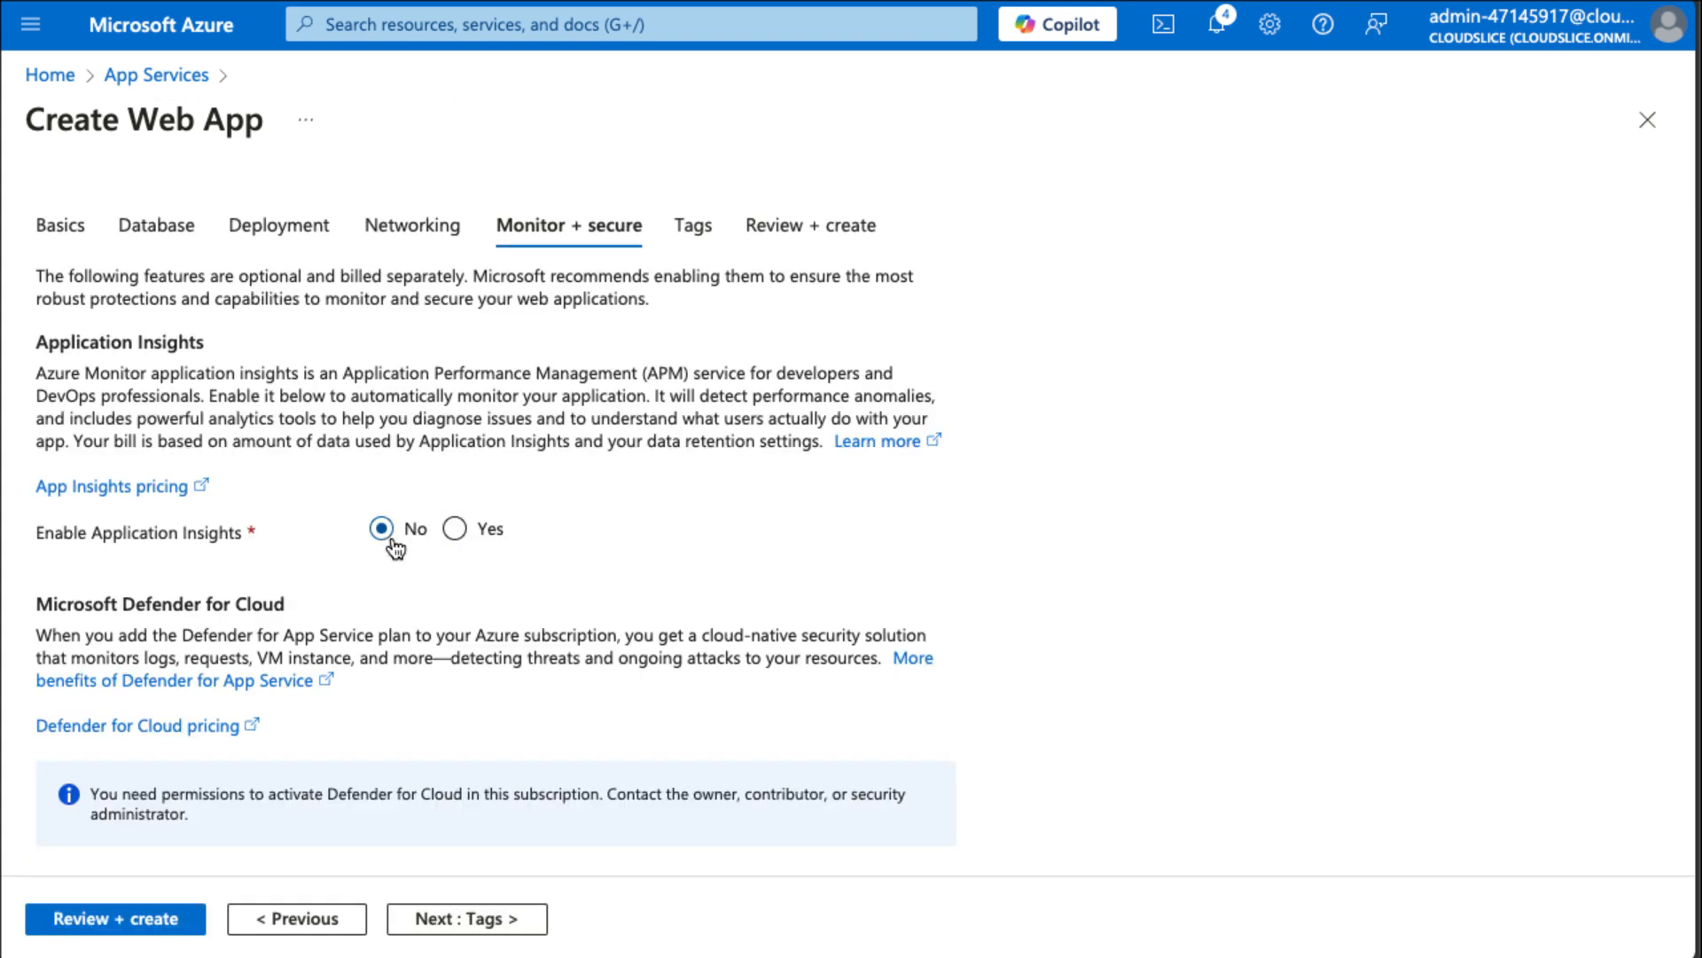
pyautogui.click(146, 909)
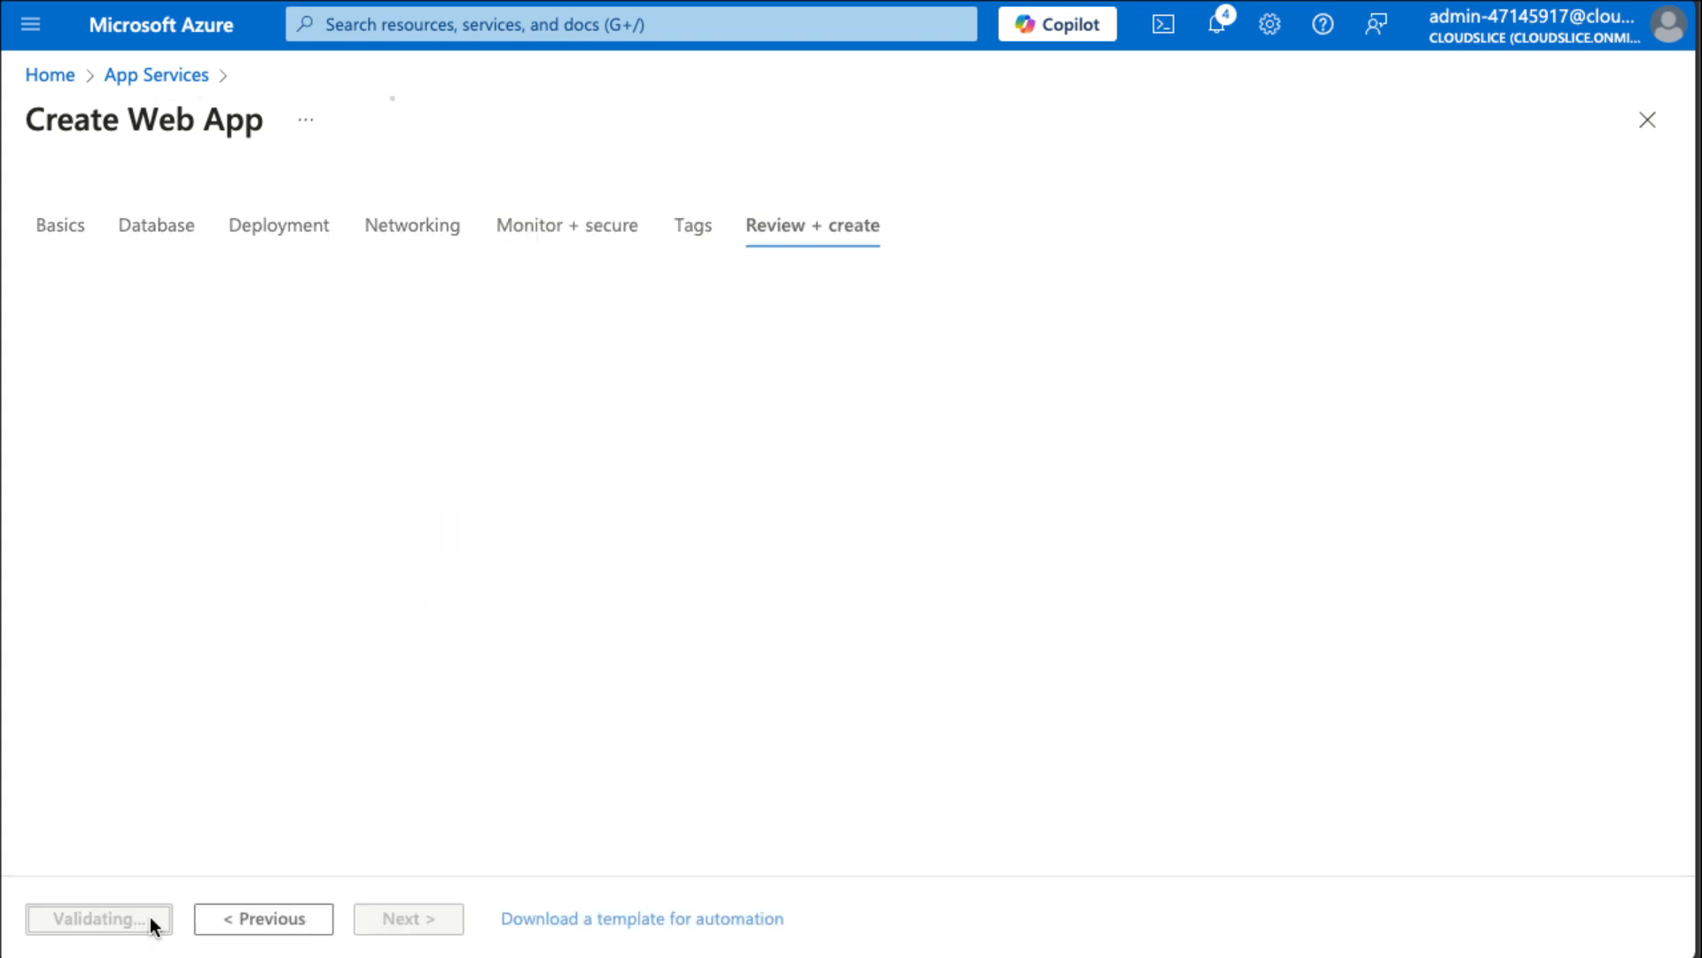
pyautogui.click(96, 922)
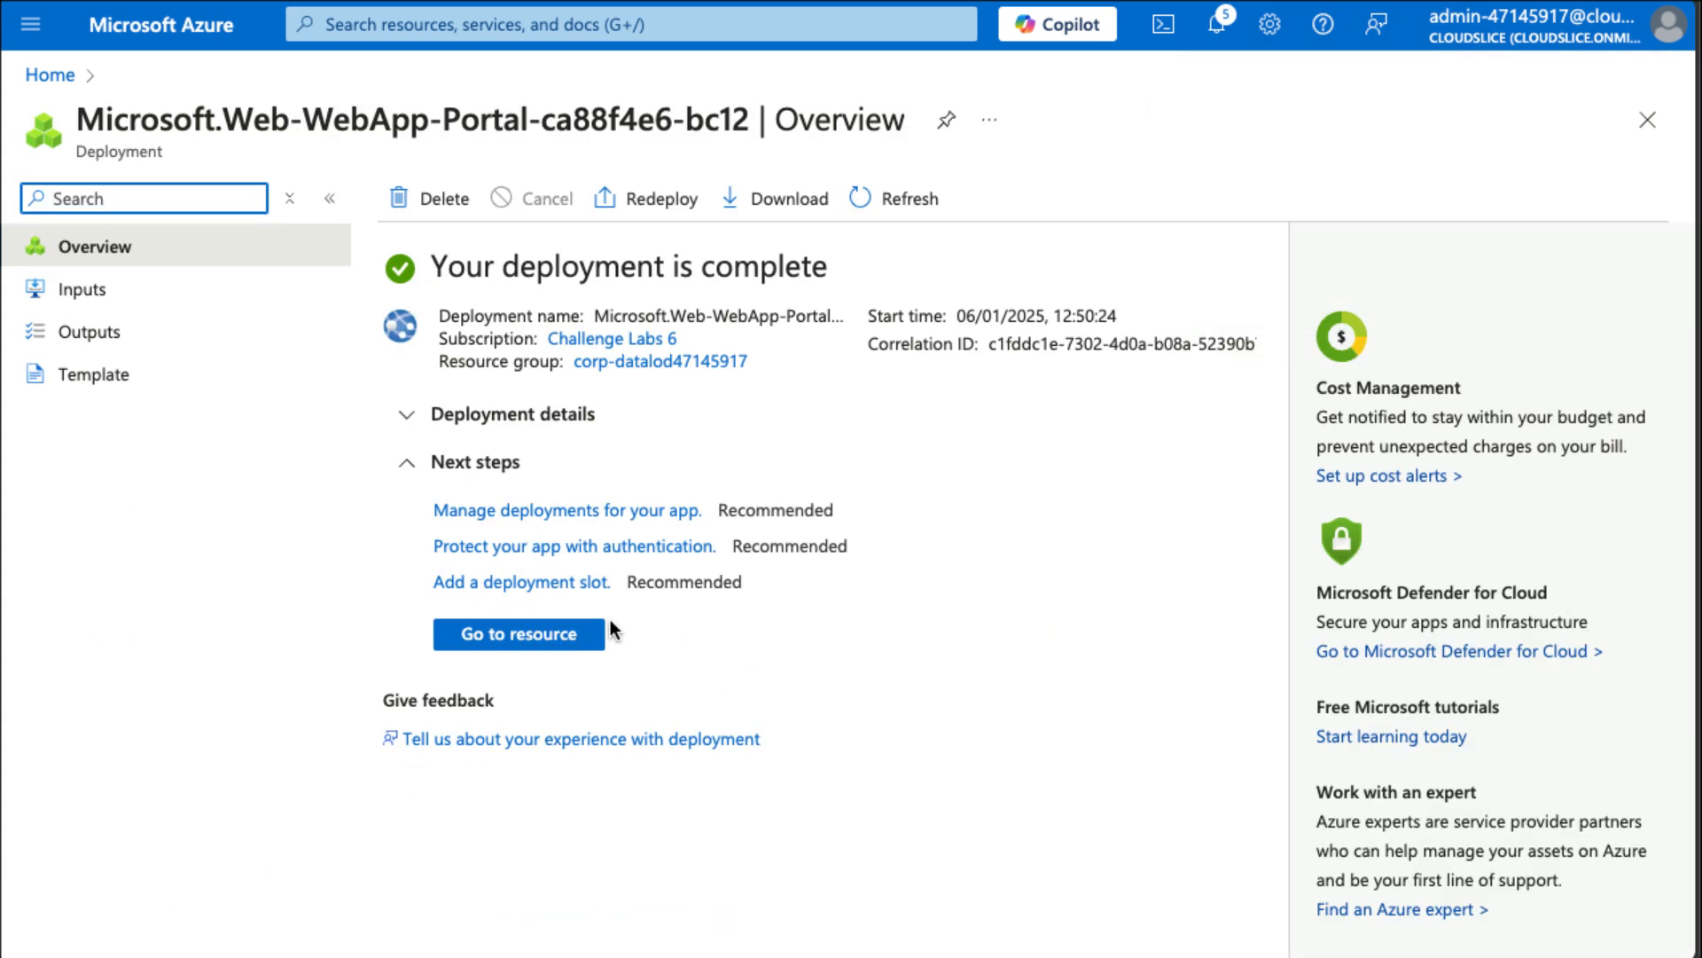
# Go to the new web app and browse its default domain.
pyautogui.click(564, 634)
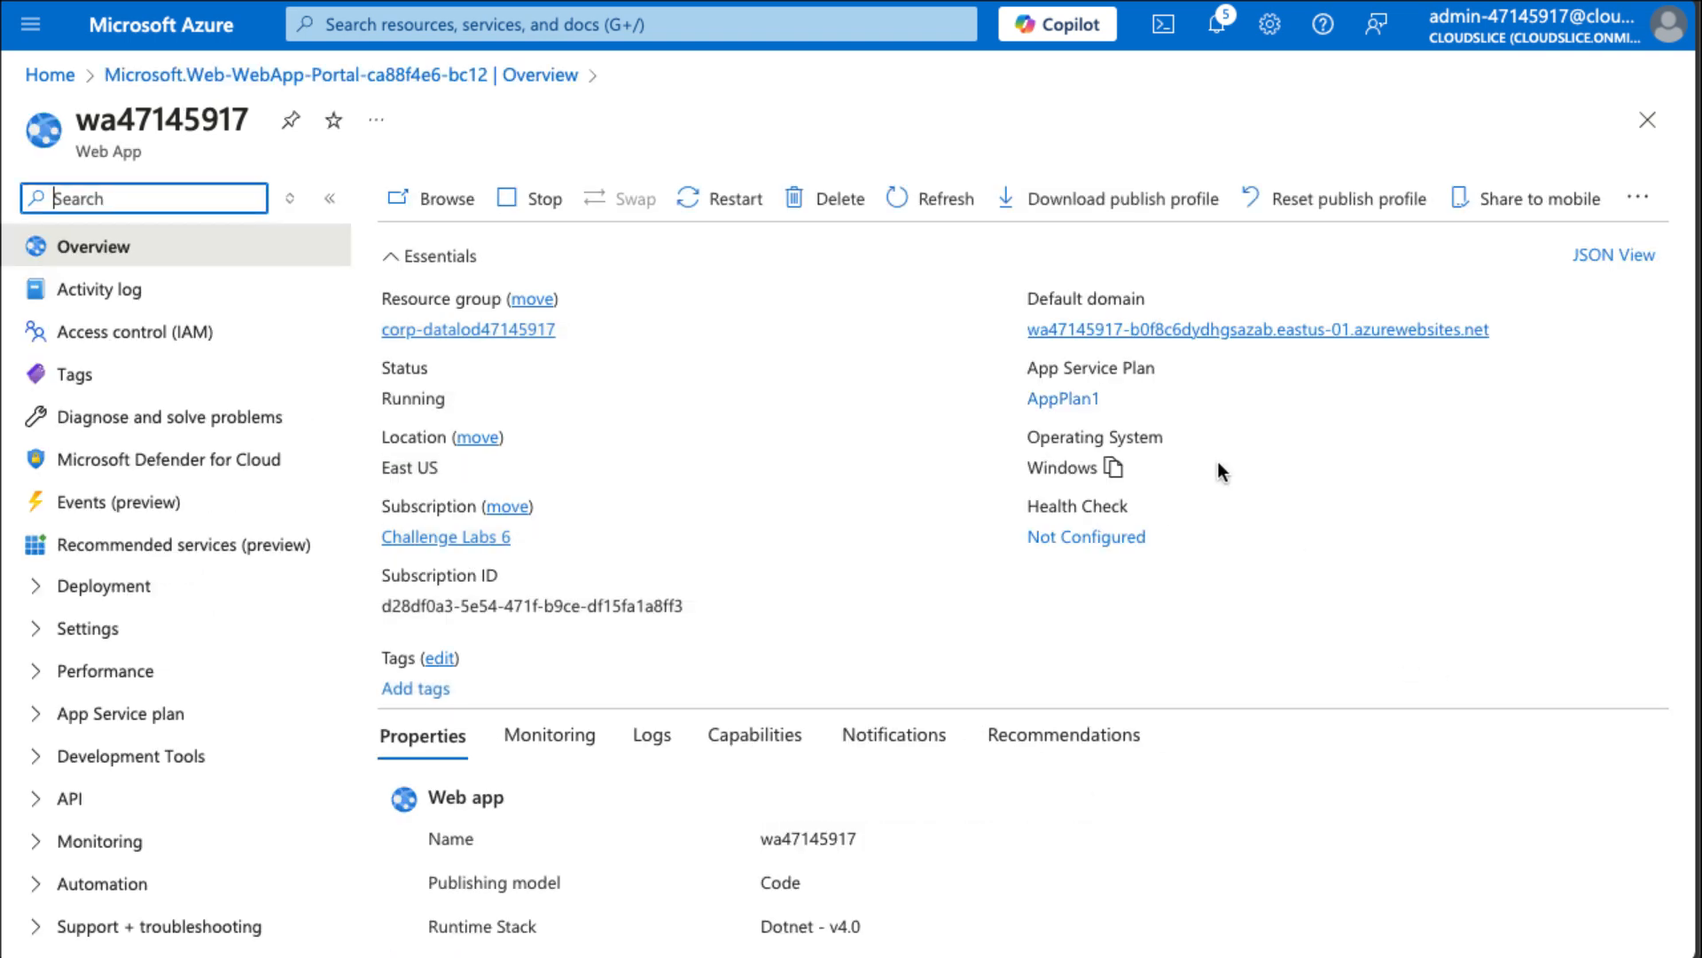
pyautogui.click(1242, 329)
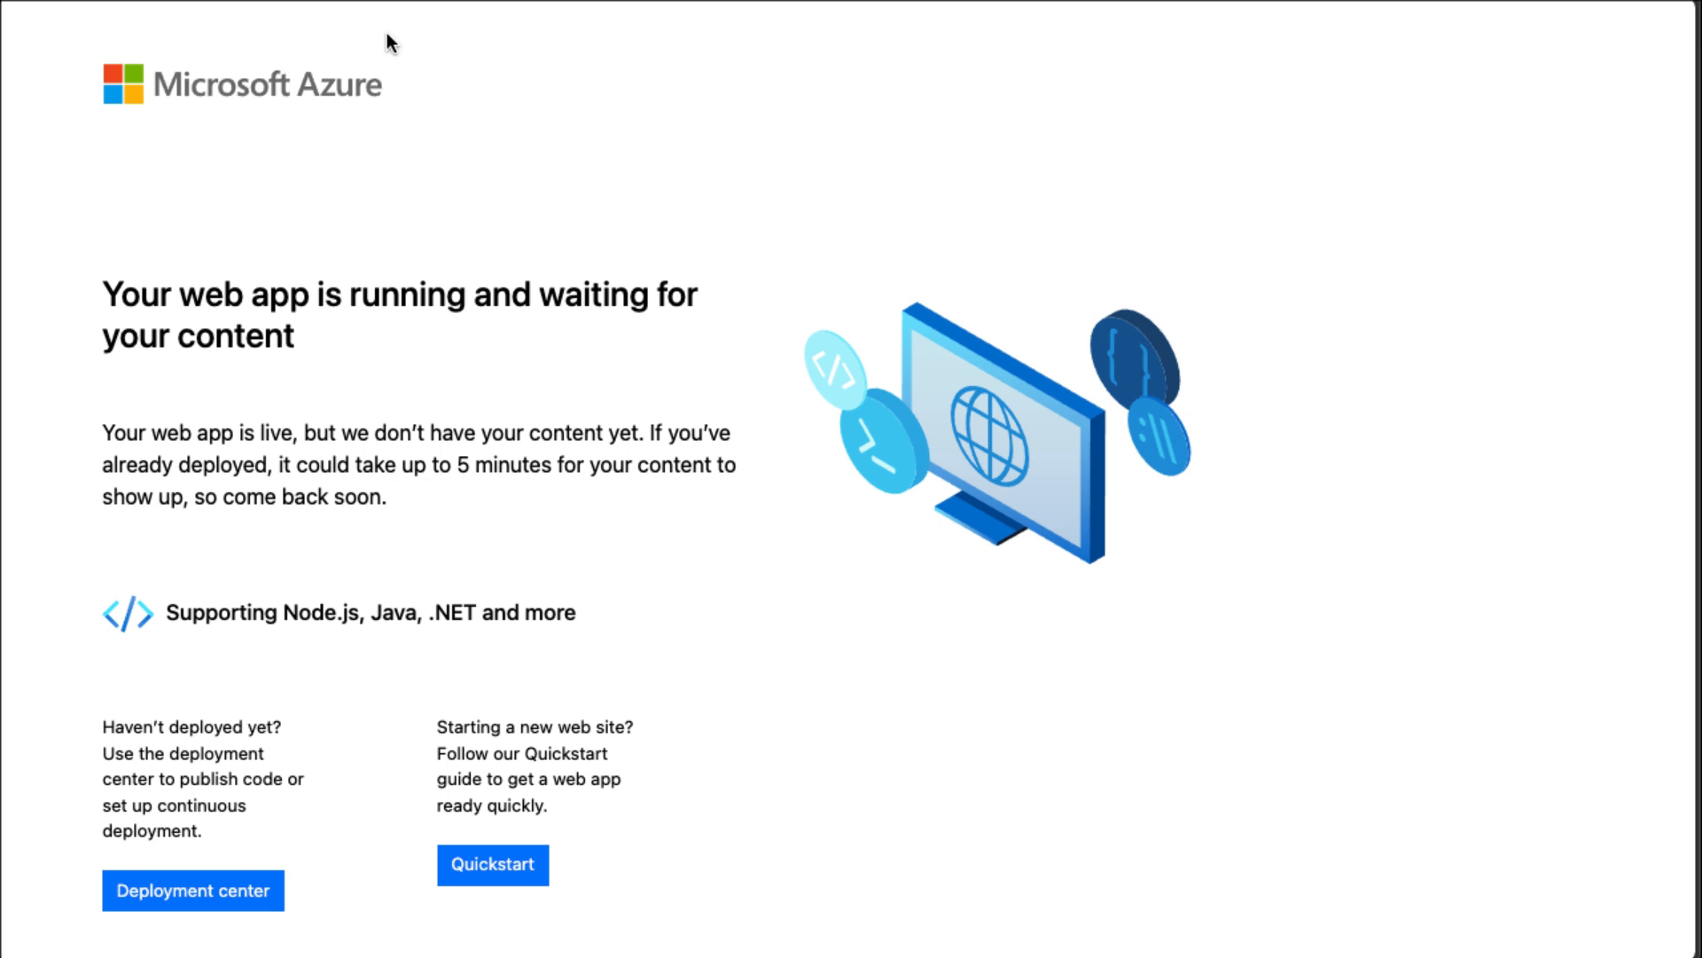
pyautogui.click(390, 1)
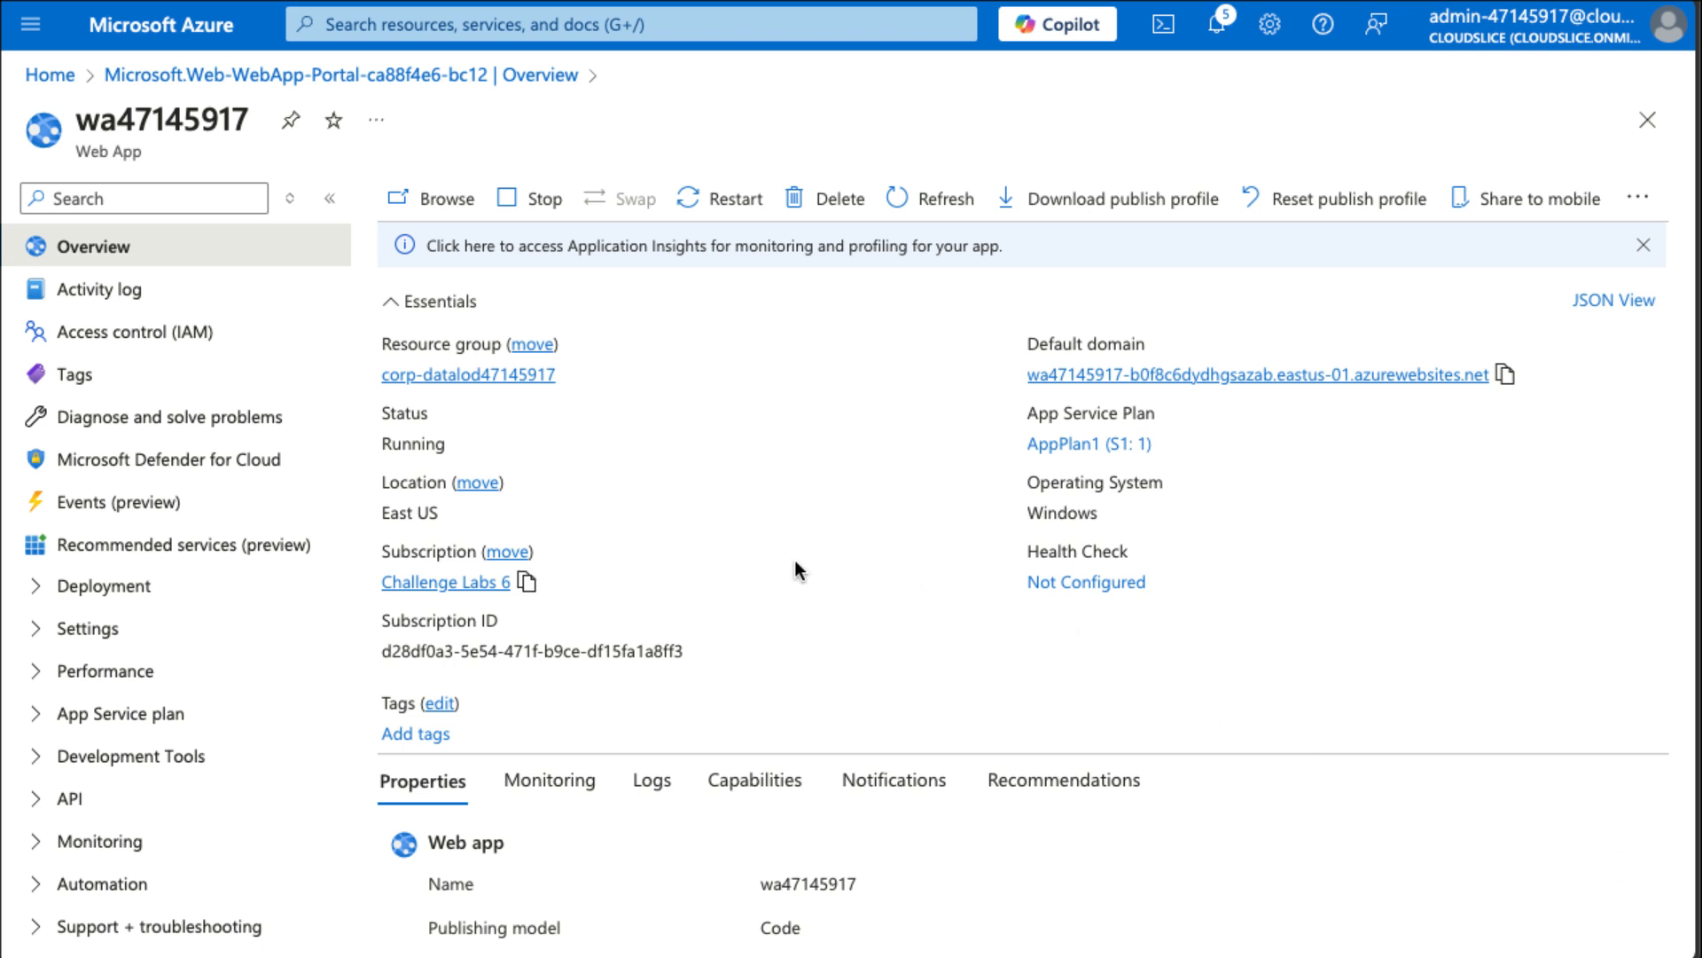
pyautogui.click(133, 598)
pyautogui.click(159, 674)
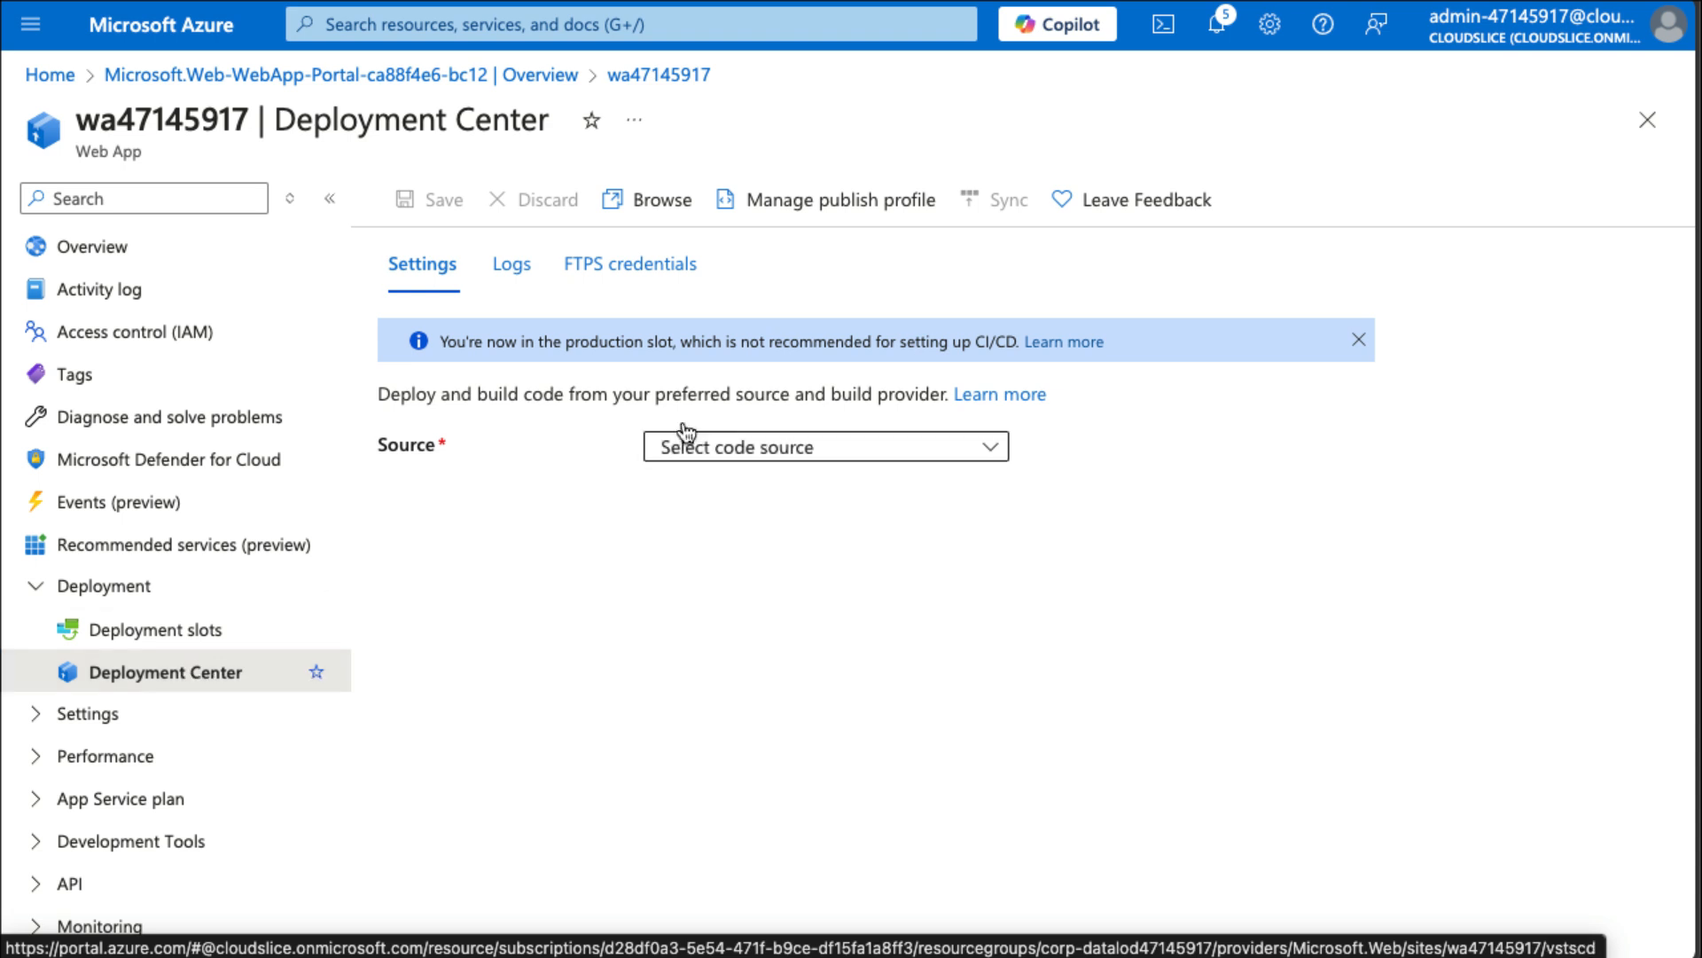
pyautogui.click(760, 454)
pyautogui.click(747, 676)
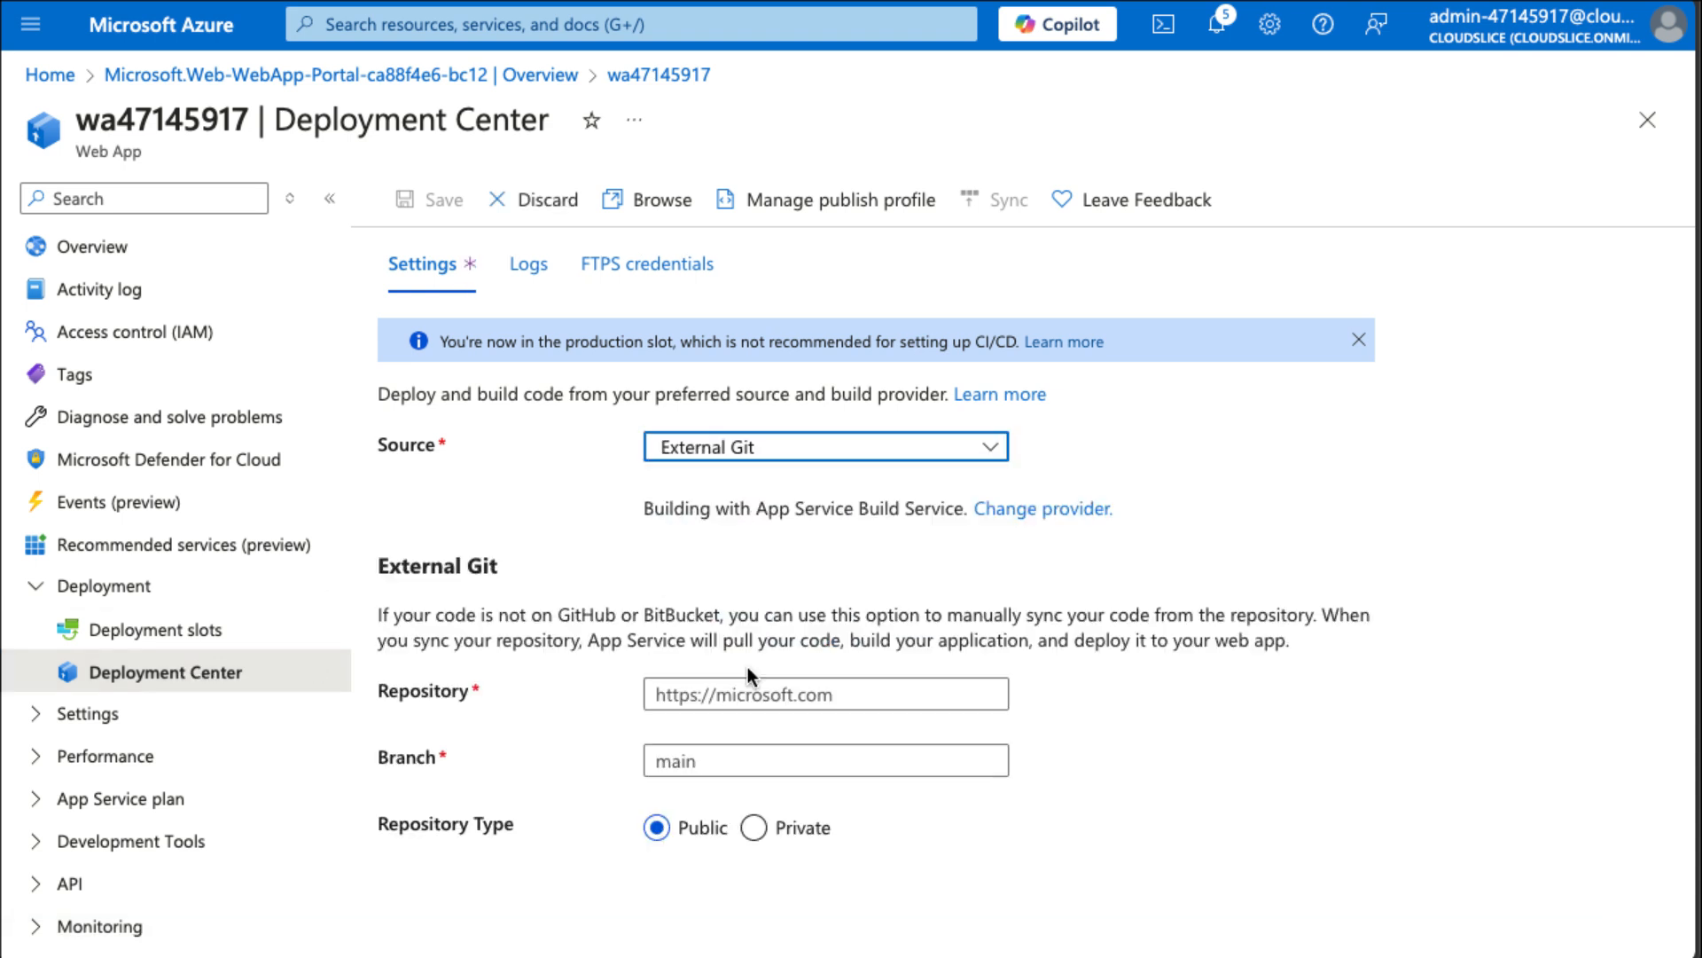
pyautogui.click(697, 693)
pyautogui.hotkey('ctrl', 'v')
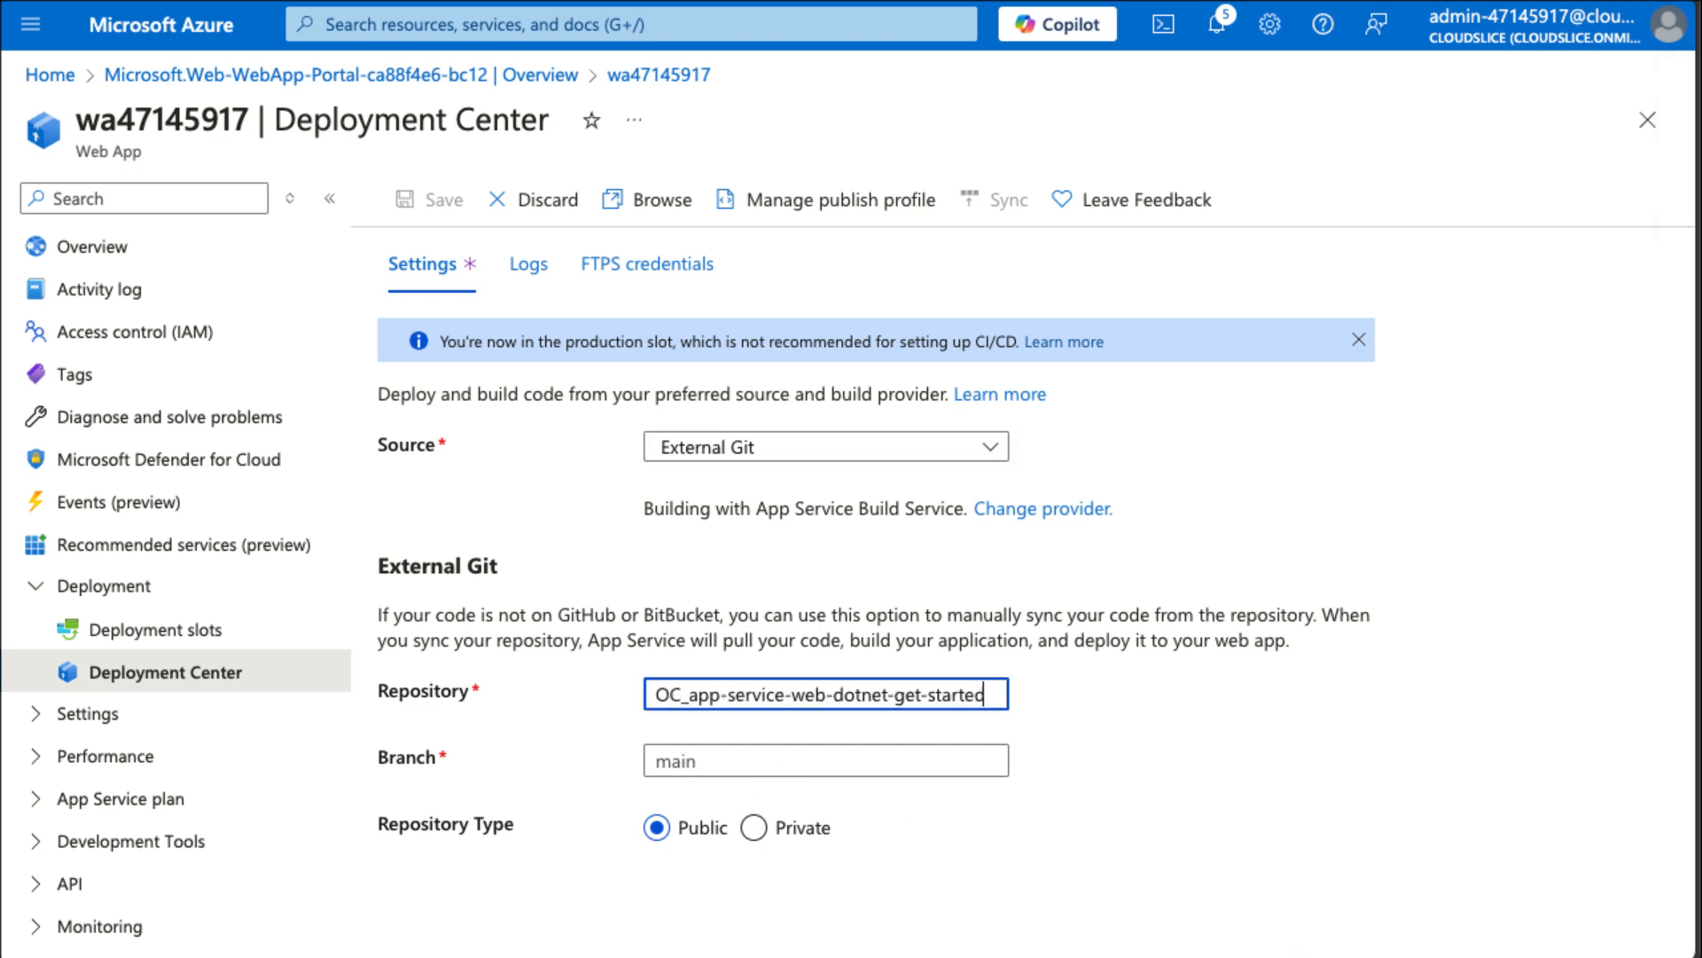
# Set the branch to main, save the deployment settings, and dismiss the notification.
pyautogui.click(773, 755)
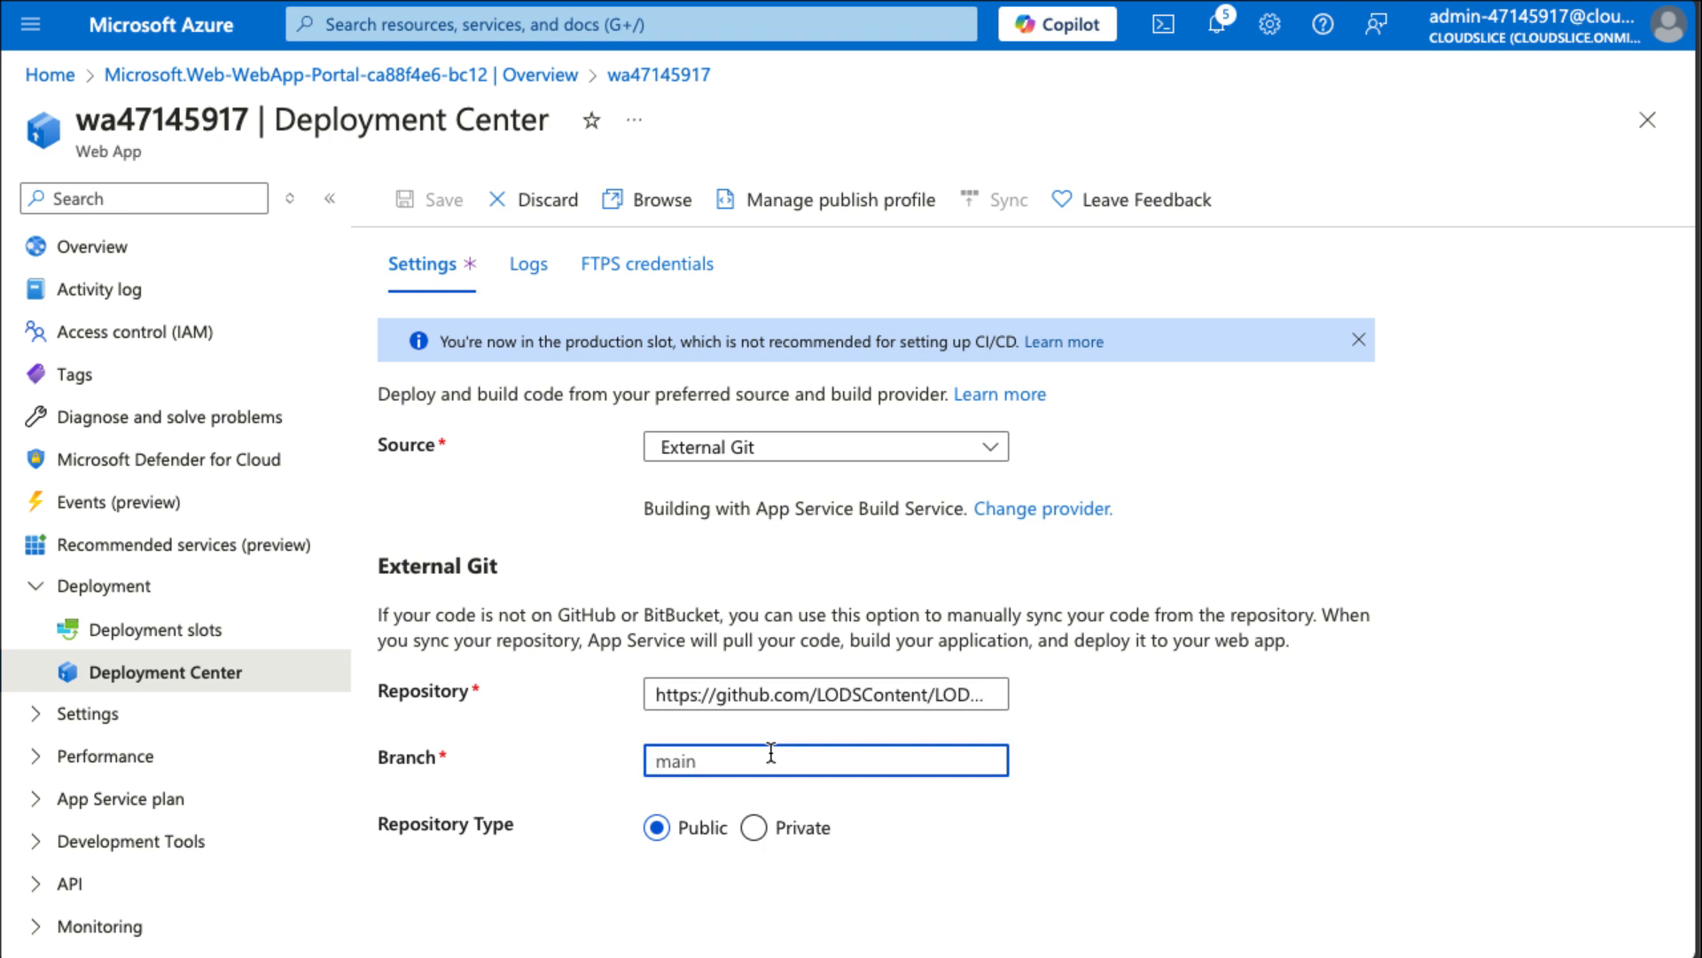
pyautogui.write('main')
pyautogui.click(451, 205)
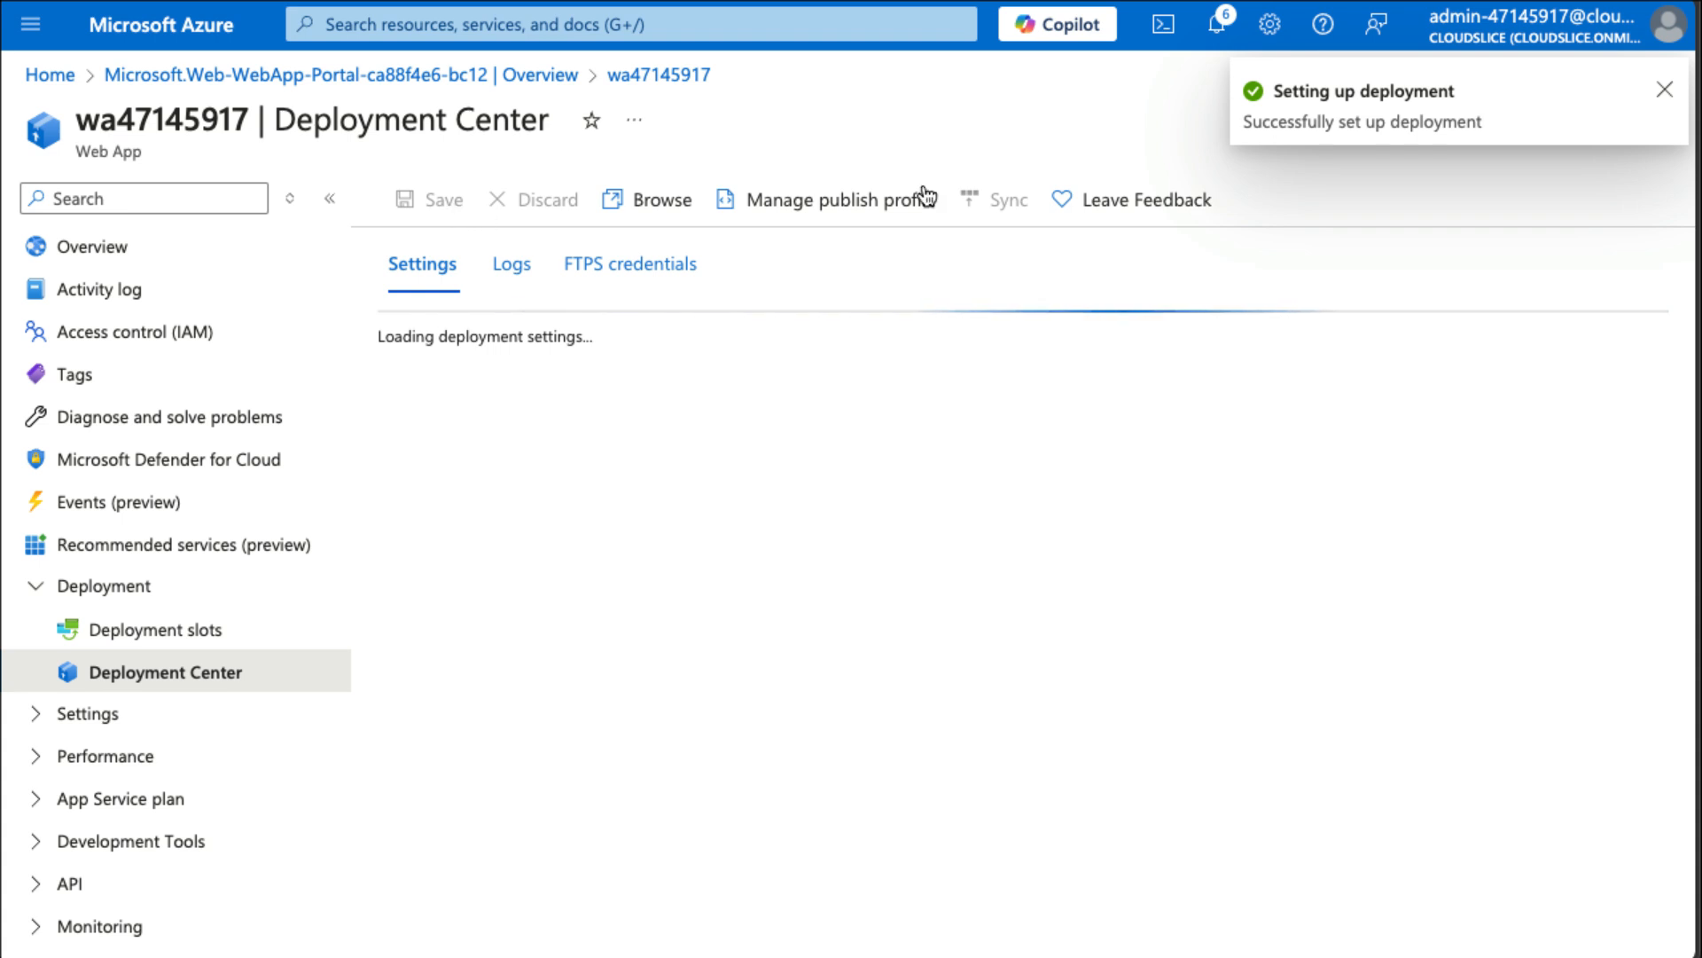
pyautogui.click(1666, 100)
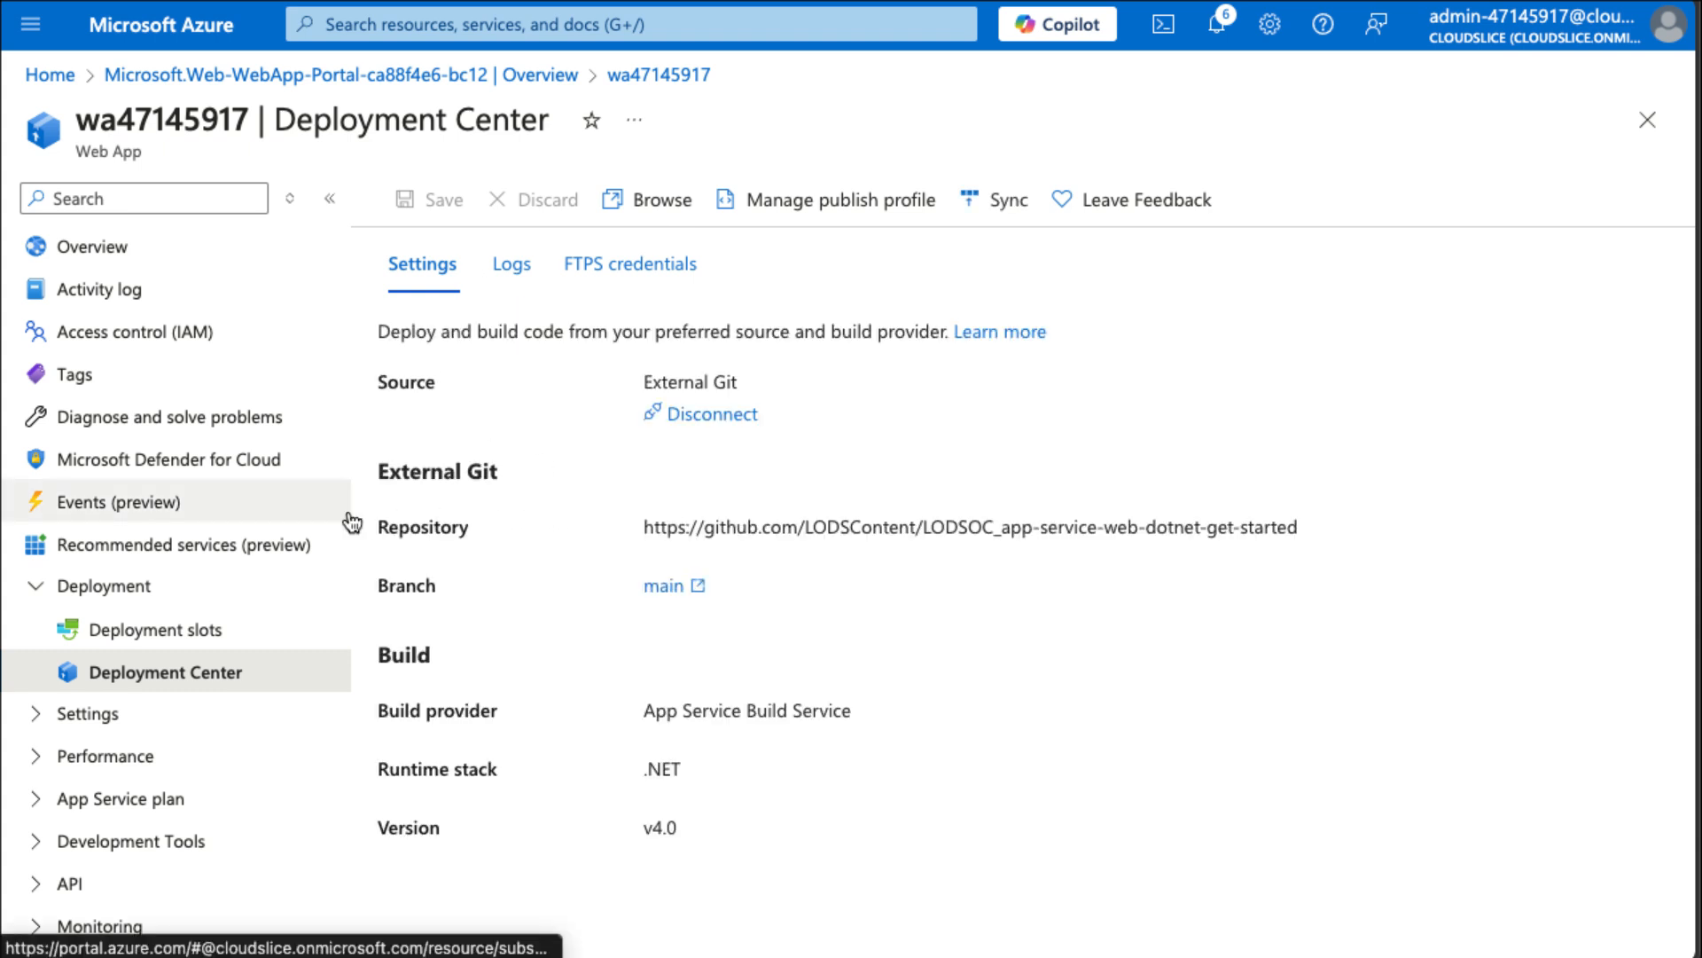
# Return to the web app overview and browse its default domain.
pyautogui.click(178, 259)
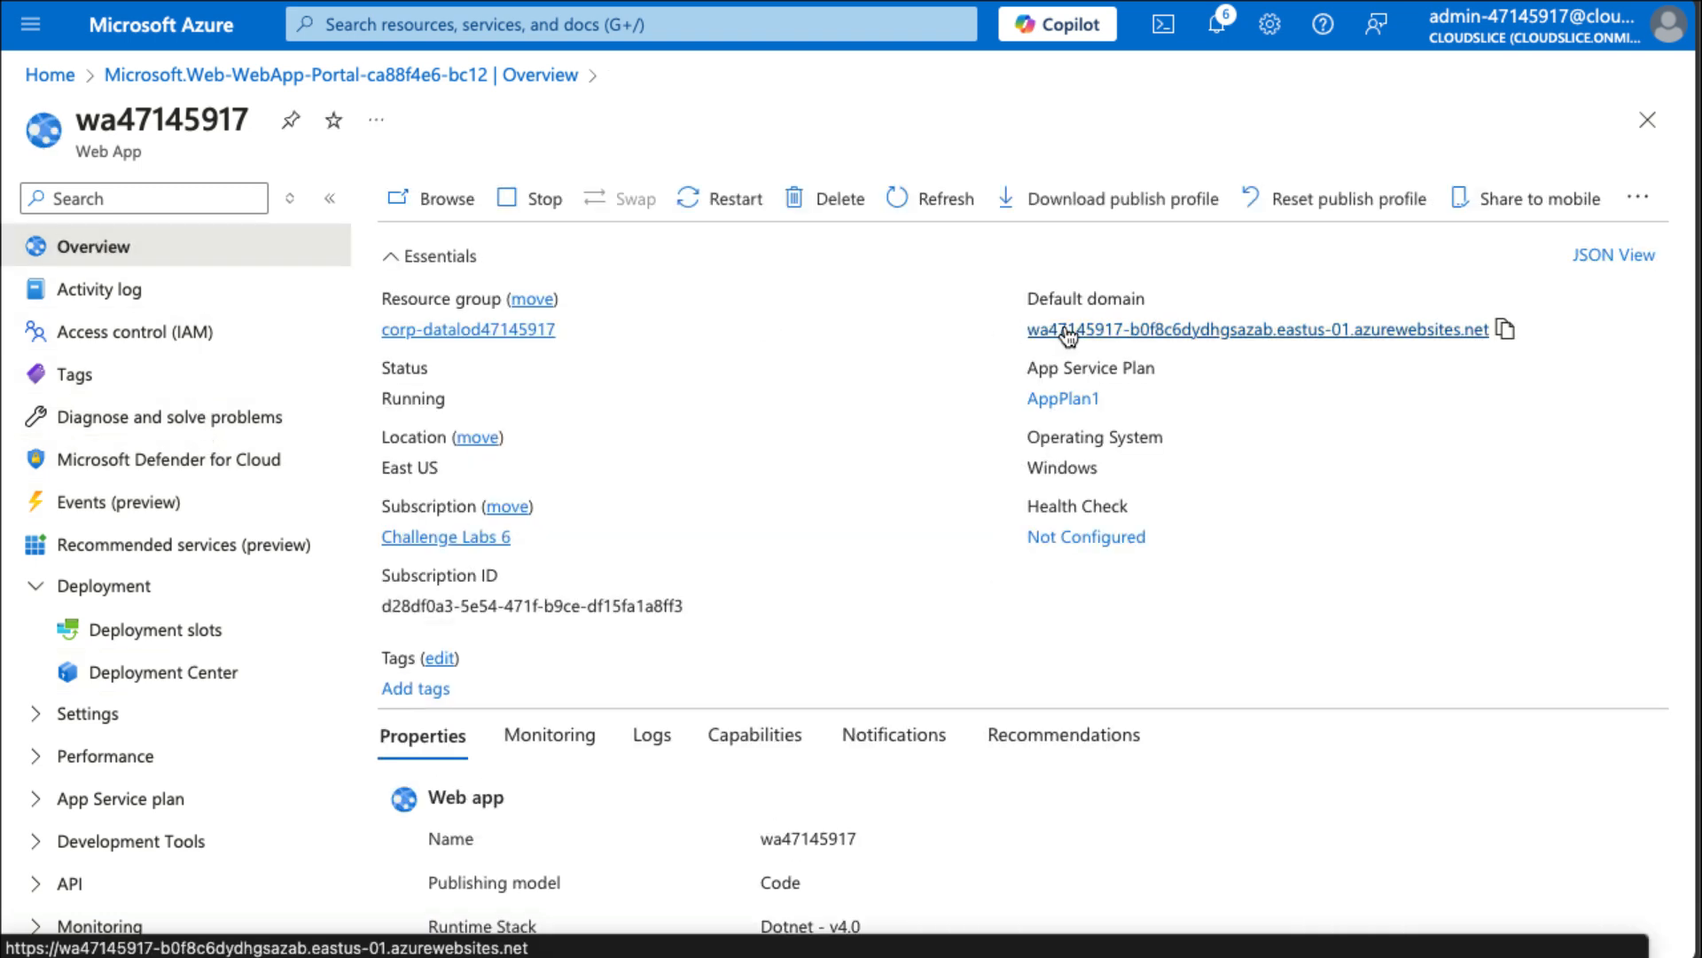
pyautogui.click(1135, 330)
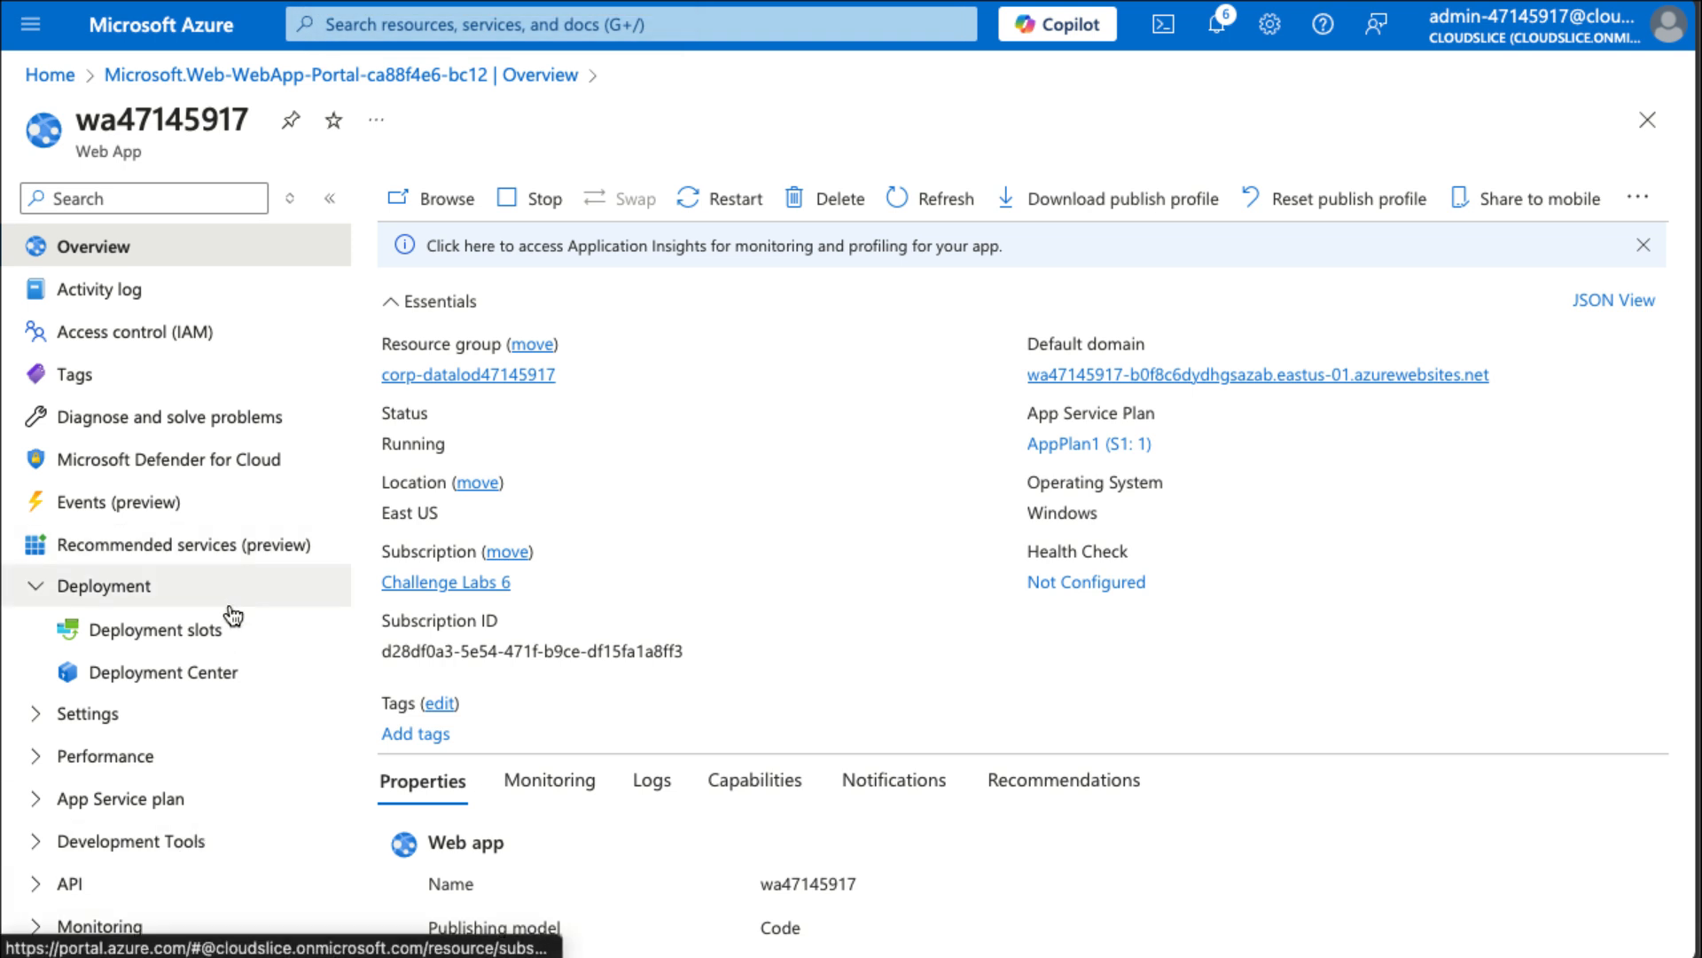
# Open Application Insights for the web app and turn it on.
pyautogui.click(129, 926)
pyautogui.scroll(-5, 133, 886)
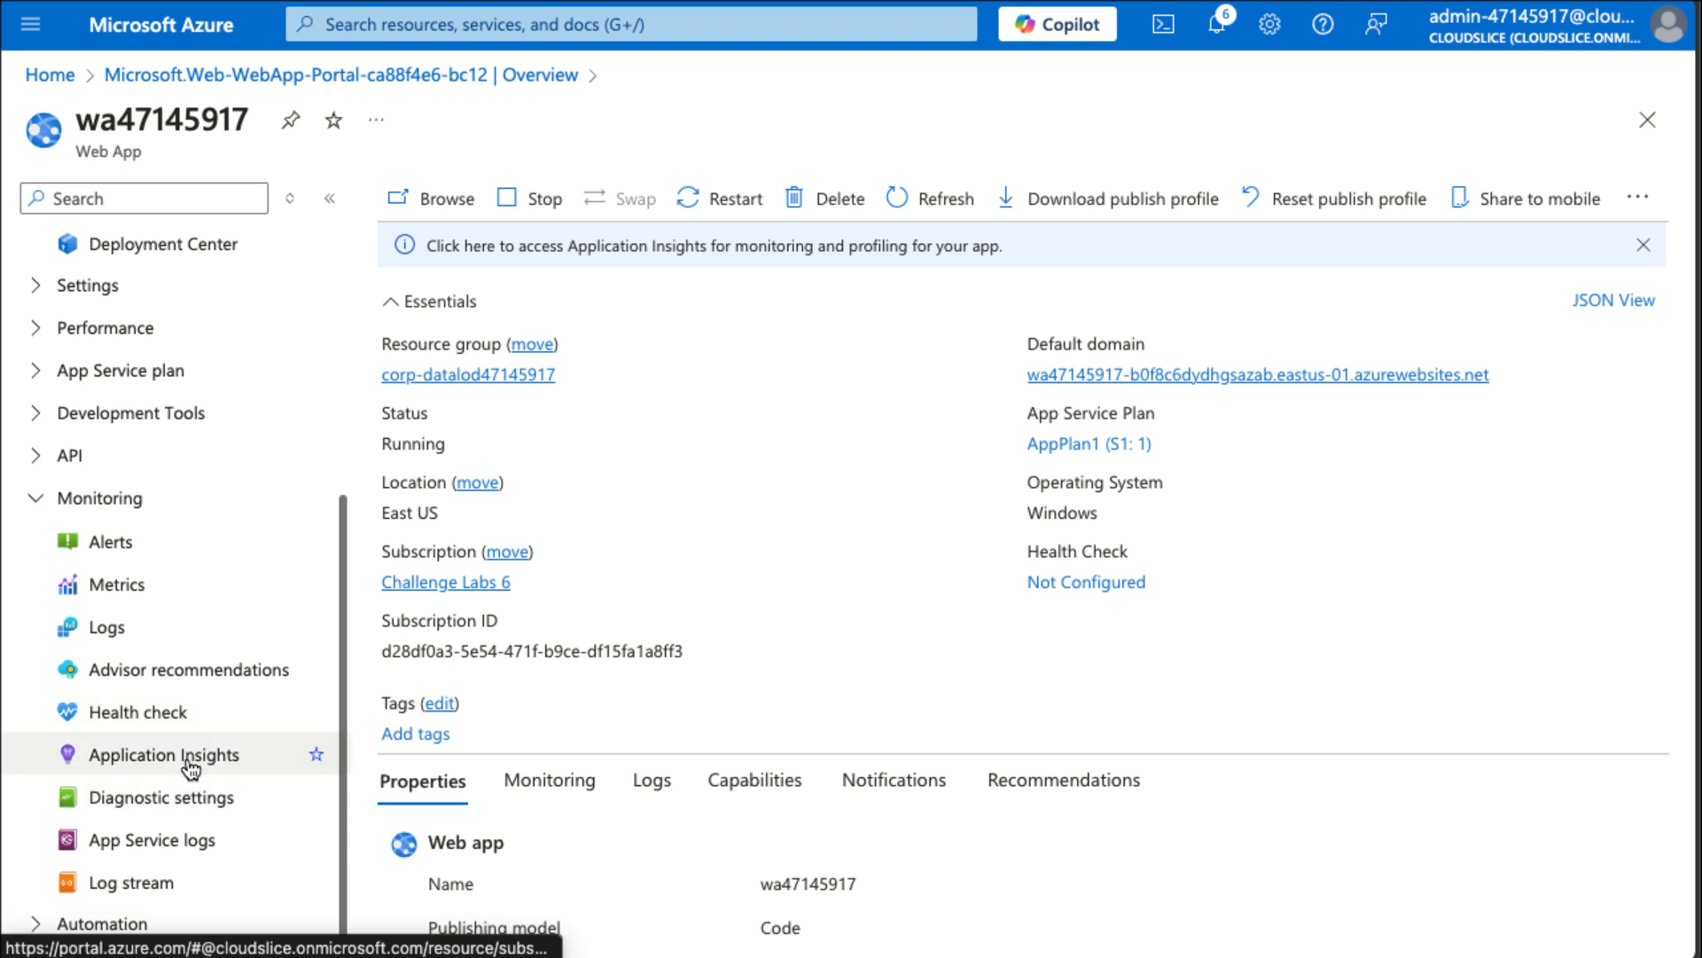
pyautogui.click(189, 768)
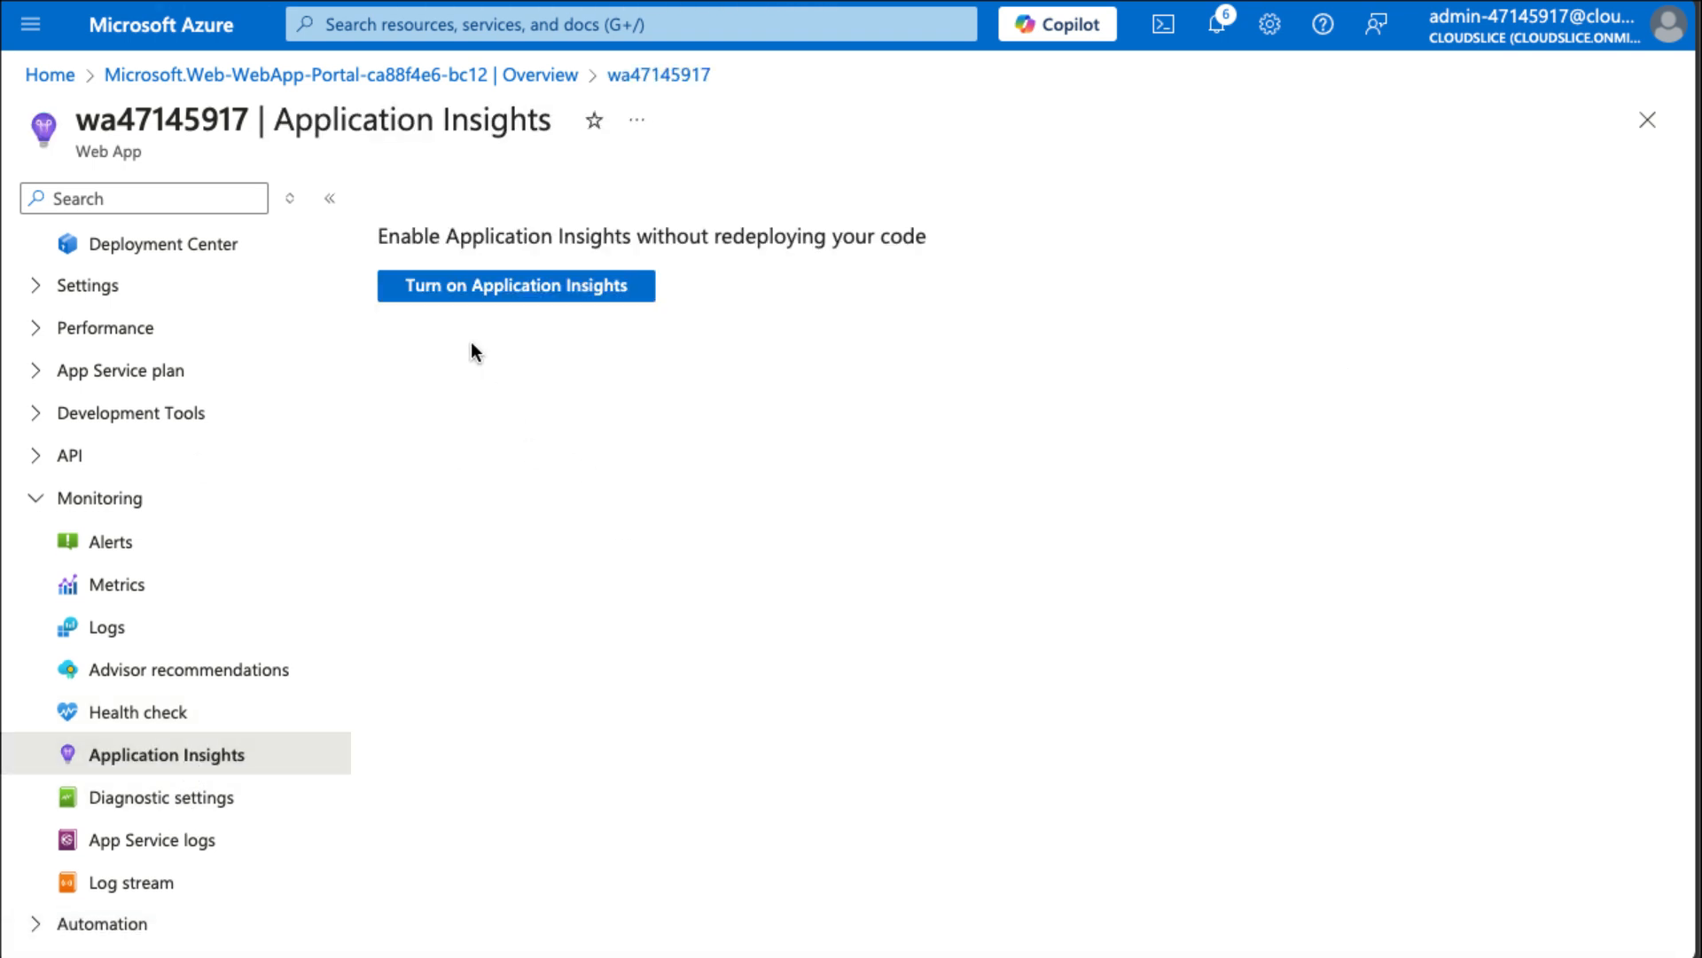
pyautogui.click(477, 295)
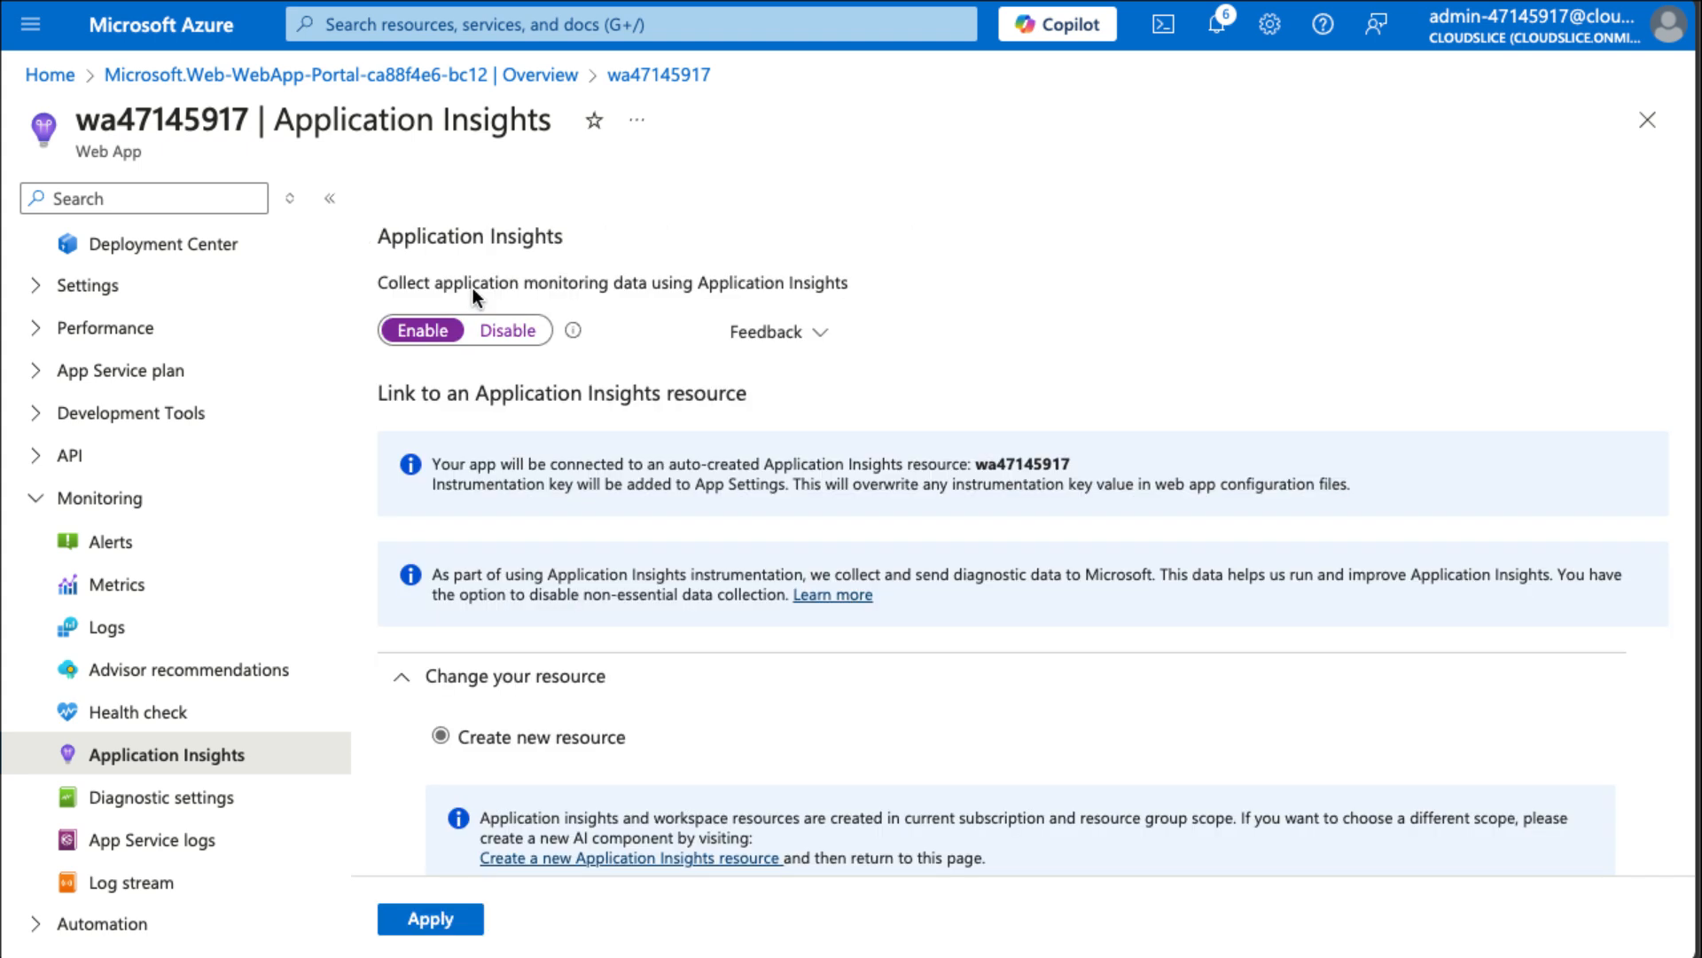
pyautogui.click(1645, 75)
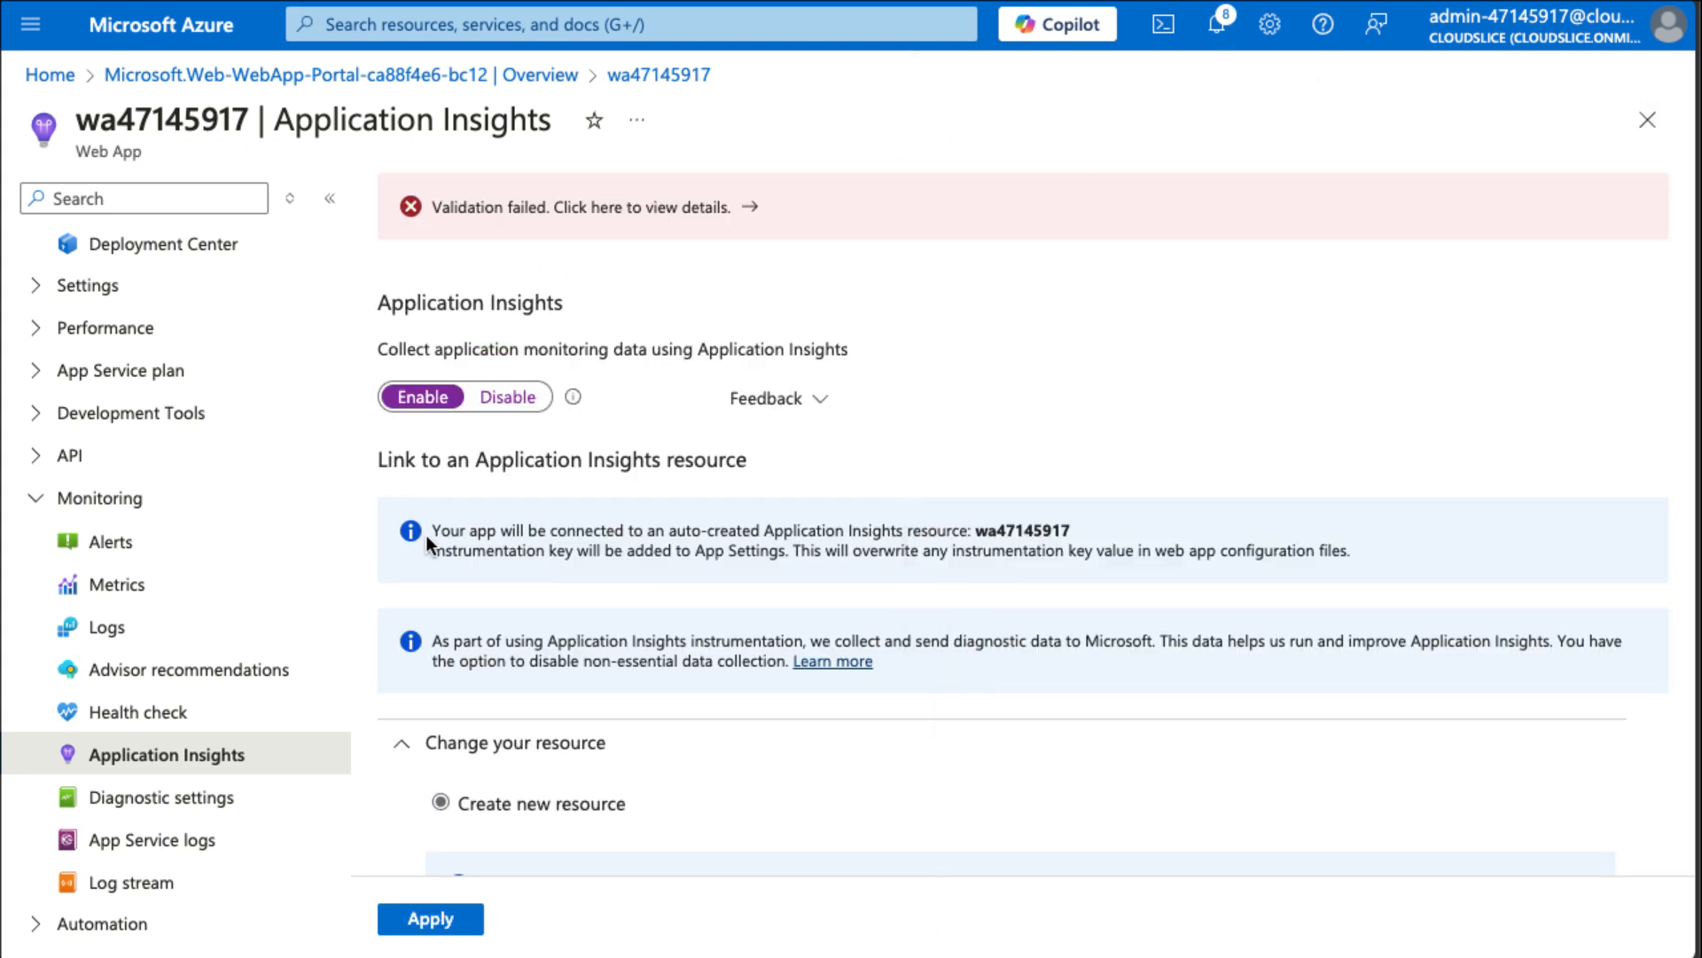
pyautogui.scroll(-1, 407, 523)
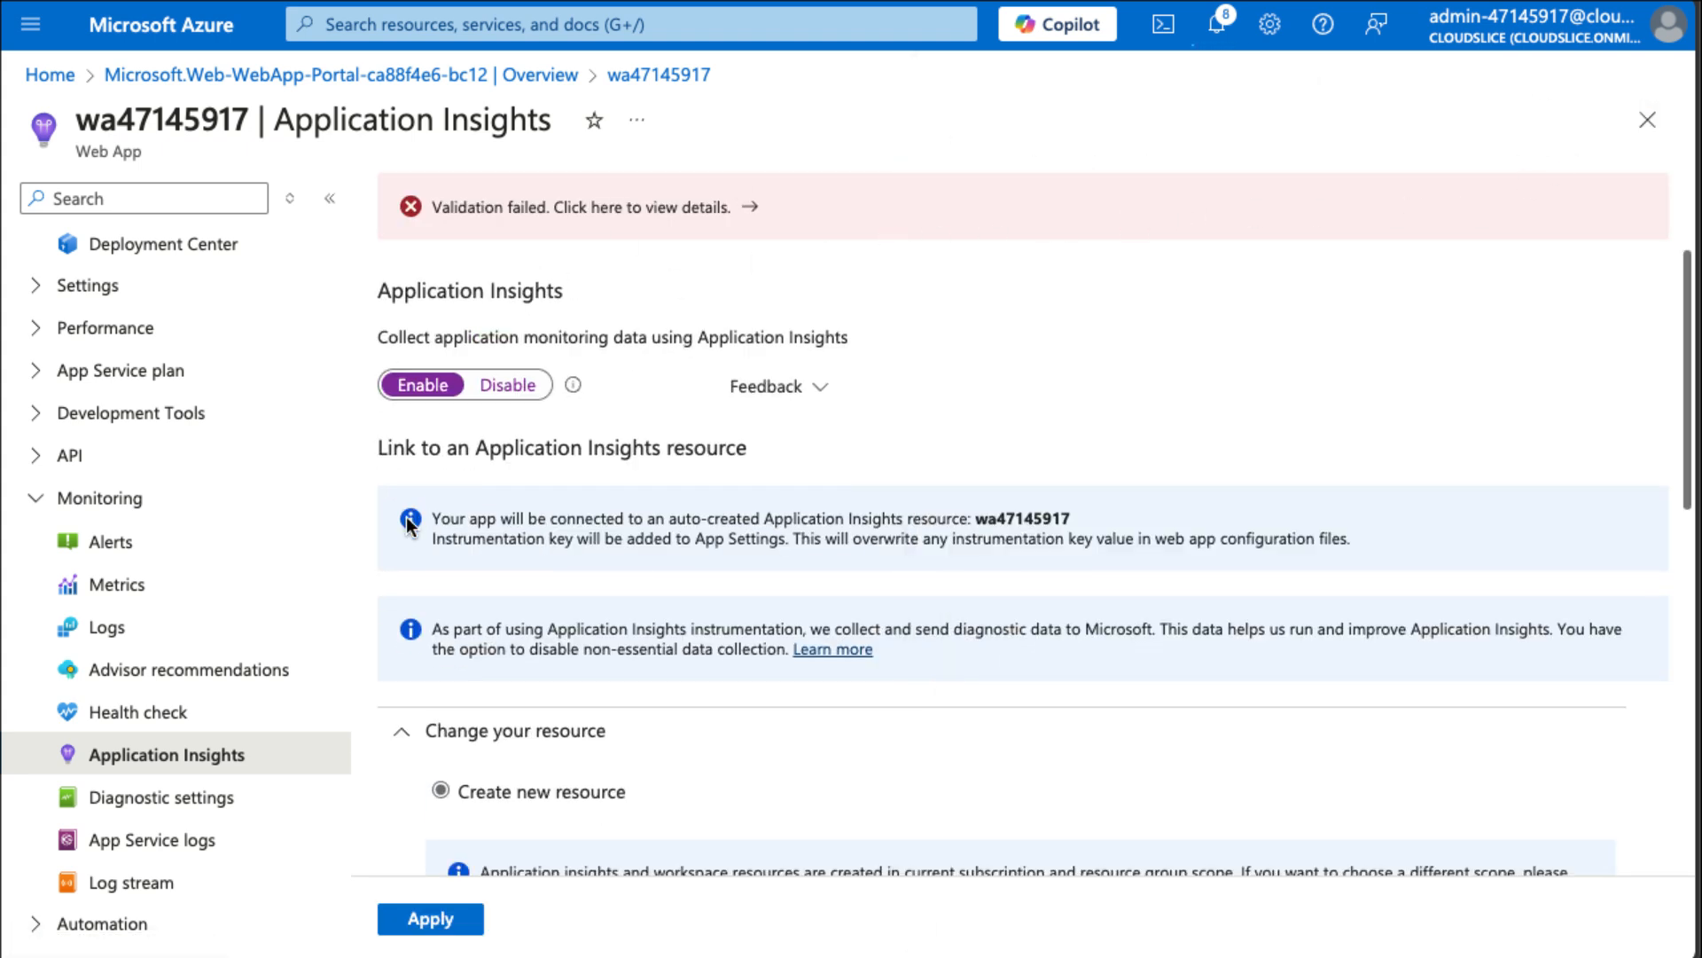
pyautogui.scroll(-4, 406, 516)
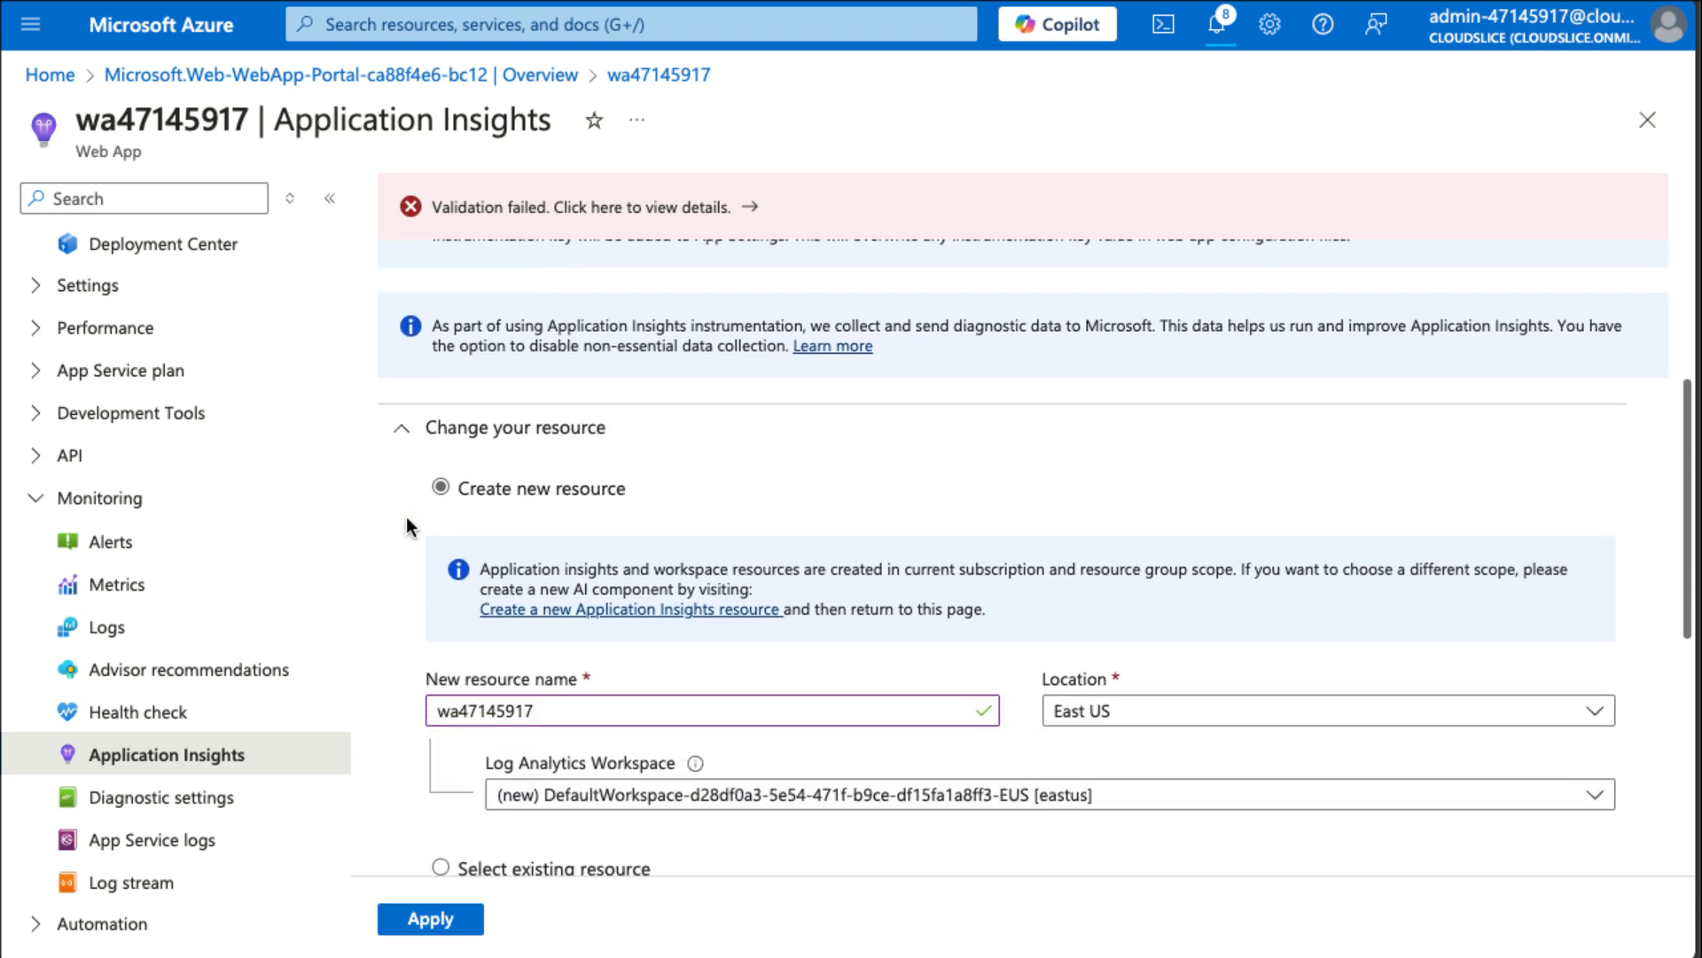
# Link the new Application Insights resource to the laws-47145917 Log Analytics workspace and apply the monitoring settings.
pyautogui.click(723, 745)
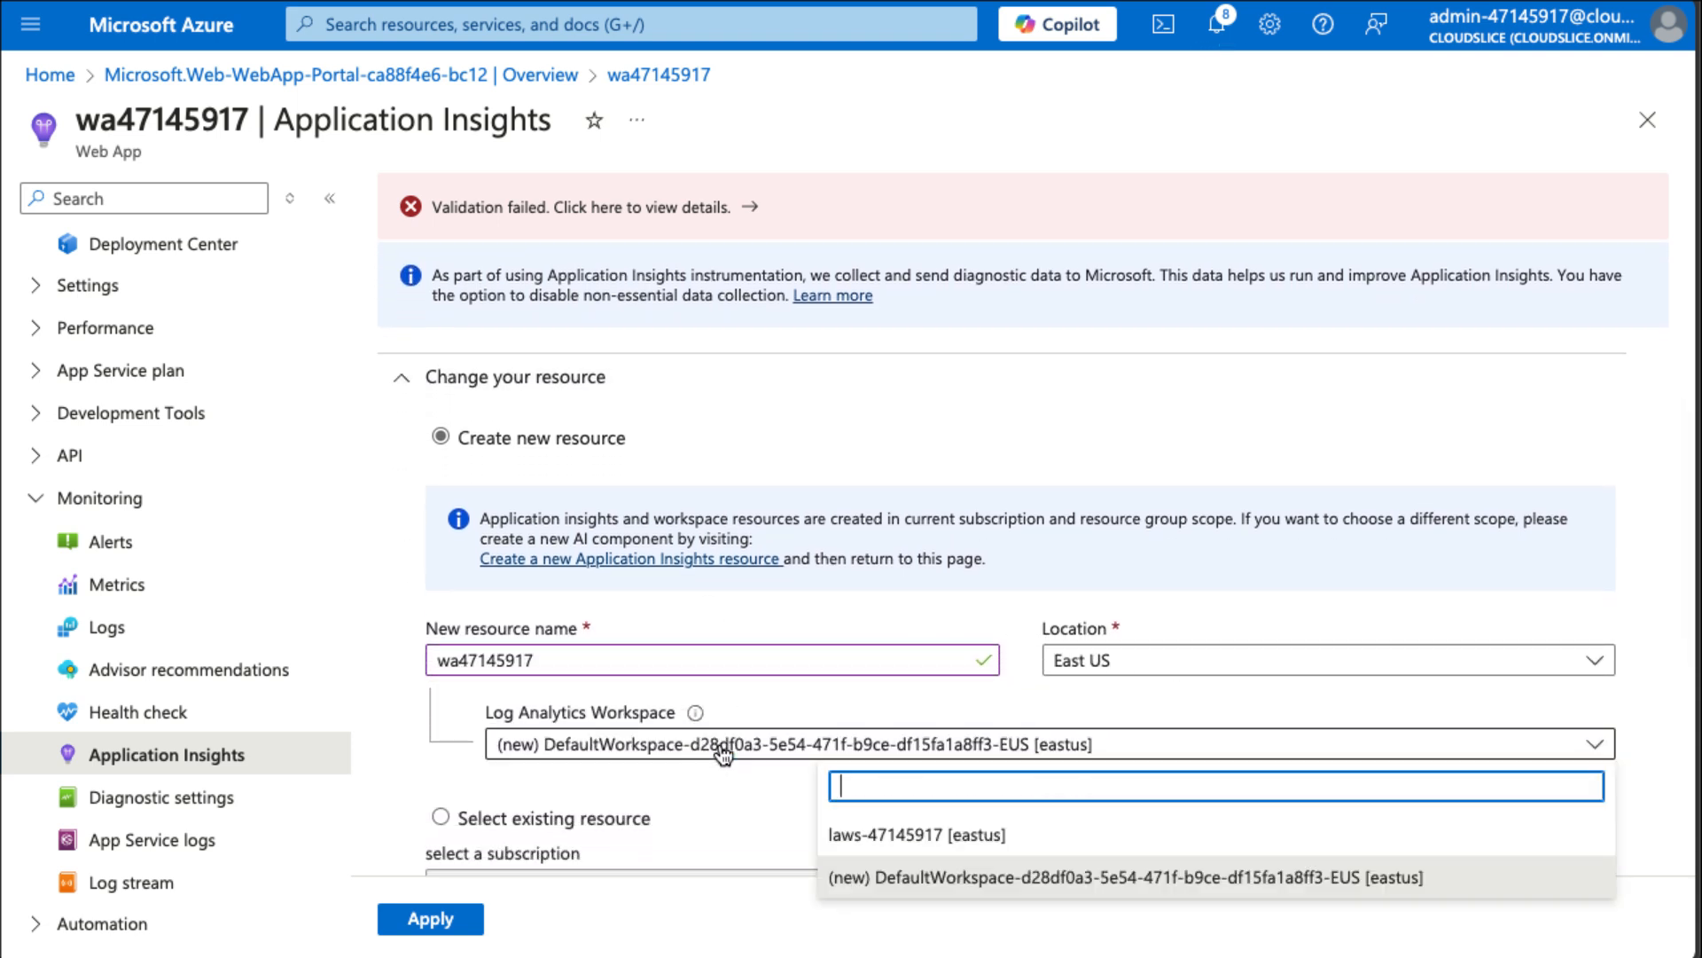
pyautogui.click(967, 849)
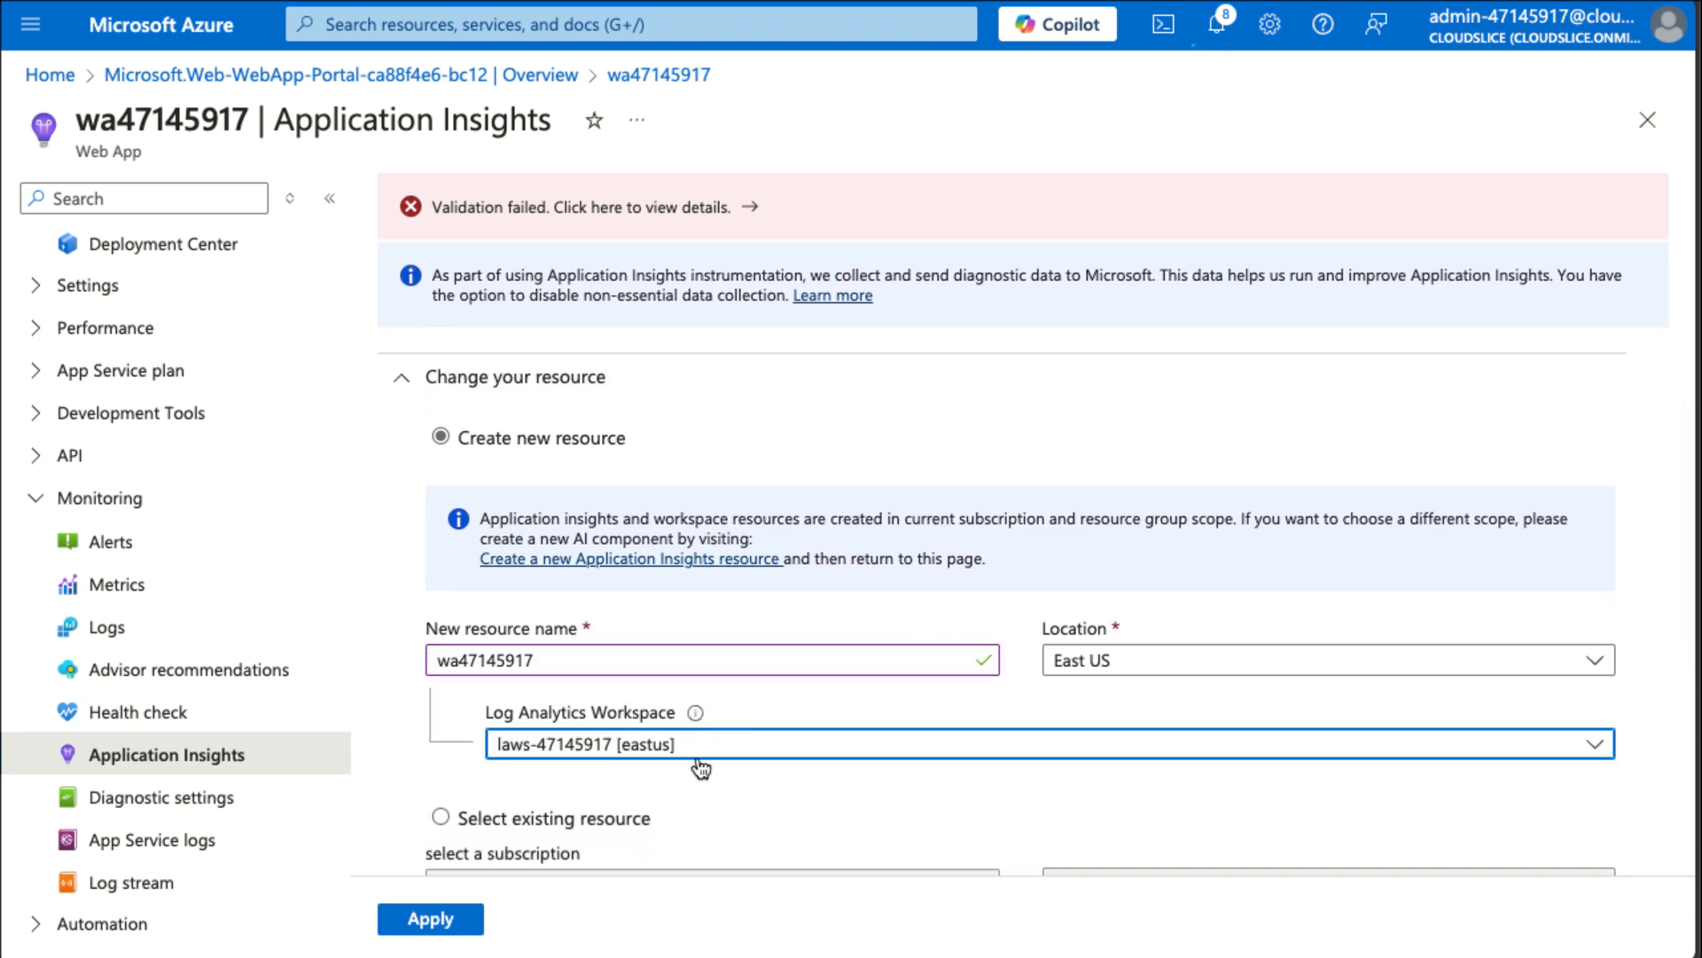
pyautogui.scroll(-1, 940, 741)
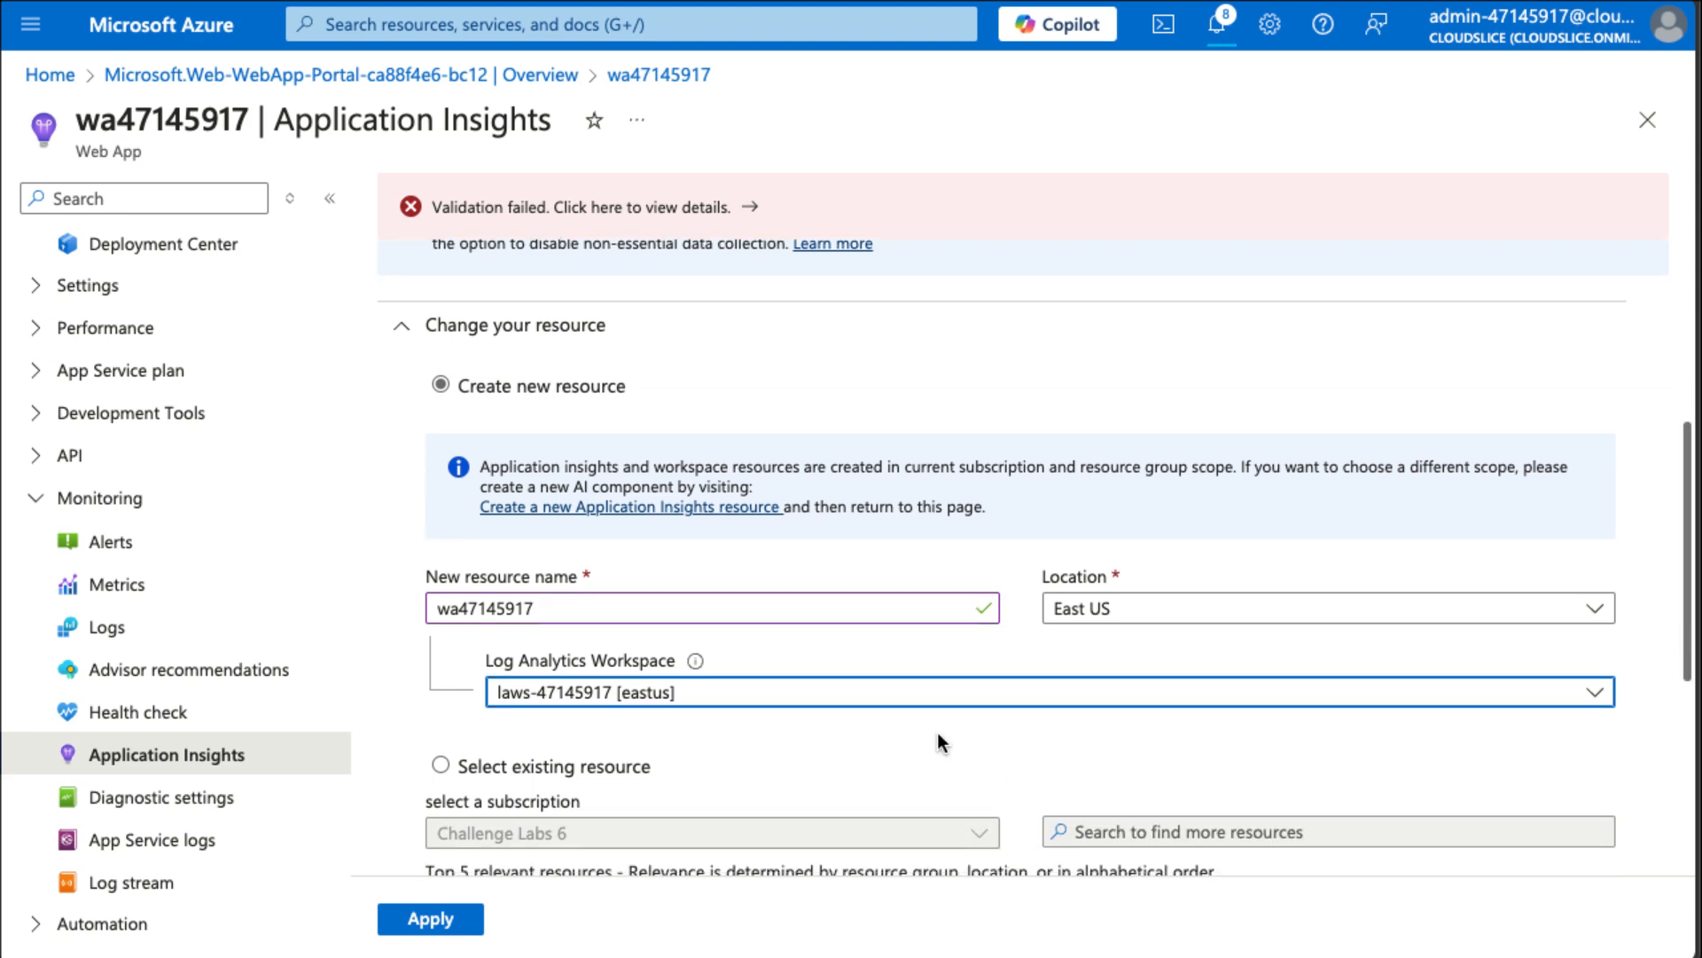
pyautogui.scroll(-5, 938, 733)
pyautogui.scroll(9, 938, 733)
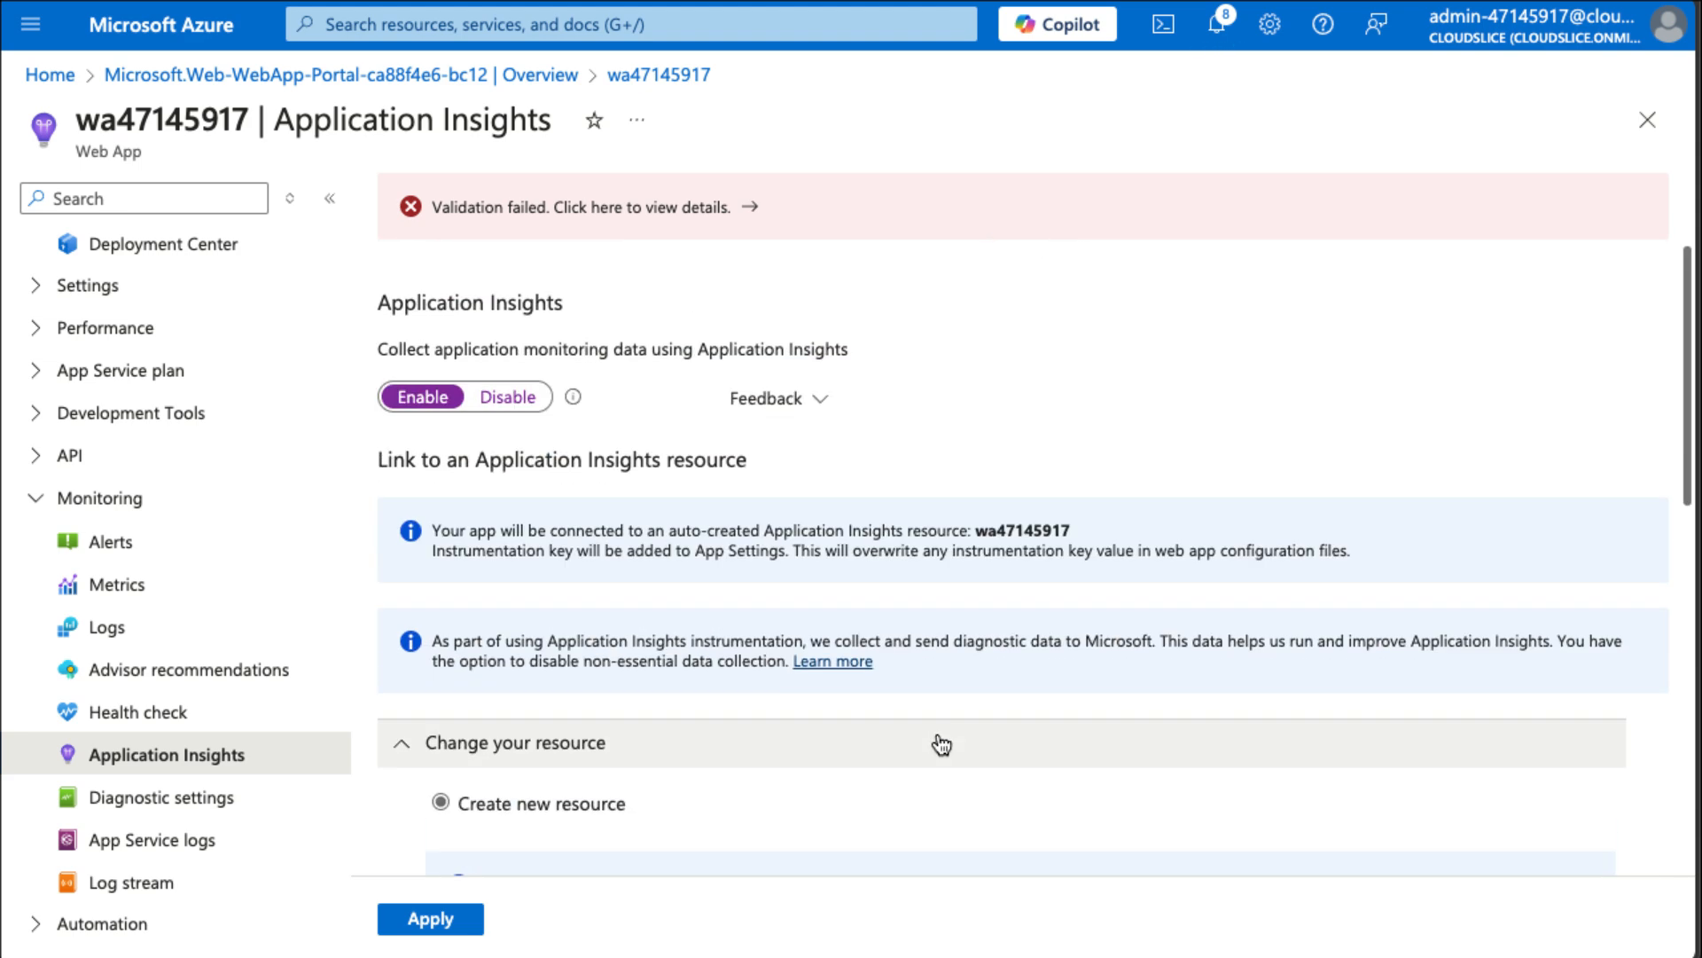
pyautogui.click(452, 921)
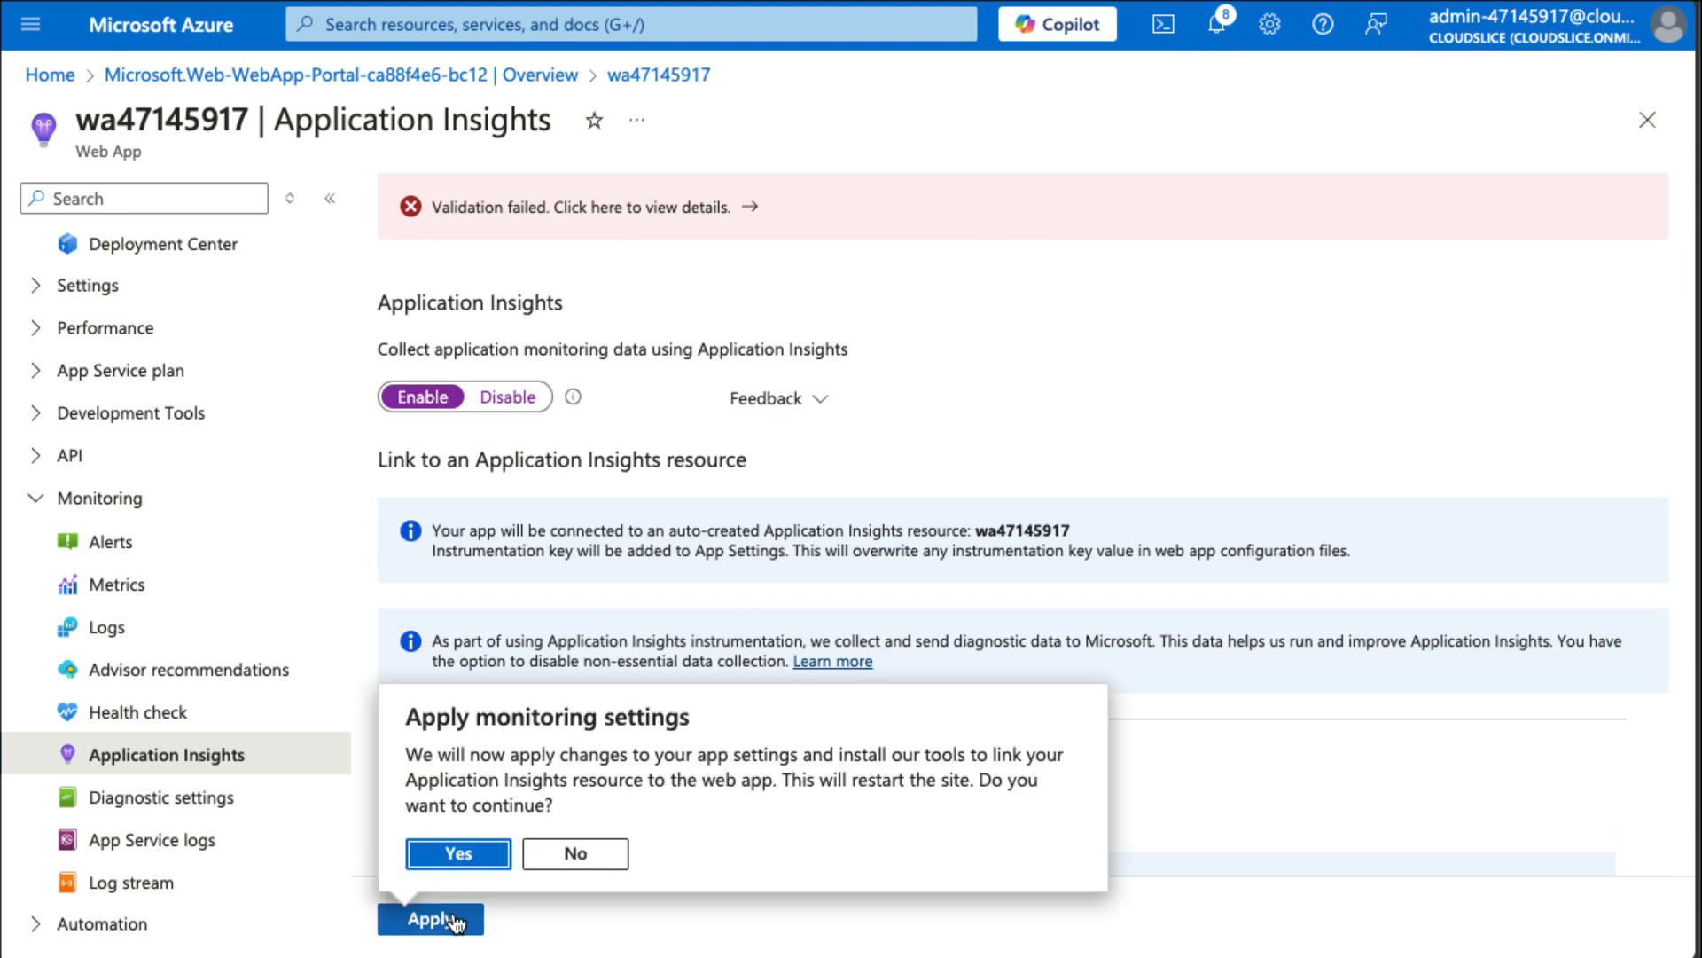
pyautogui.click(459, 853)
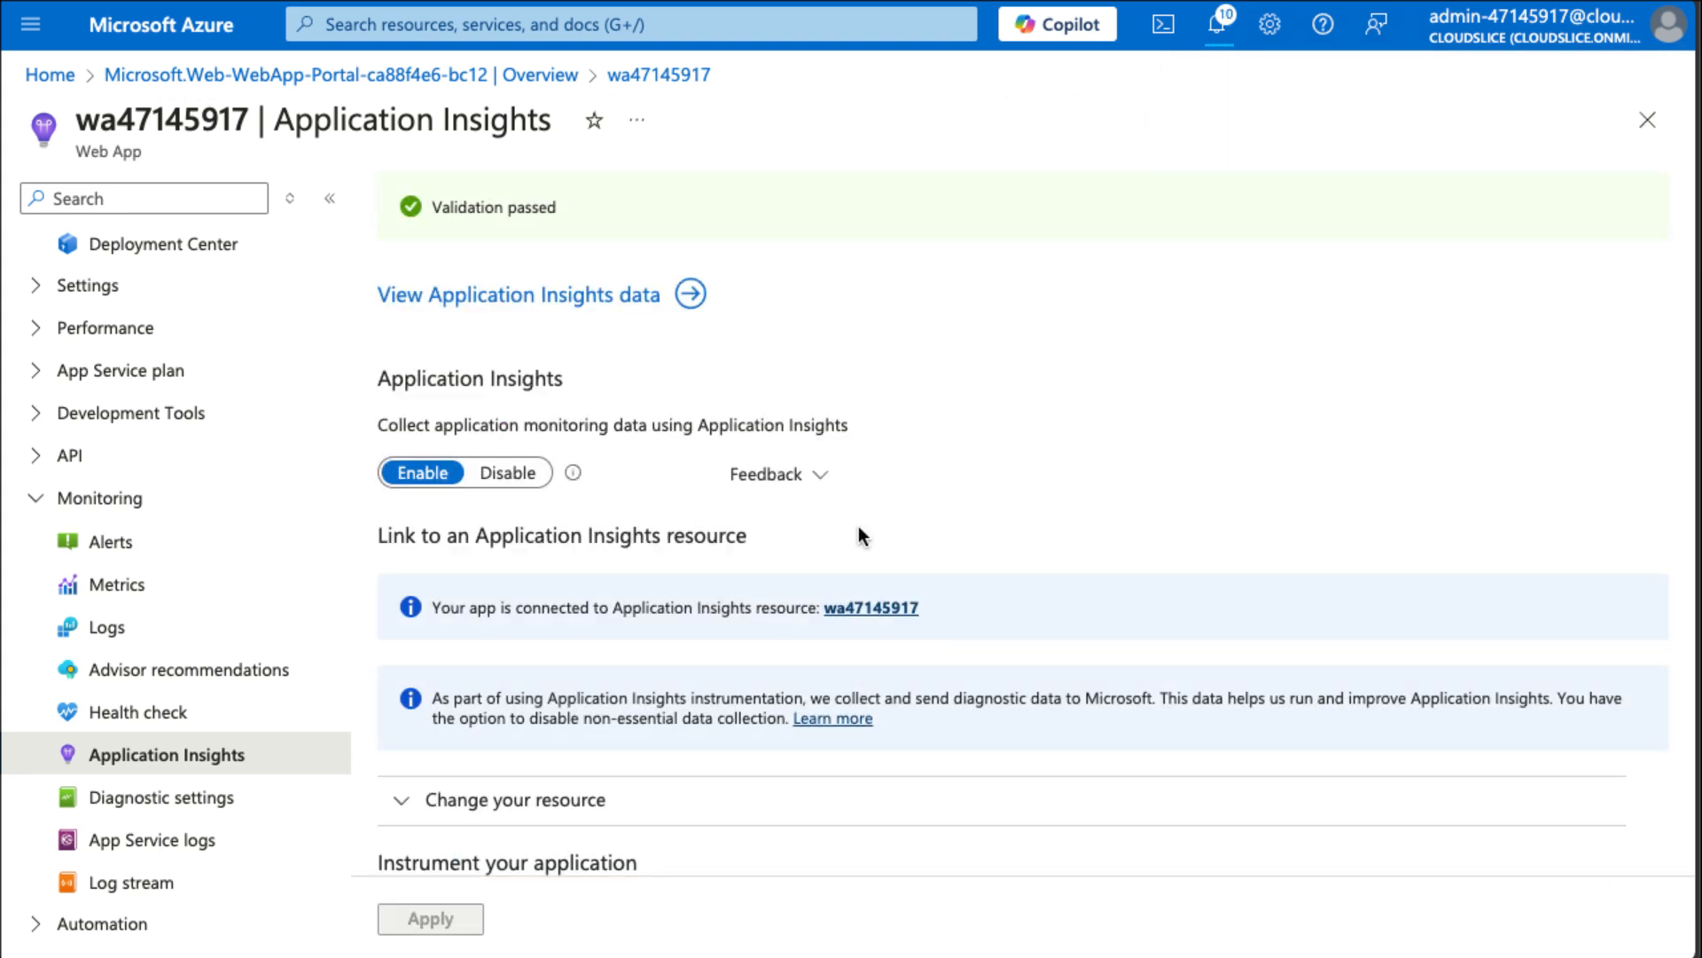
# Open the Application Insights data dashboard and review its charts.
pyautogui.click(652, 301)
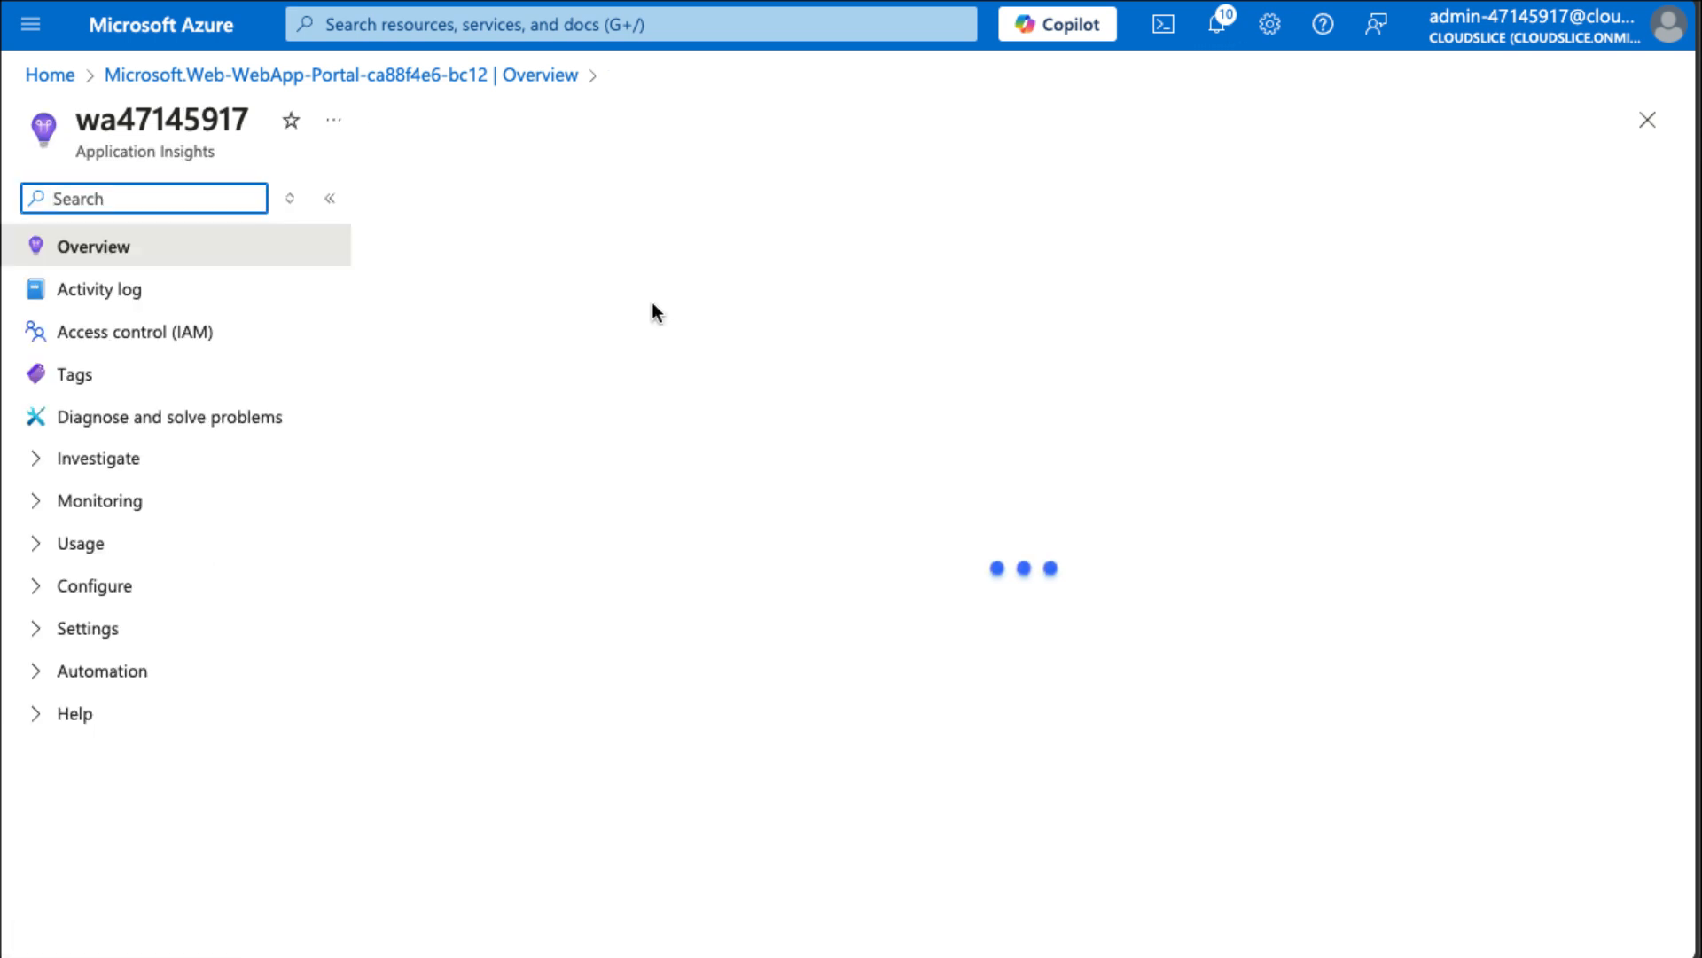
pyautogui.click(399, 199)
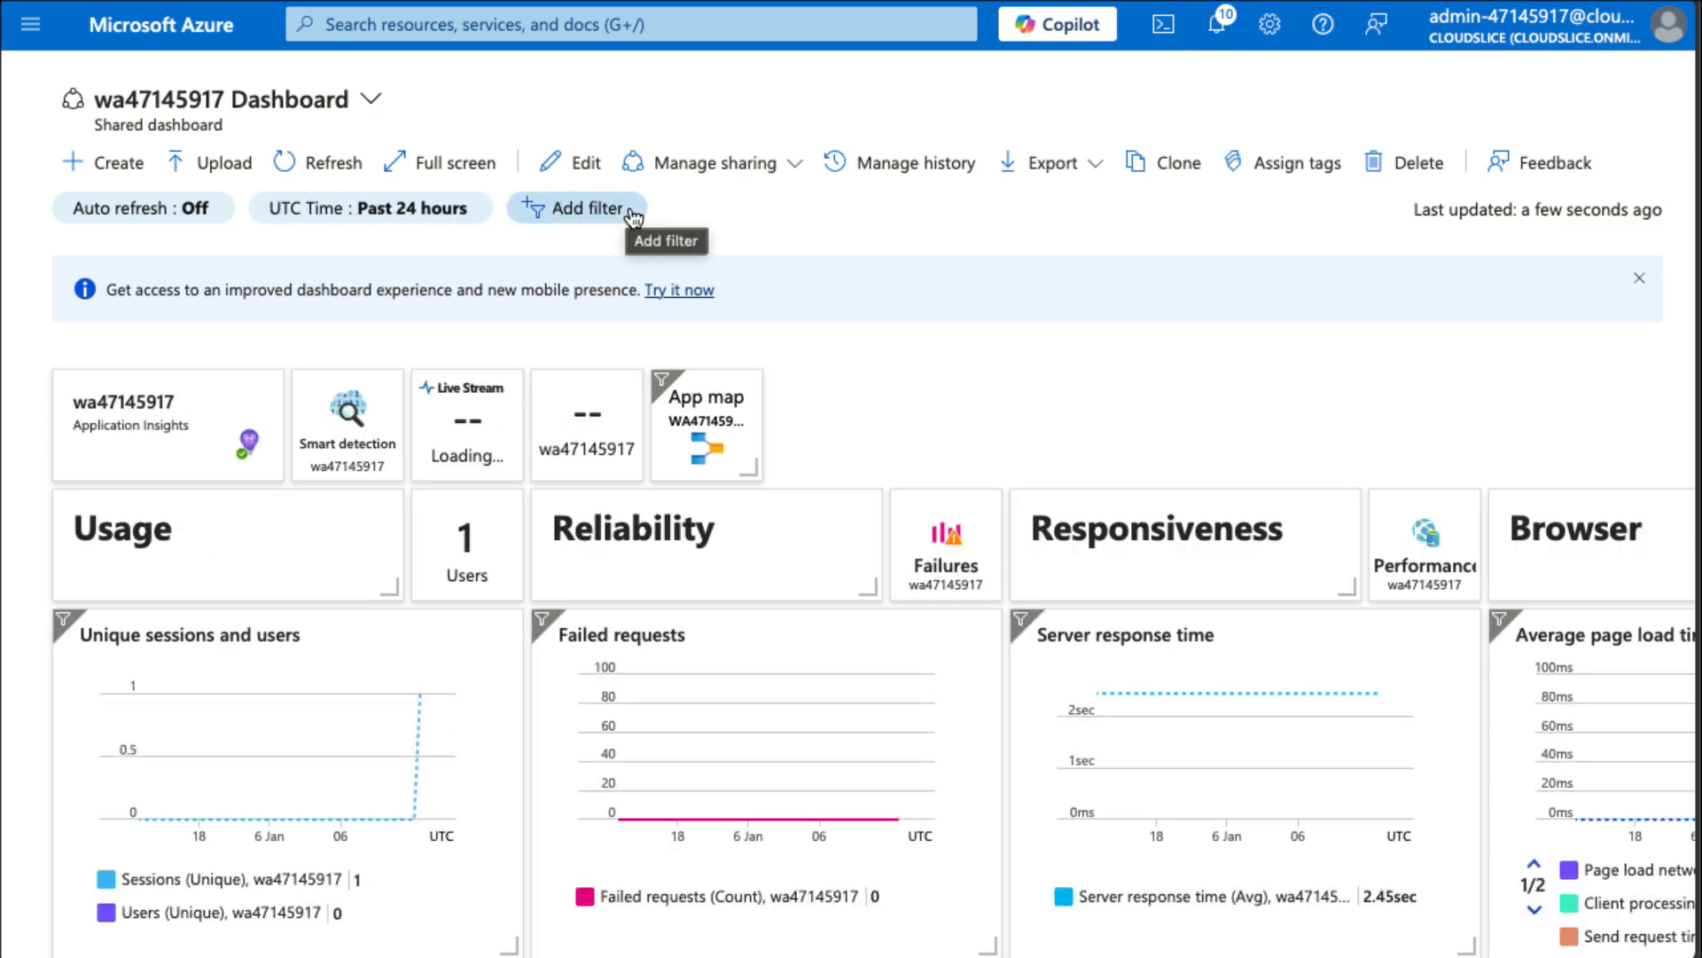
pyautogui.scroll(-8, 909, 649)
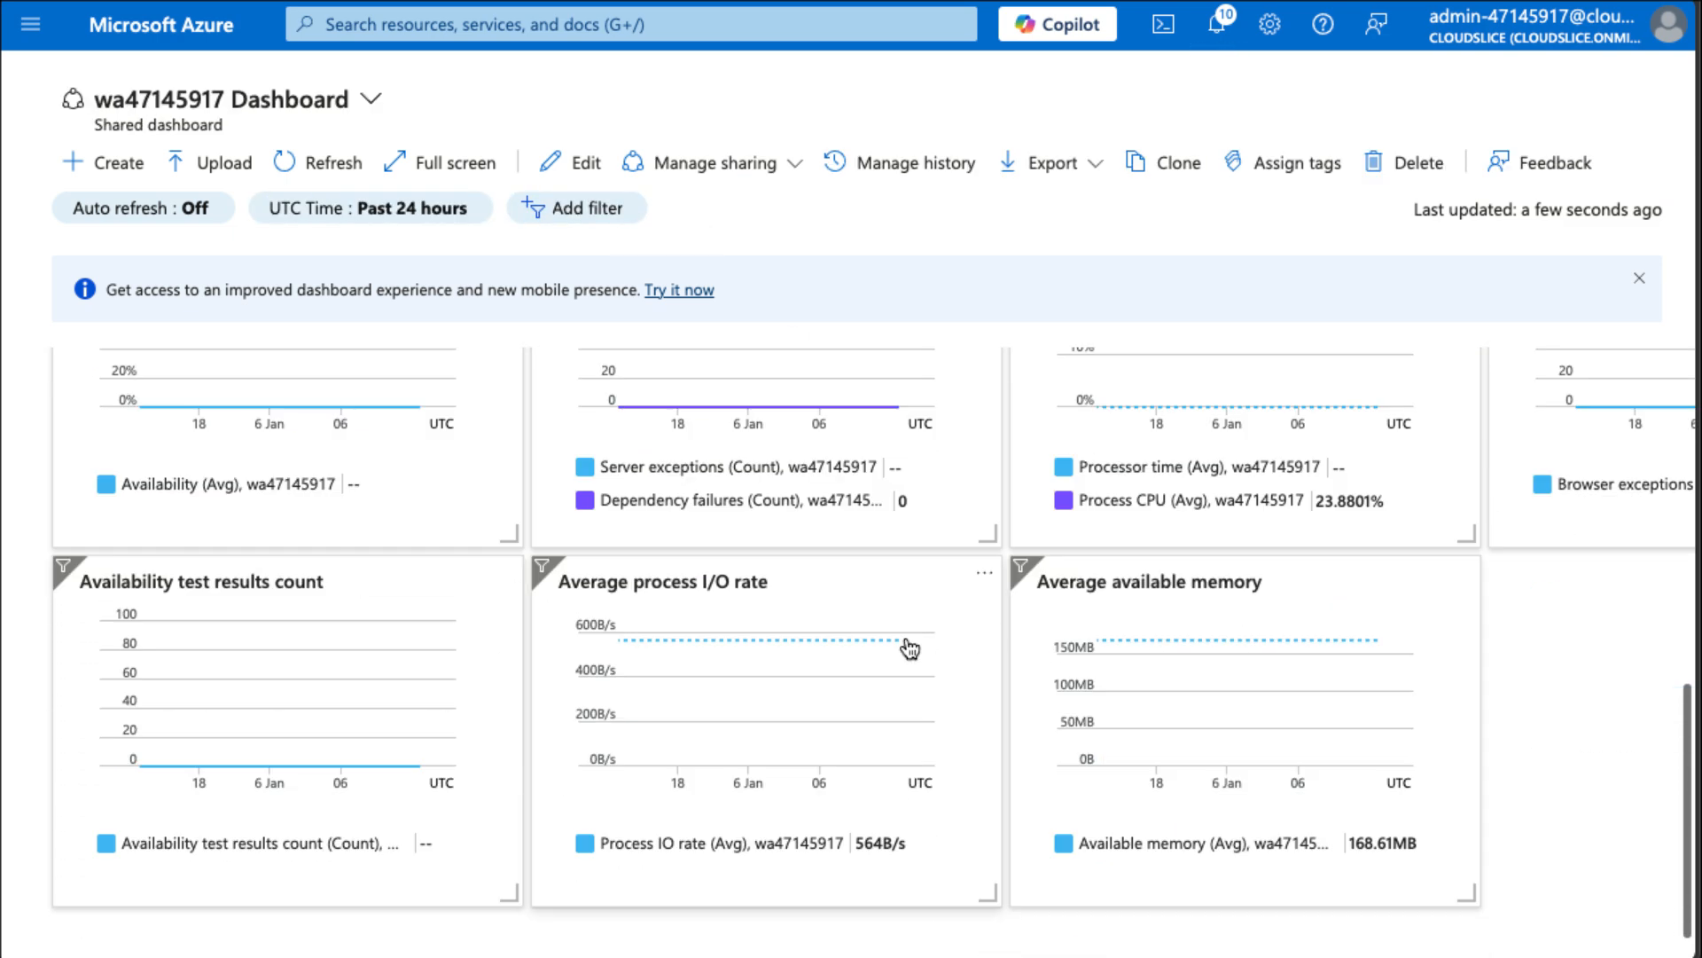
pyautogui.scroll(8, 909, 649)
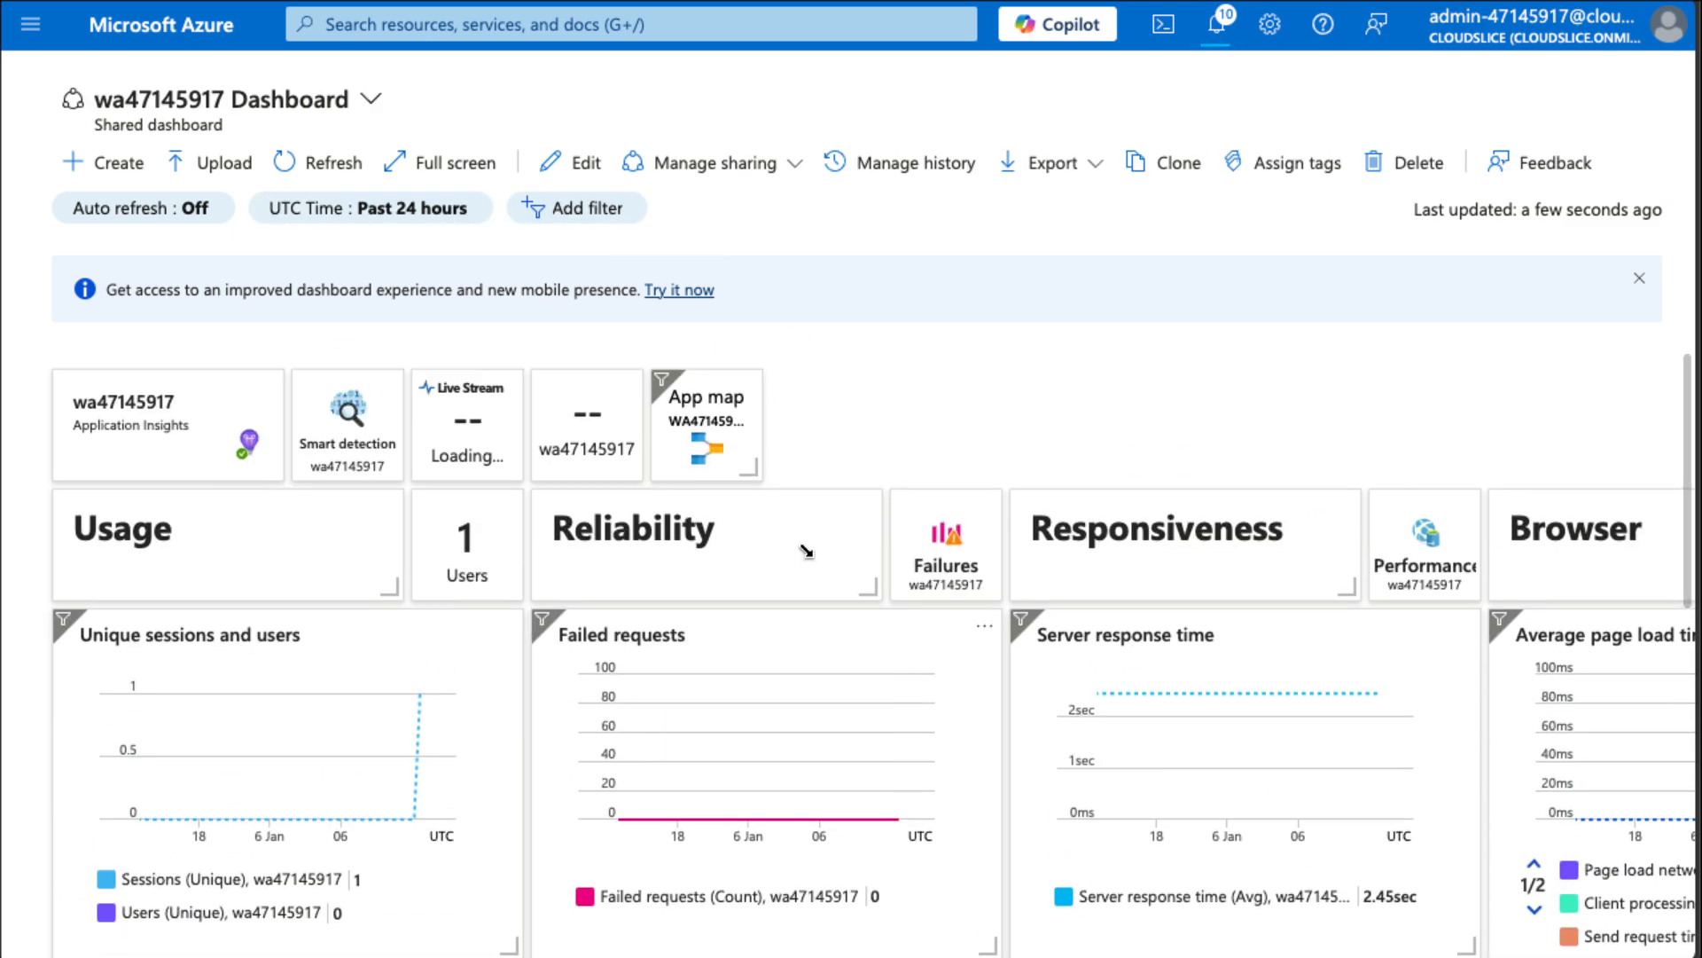
pyautogui.scroll(-3, 894, 679)
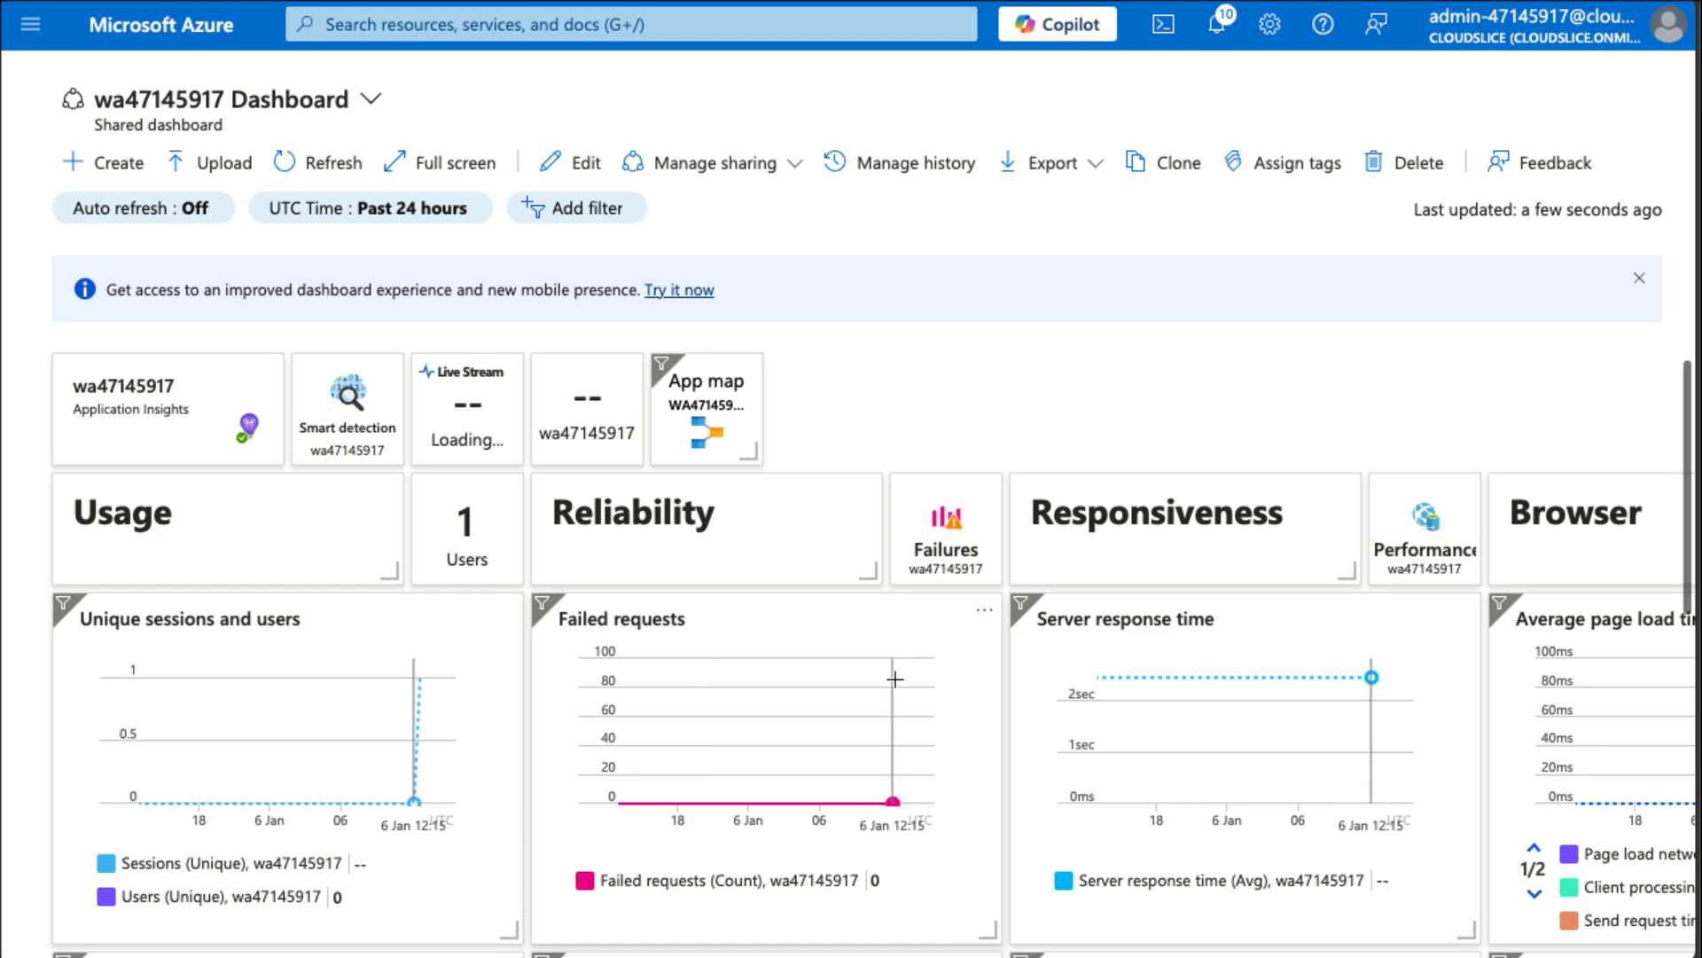
pyautogui.hscroll(4, 897, 688)
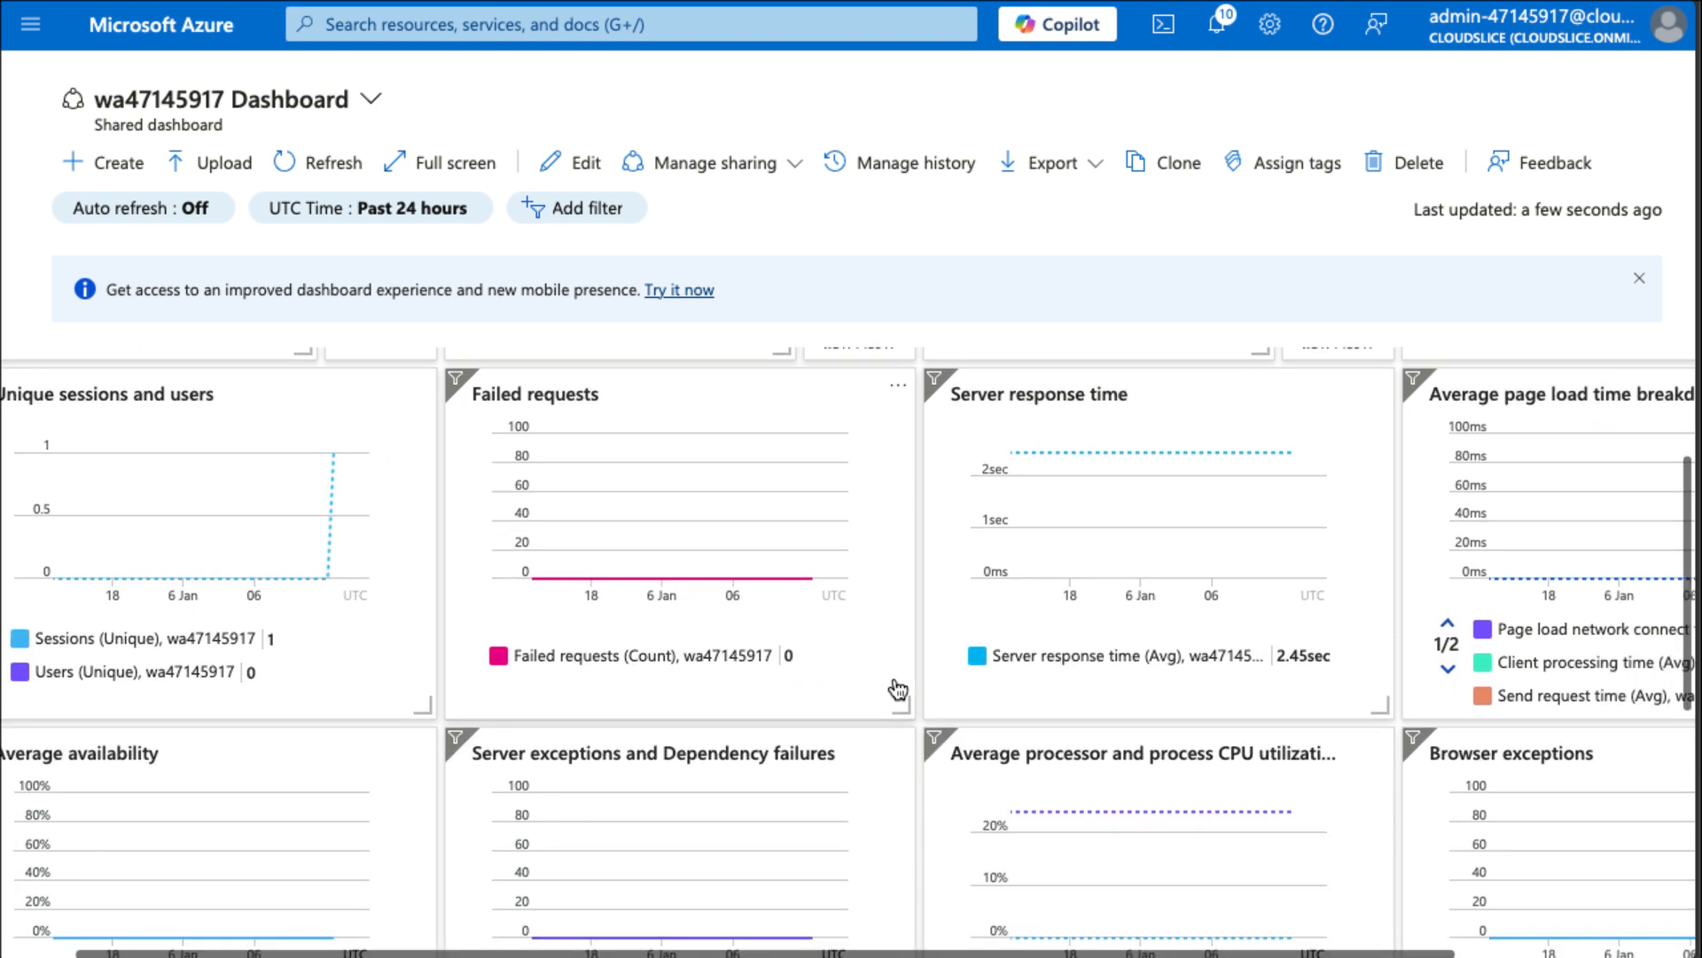
pyautogui.scroll(-4, 897, 688)
pyautogui.scroll(-3, 897, 688)
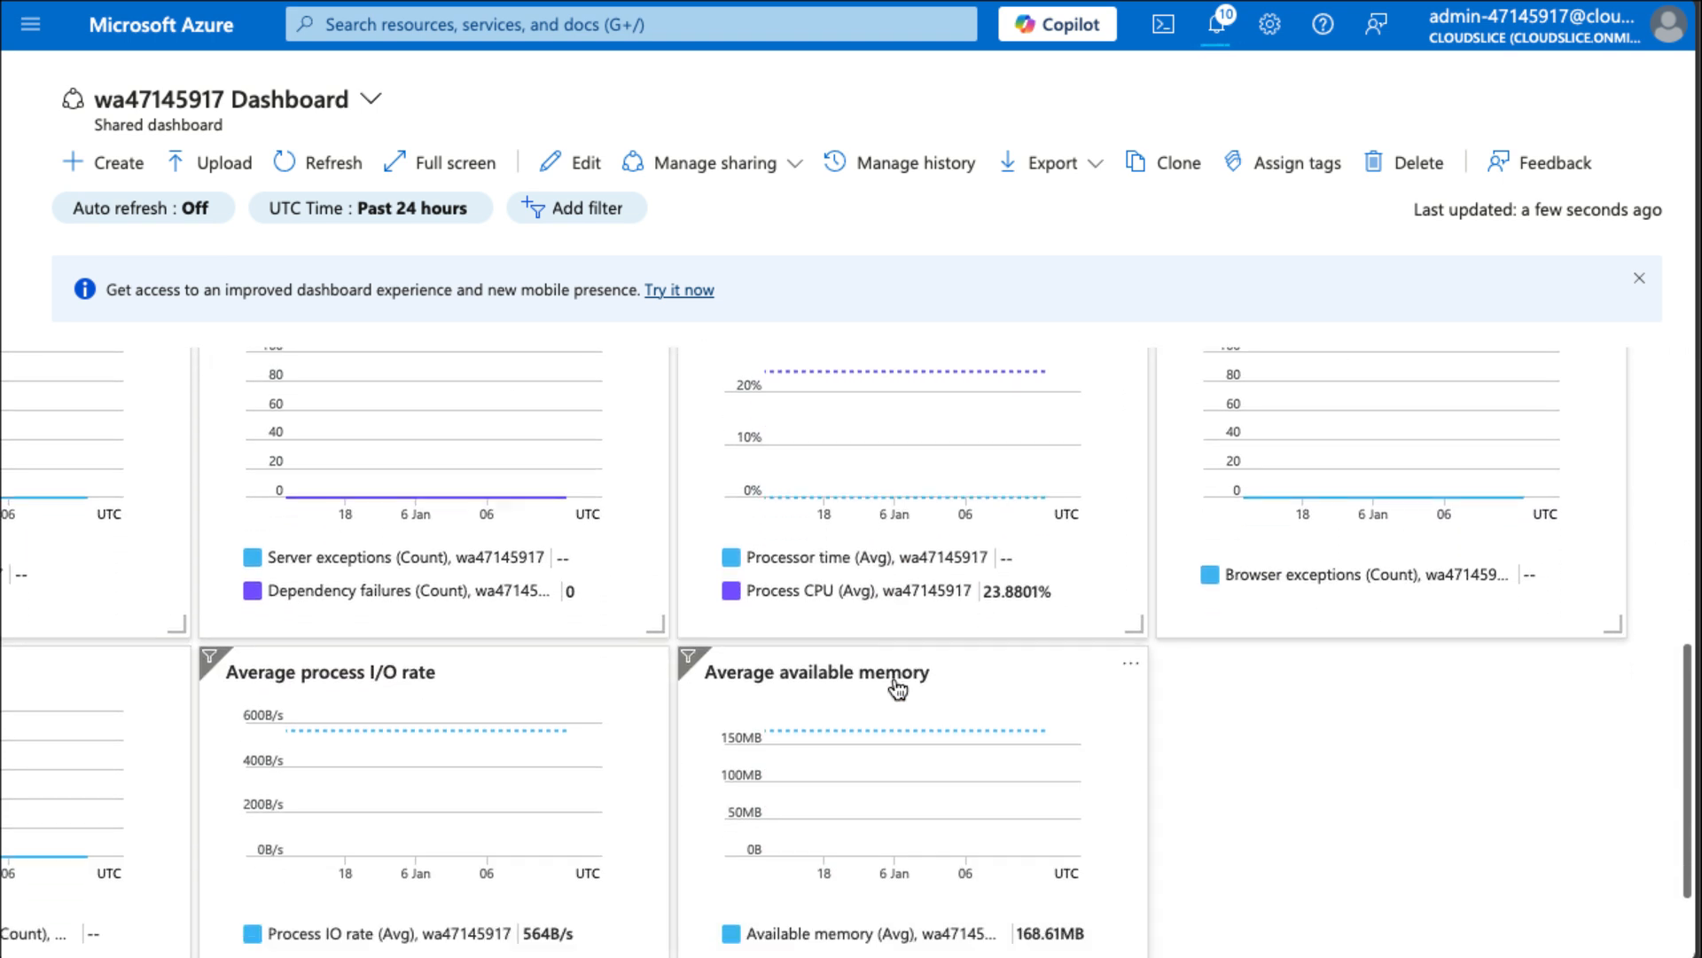
pyautogui.hscroll(-4, 896, 688)
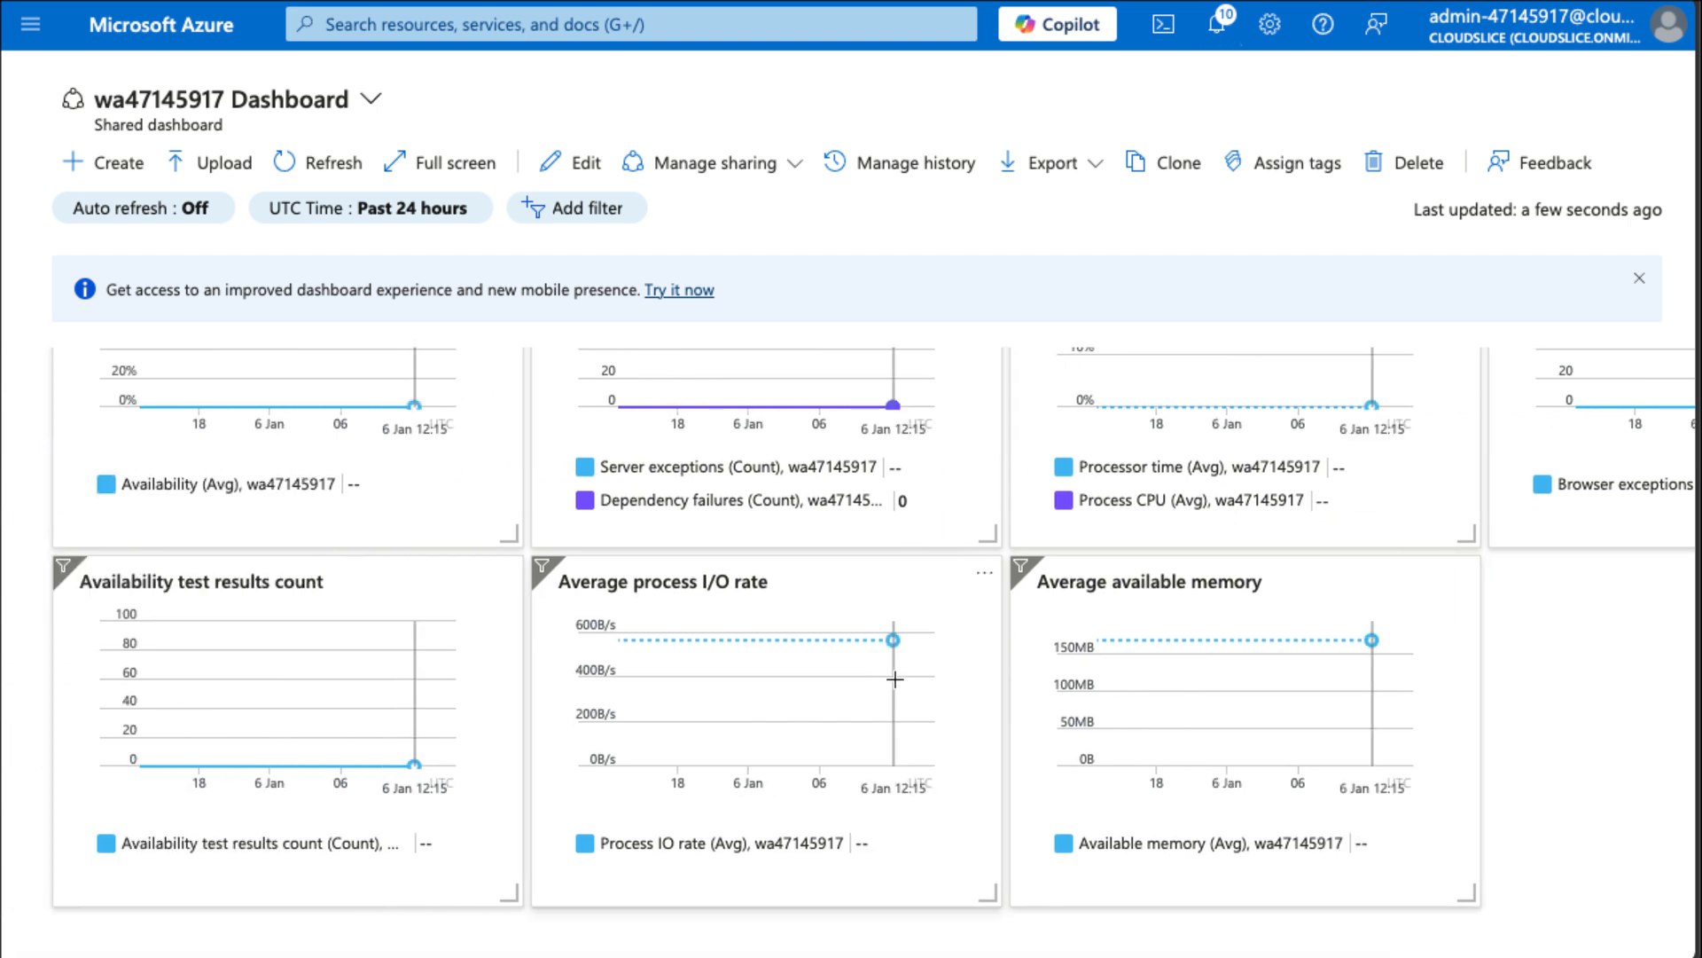
pyautogui.scroll(5, 895, 683)
pyautogui.scroll(2, 898, 690)
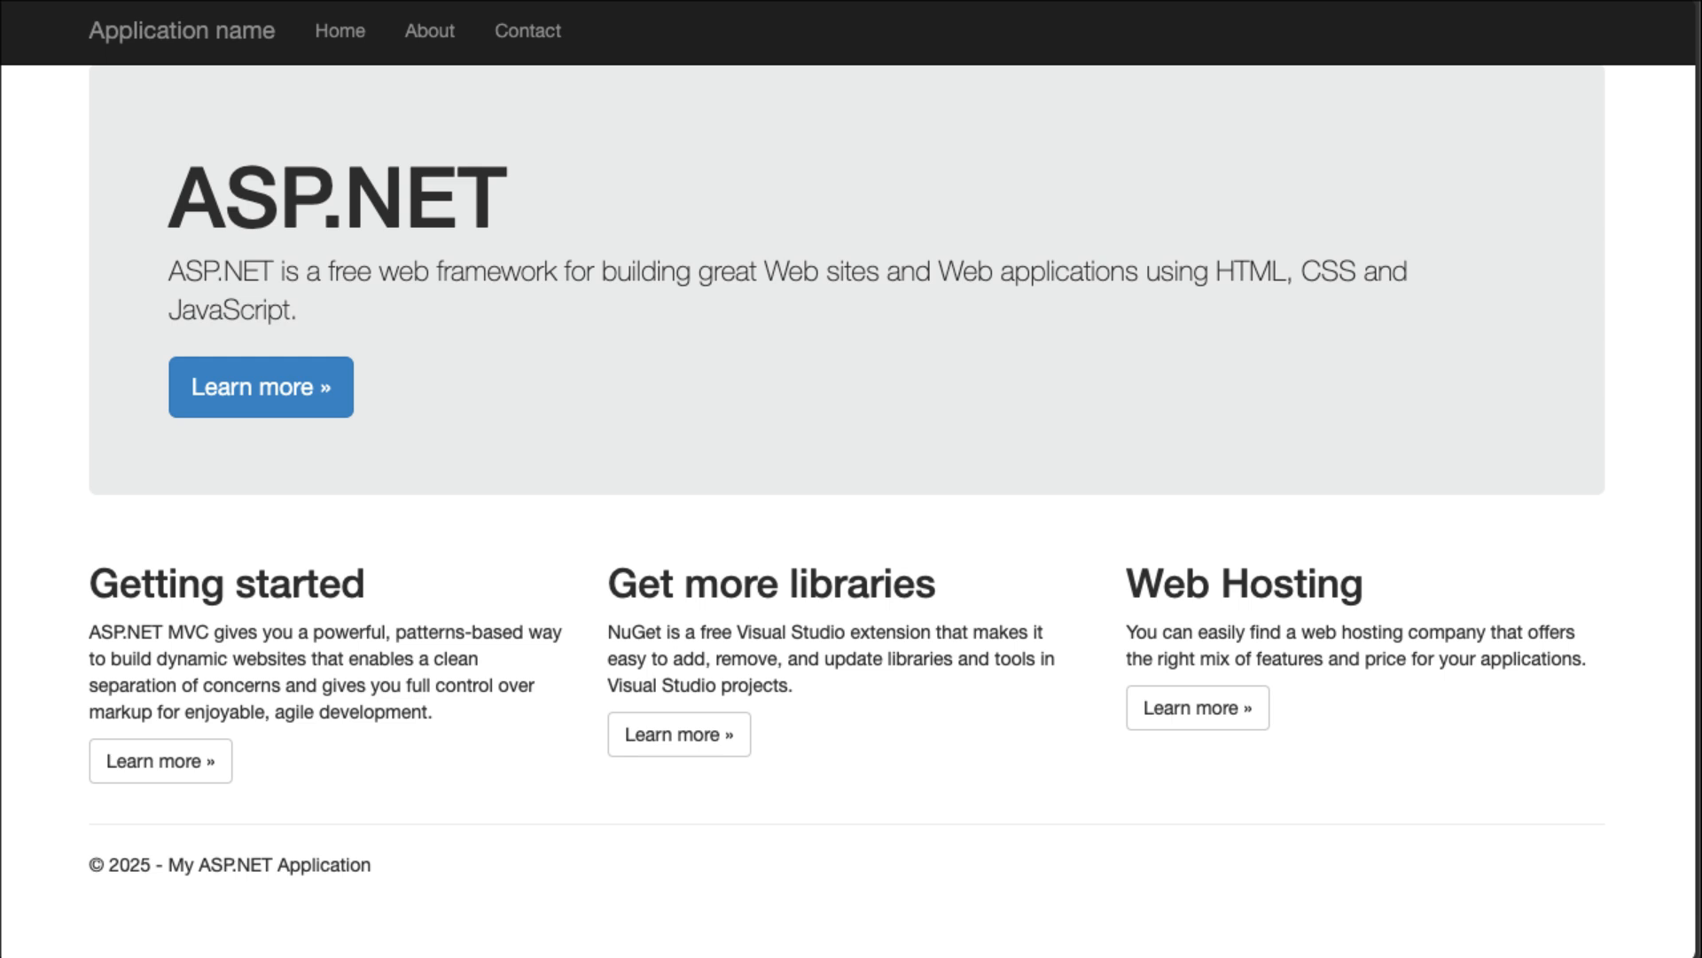
# Load the web app's /default page in the browser to generate traffic.
pyautogui.write('/default')
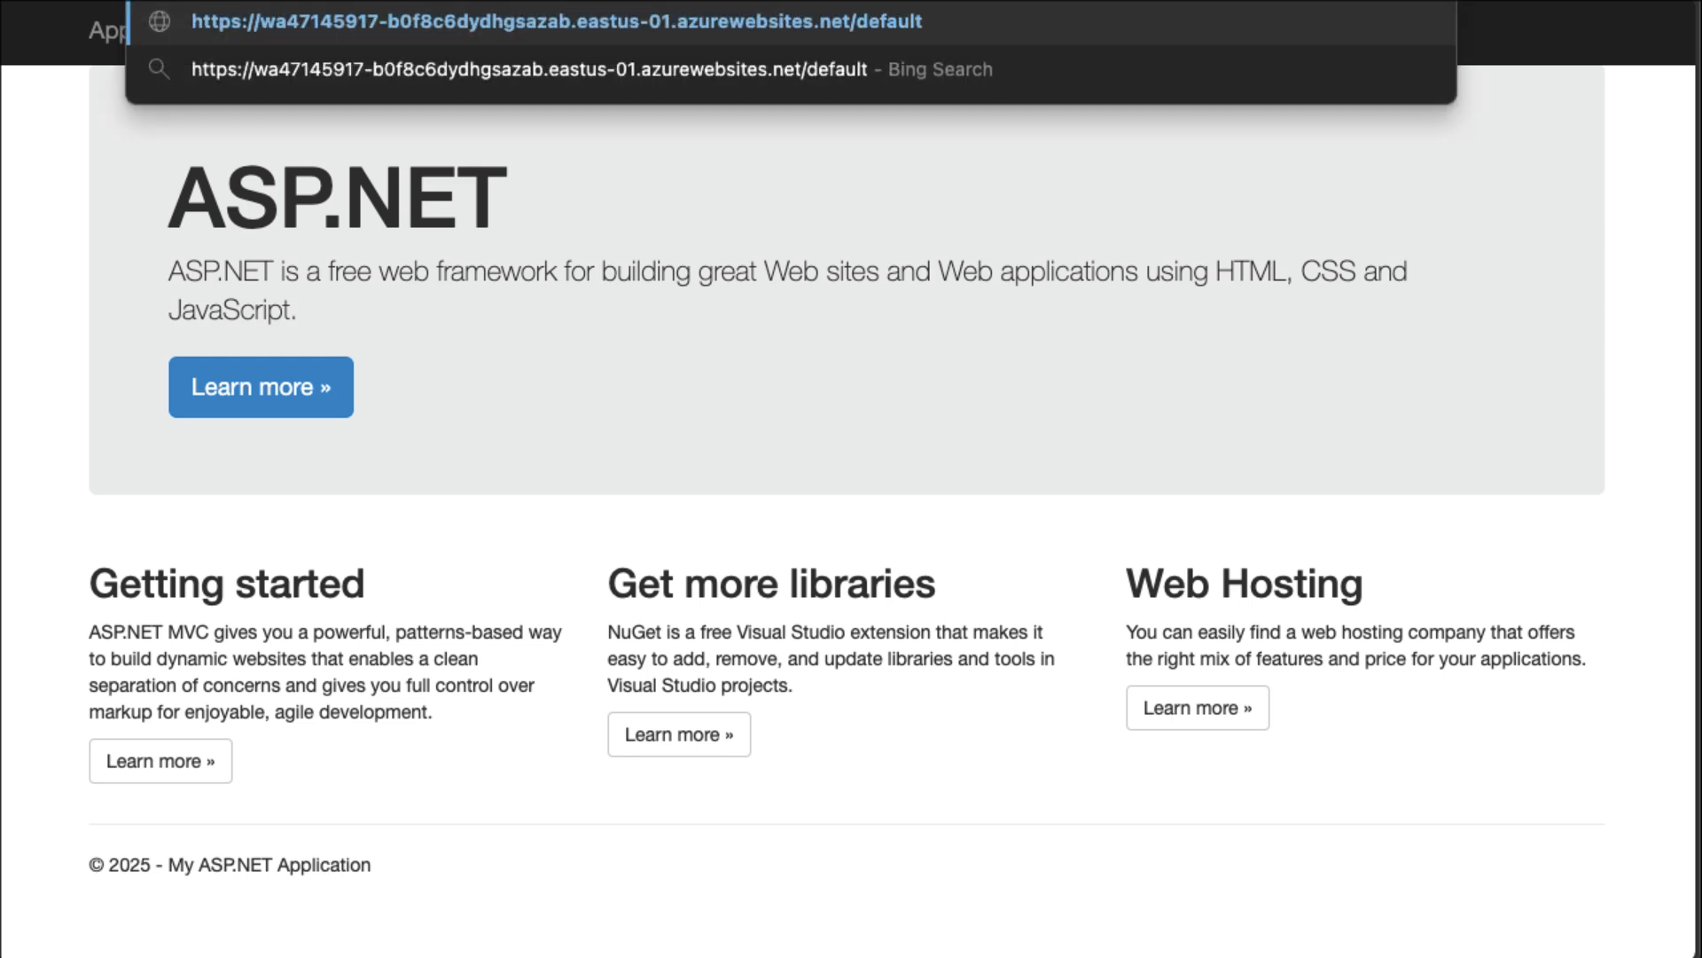
pyautogui.press('Return')
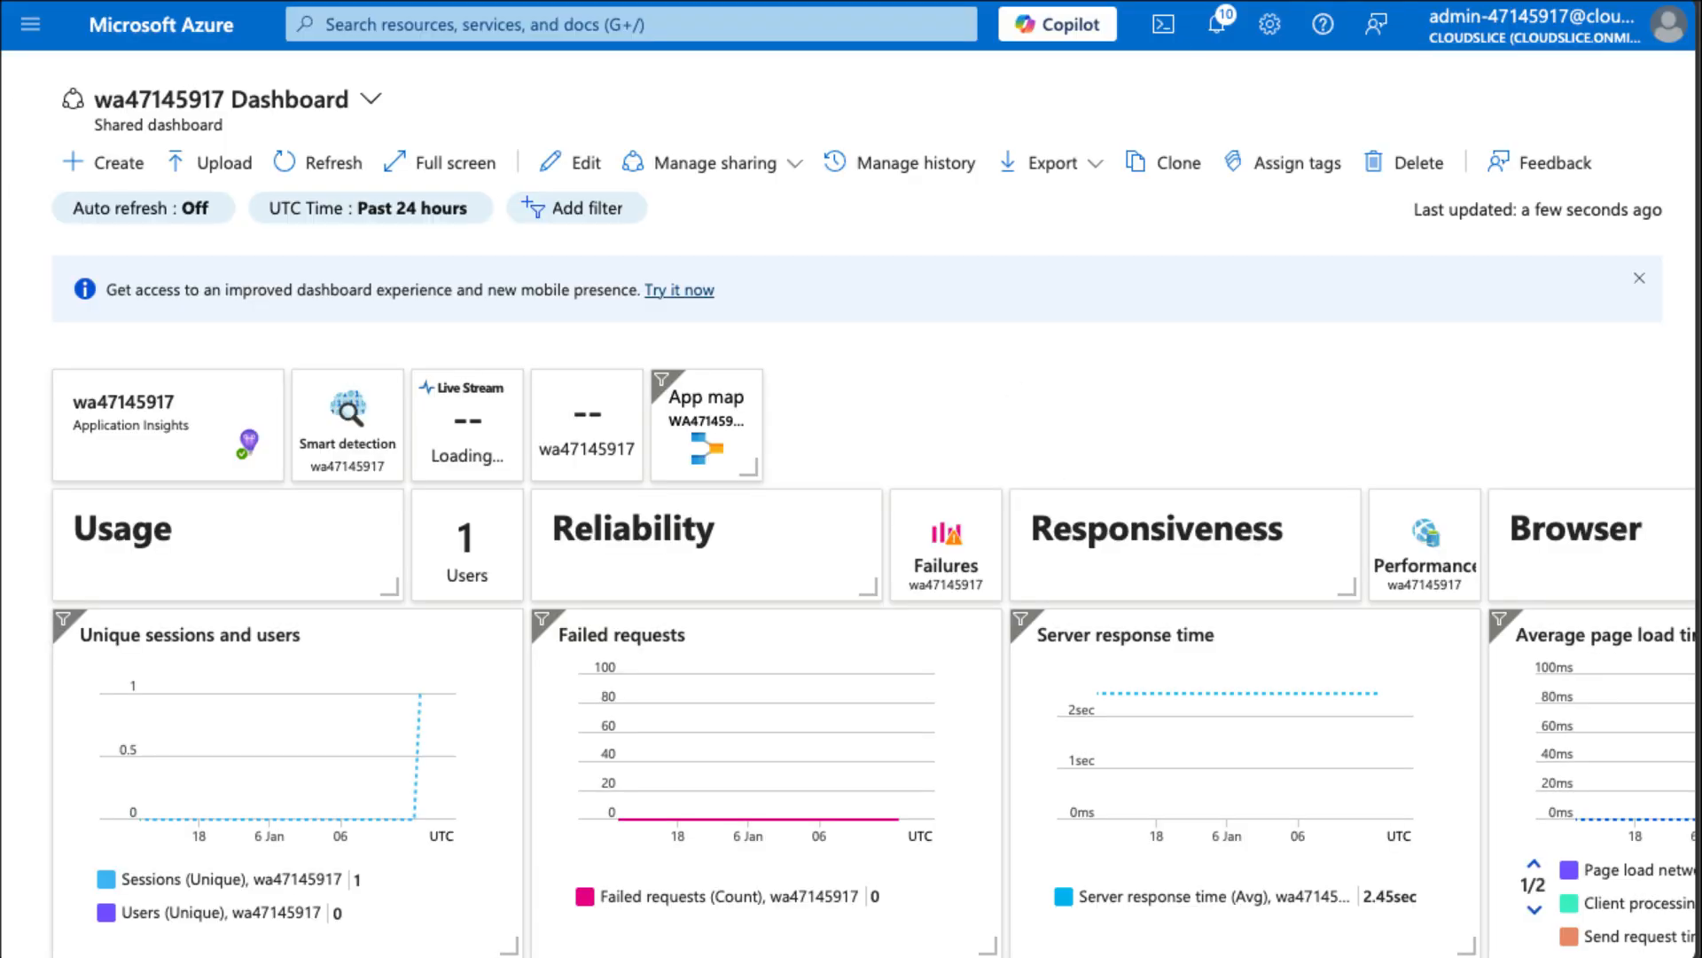
# Set the dashboard's time range to the past 30 minutes and refresh the charts.
pyautogui.scroll(-1, 933, 359)
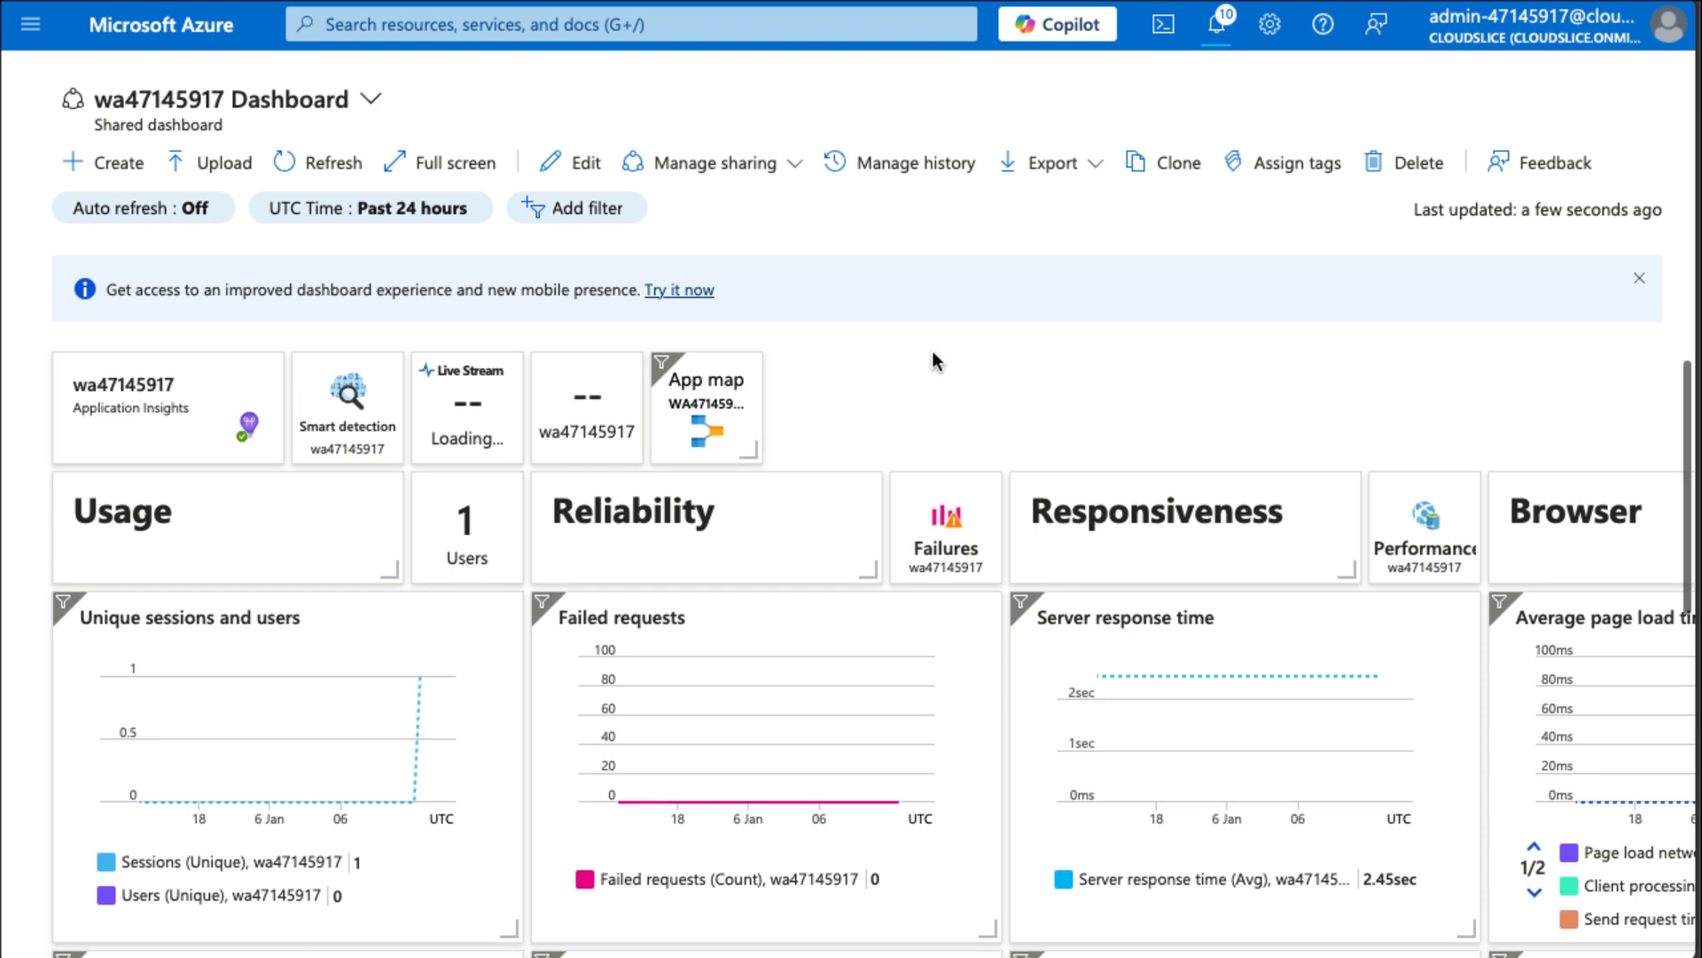
pyautogui.click(175, 218)
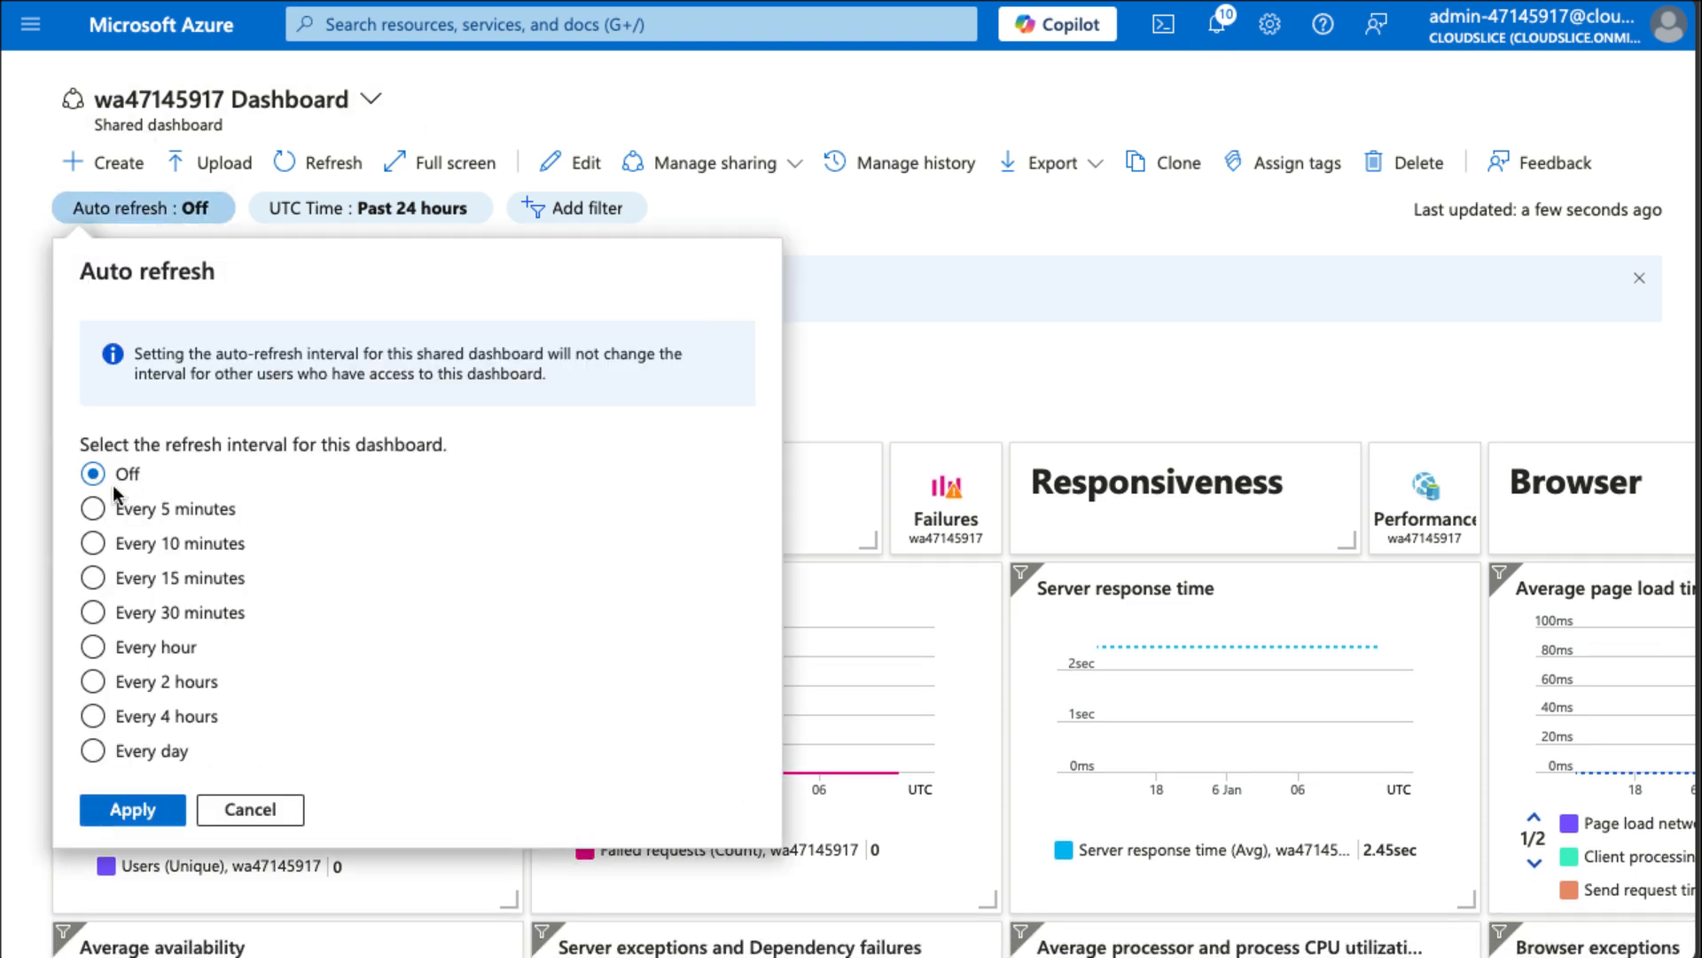
pyautogui.click(1014, 307)
pyautogui.click(319, 165)
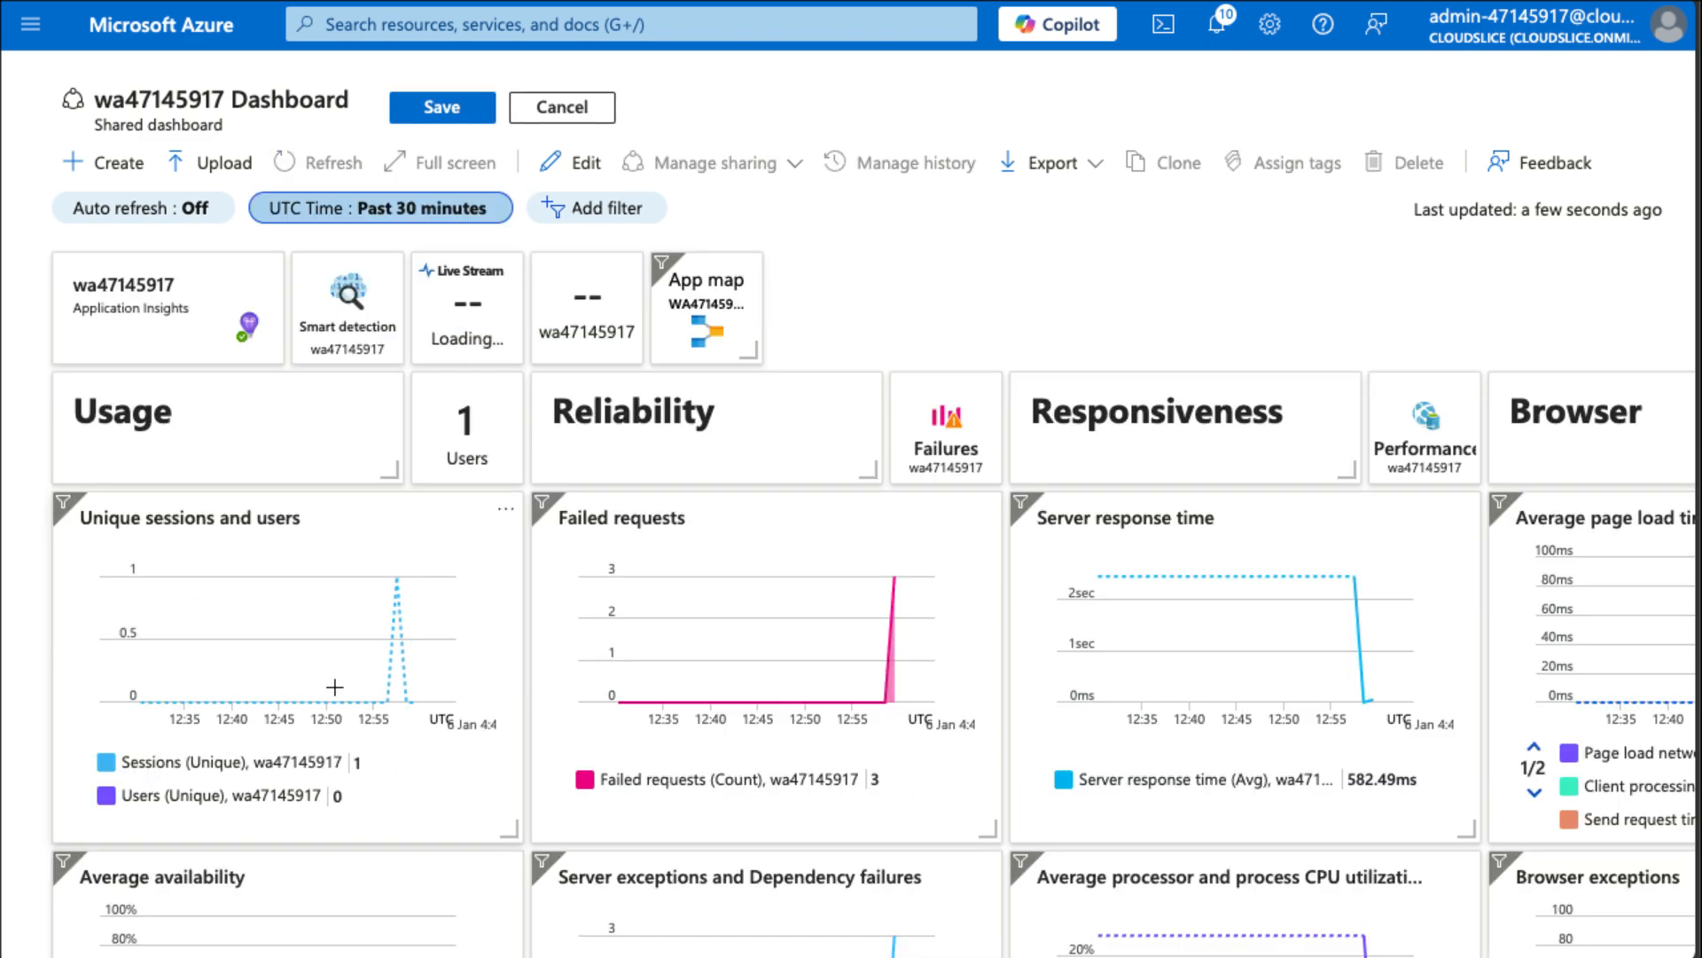
# Examine the dashboard charts for sessions, failed requests, response time and server exceptions.
pyautogui.moveTo(406, 601)
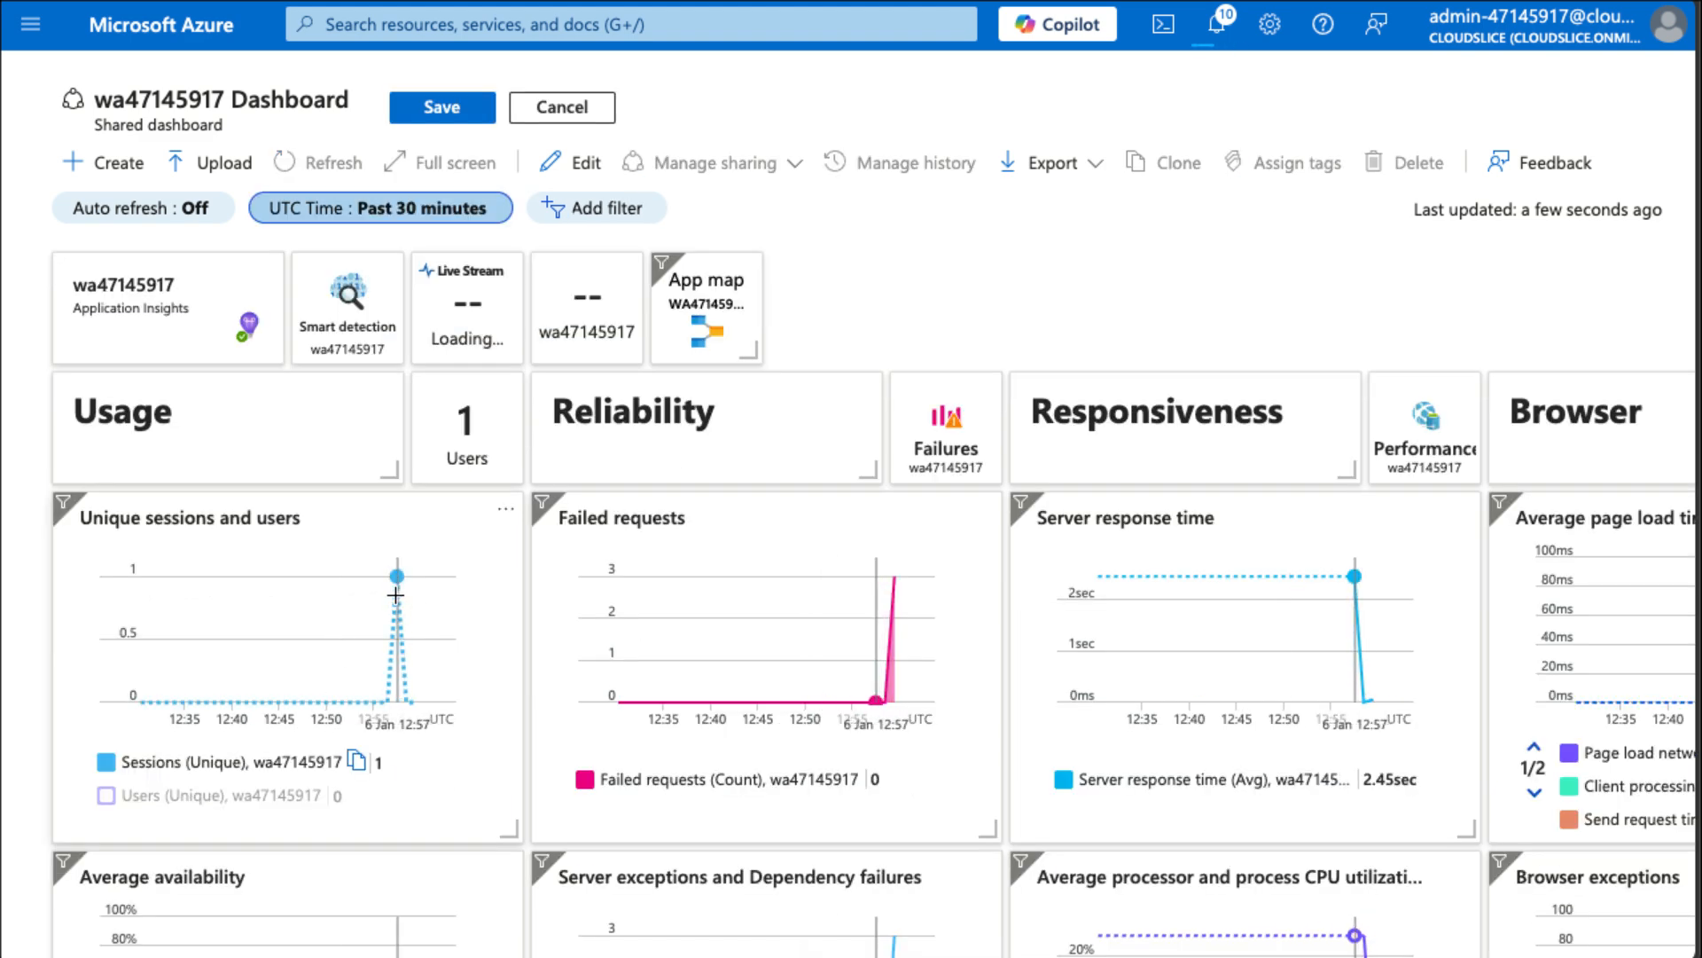
pyautogui.moveTo(901, 587)
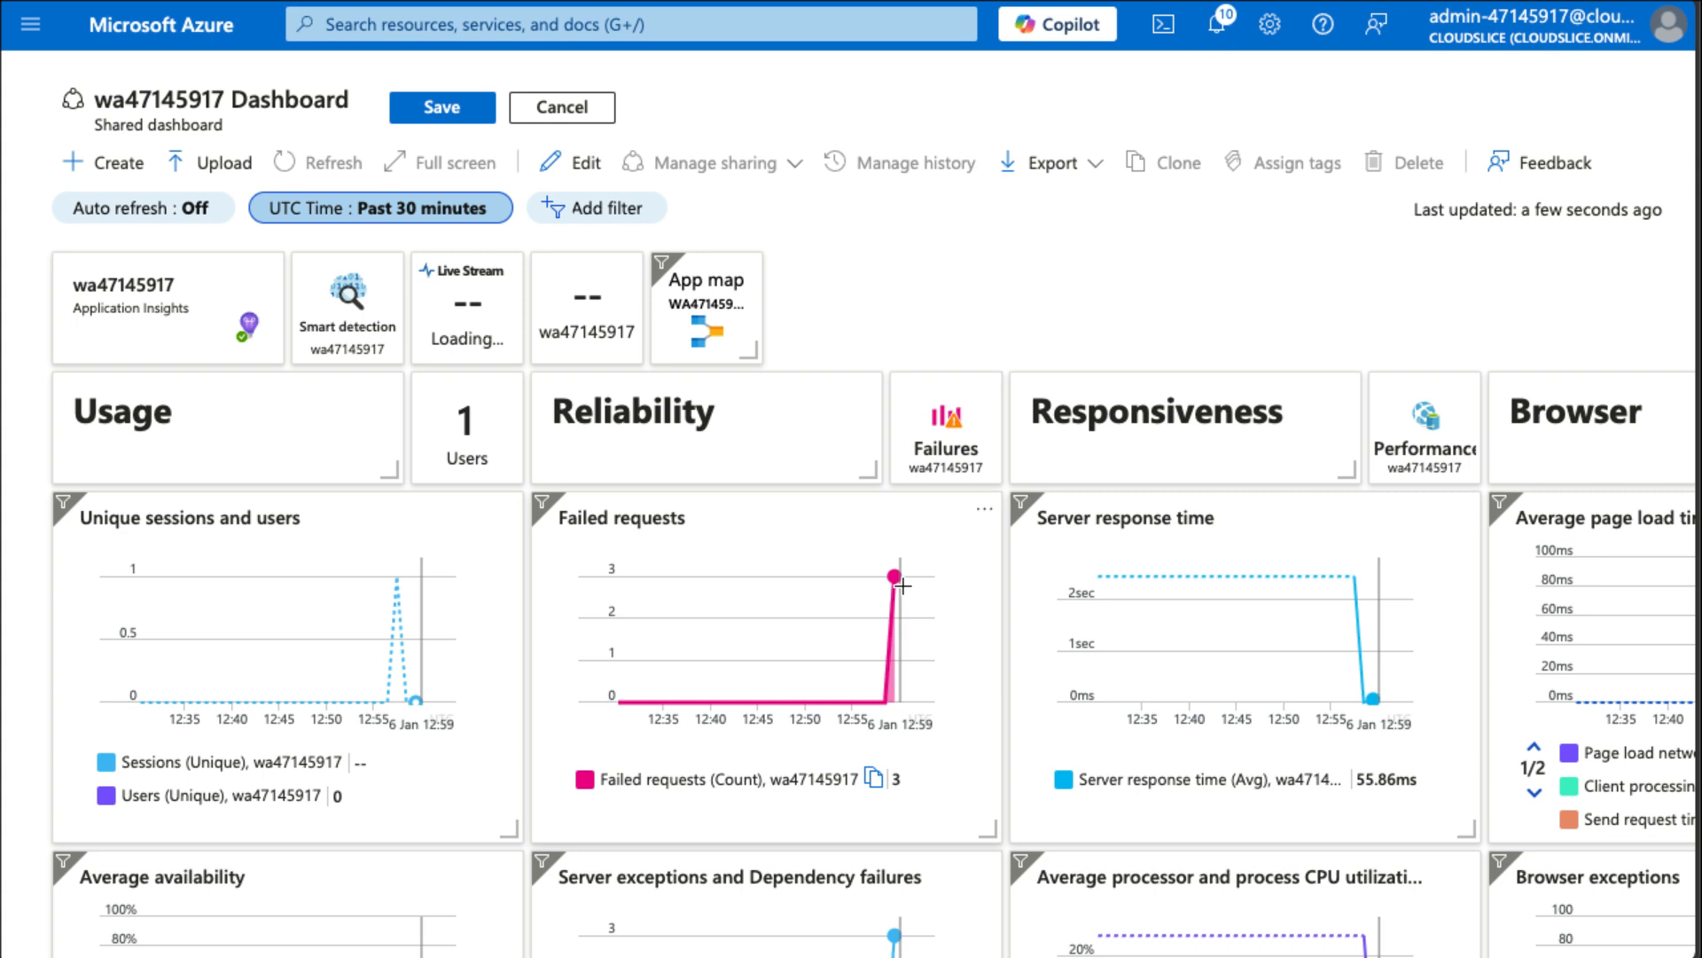
pyautogui.hscroll(5, 903, 586)
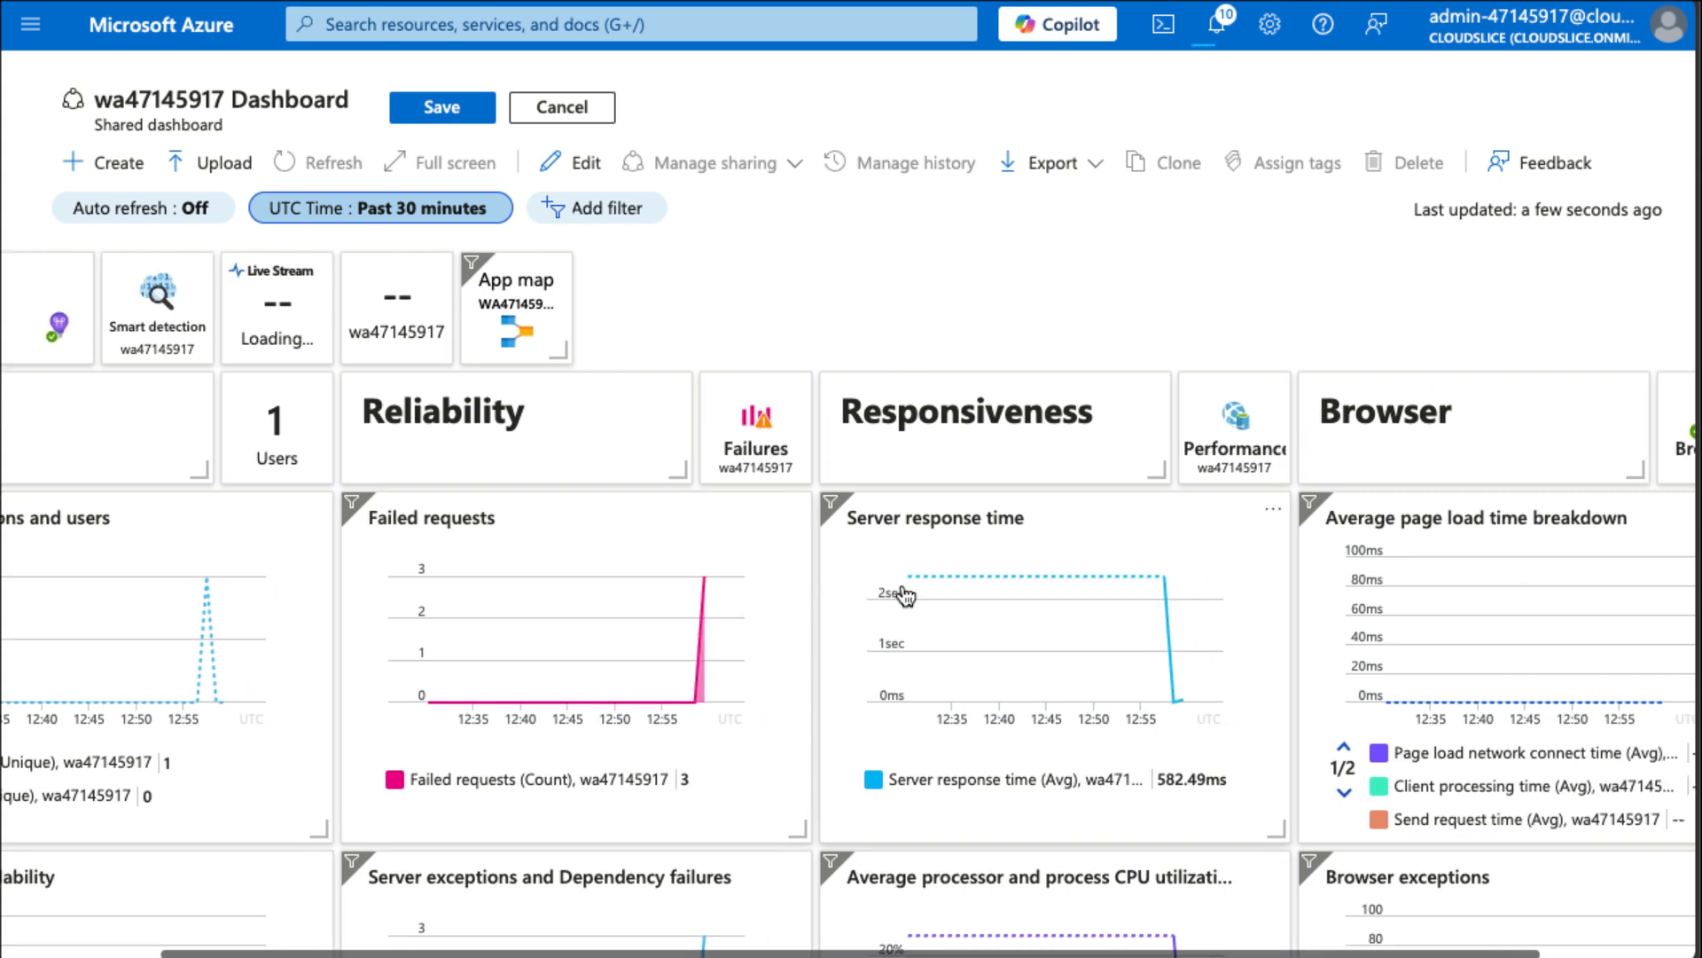
pyautogui.hscroll(-5, 902, 586)
pyautogui.scroll(-5, 902, 586)
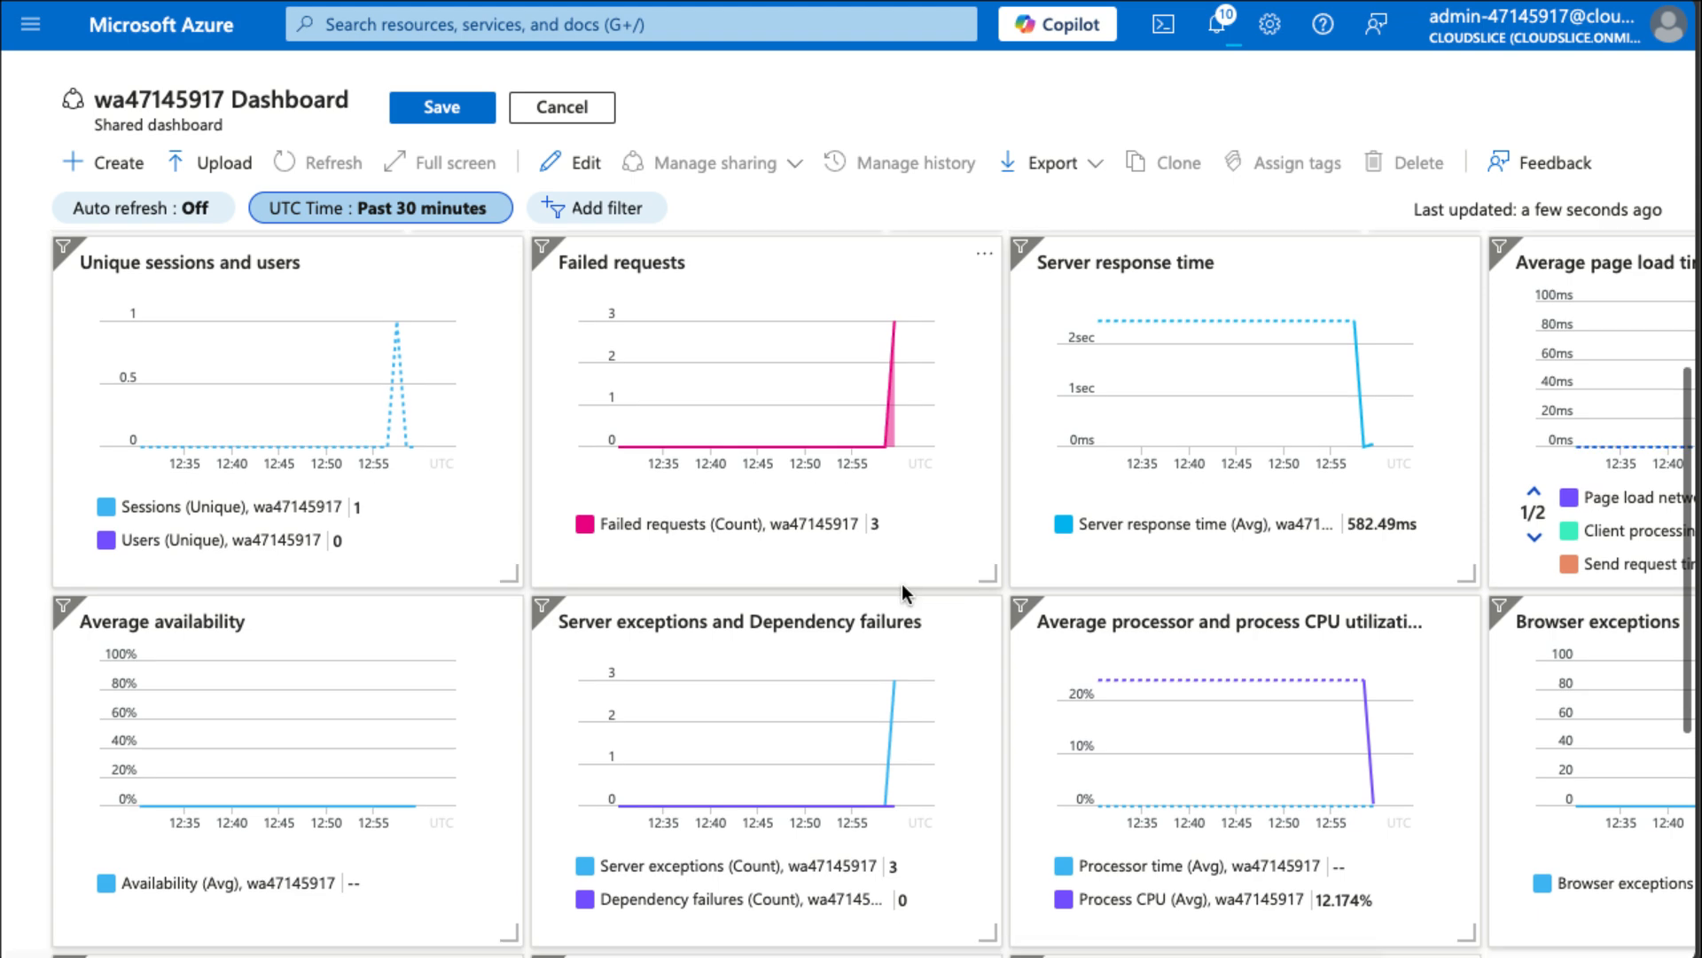
pyautogui.scroll(-3, 905, 596)
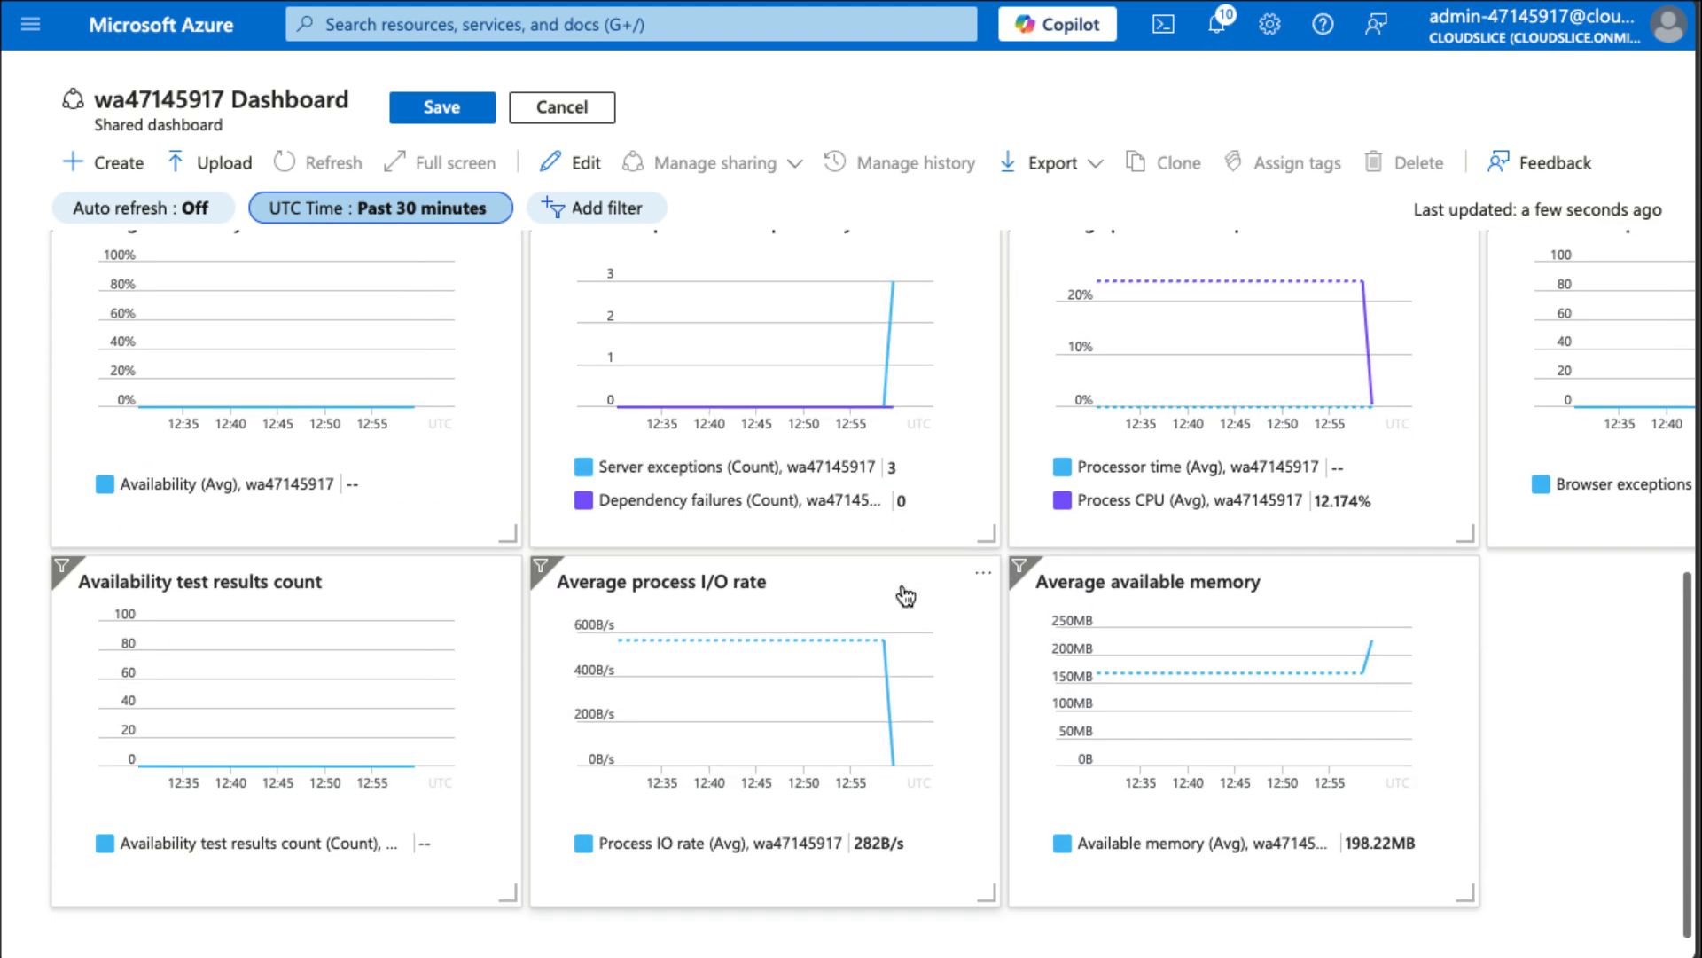
pyautogui.hscroll(3, 904, 596)
pyautogui.hscroll(2, 904, 596)
pyautogui.scroll(5, 905, 596)
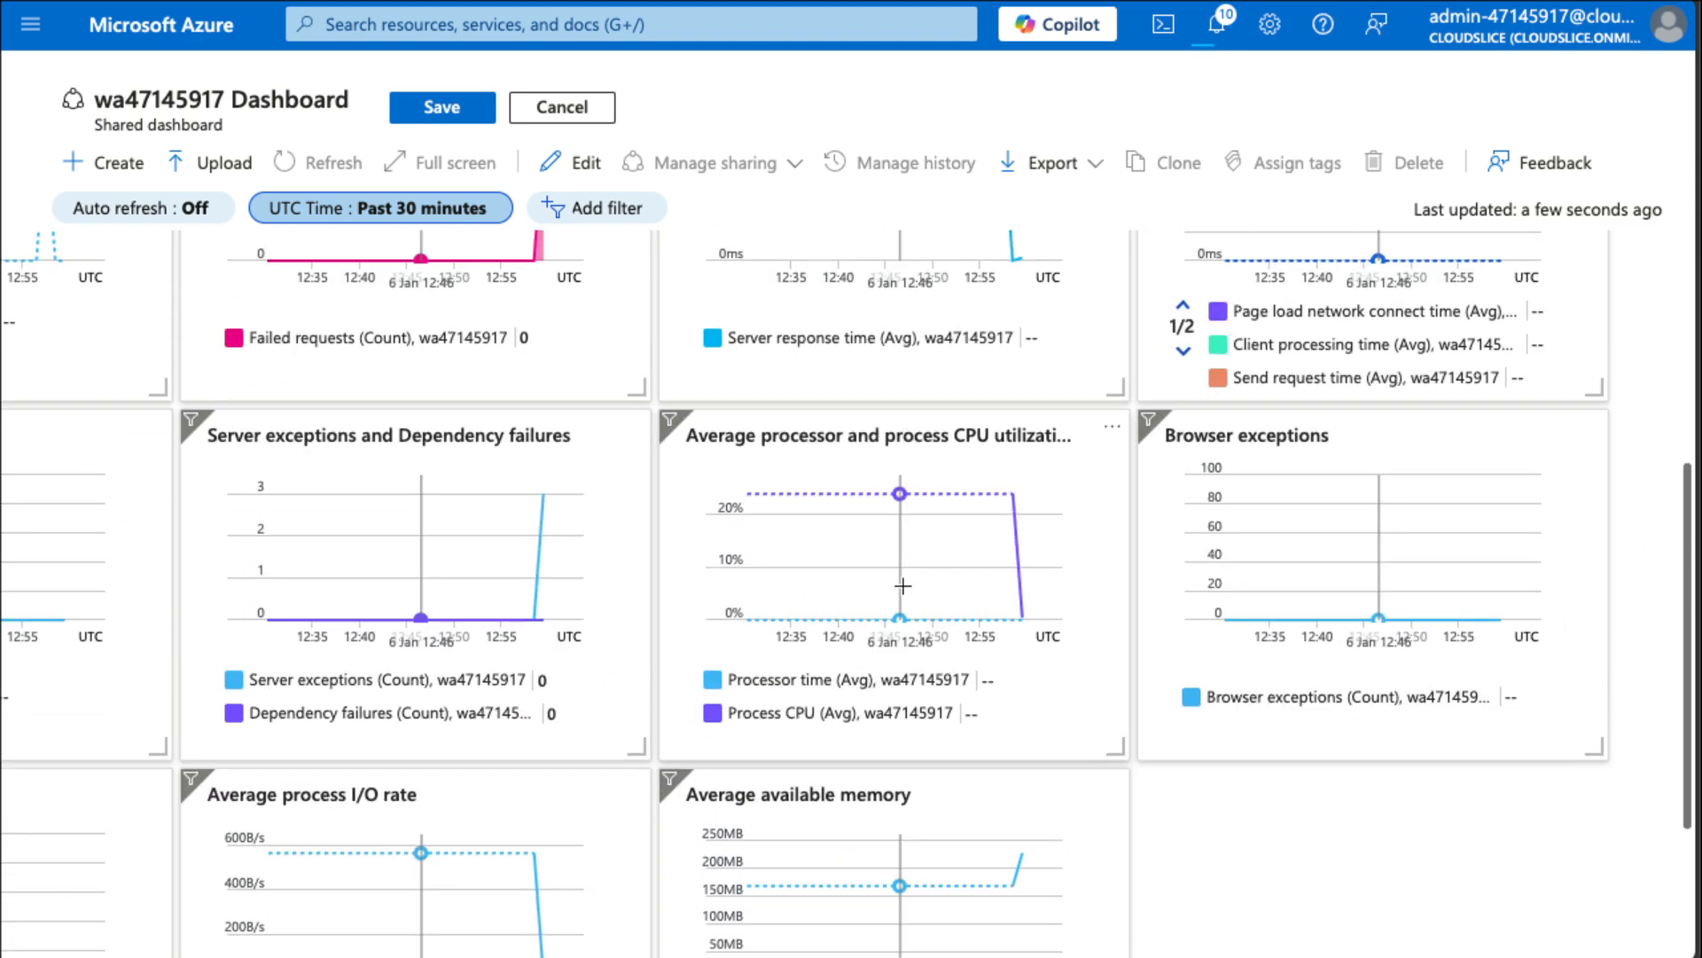
pyautogui.scroll(3, 905, 596)
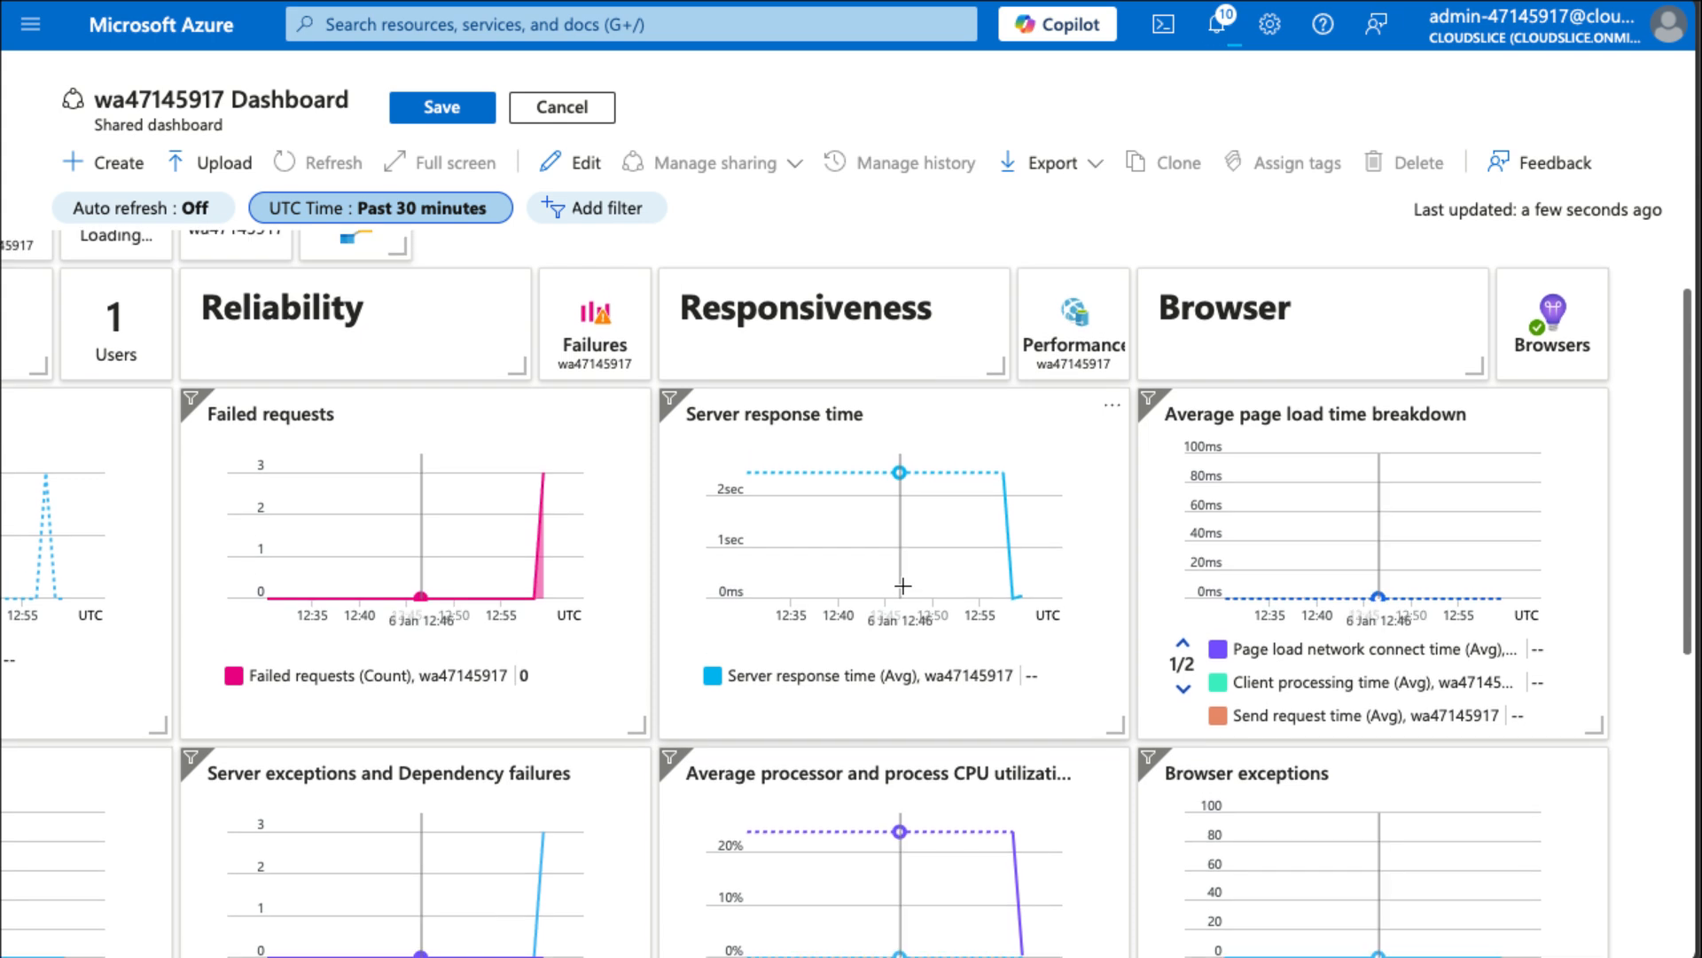
pyautogui.hscroll(-4, 902, 585)
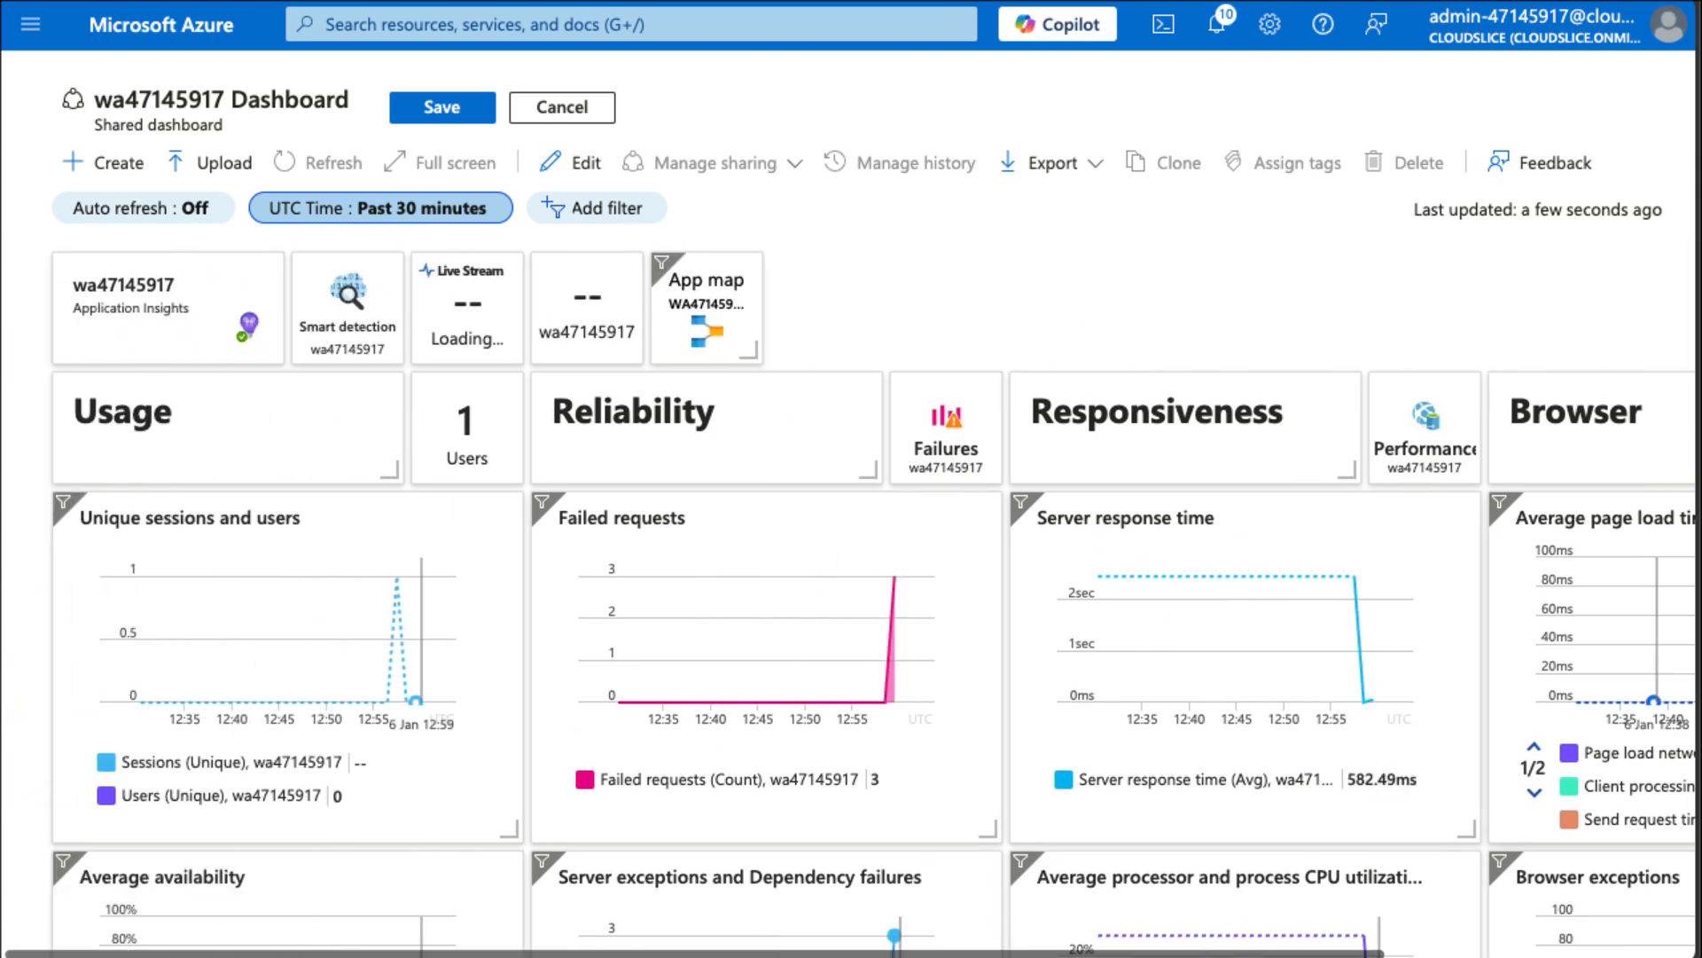